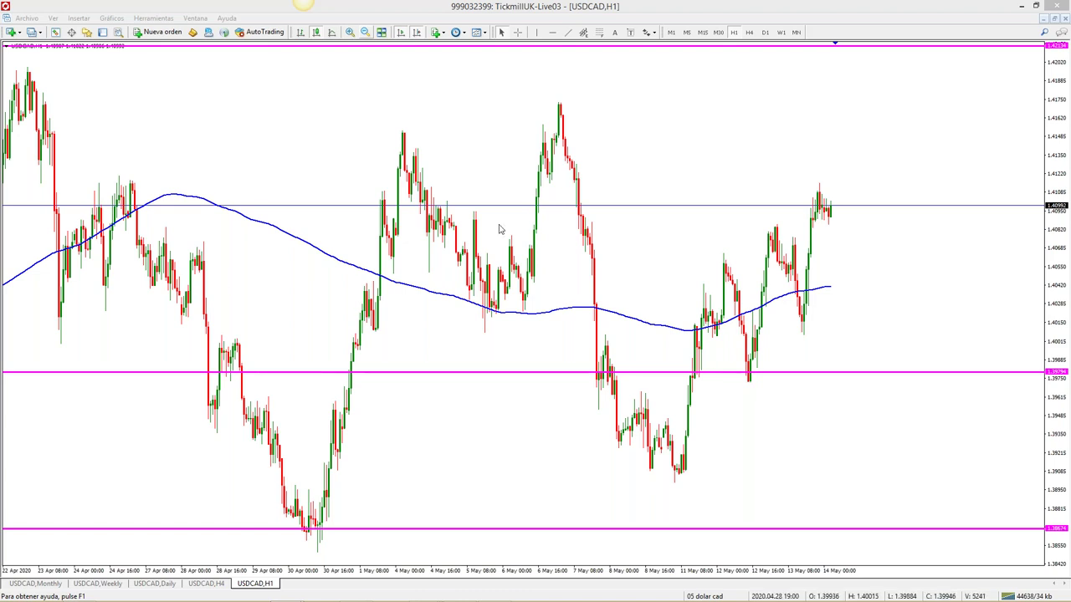
Restore the tiled USDCAD charts, switch to the FXStreet economic calendar in Chrome and review this week's high-impact events
left_click(1056, 23)
left_click(1056, 23)
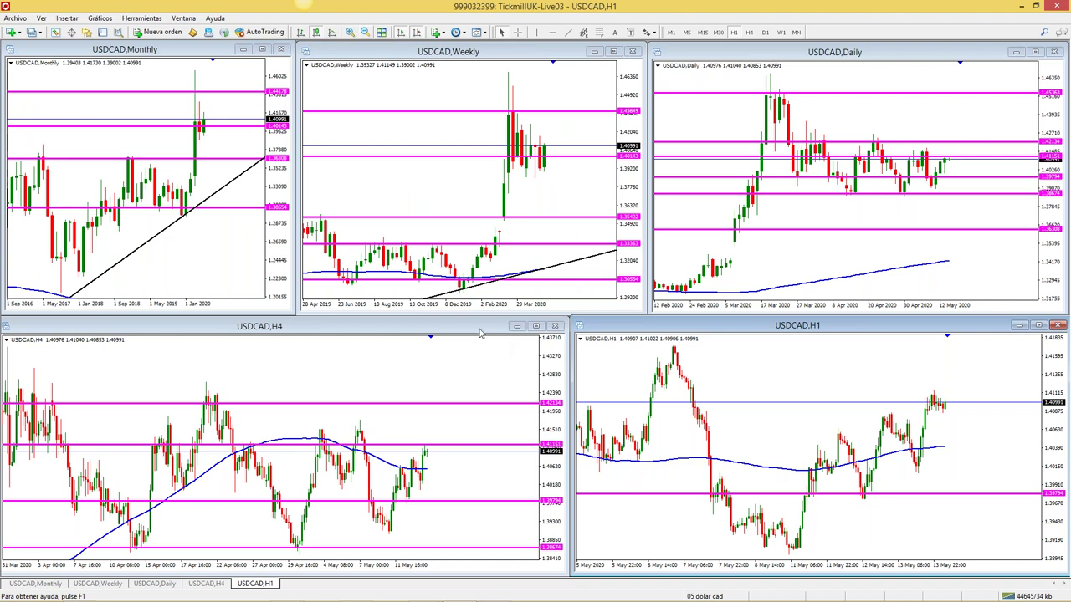
mouse_move(318, 596)
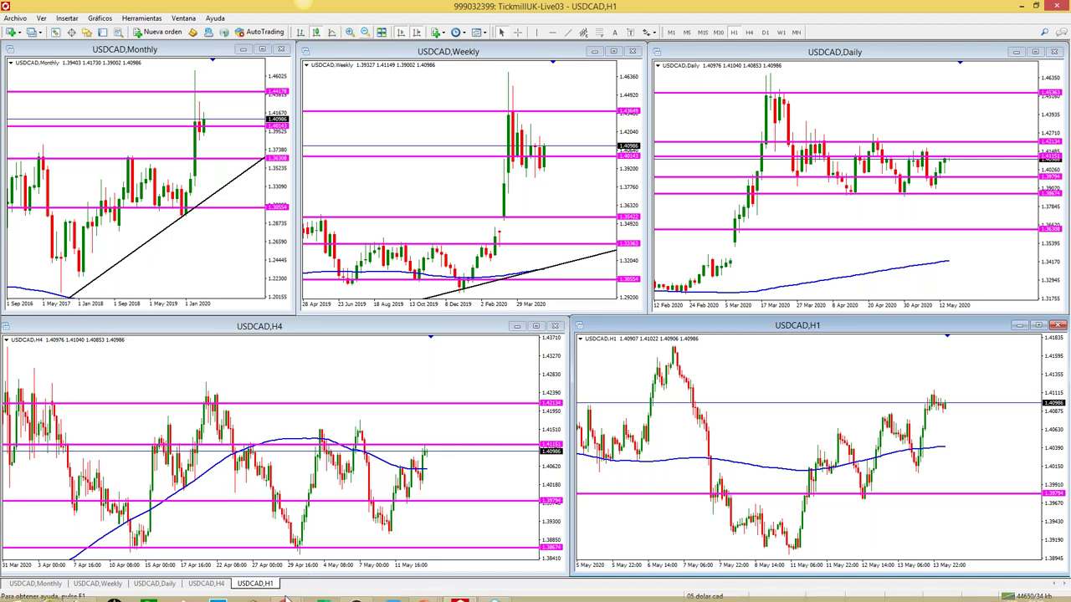
mouse_move(284, 592)
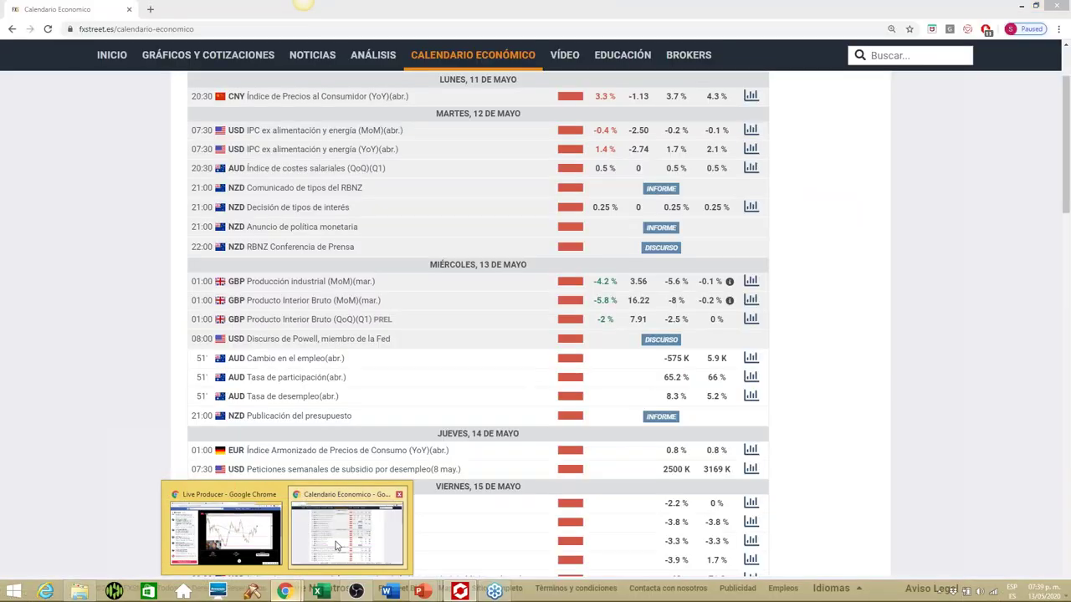
left_click(335, 545)
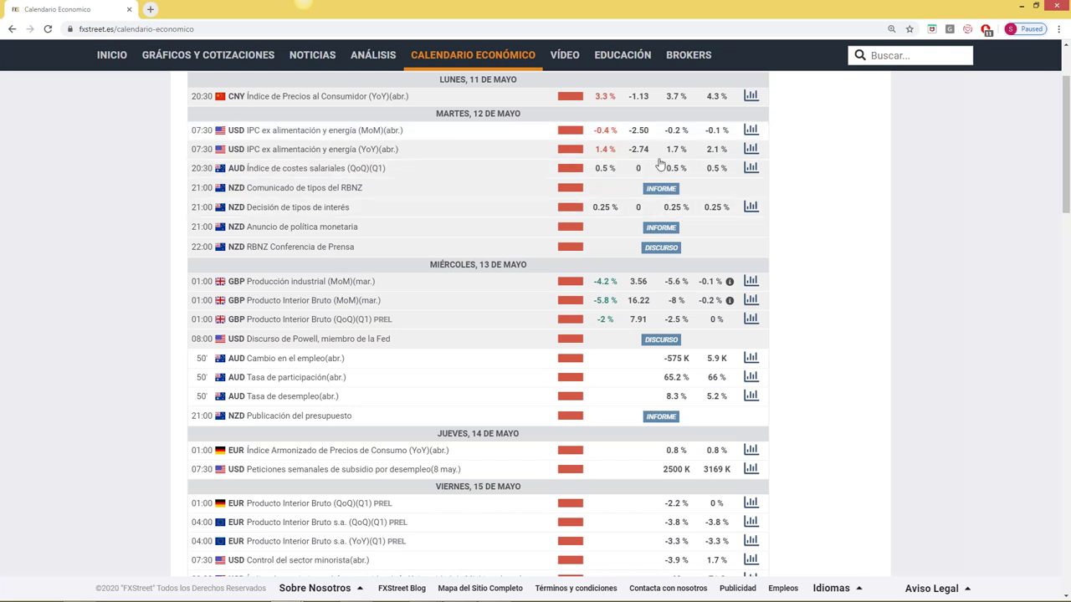
scroll(662, 173, "up", 1)
scroll(662, 177, "up", 3)
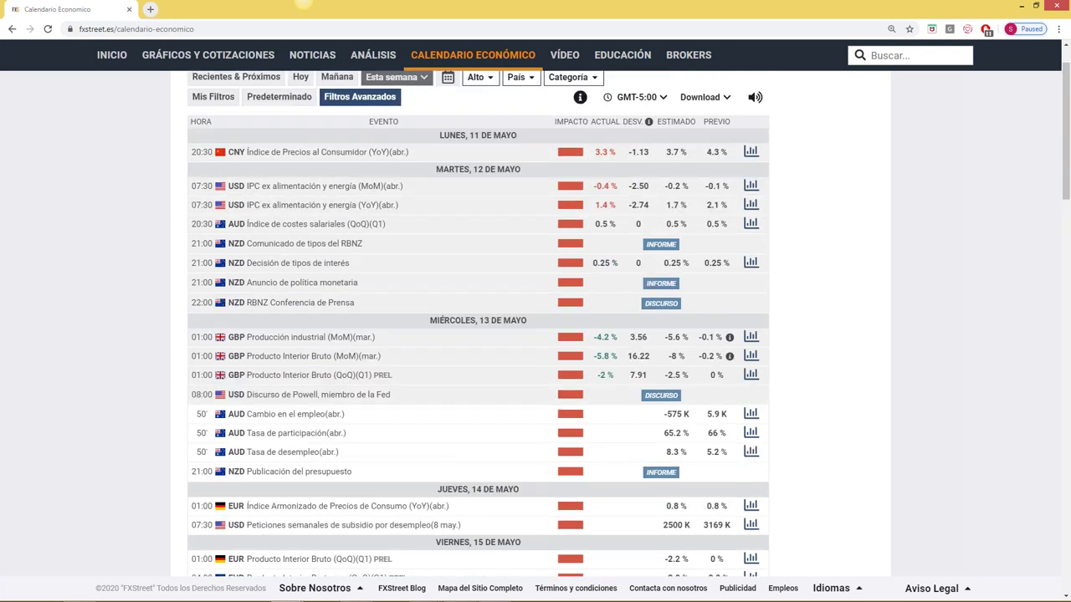
scroll(655, 348, "down", 4)
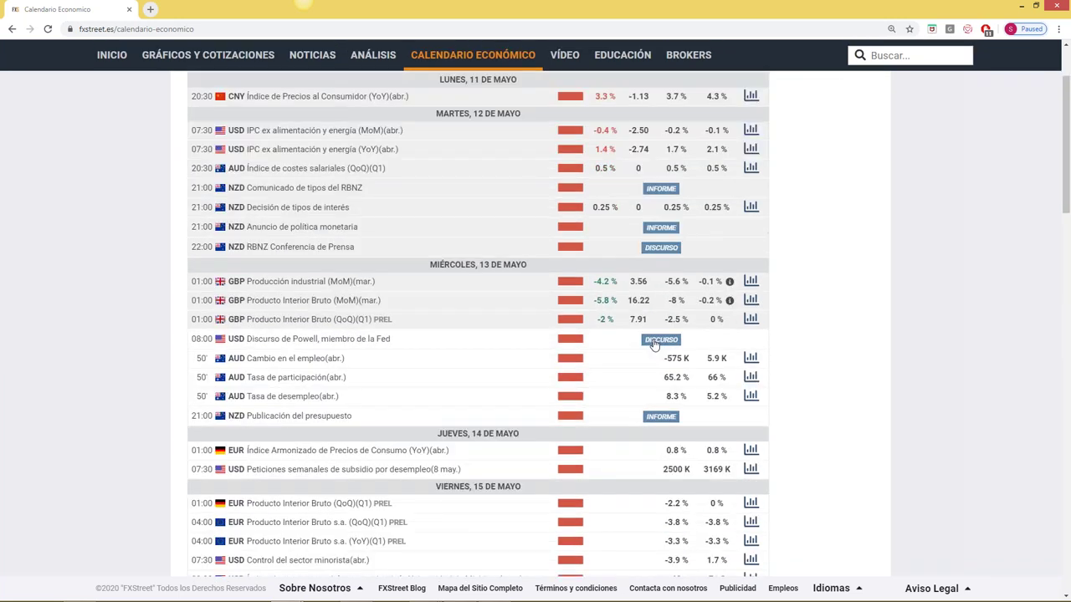
Switch to MetaTrader, load the 04 dolar nzd profile and maximize the NZDUSD H1 chart
left_click(460, 591)
right_click(691, 217)
left_click(745, 355)
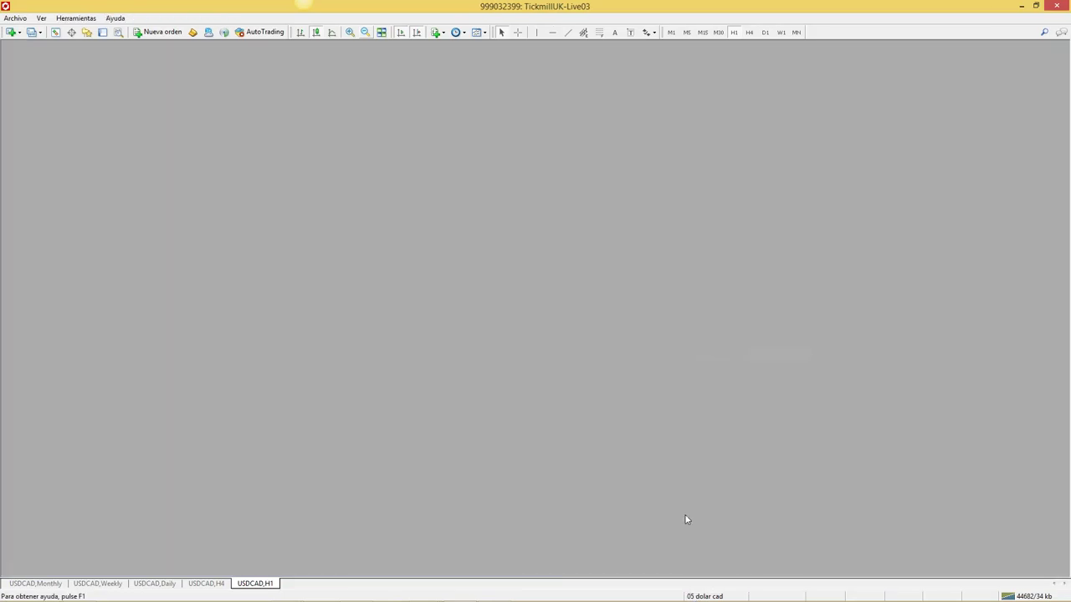
left_click(704, 595)
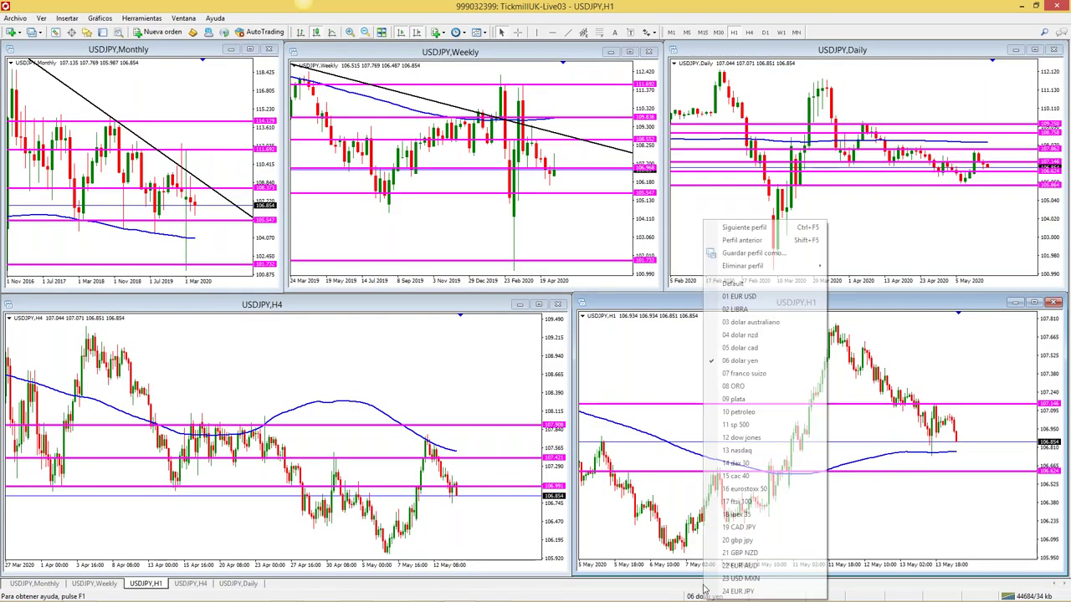
left_click(763, 335)
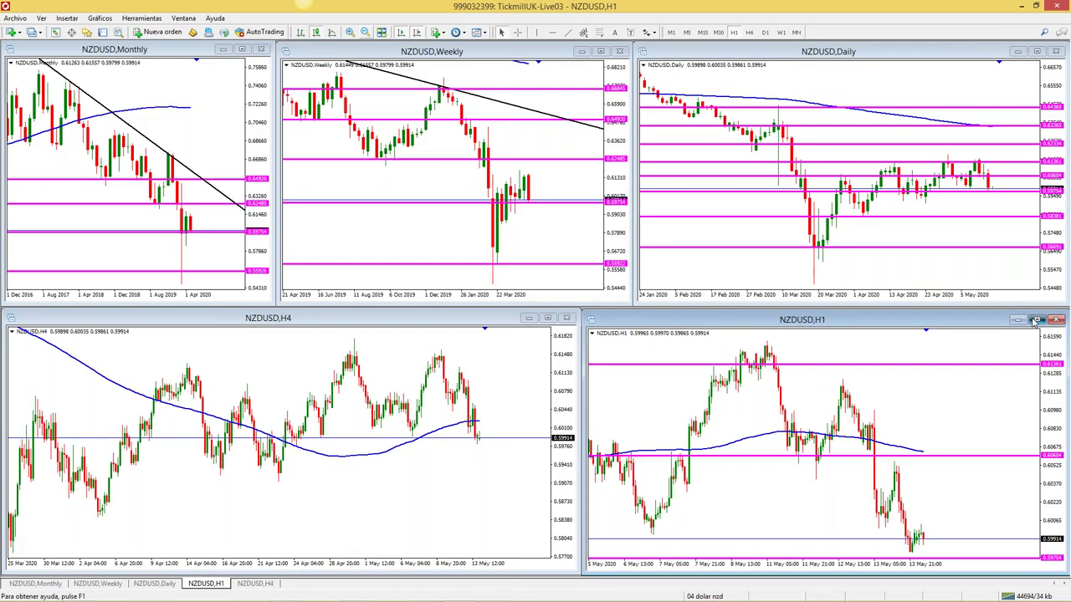
left_click(1036, 320)
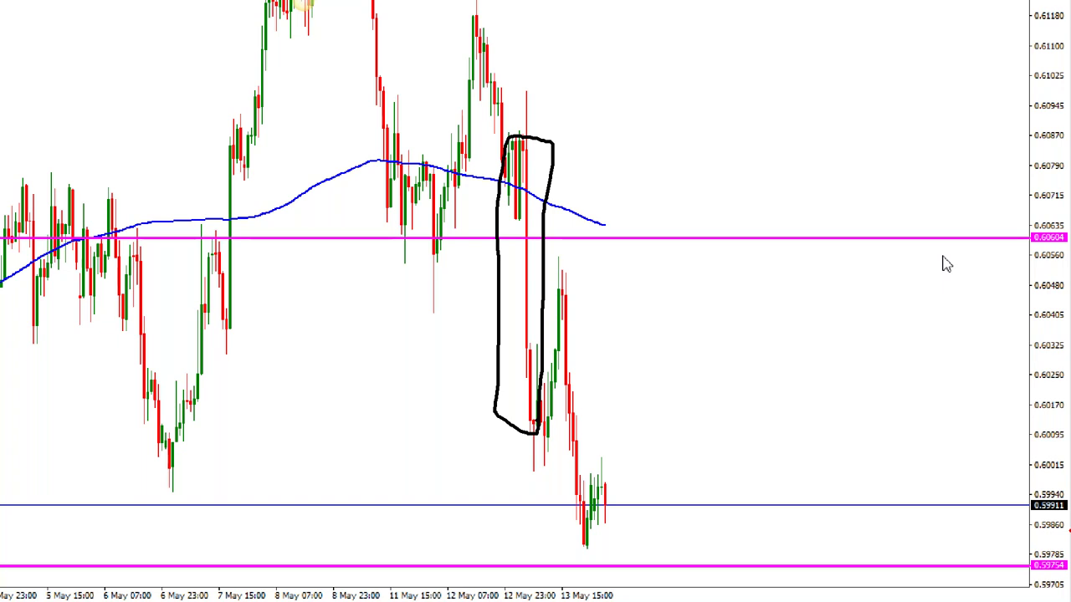
Outline the sharp 12 May drop on the NZDUSD H1 chart with a freehand box, then clear the annotation
left_click_drag(0, 108, 493, 400)
left_click_drag(535, 427, 558, 288)
key("e")
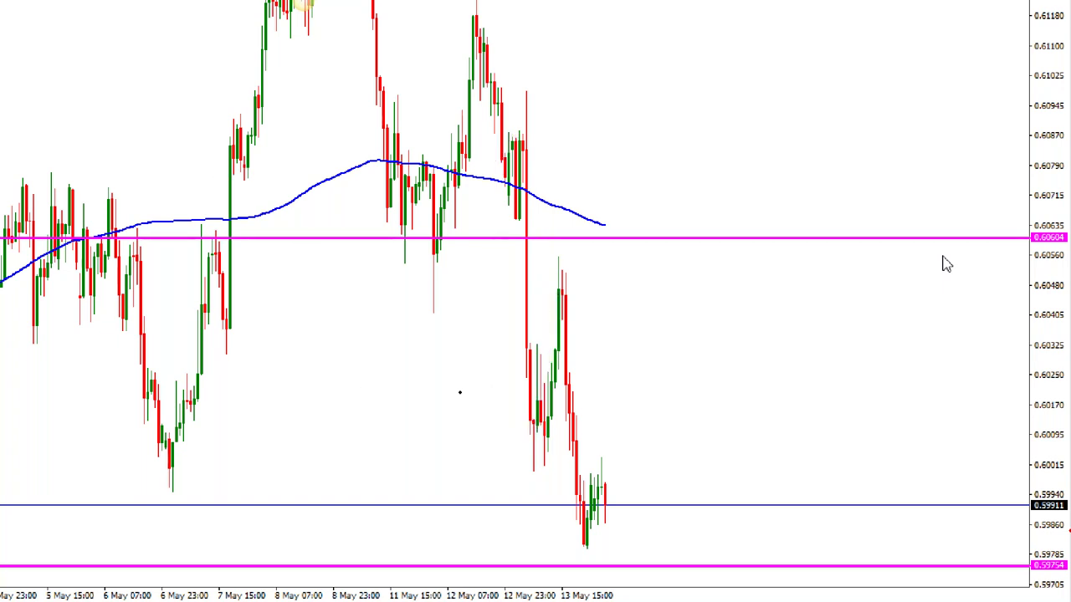
Mark the pullback and following fall with arrows, circle the latest NZDUSD H1 candles, and exit the annotation mode
mouse_move(530, 443)
left_mouse_down()
mouse_move(562, 288)
mouse_move(585, 547)
left_mouse_up()
left_click_drag(631, 476, 572, 443)
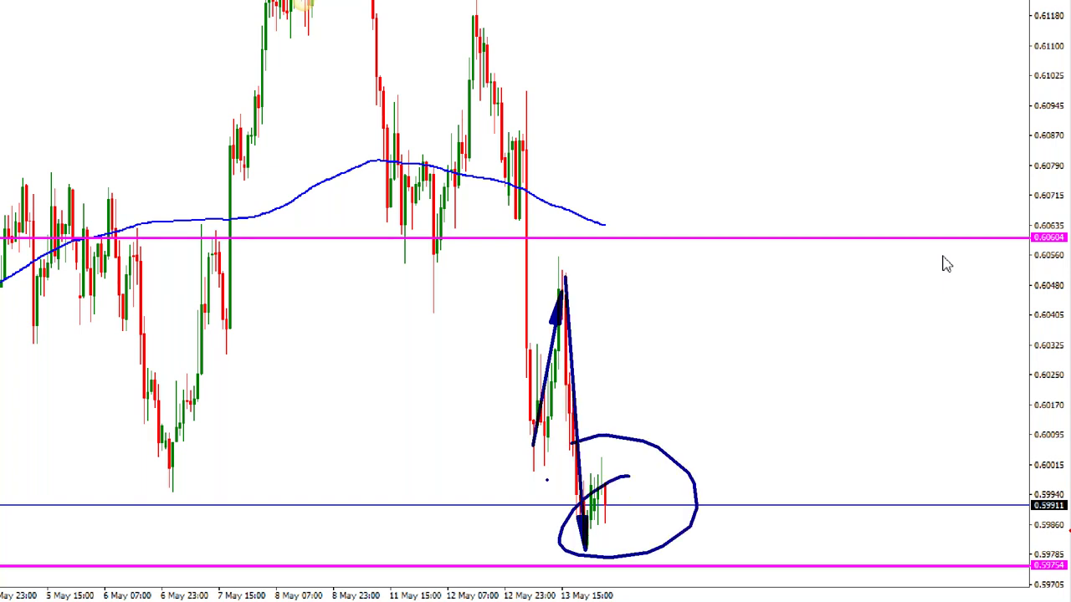
key("Escape")
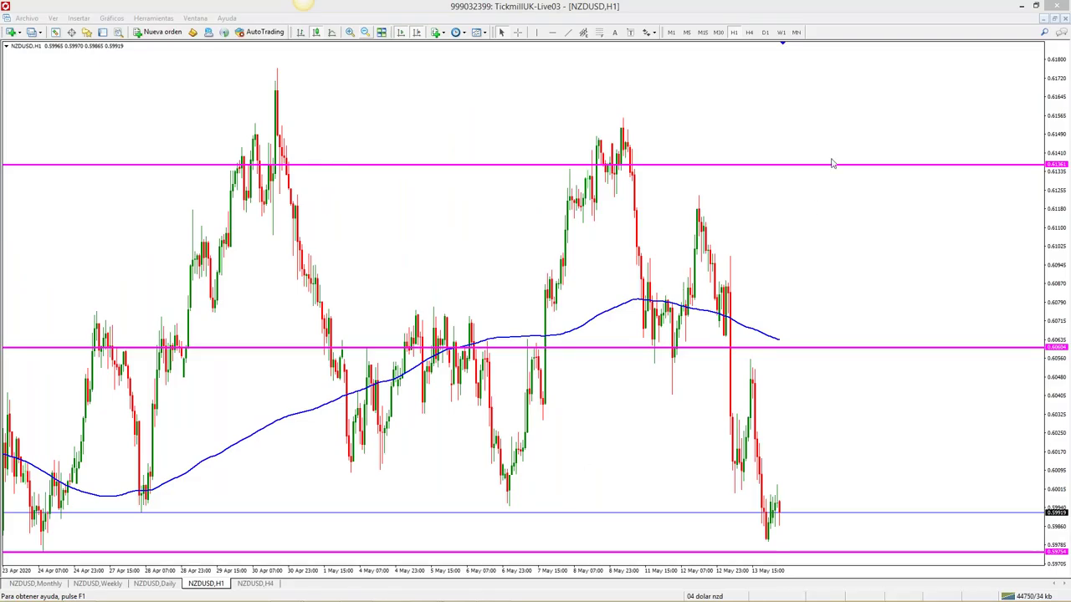
Restore the tiled NZDUSD charts, switch to the economic calendar in Chrome and review the events from 13 to 15 May
left_click(1052, 31)
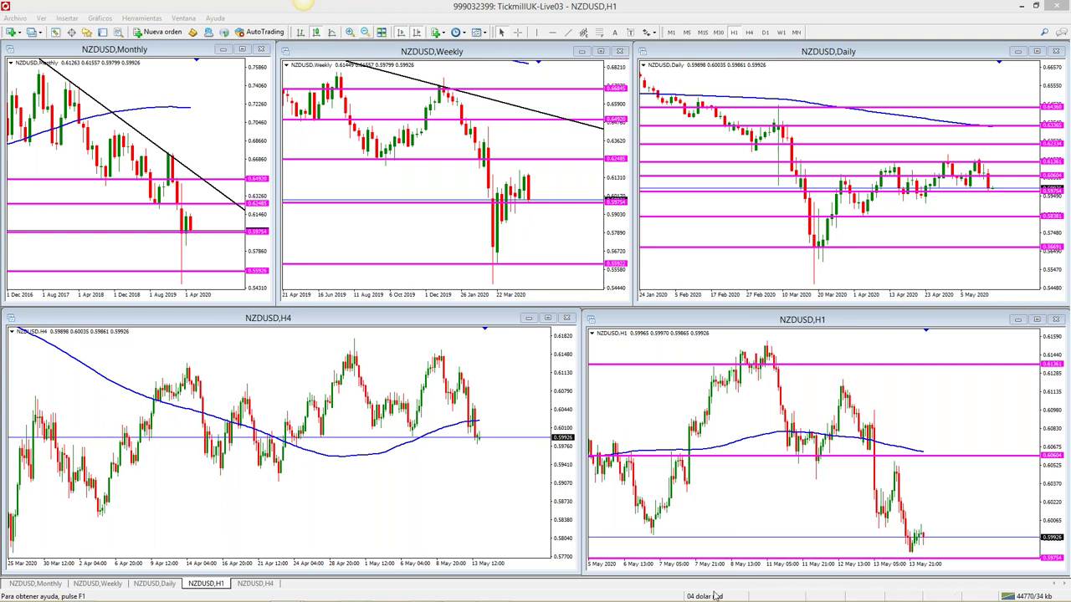
mouse_move(560, 598)
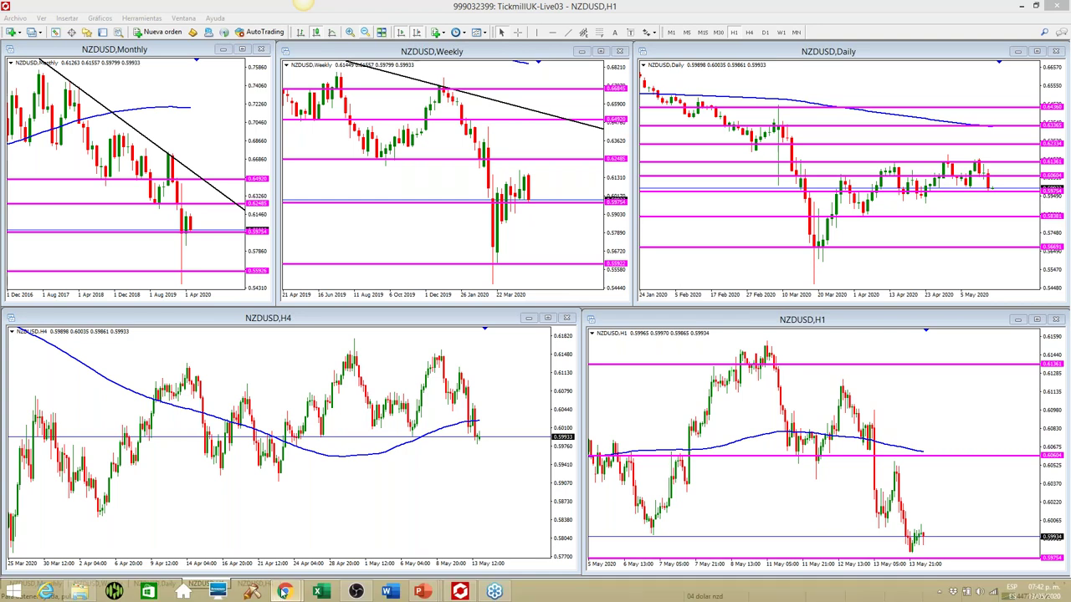
mouse_move(282, 592)
left_click(349, 541)
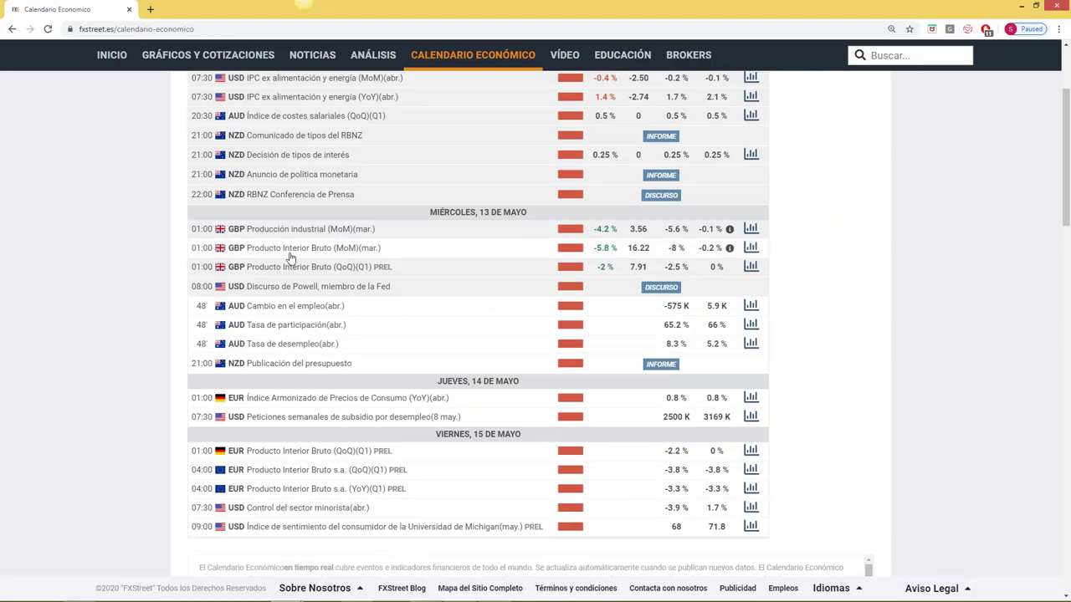
scroll(345, 261, "up", 1)
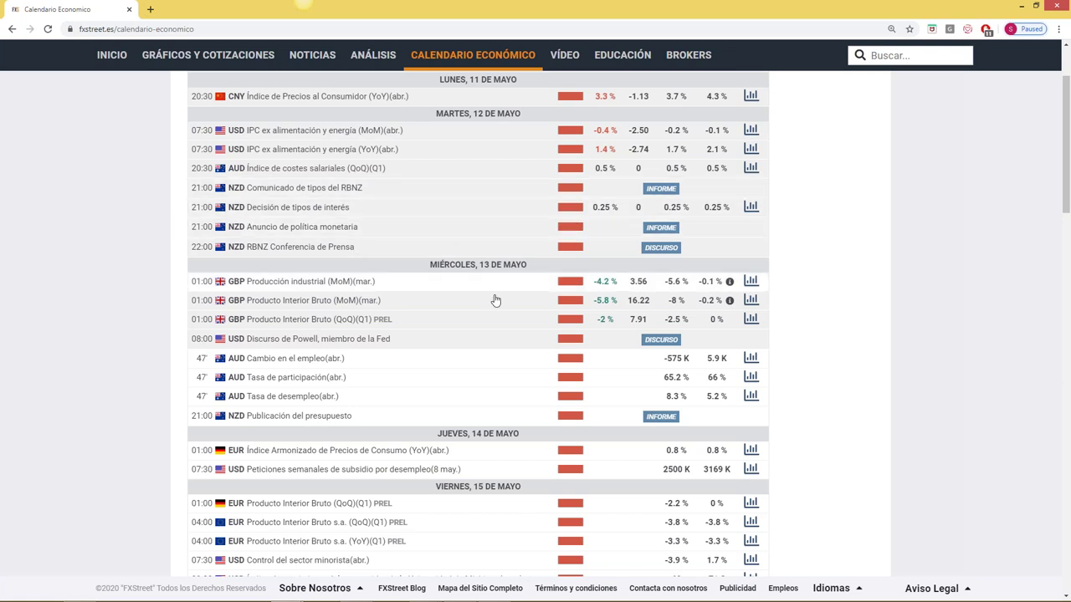
scroll(294, 336, "down", 1)
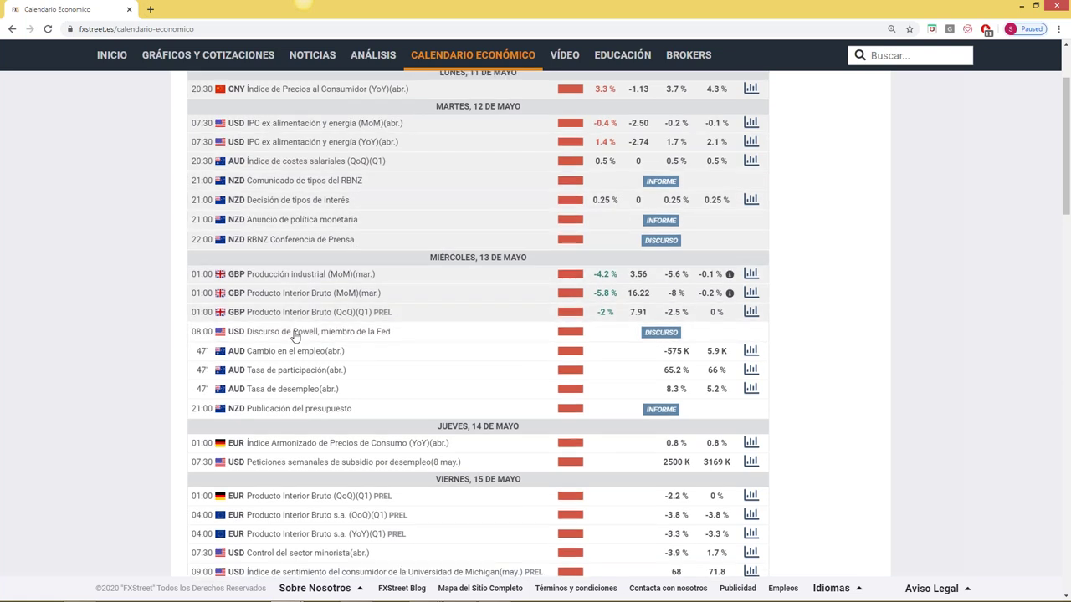
scroll(295, 336, "down", 1)
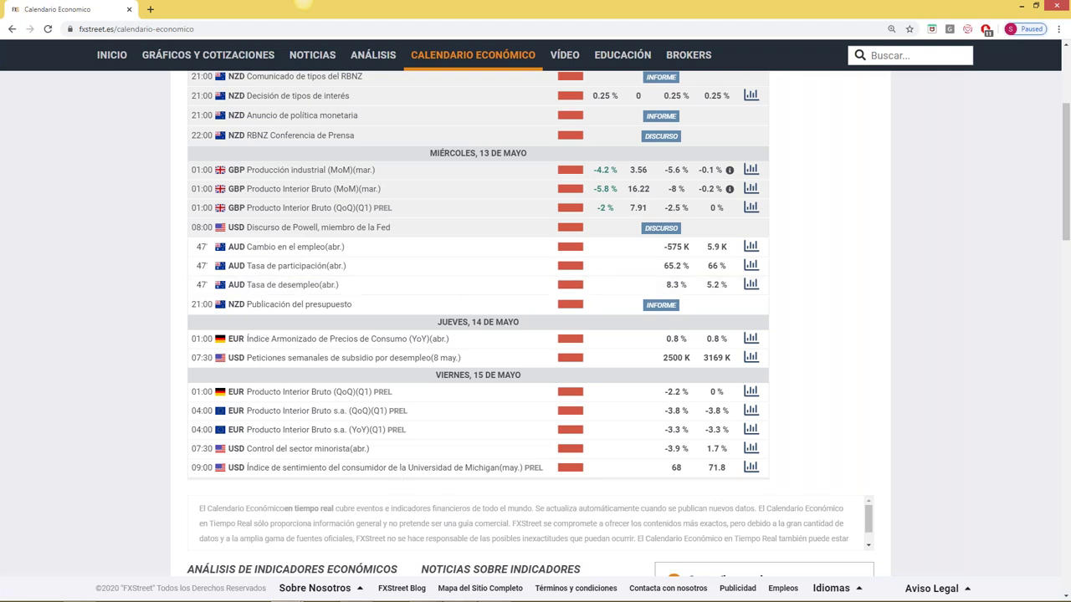
Switch to MetaTrader, load the 03 dolar australiano profile and maximize the AUDUSD H1 chart
mouse_move(398, 594)
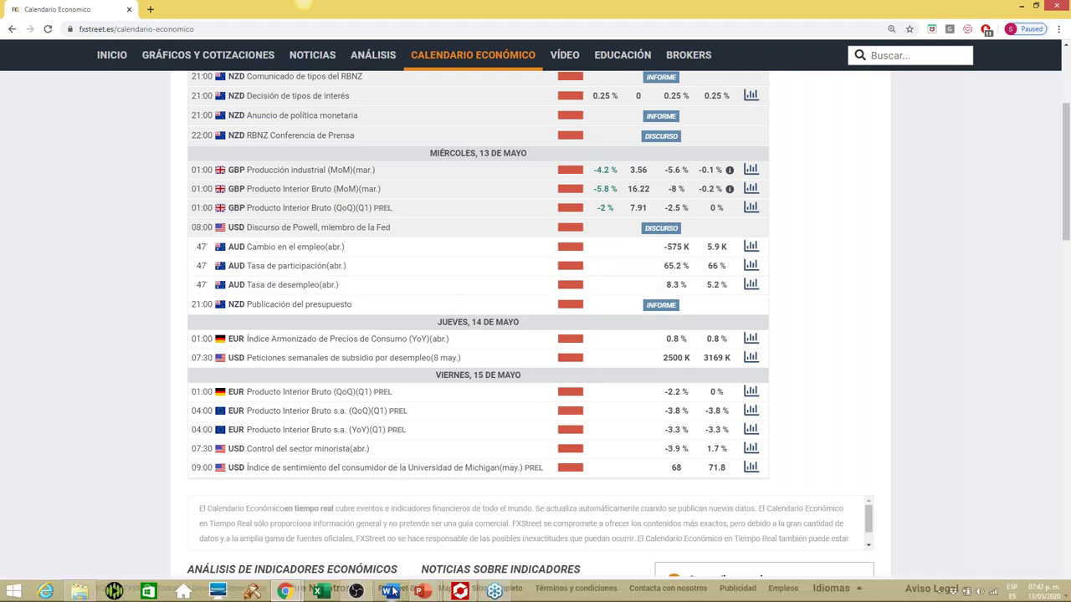
left_click(460, 592)
left_click(715, 596)
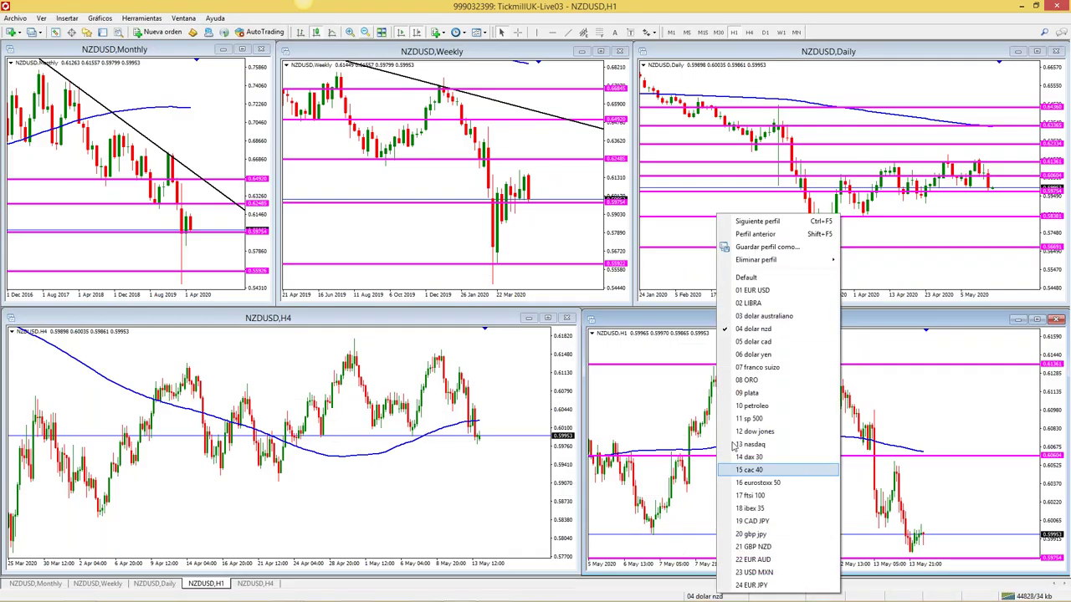
left_click(765, 316)
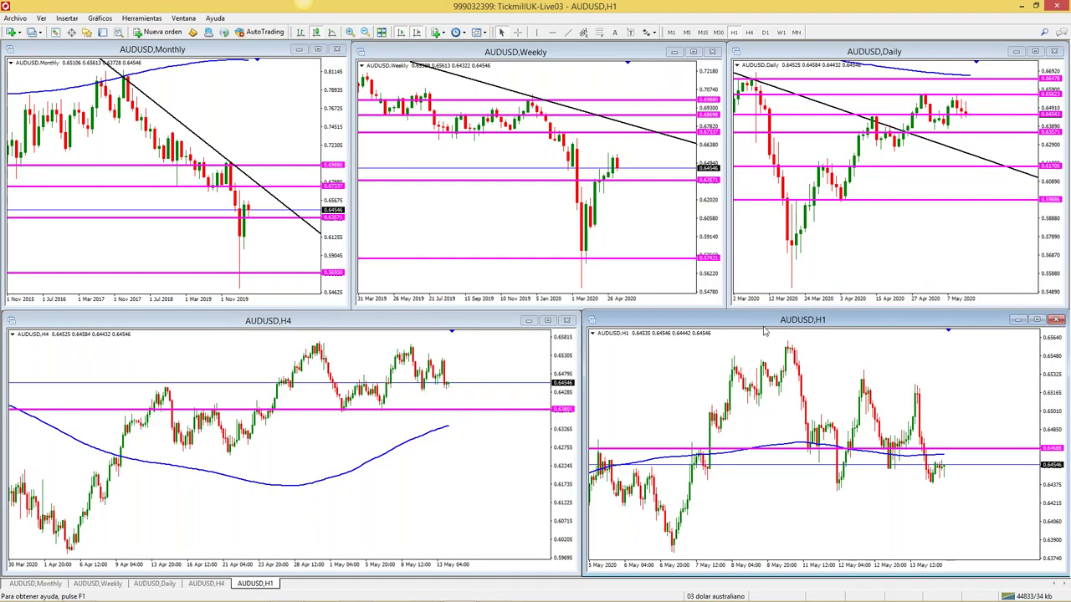
left_click(1037, 320)
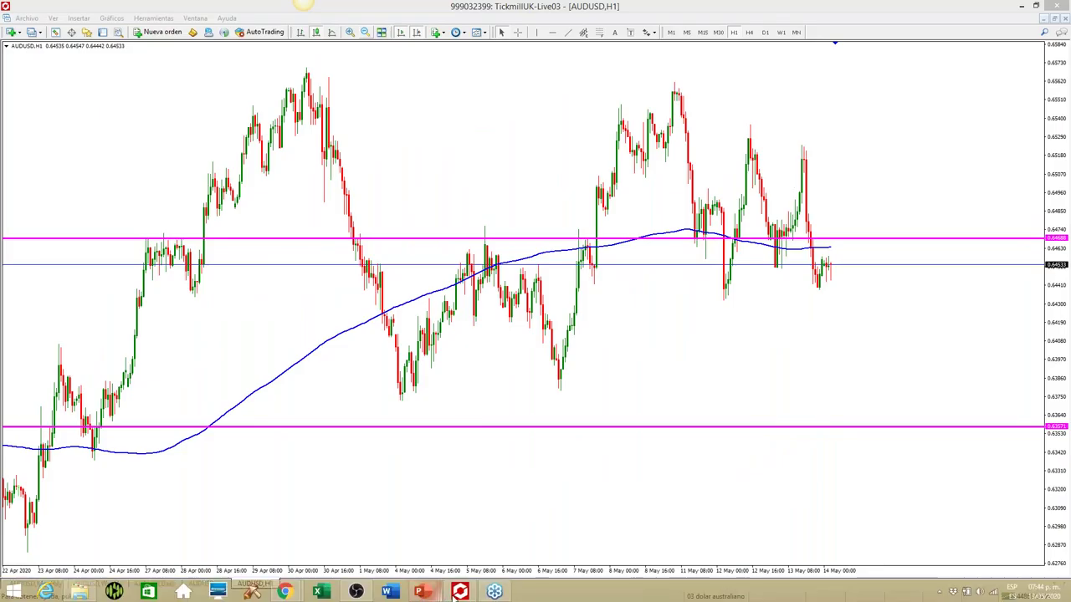
Switch to the economic calendar in Chrome and check the Australian employment and unemployment releases for 13 May
mouse_move(285, 591)
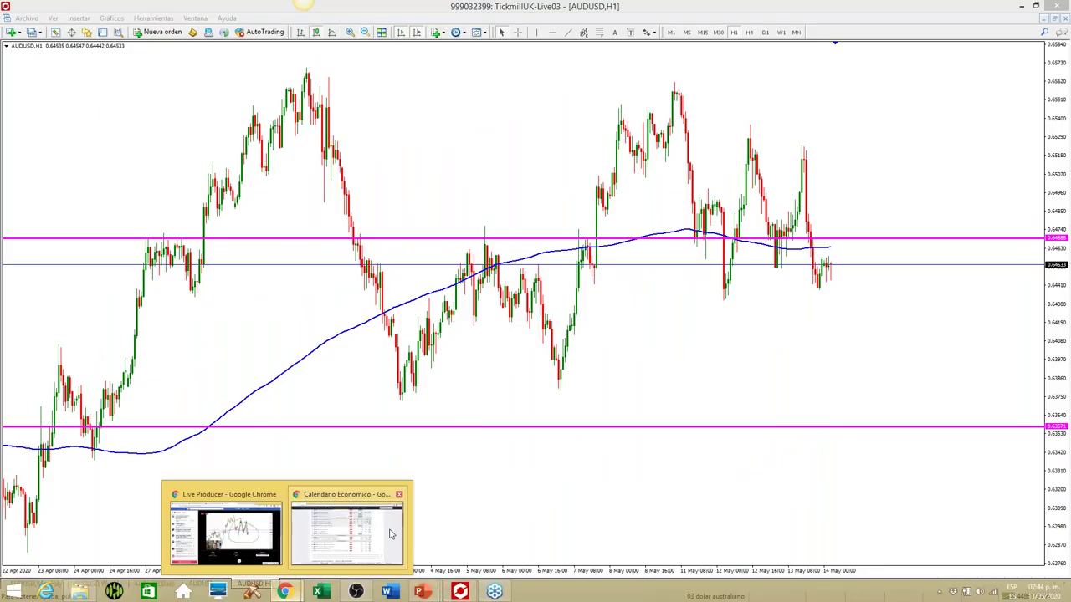
left_click(347, 531)
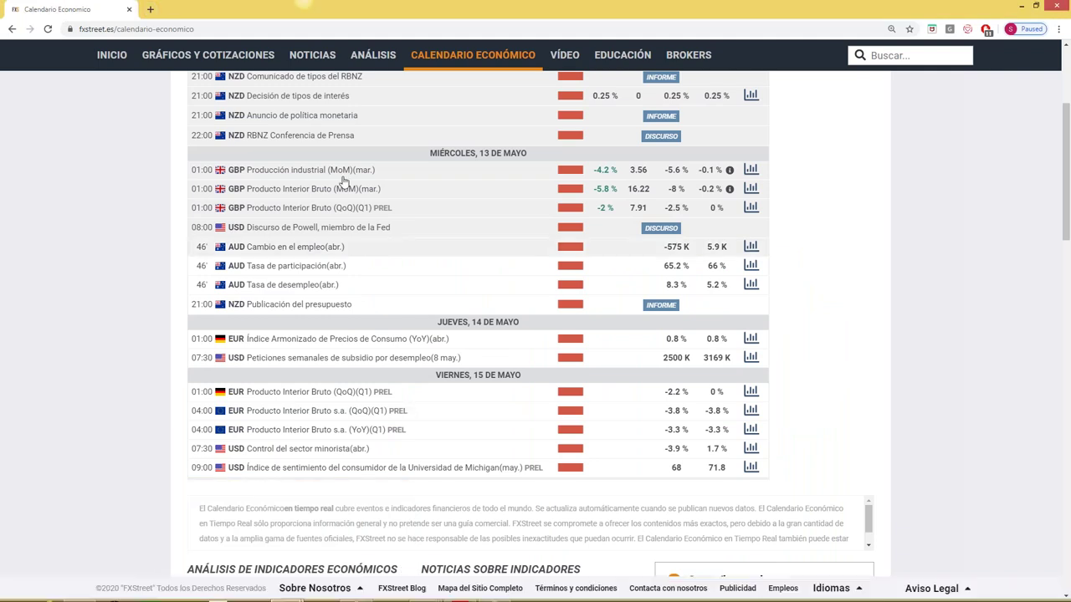
scroll(347, 308, "up", 1)
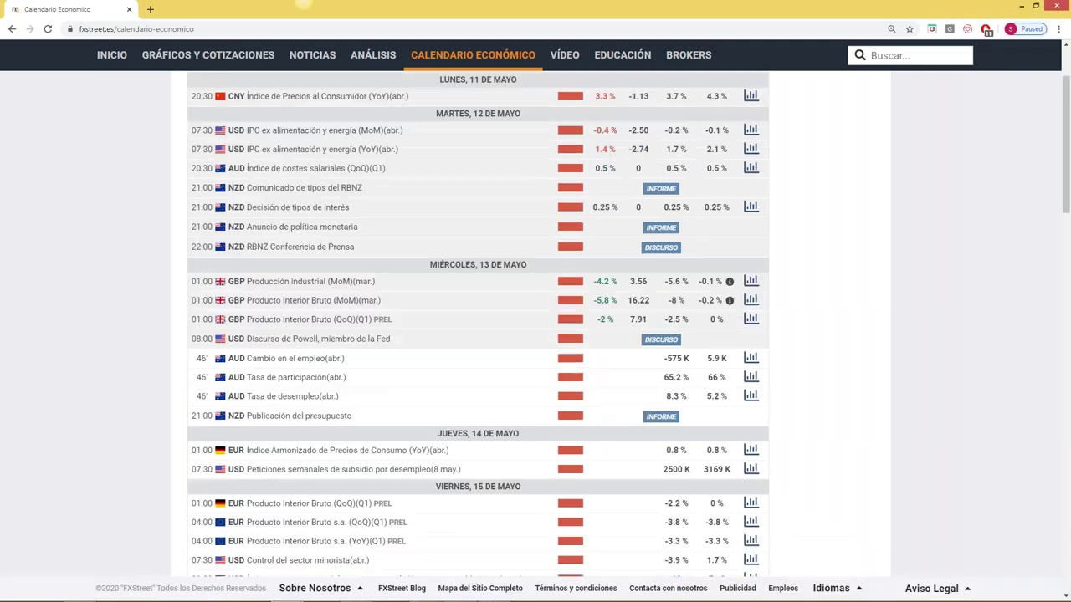
scroll(424, 376, "up", 2)
scroll(402, 351, "down", 3)
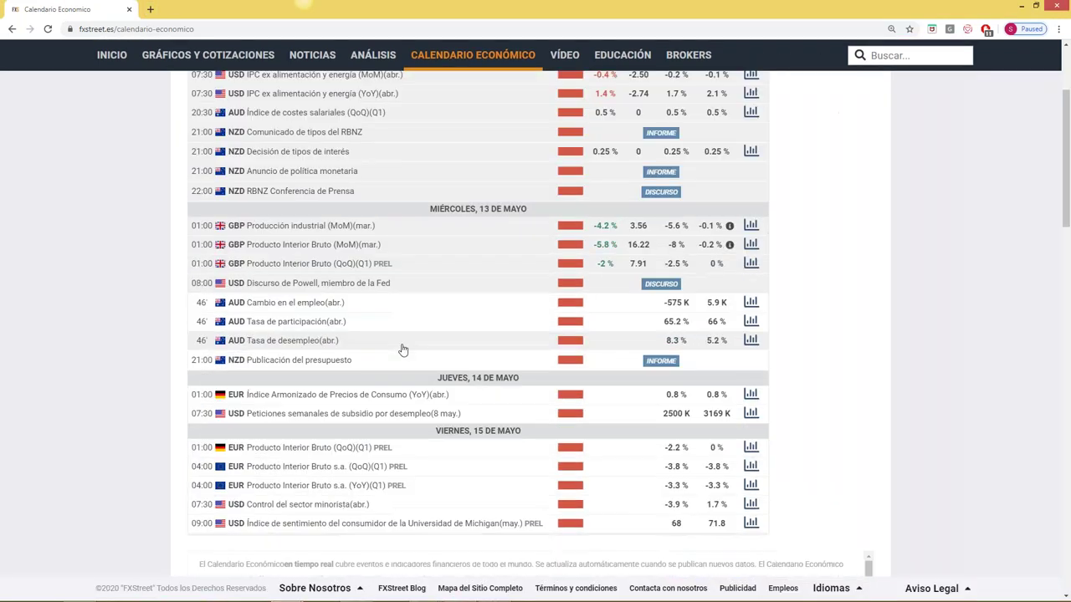
scroll(401, 345, "up", 2)
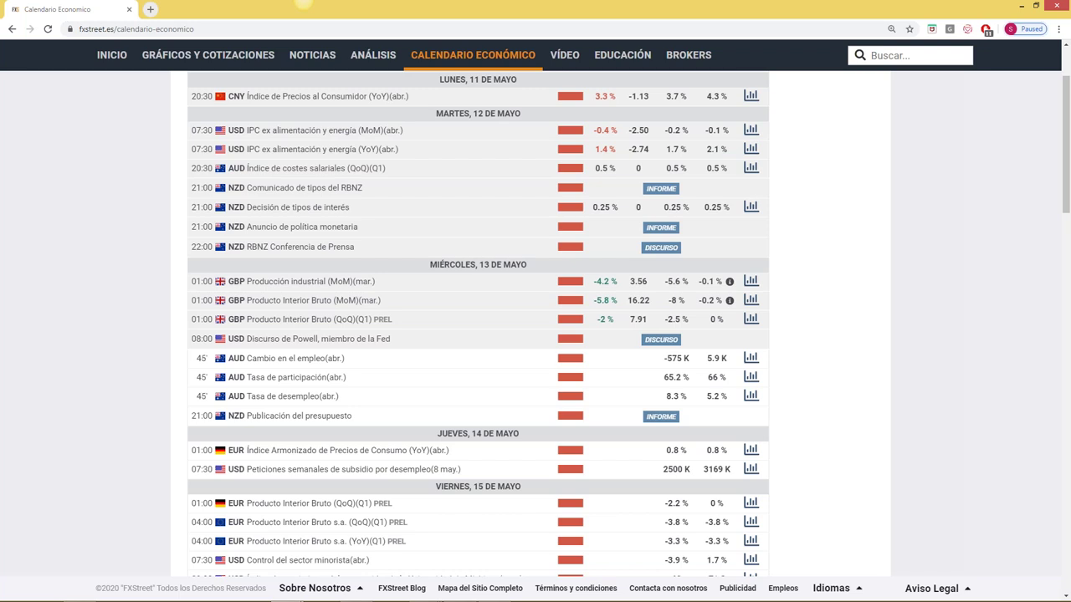
Switch to MetaTrader, restore the tiled AUDUSD charts and load the 12 dow jones profile
mouse_move(450, 595)
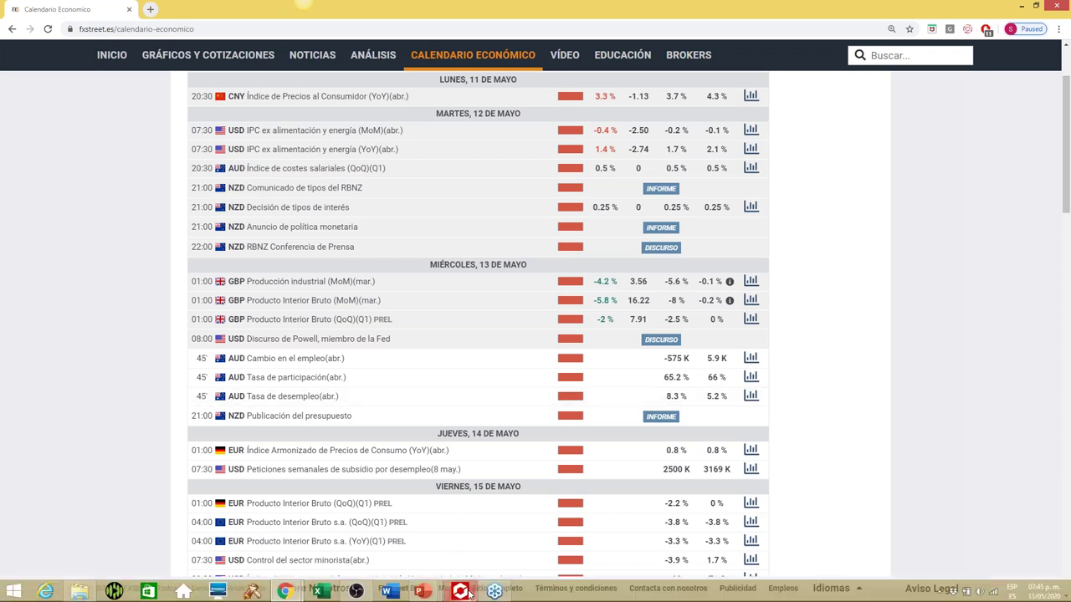
left_click(463, 592)
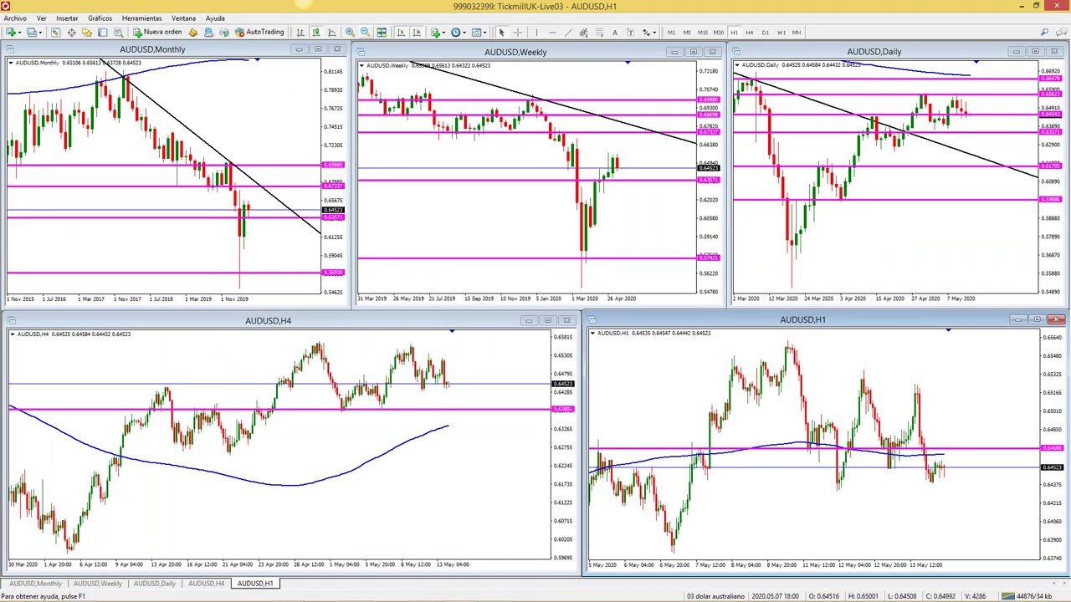
left_click(715, 596)
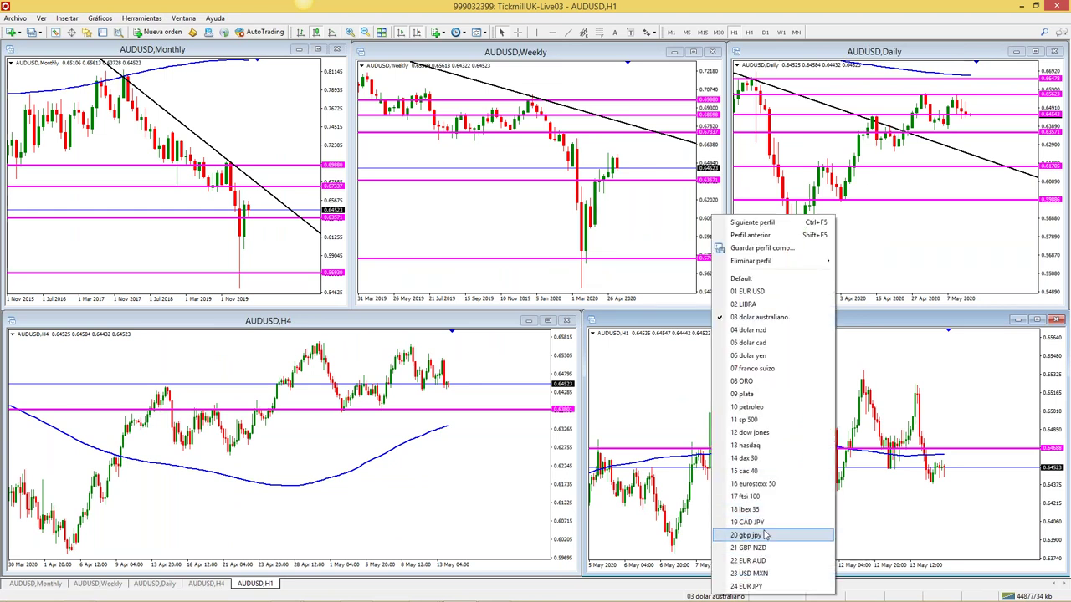
left_click(776, 432)
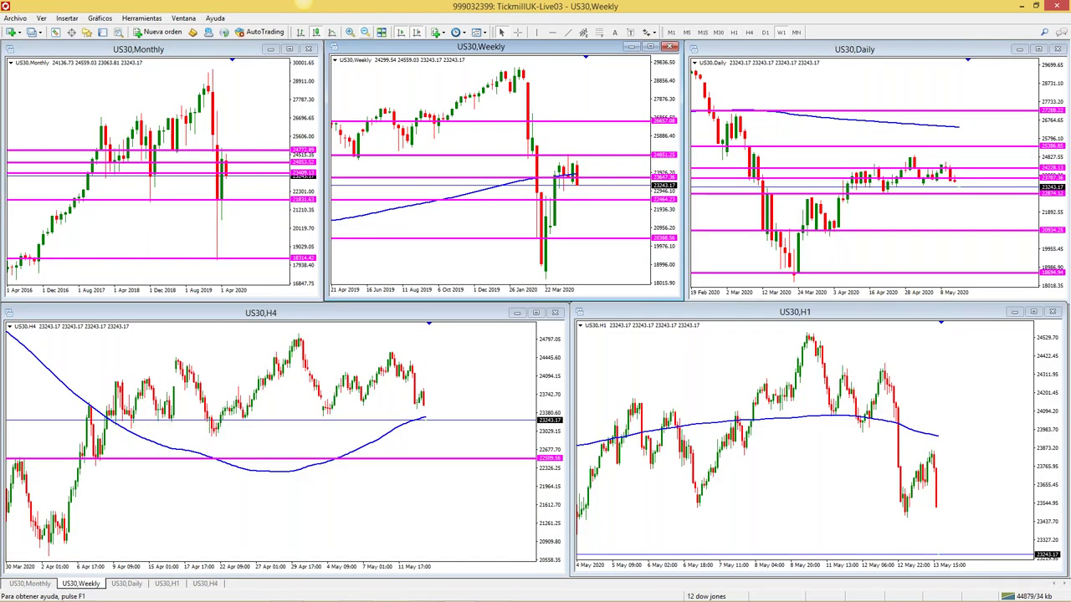
View the US30 H1 chart maximized, restore the tiled layout and maximize the US30 H4 chart
left_click(1034, 312)
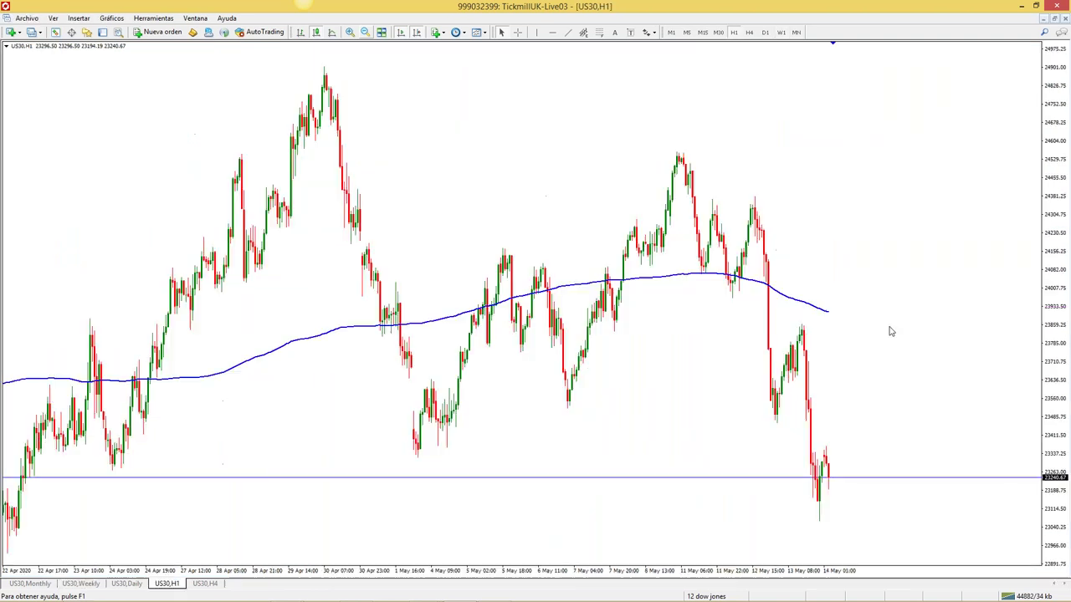
left_click(1052, 21)
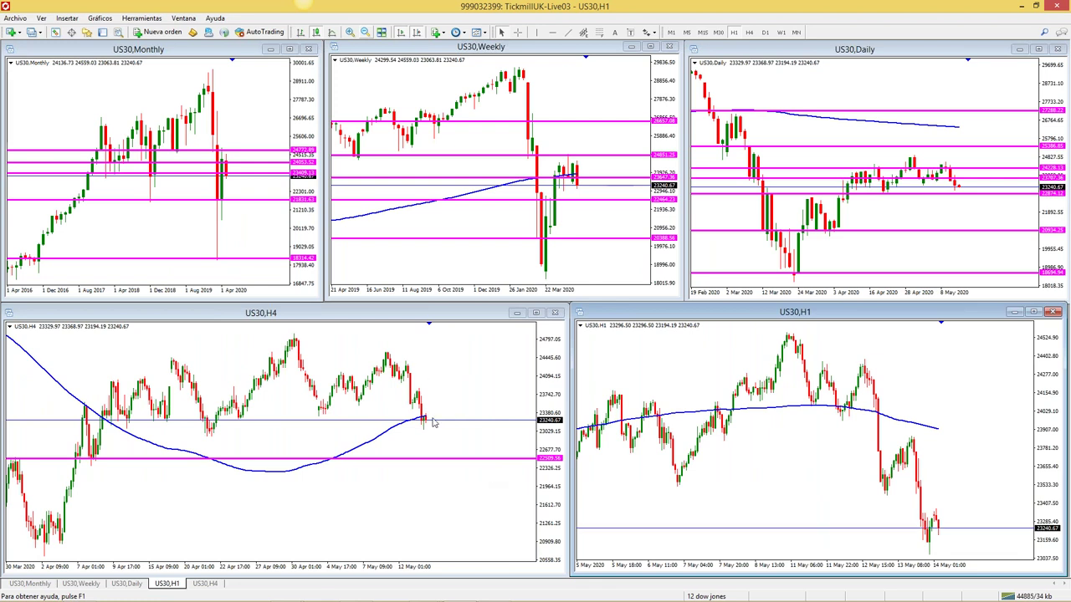
left_click(536, 312)
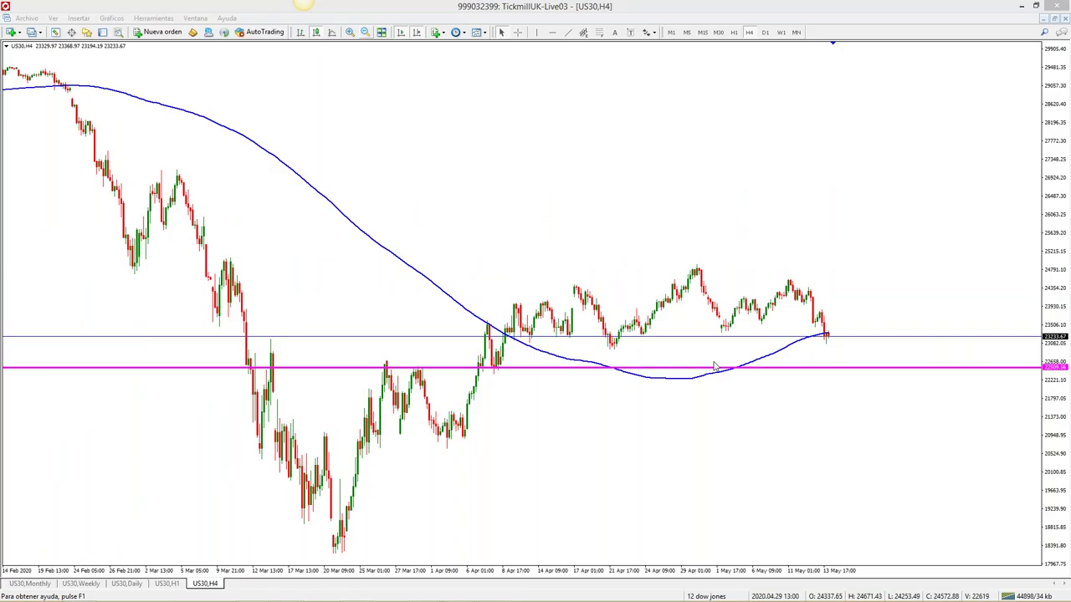
Restore the tiled US30 charts and load the 14 dax 30 profile
left_click(1055, 19)
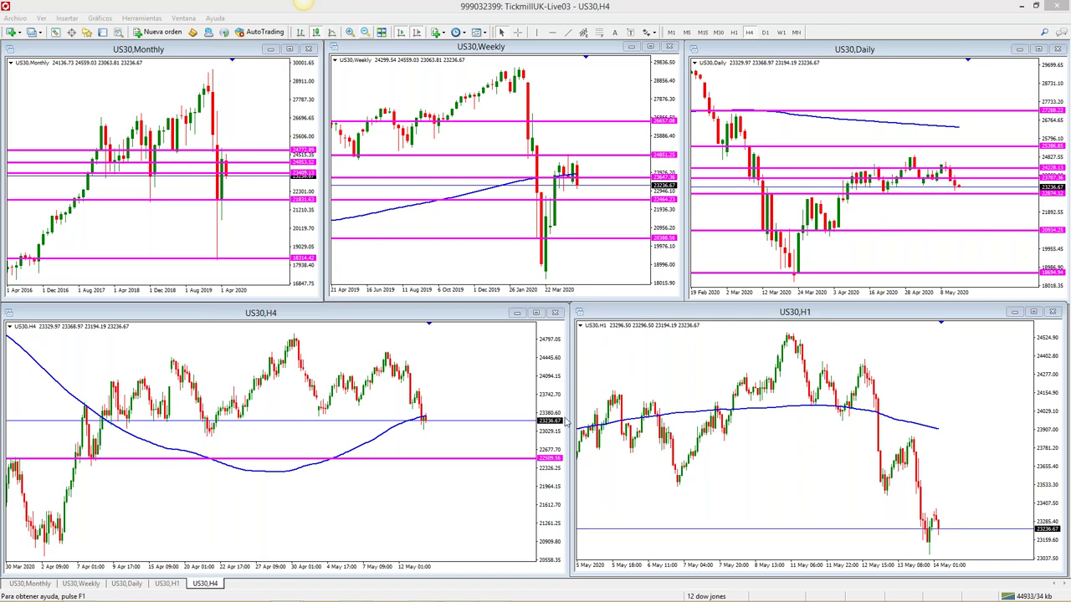
left_click(718, 597)
left_click(788, 457)
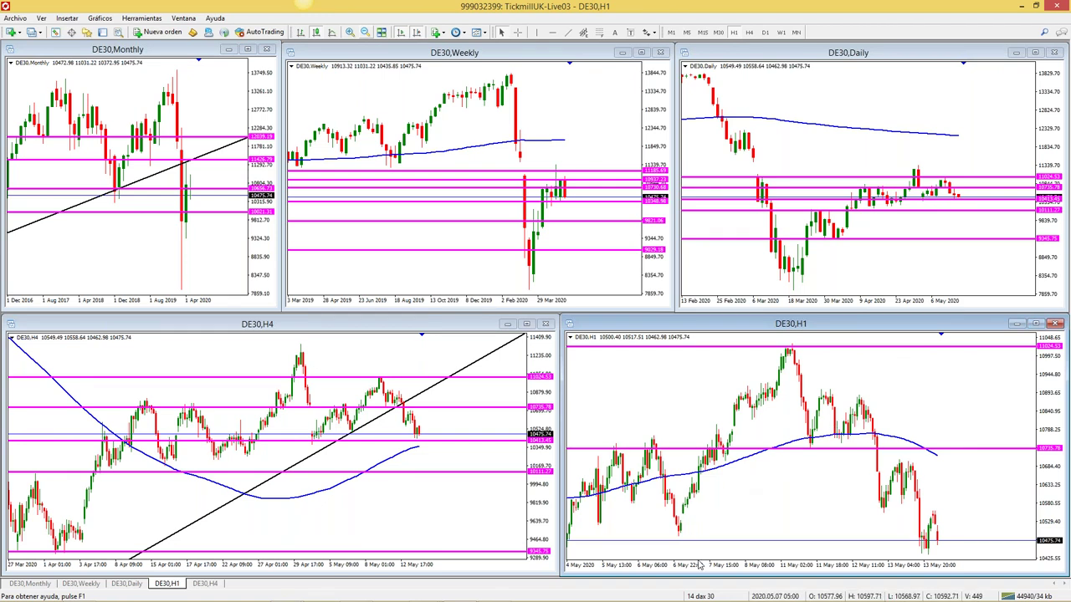
Load the 03 dolar australiano profile and maximize the AUDUSD Daily chart
left_click(716, 592)
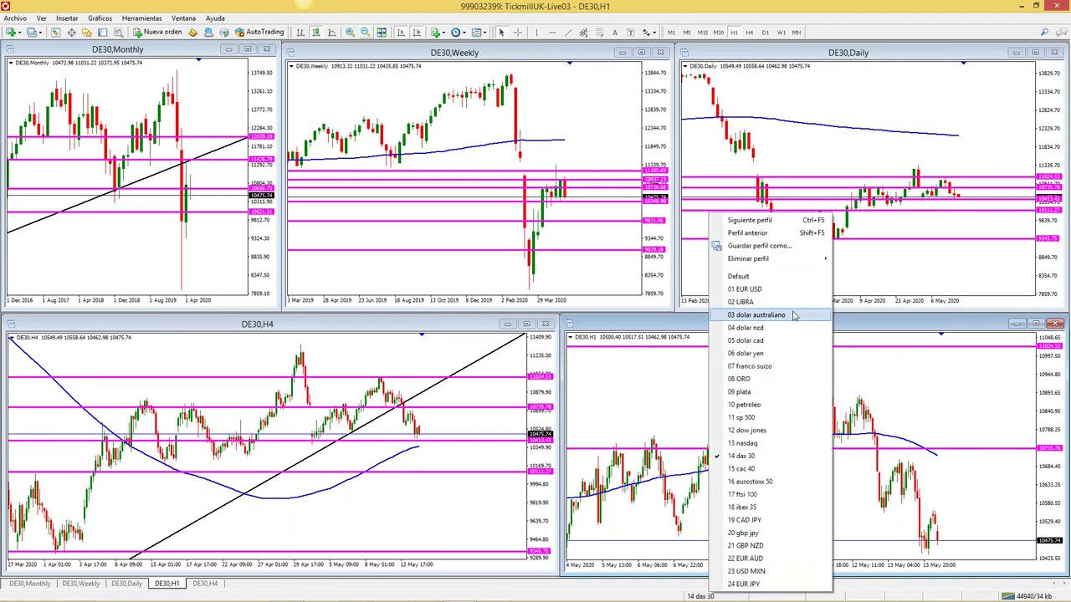
left_click(794, 312)
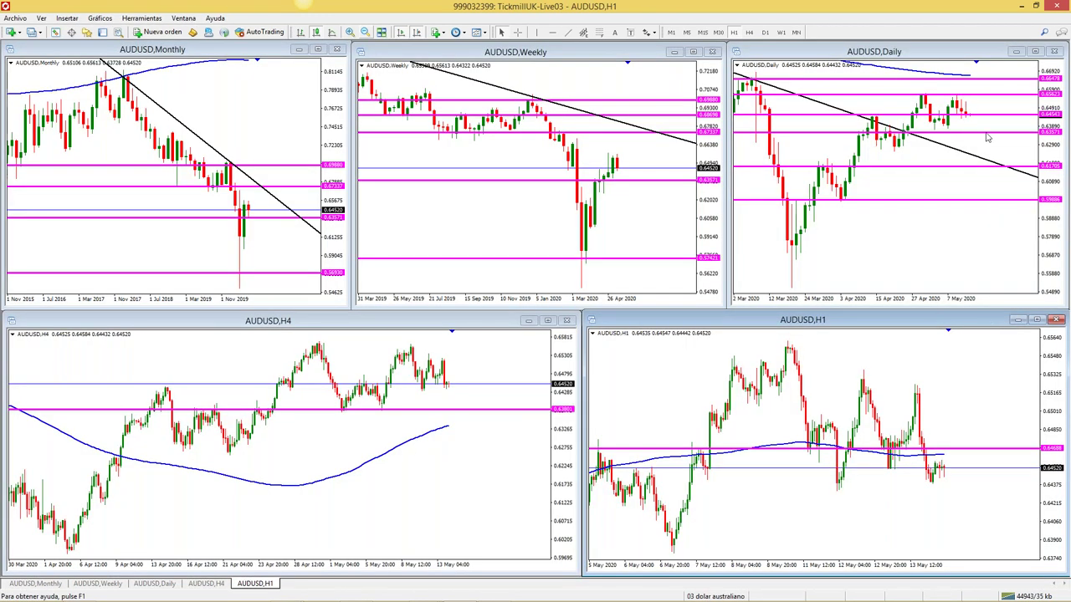
left_click(1034, 52)
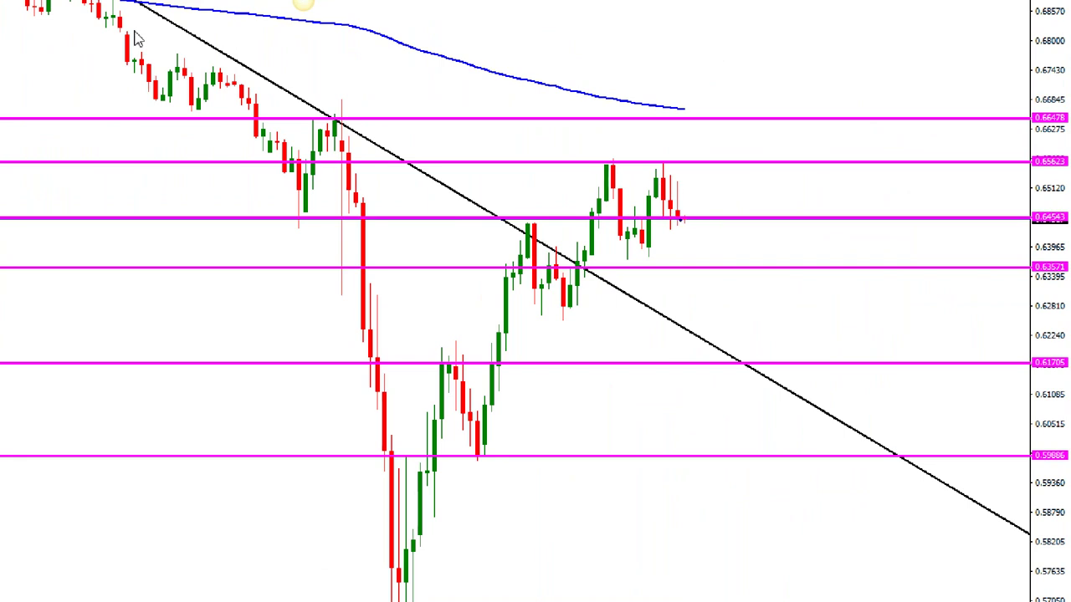
Mark up the AUDUSD Daily chart with circles and arrows around the 0.64543 and 0.63571 levels and up to the 0.66478 level
mouse_move(694, 214)
left_mouse_down()
mouse_move(685, 261)
mouse_move(815, 113)
mouse_move(796, 134)
left_mouse_up()
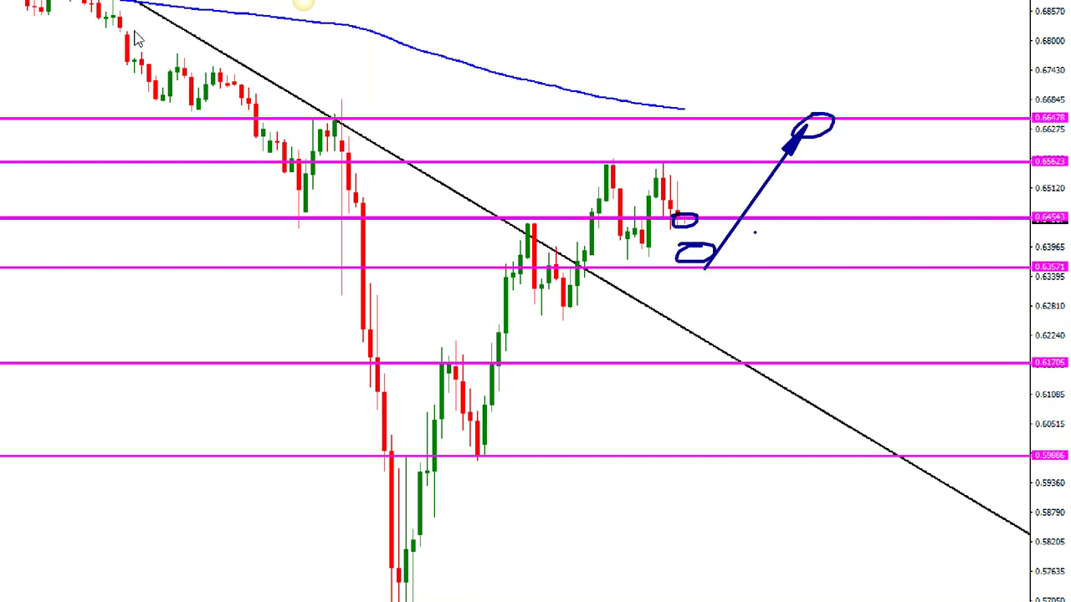
mouse_move(711, 209)
left_mouse_down()
mouse_move(679, 219)
mouse_move(812, 218)
left_mouse_up()
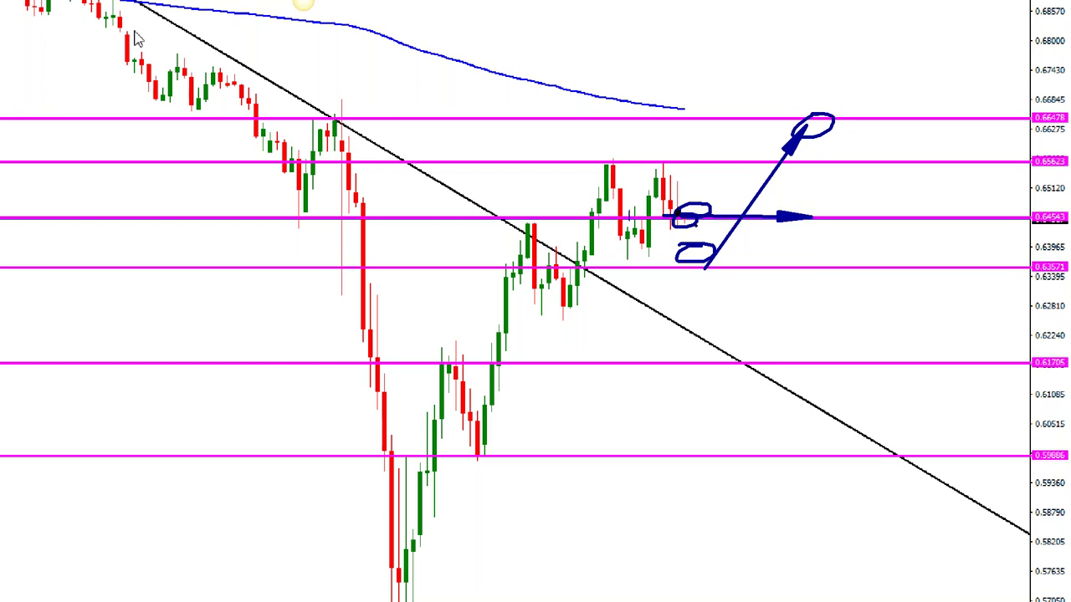
left_click_drag(704, 256, 716, 267)
mouse_move(646, 265)
left_mouse_down()
mouse_move(609, 264)
mouse_move(707, 262)
left_mouse_up()
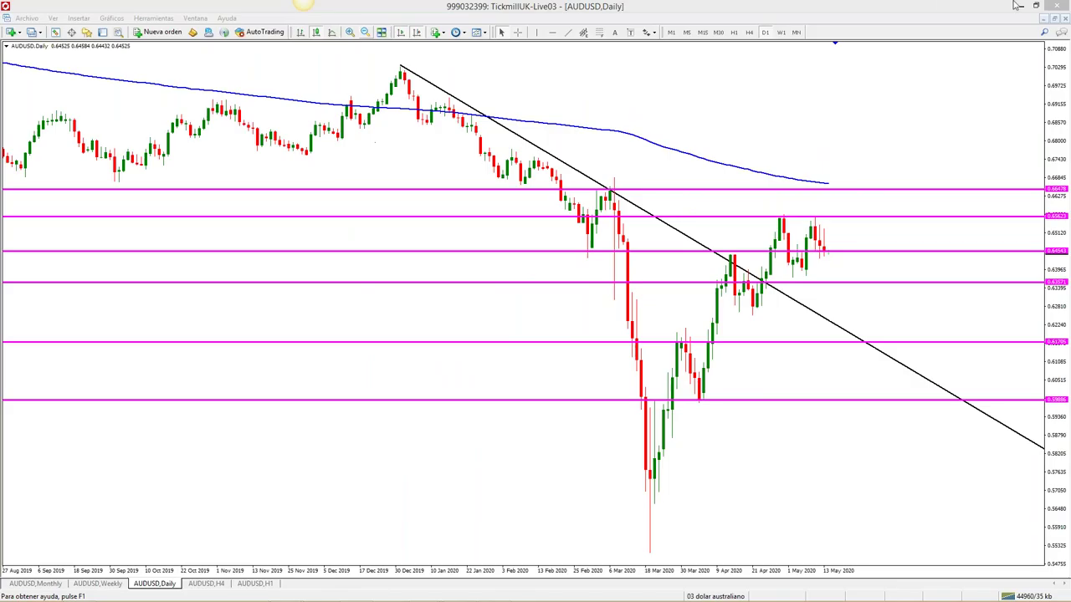
Restore the tiled AUDUSD charts, view the H4 chart maximized and return to the tiled layout
left_click(1051, 19)
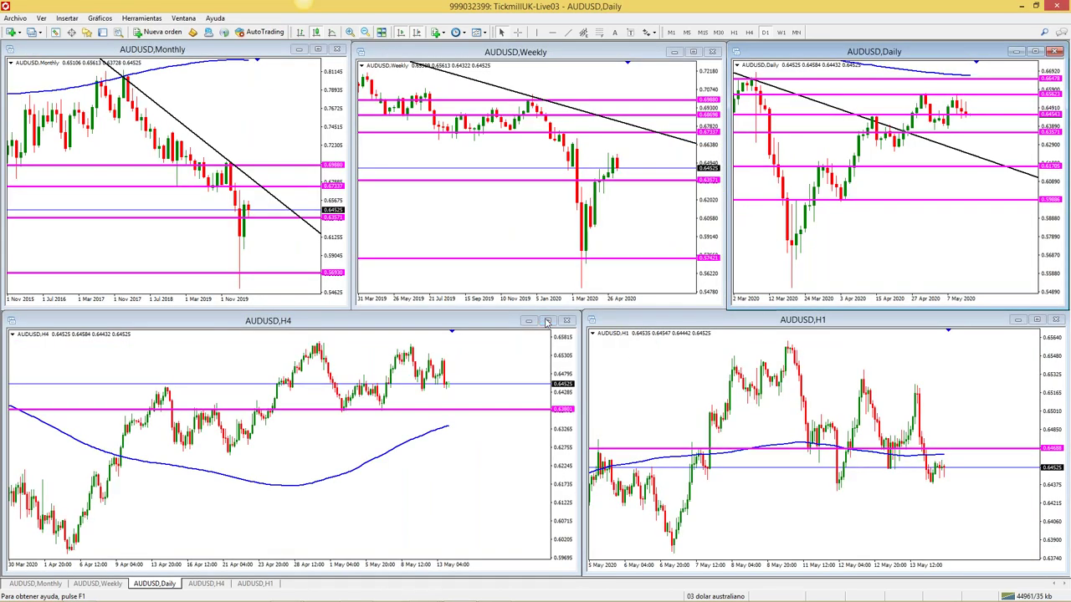
left_click(547, 321)
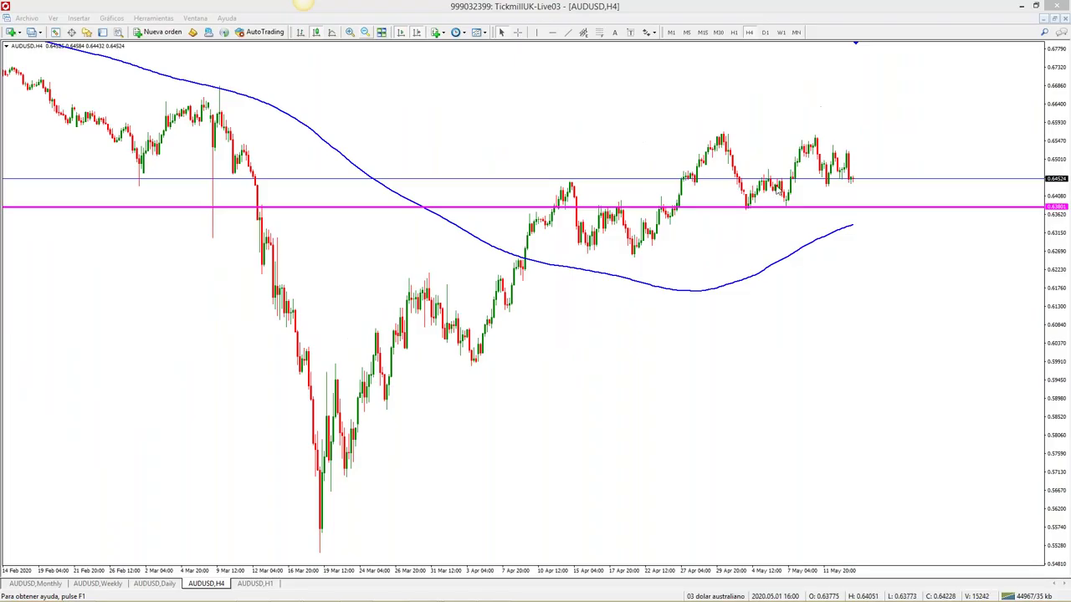
left_click(1063, 18)
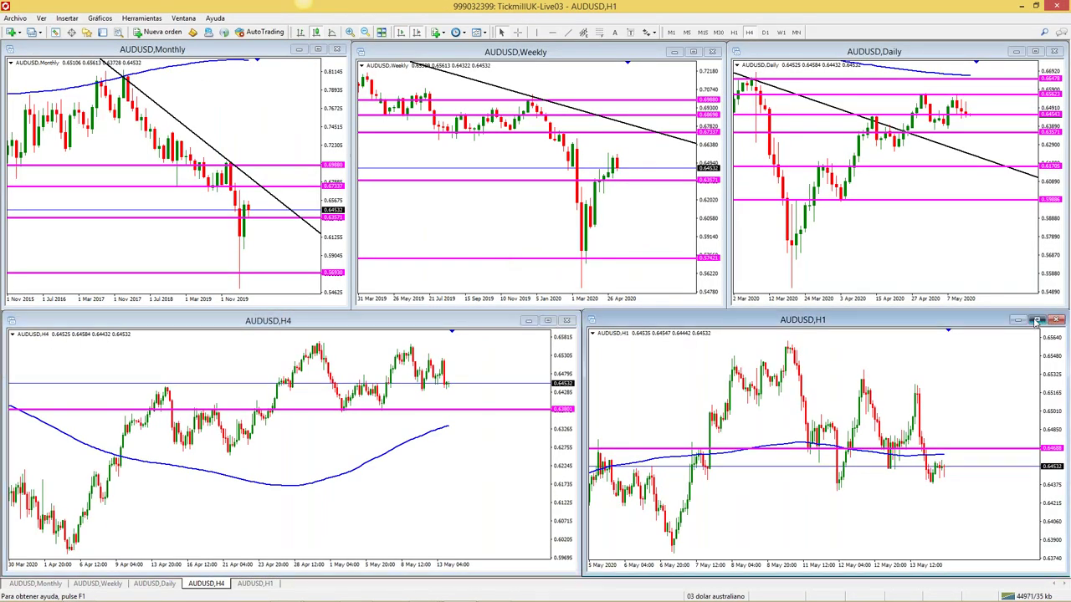
View the AUDUSD H1 chart maximized, restore the tiled layout and widen the H1 chart slightly at the H4 chart's expense
double_click(786, 319)
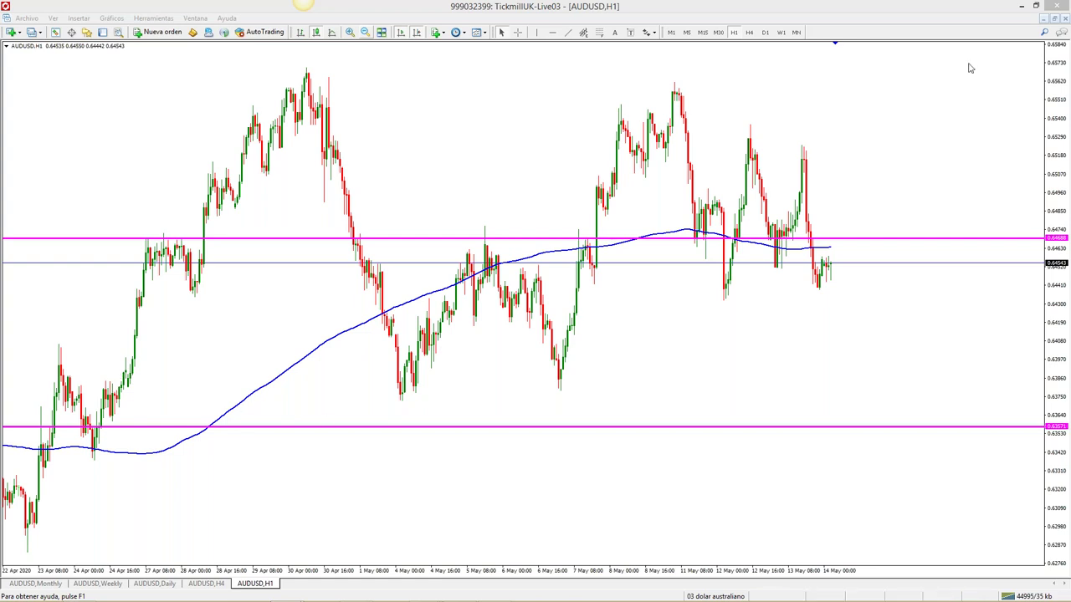
left_click(1056, 20)
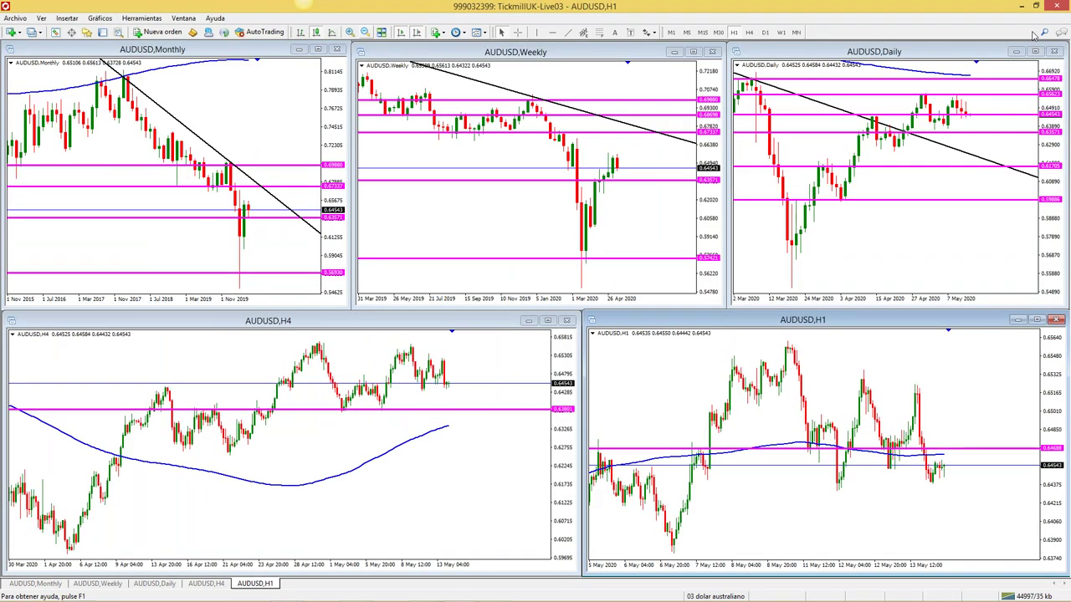
mouse_move(580, 313)
left_mouse_down()
mouse_move(567, 315)
mouse_move(586, 318)
mouse_move(567, 318)
left_mouse_up()
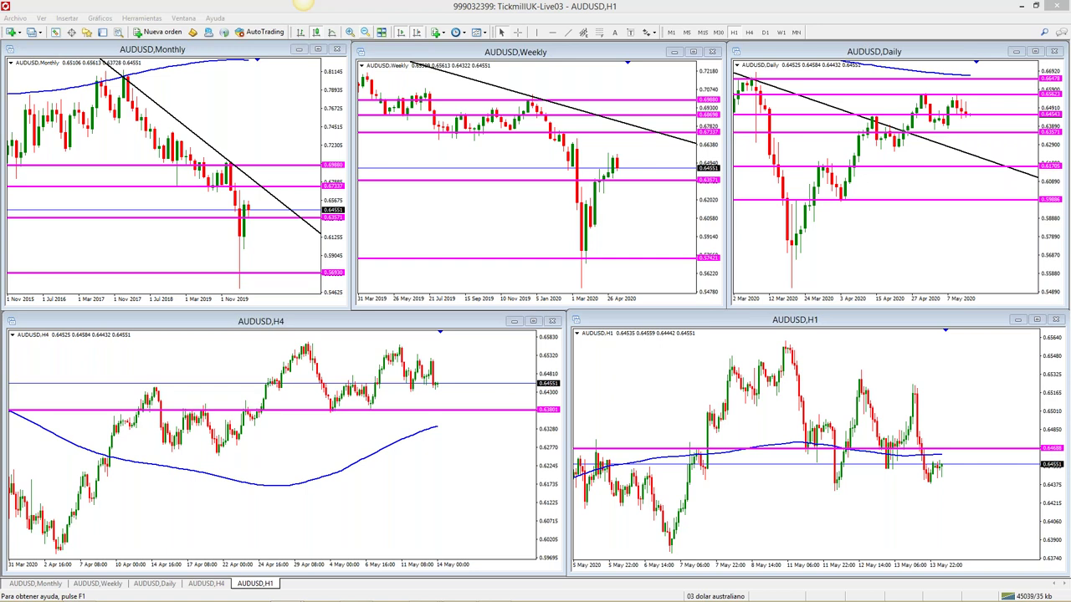
Switch to the economic calendar in Chrome and check the week's events, including the Australian releases for 13 May
mouse_move(398, 601)
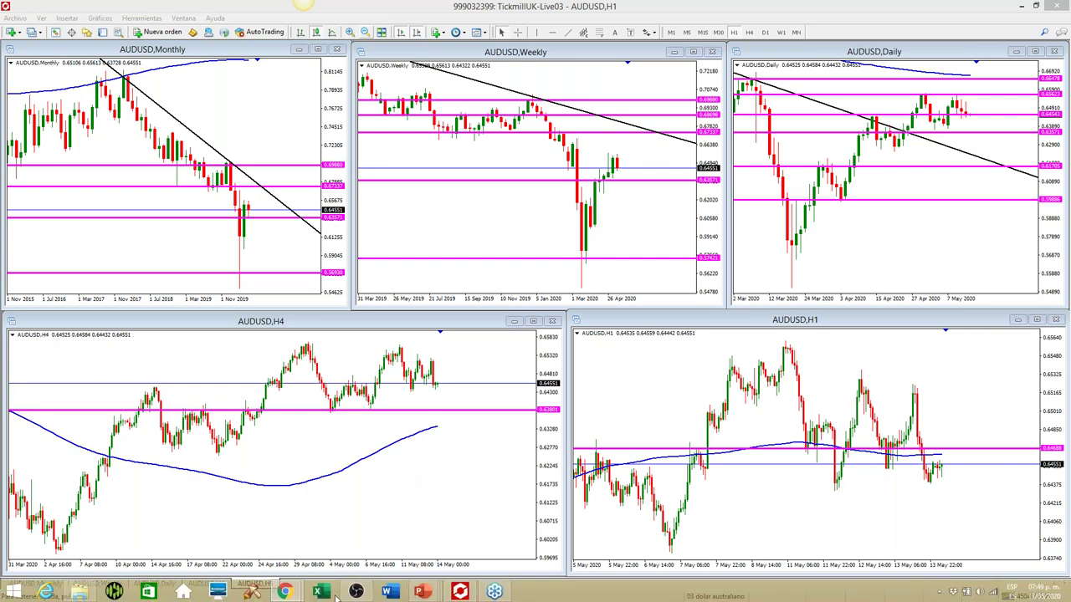
mouse_move(285, 592)
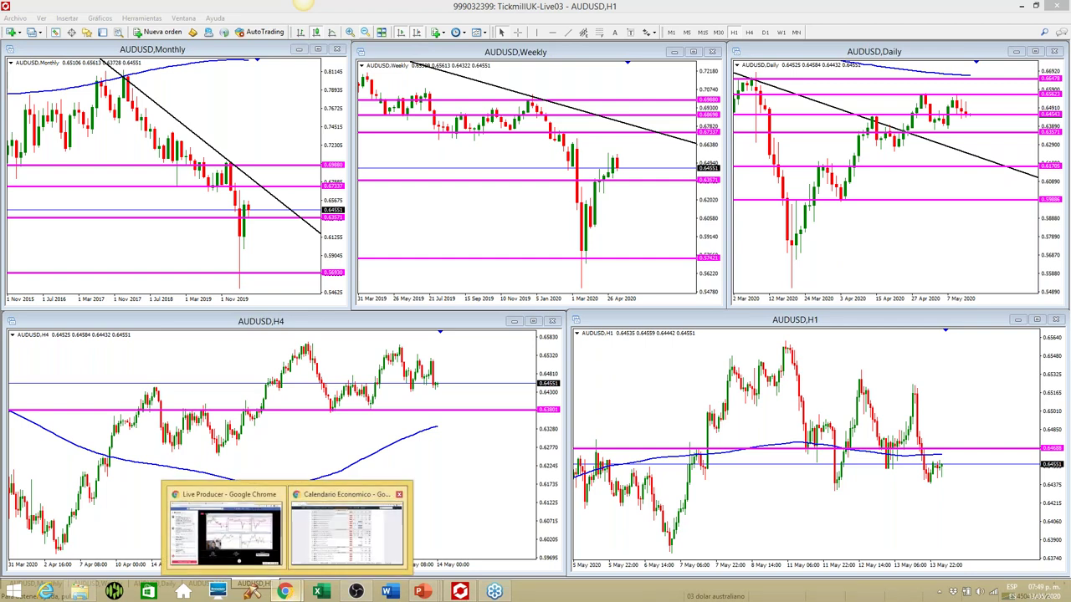
left_click(355, 522)
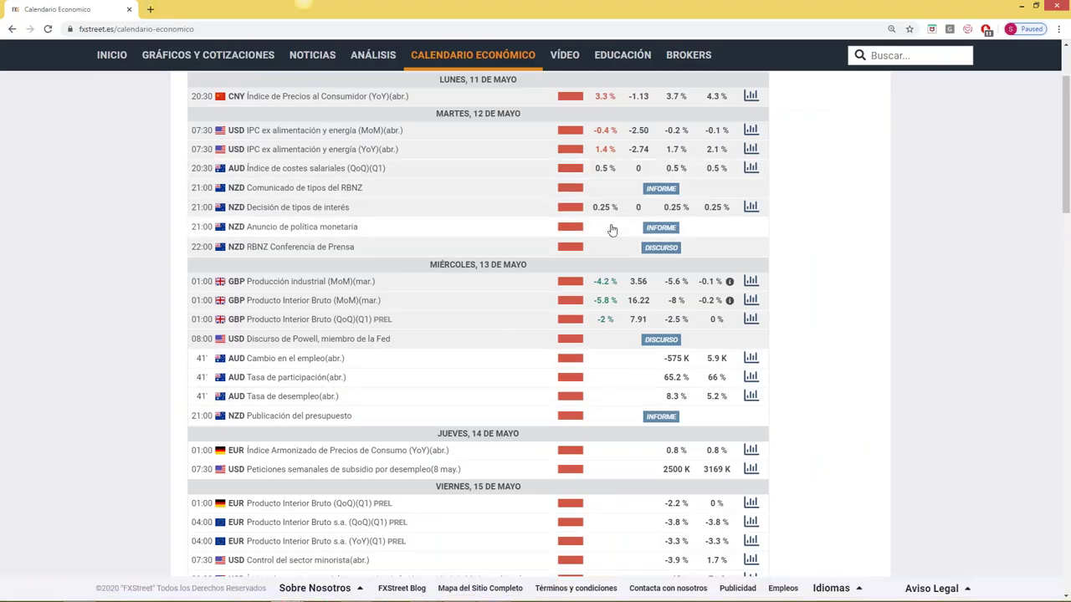
scroll(611, 233, "up", 2)
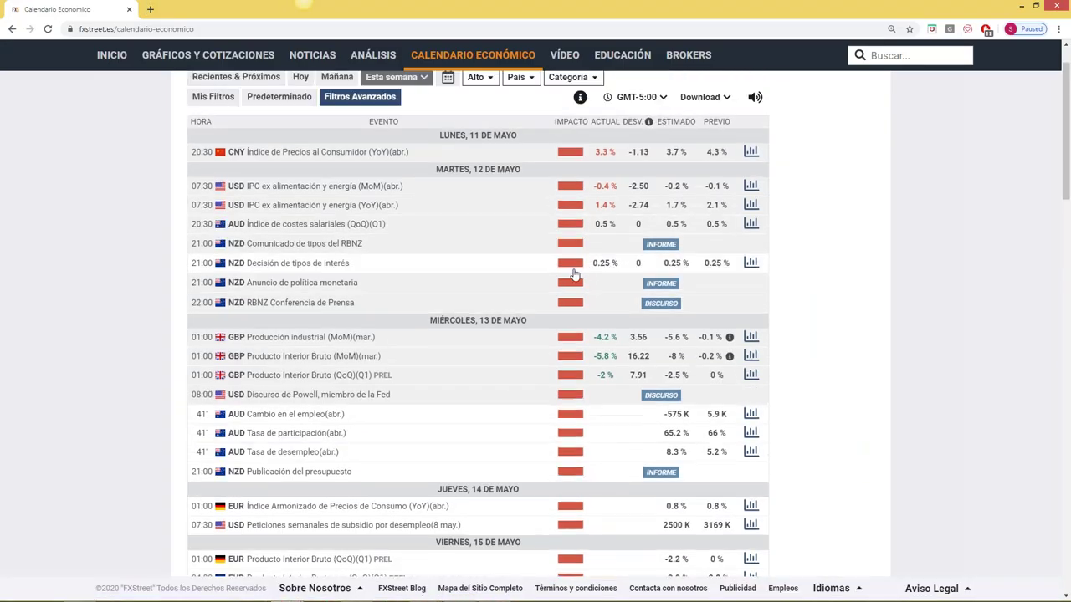
scroll(637, 321, "down", 3)
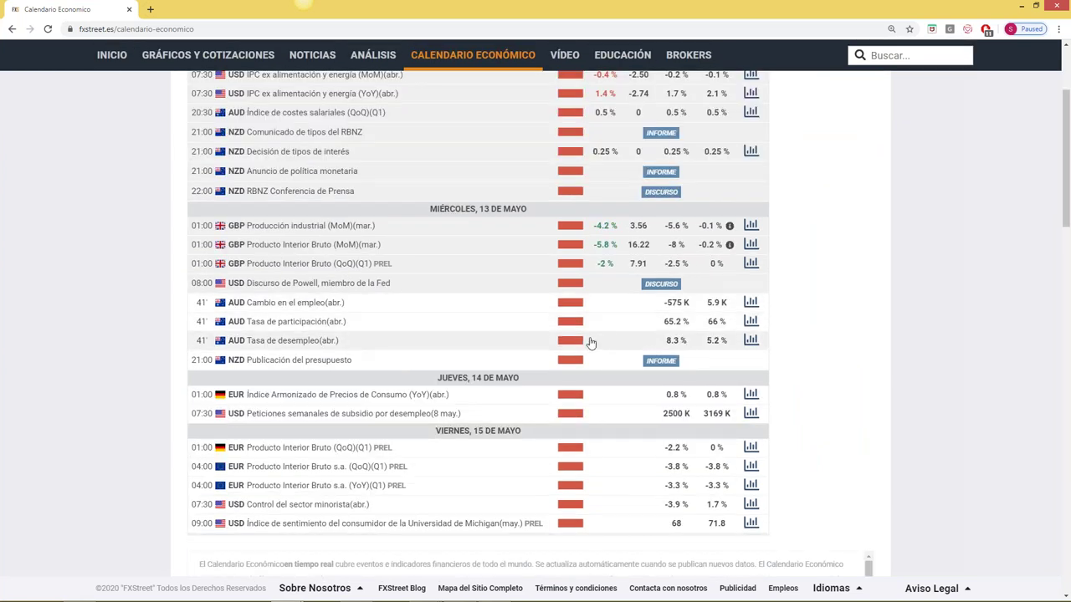
Open the details of the AUD Cambio en el empleo release, review its description and historical data, and close the page
left_click(751, 302)
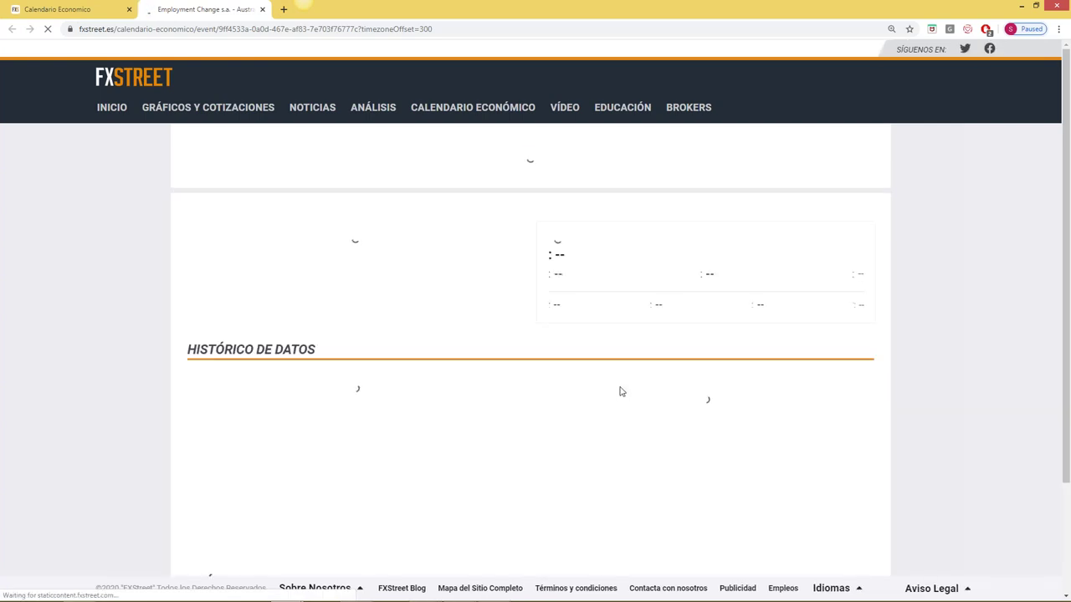
scroll(621, 390, "down", 2)
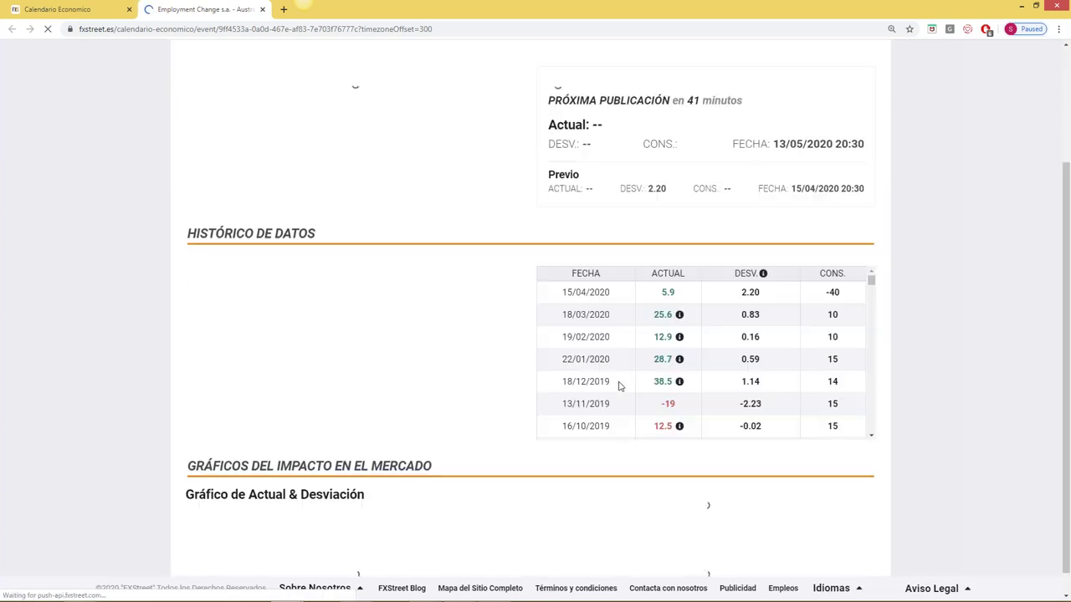
scroll(621, 385, "up", 1)
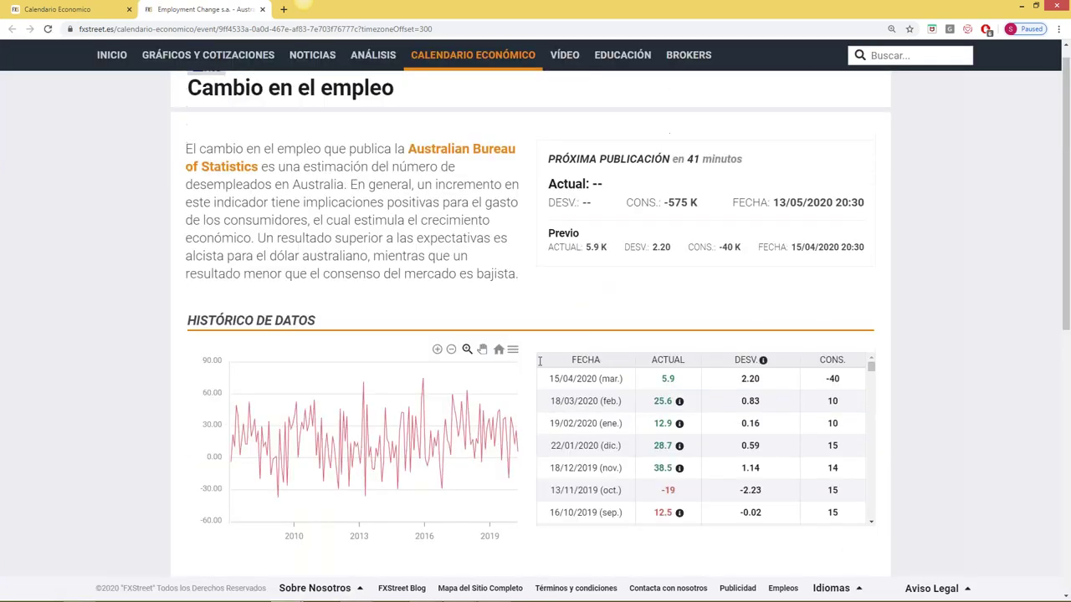
scroll(514, 374, "down", 2)
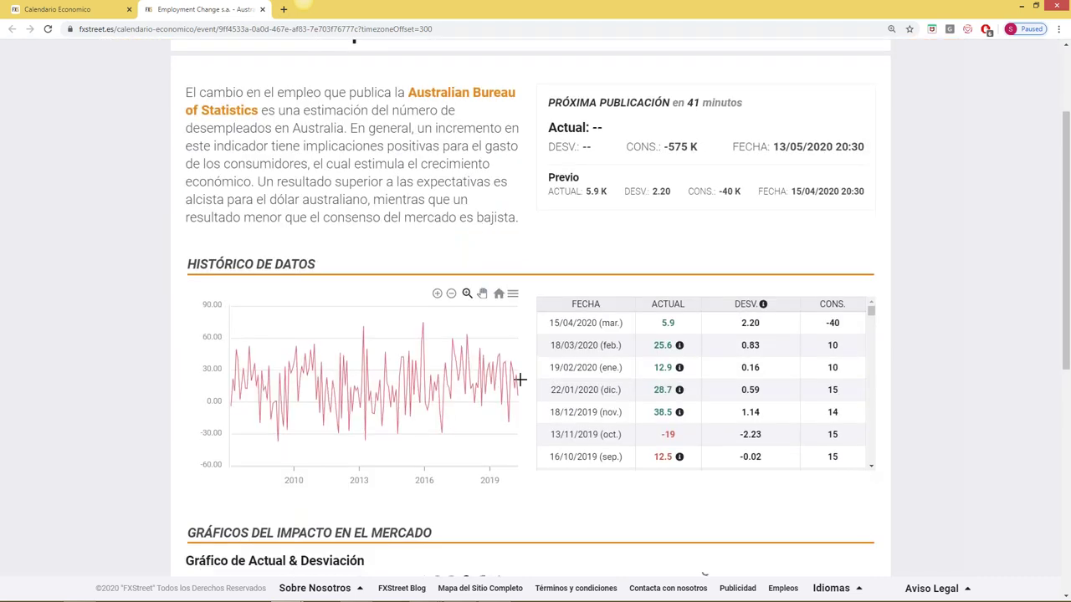
scroll(519, 380, "down", 1)
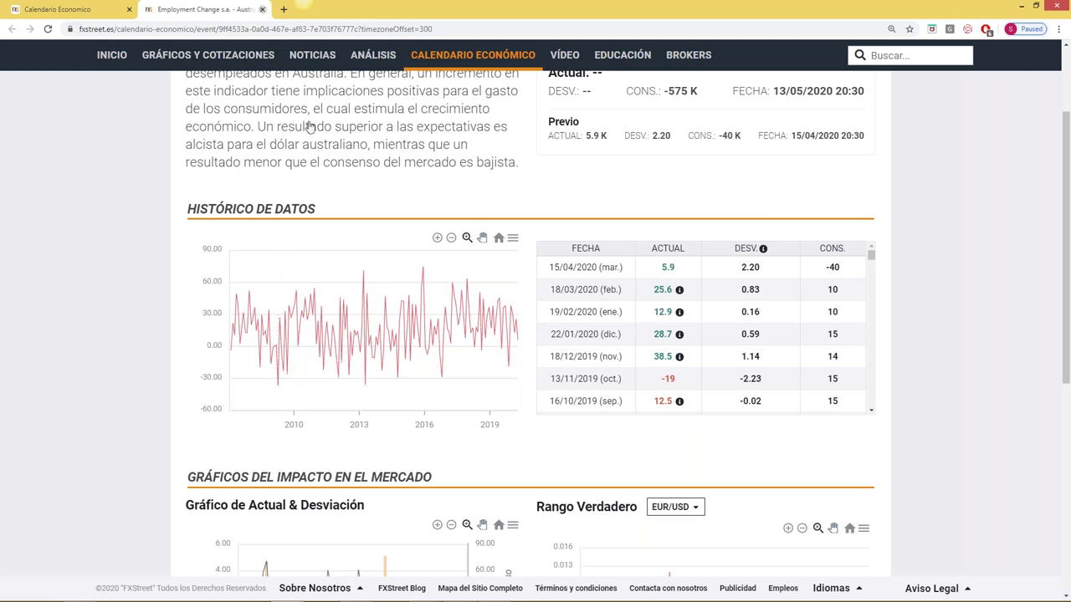
key("ctrl+w")
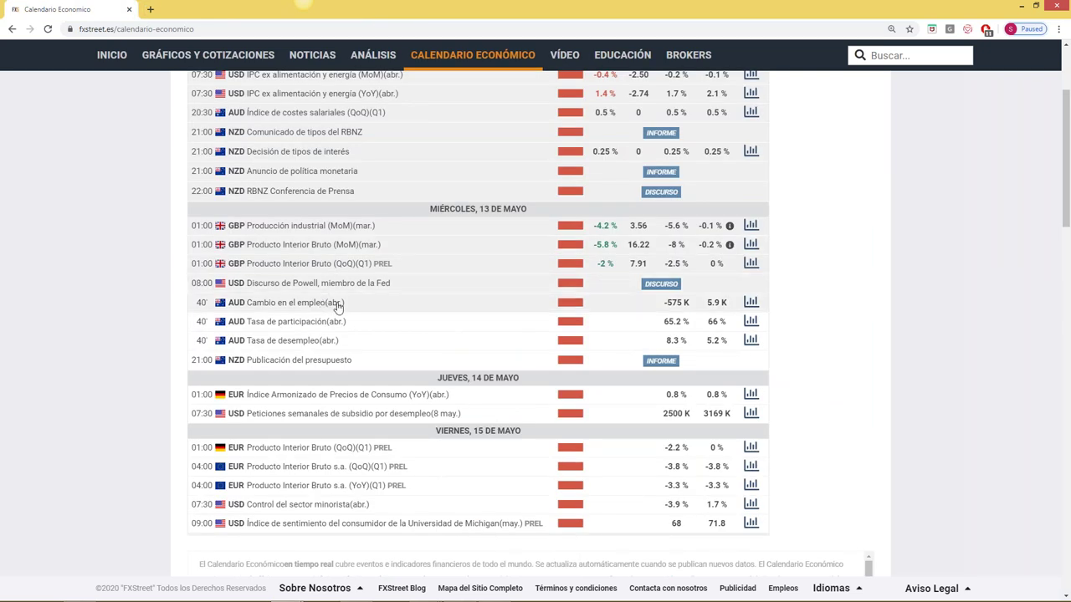
Reopen the AUD Cambio en el empleo details, zoom its historical chart out and back in, inspect an October 2014 reading and close the page
left_click(750, 302)
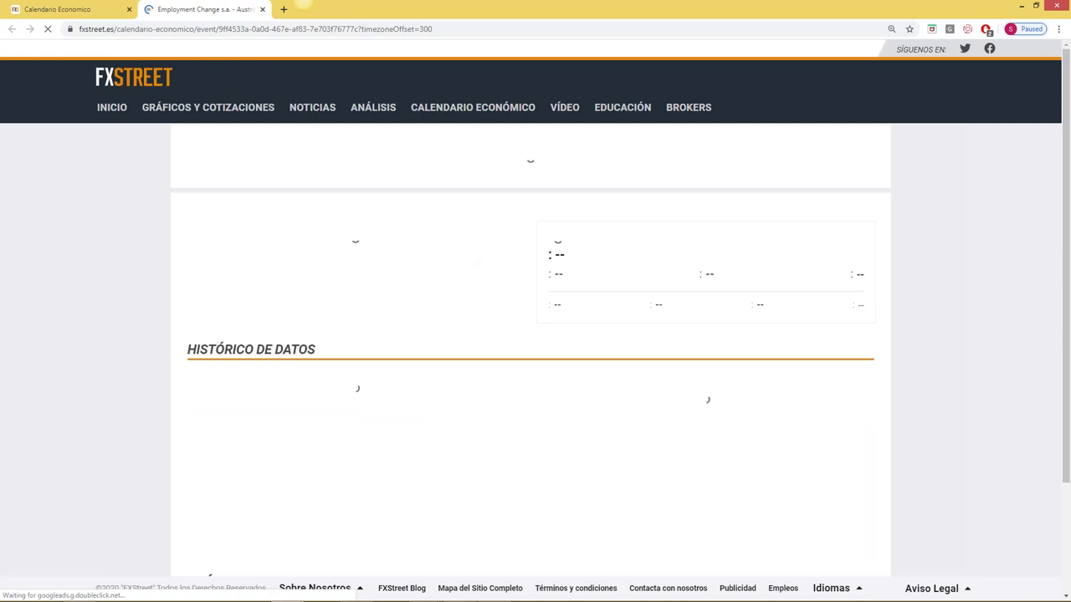
scroll(478, 243, "down", 2)
scroll(478, 260, "down", 1)
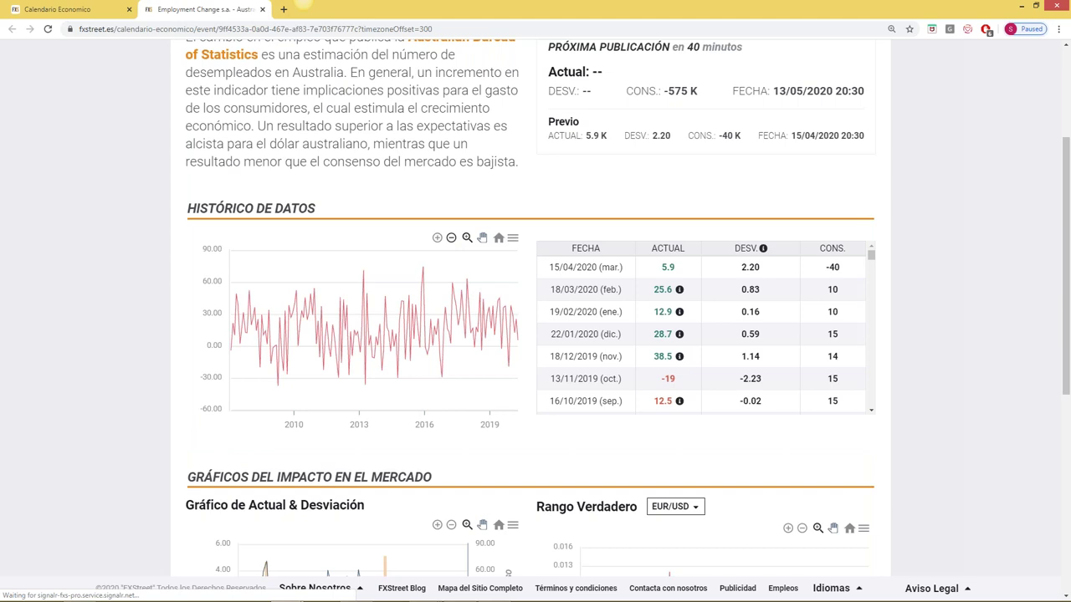
left_click(451, 238)
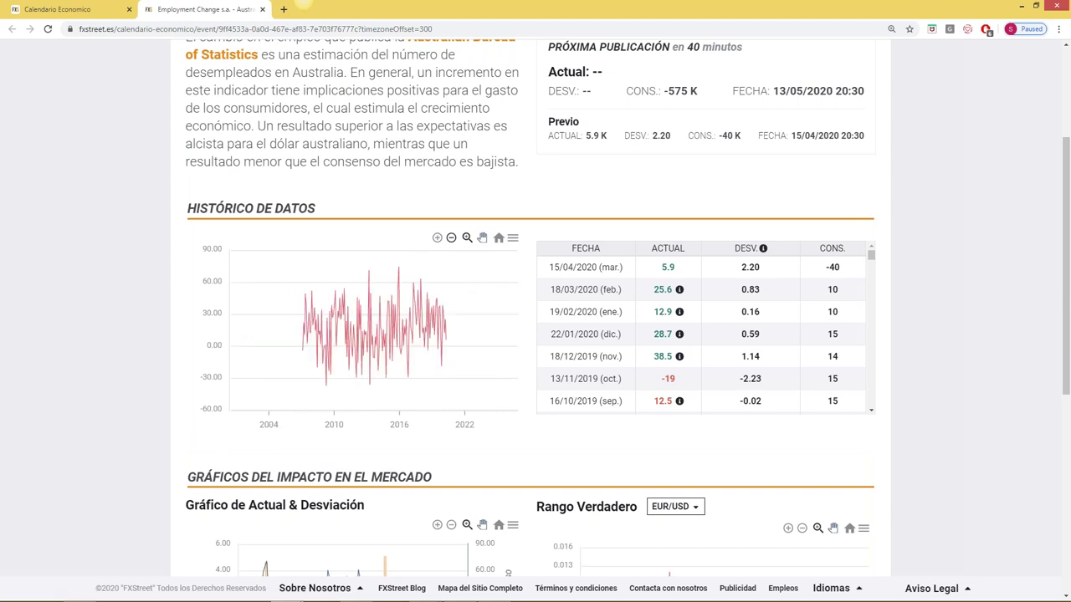
left_click(436, 238)
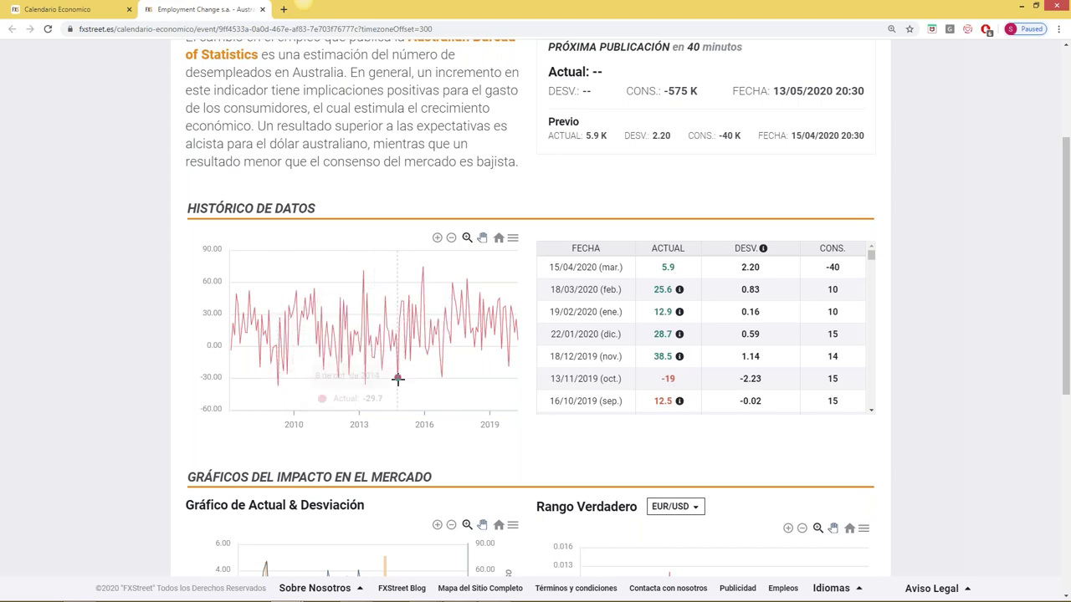
mouse_move(398, 378)
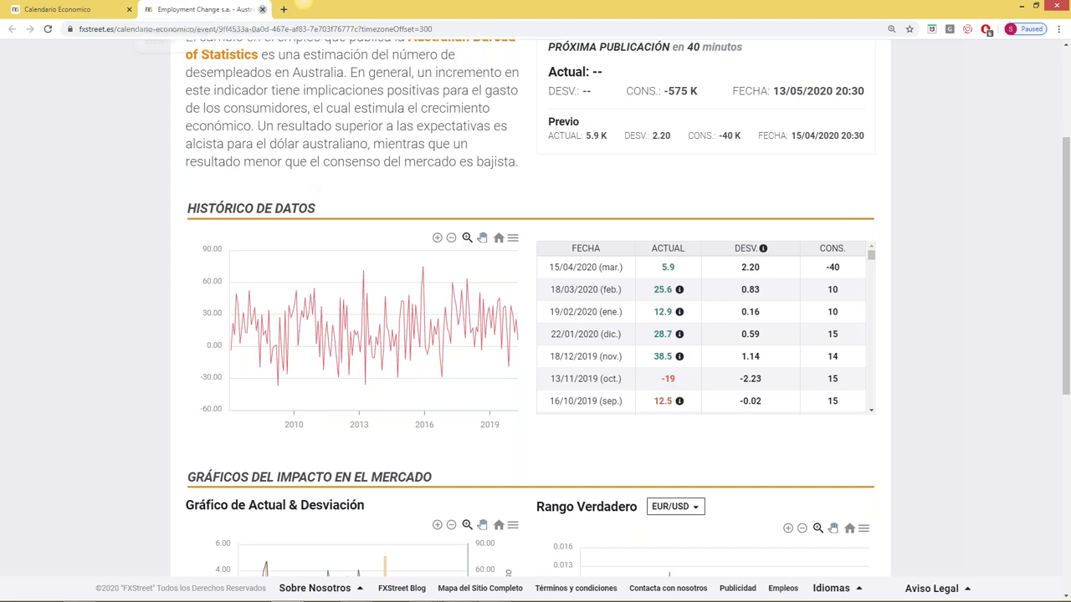
left_click(262, 9)
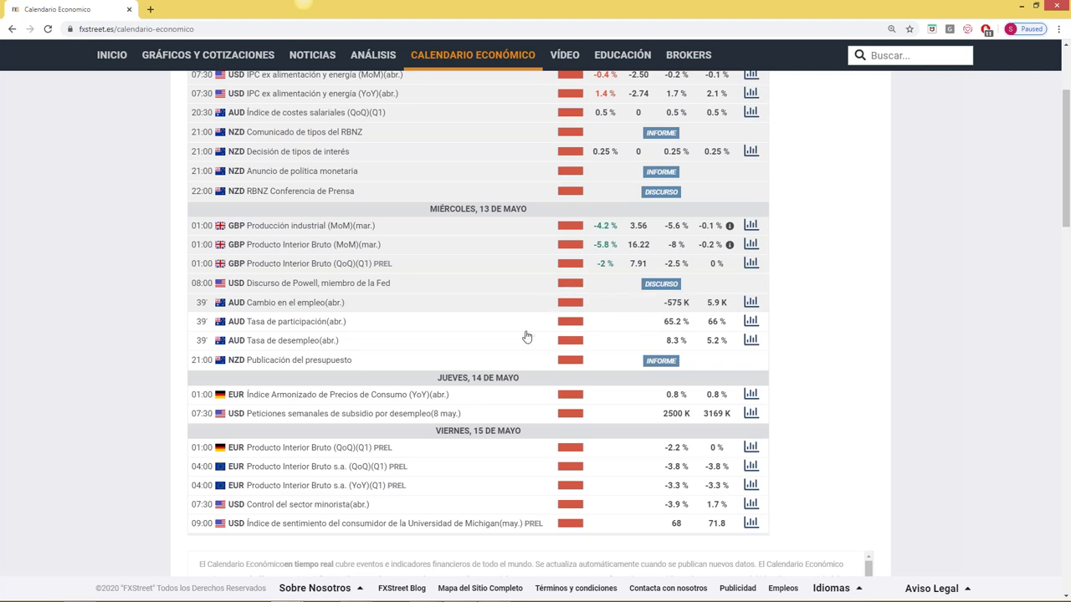
Switch to MetaTrader, view the AUDUSD H1 chart maximized, restore the tiled layout and maximize the H1 chart again
mouse_move(422, 595)
left_click(459, 591)
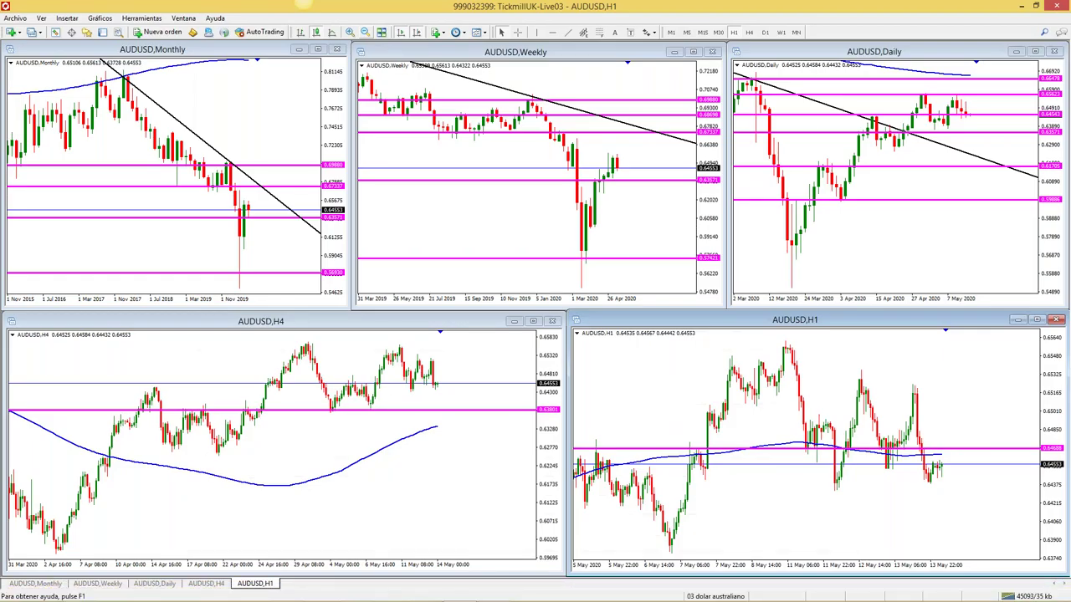
left_click(1036, 320)
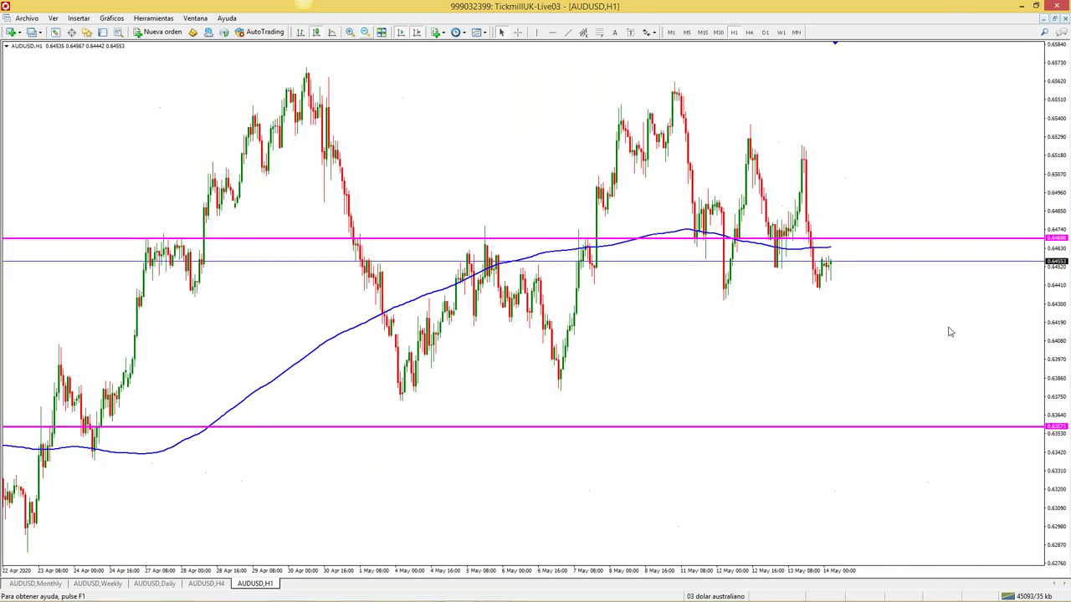
left_click(1055, 18)
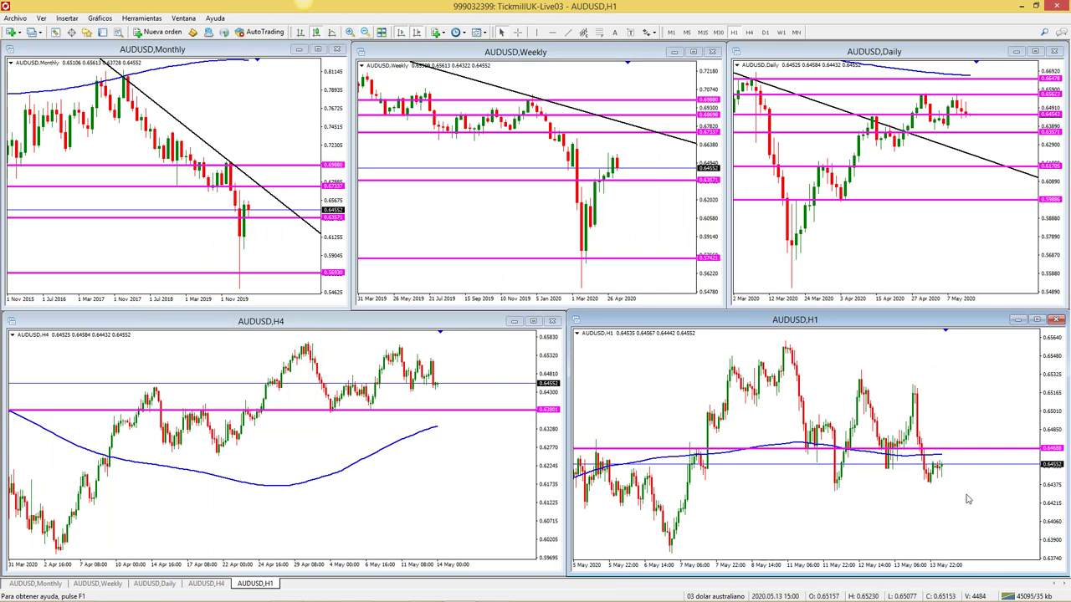
left_click(1037, 319)
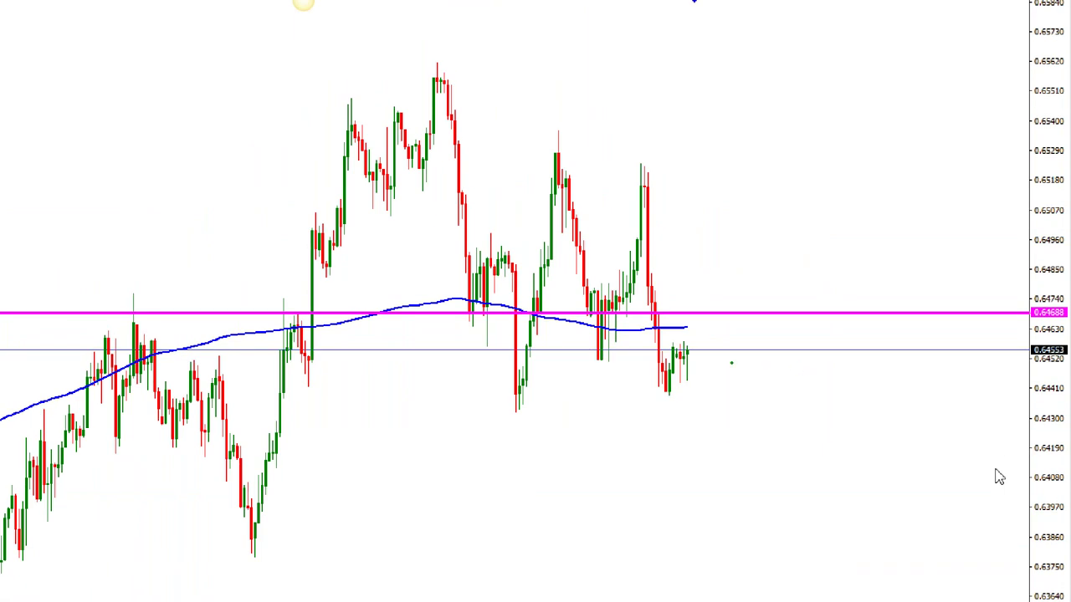
Sketch an upward arrow, a horizontal arrow and a circle around the 0.64688 level on the magnified AUDUSD H1 chart, and clear the sketch
mouse_move(687, 358)
left_mouse_down()
mouse_move(716, 270)
mouse_move(736, 345)
left_mouse_up()
mouse_move(736, 266)
left_mouse_down()
mouse_move(736, 345)
mouse_move(712, 264)
mouse_move(721, 250)
mouse_move(805, 257)
left_mouse_up()
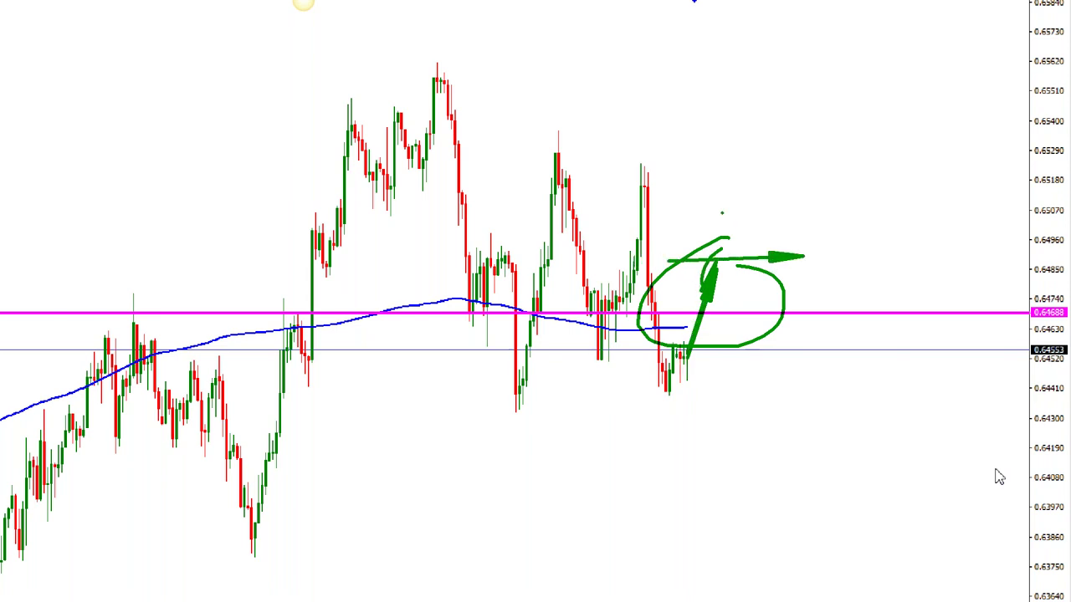
mouse_move(701, 186)
left_mouse_down()
mouse_move(717, 216)
mouse_move(780, 496)
left_mouse_up()
key("ctrl+z")
key("Escape")
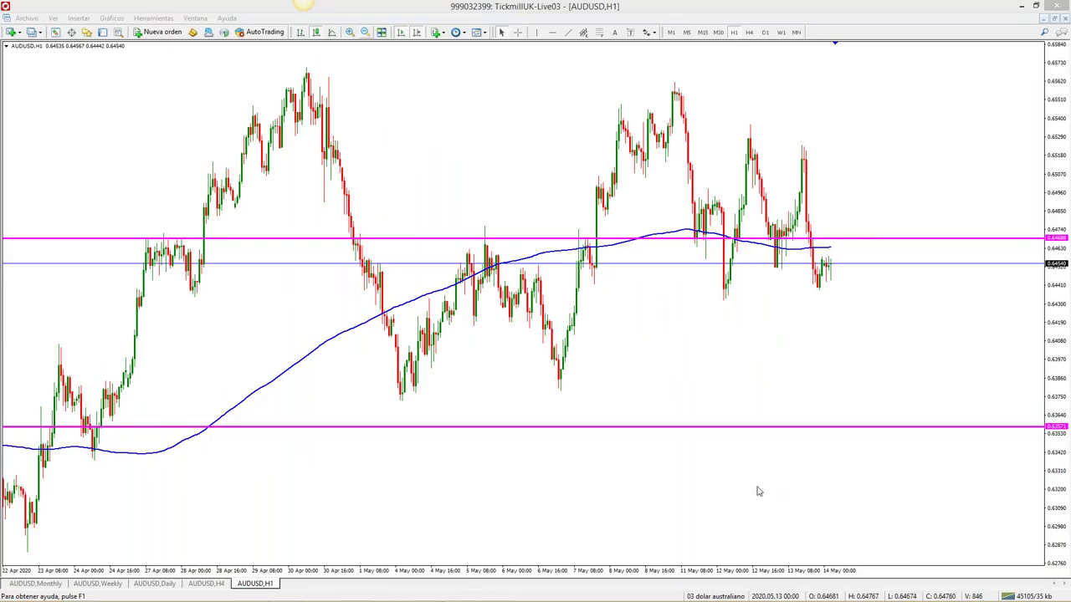
Restore the tiled AUDUSD layout, switch to the economic calendar in Chrome and review the remaining events from 13 to 15 May
left_click(1053, 18)
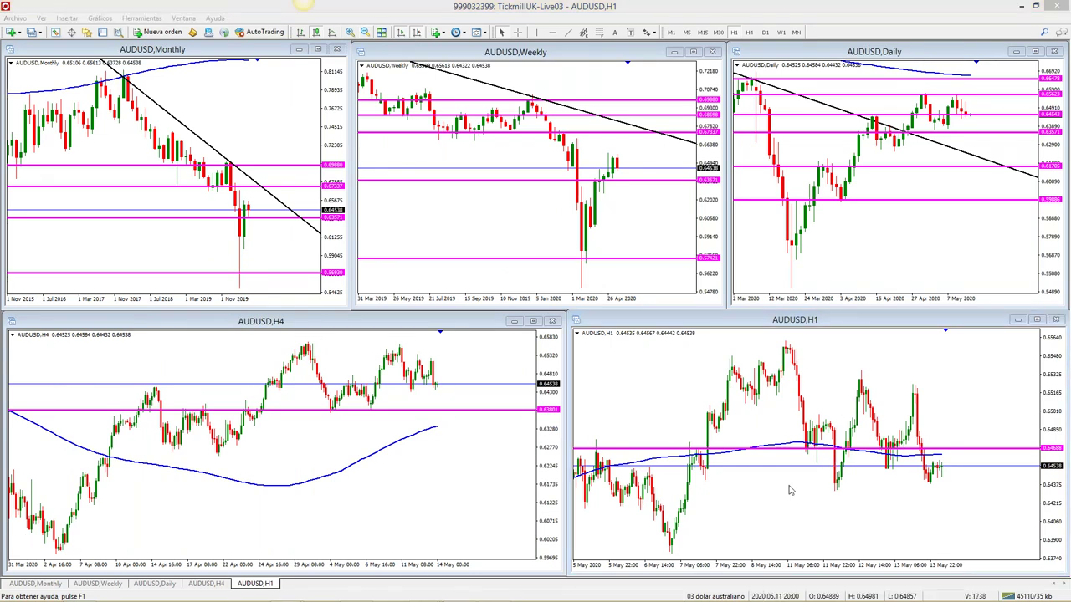
left_click(707, 598)
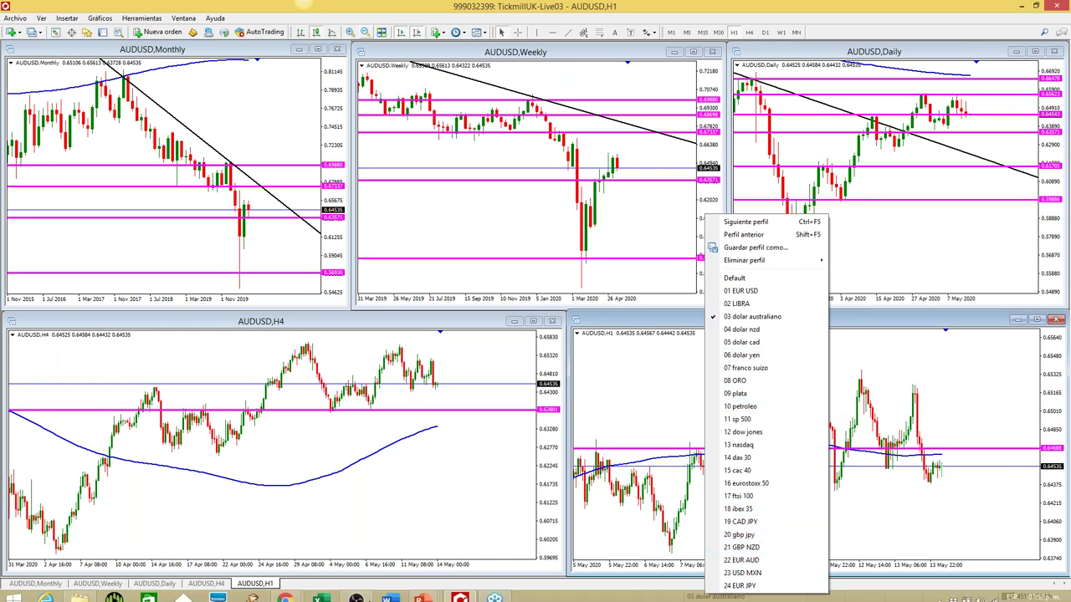
left_click(284, 592)
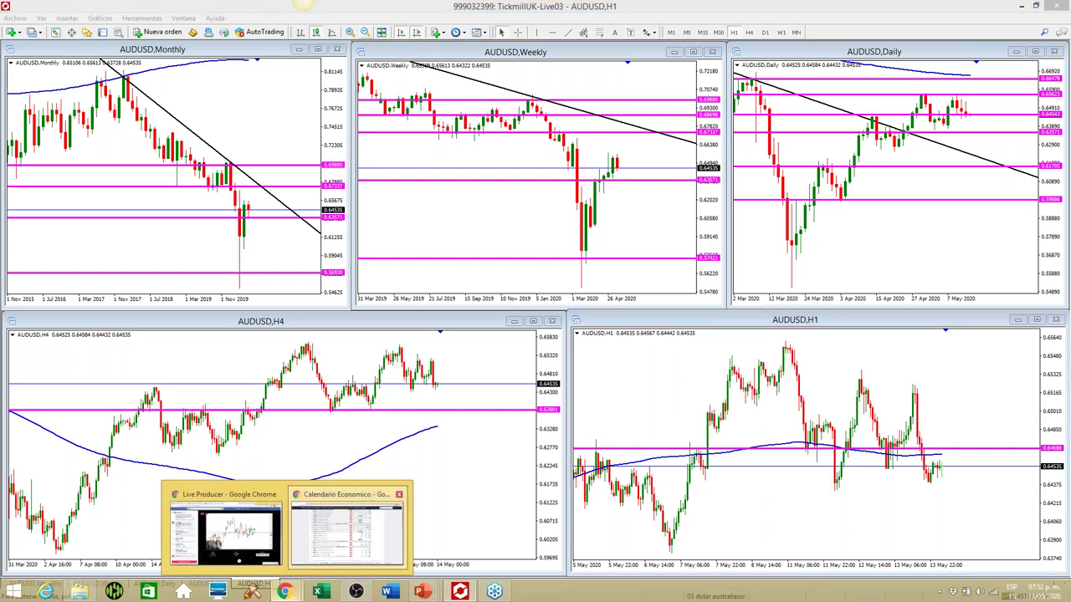
left_click(318, 547)
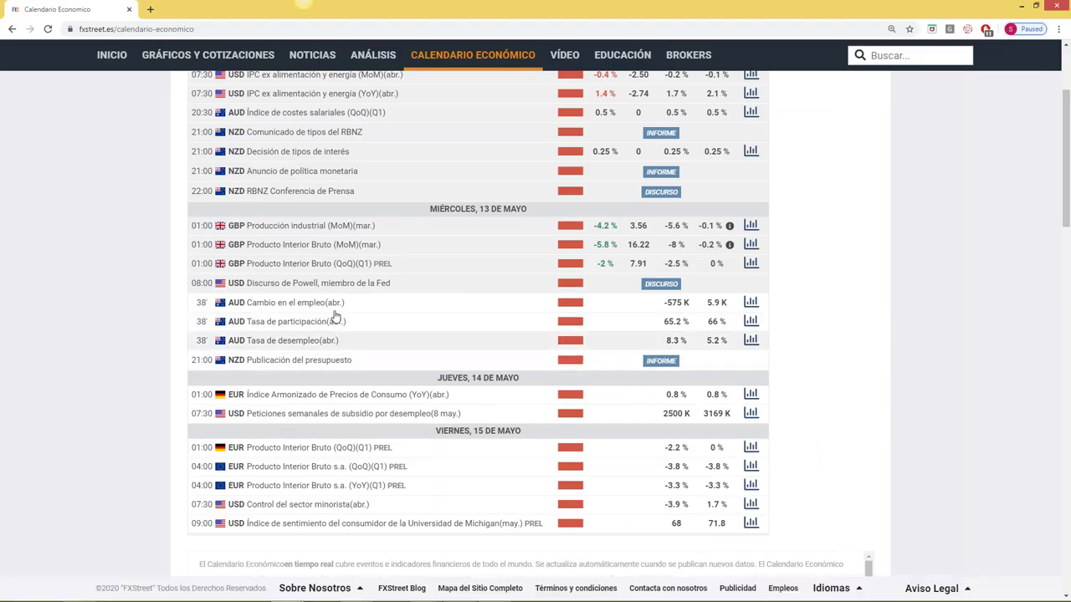
scroll(334, 318, "down", 1)
scroll(334, 317, "down", 1)
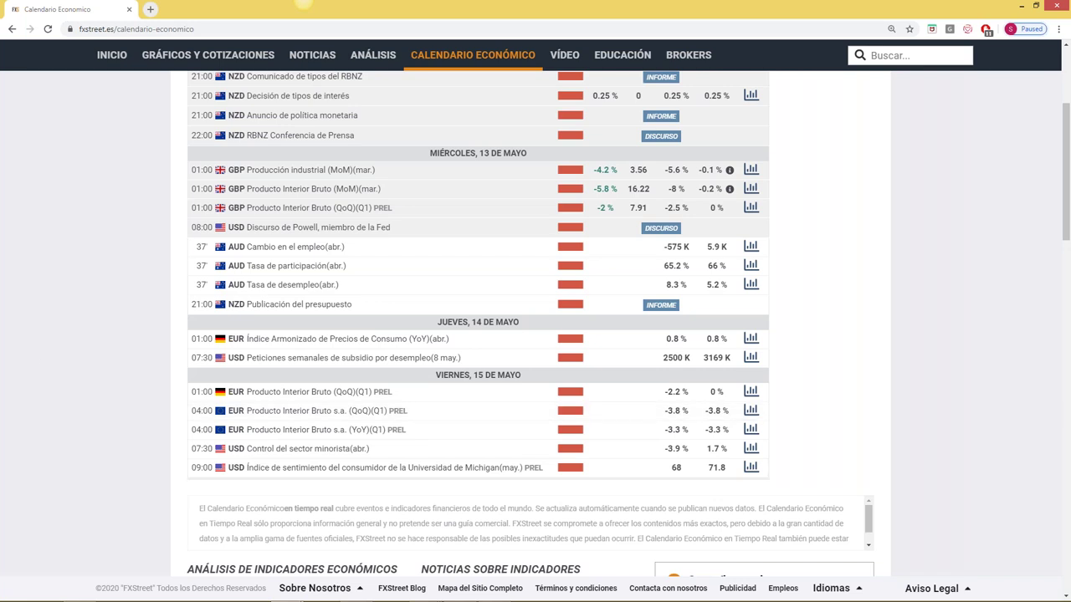
Switch to MetaTrader and load the 04 dolar nzd chart profile
left_click(470, 593)
left_click(695, 596)
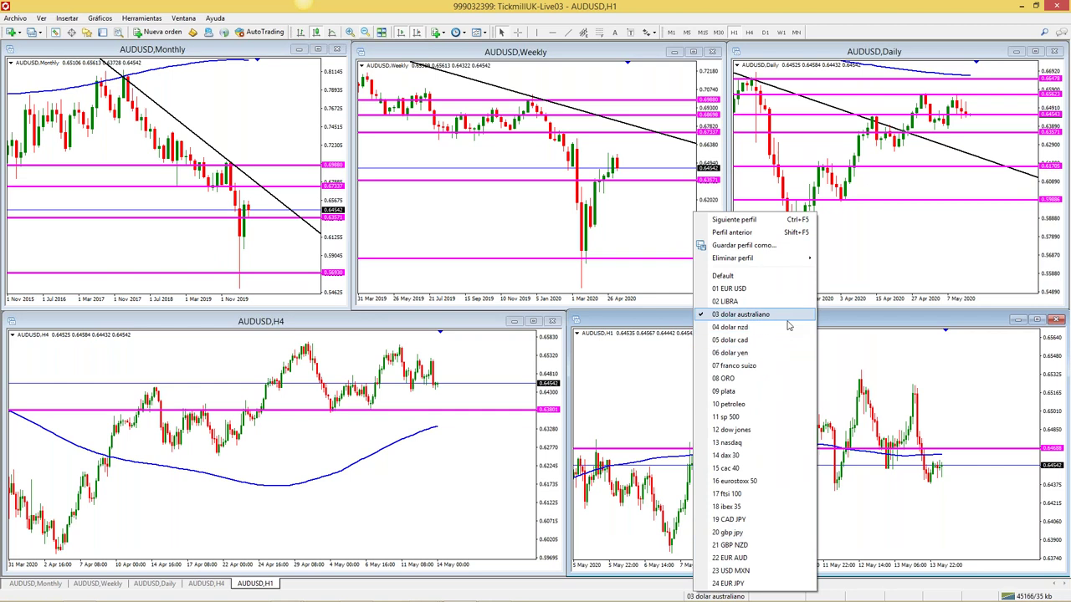
left_click(729, 327)
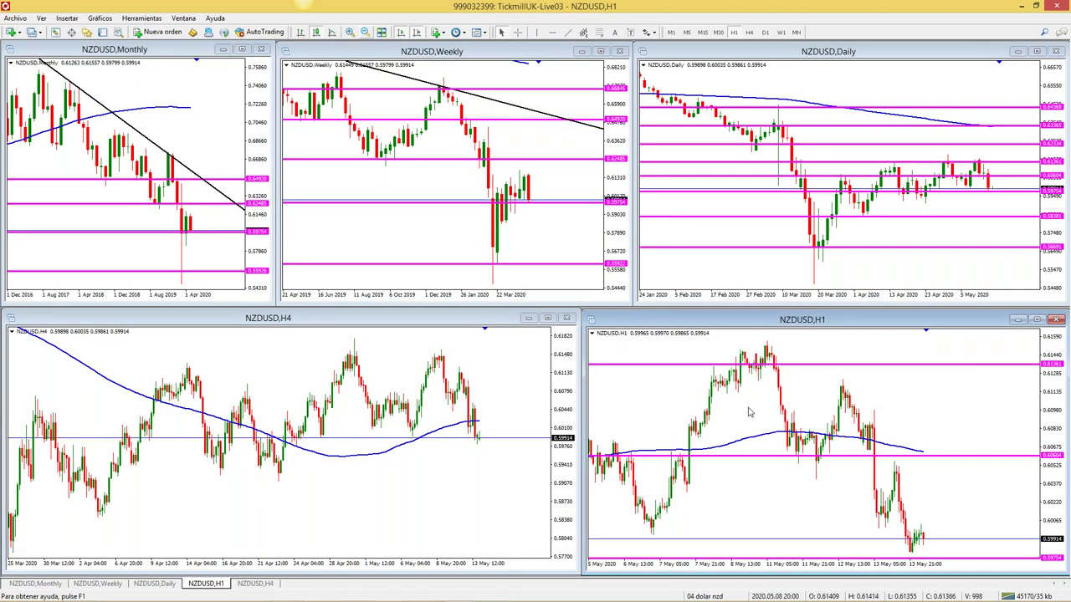
Examine the maximized NZDUSD H1 chart twice at wider and closer zoom, restore the tiled layout and activate the Weekly chart
left_click(1036, 320)
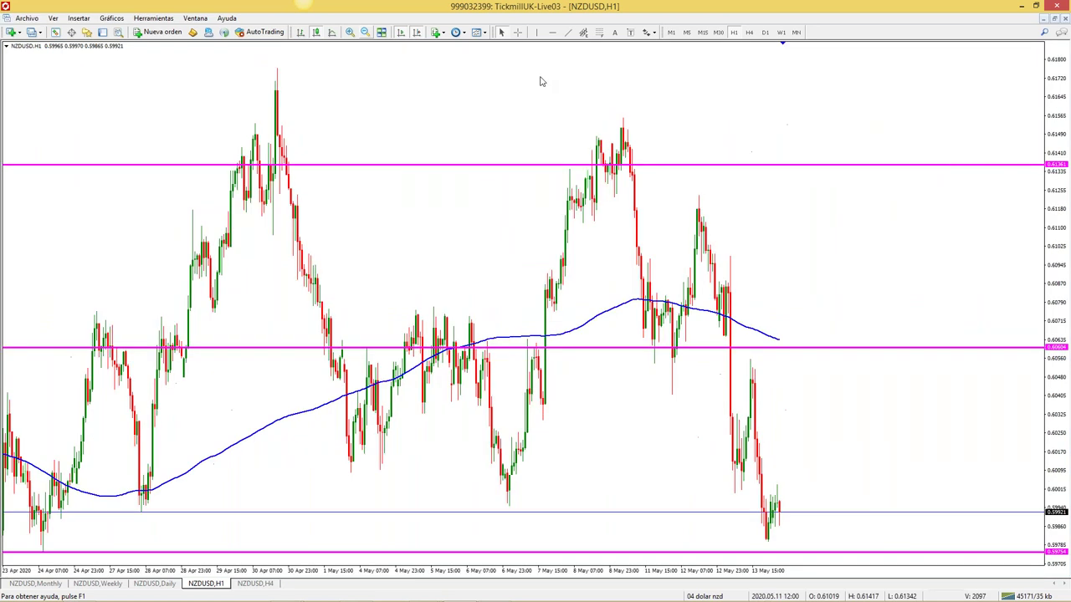
left_click(350, 32)
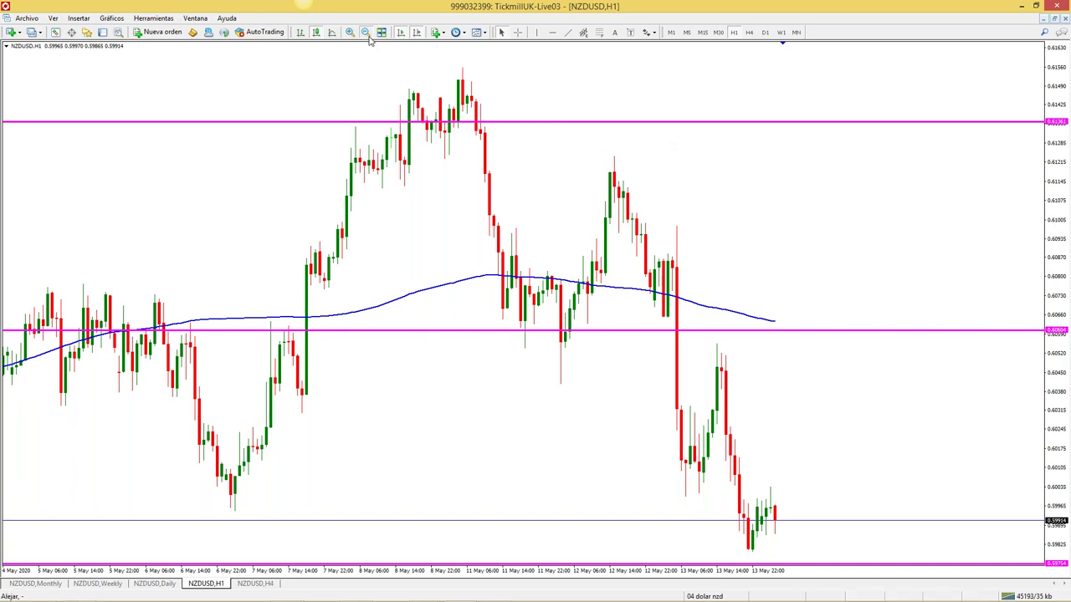
key("minus")
left_click(1053, 18)
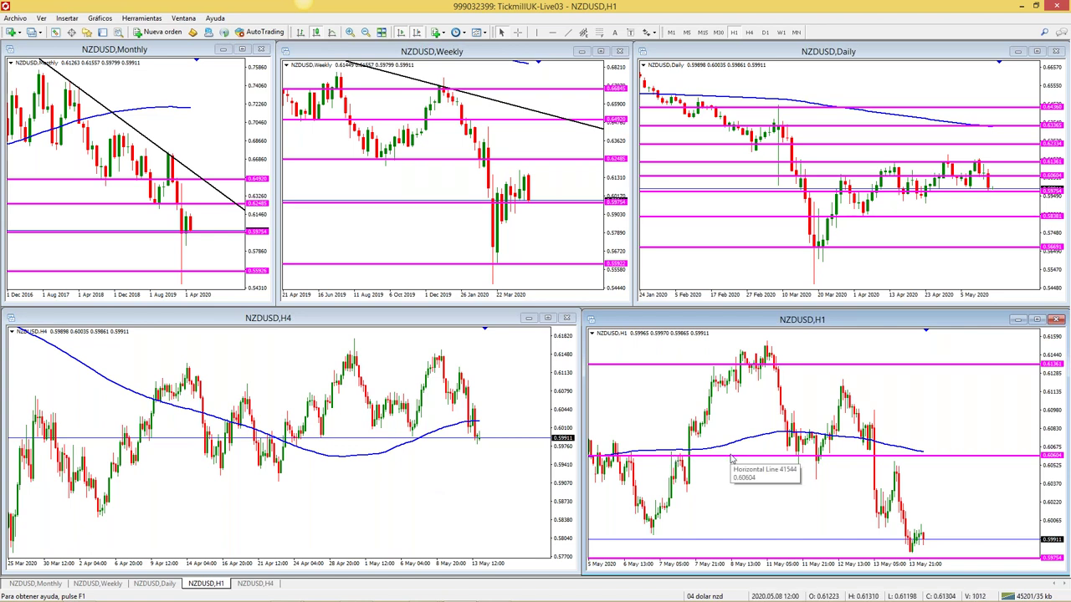
left_click(1036, 320)
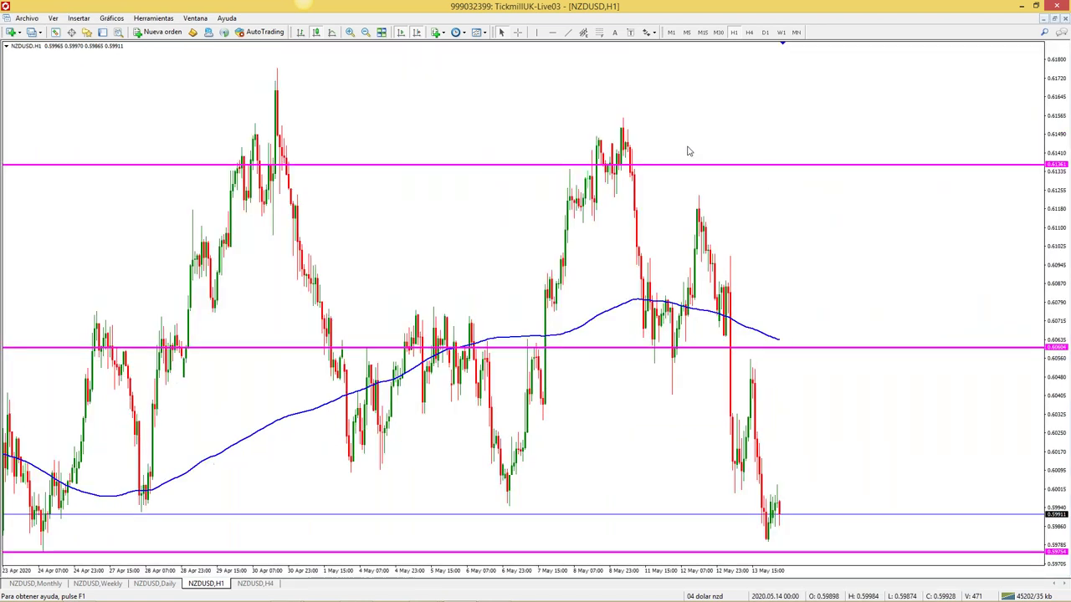
left_click(350, 32)
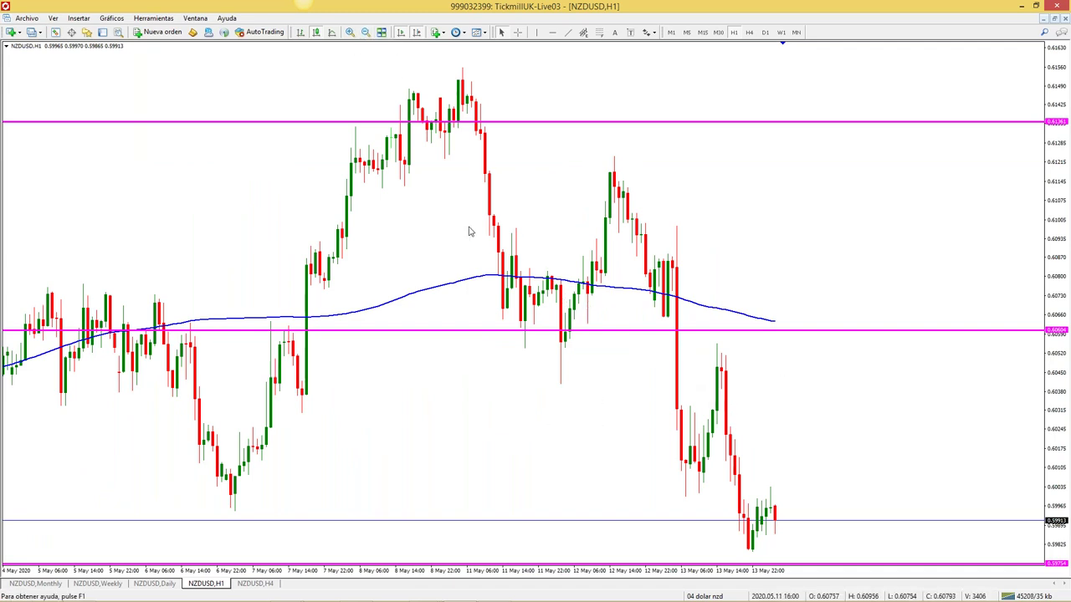
left_click(366, 32)
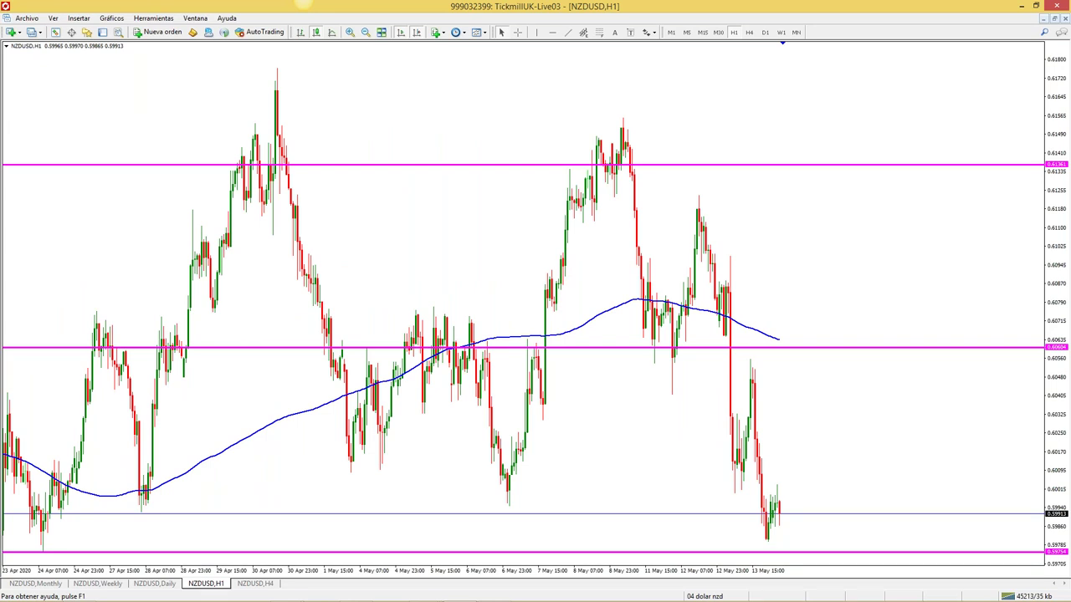
left_click(1054, 17)
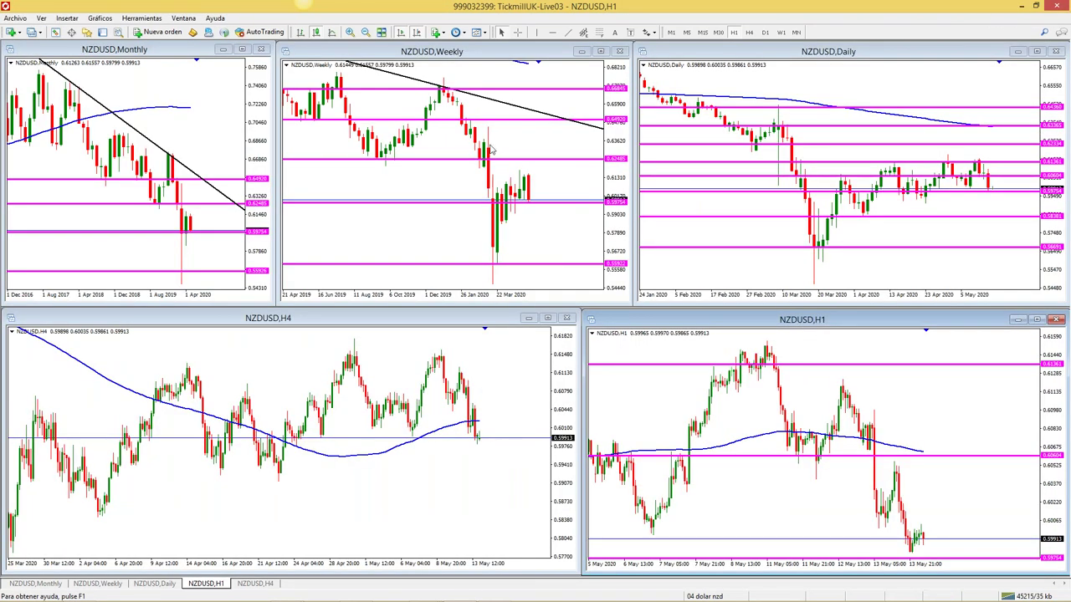
left_click(441, 182)
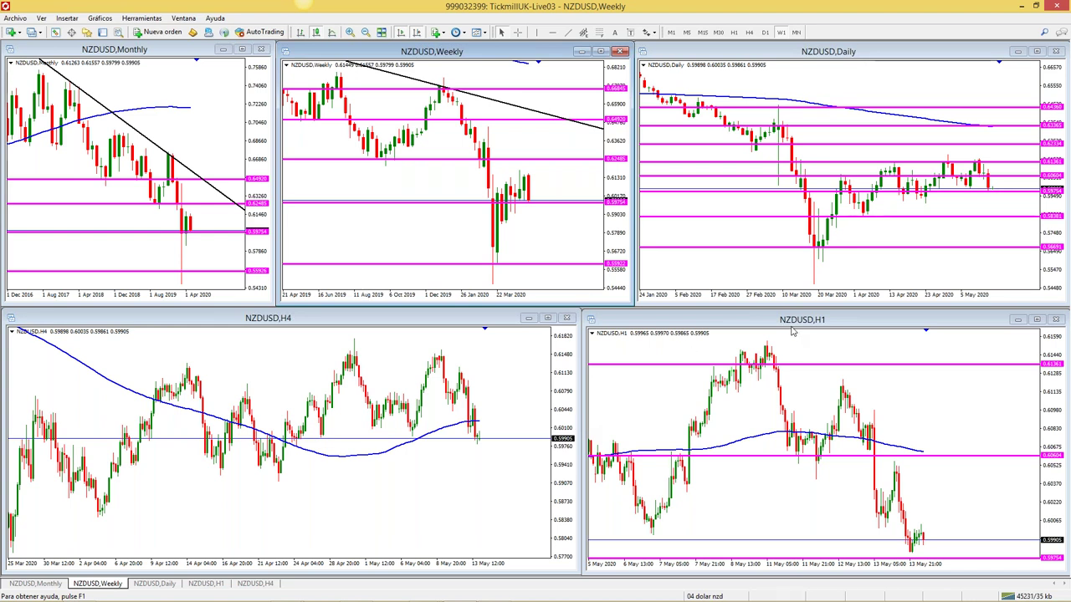
Load the 14 dax 30 profile, view the DE30 H4 chart maximized and restore the tiled layout
left_click(710, 596)
left_click(749, 458)
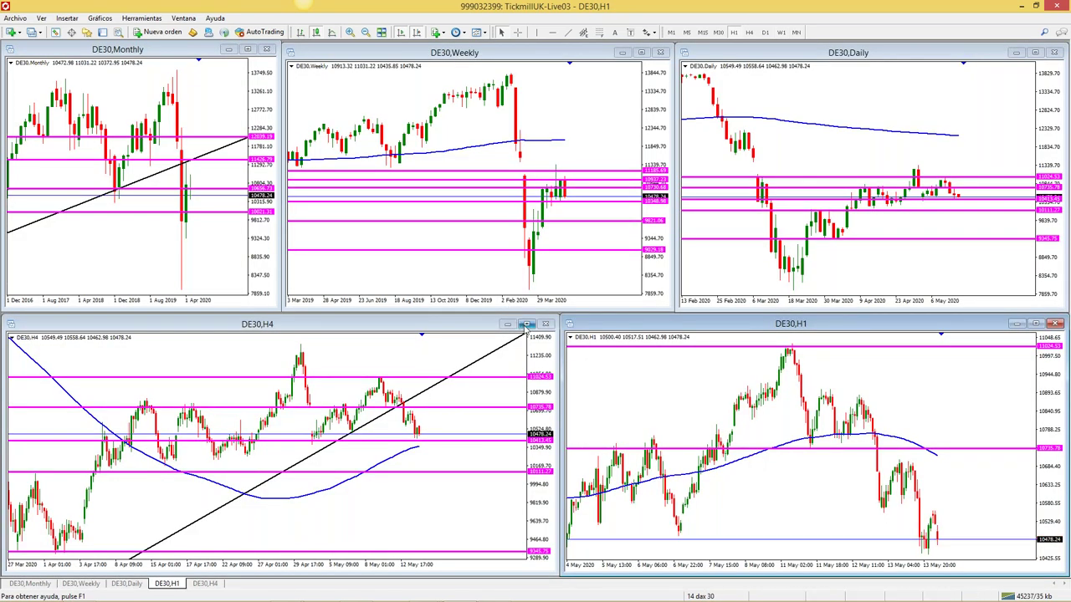
left_click(527, 324)
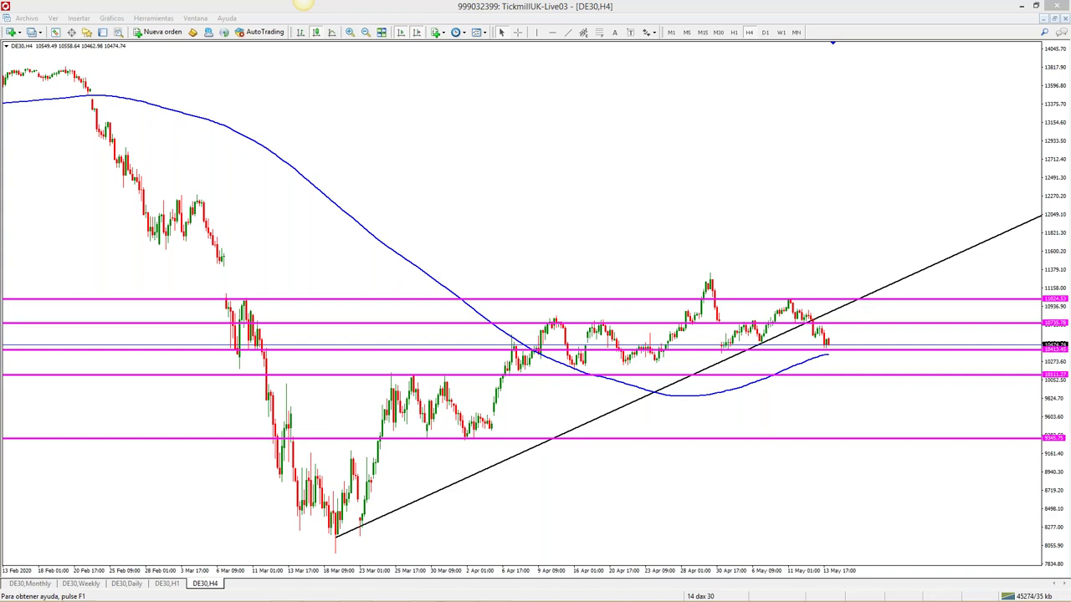
left_click(1056, 20)
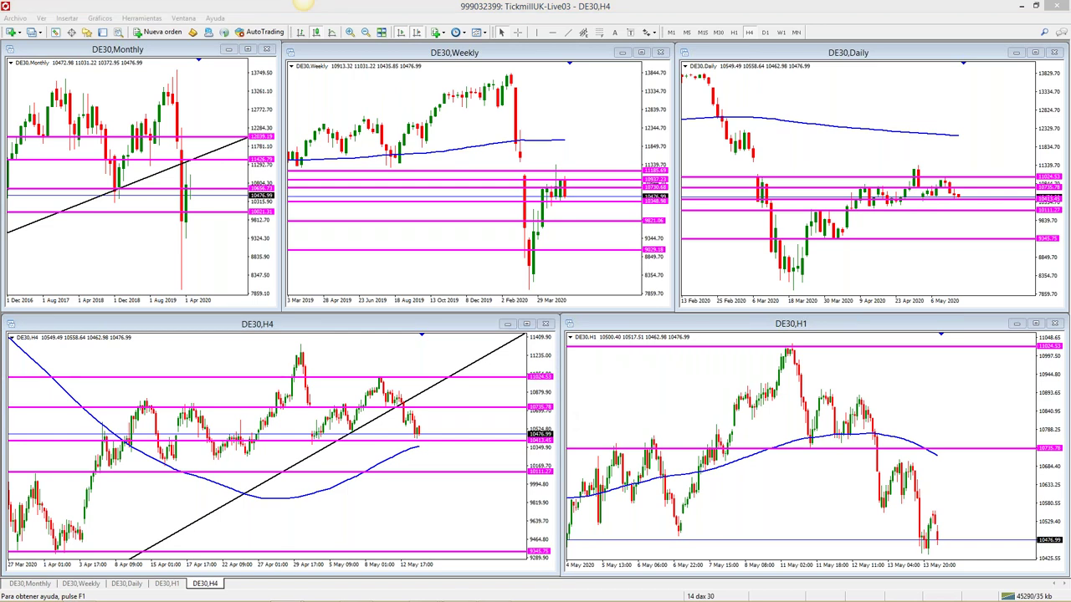
Shift the boundary between the DE30 H4 and H1 charts to widen H4 and narrow H1
left_click(576, 368)
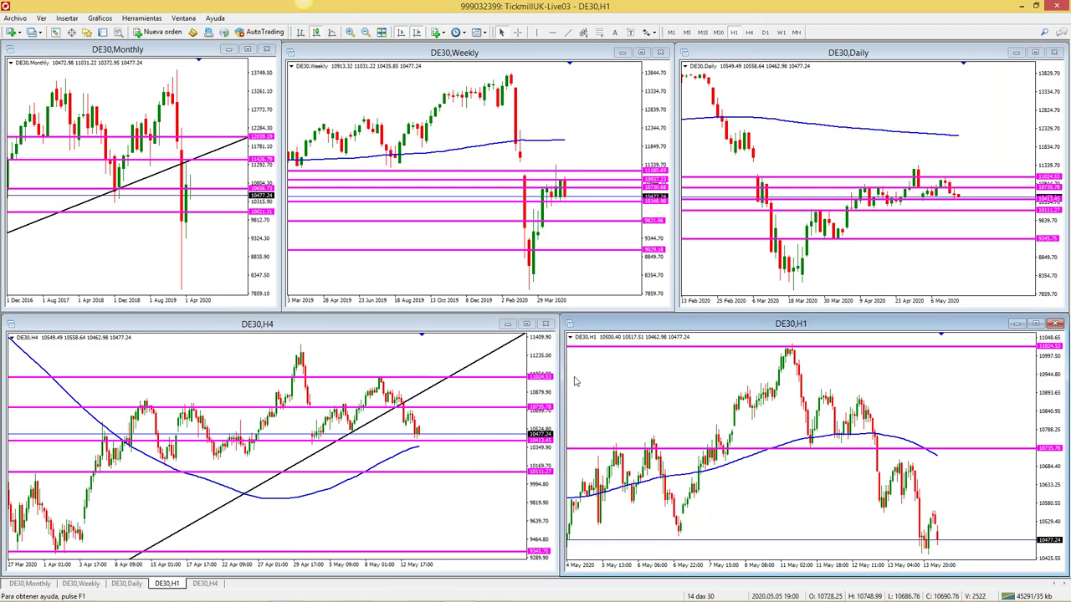
mouse_move(588, 316)
left_mouse_down()
mouse_move(564, 335)
mouse_move(586, 335)
left_mouse_up()
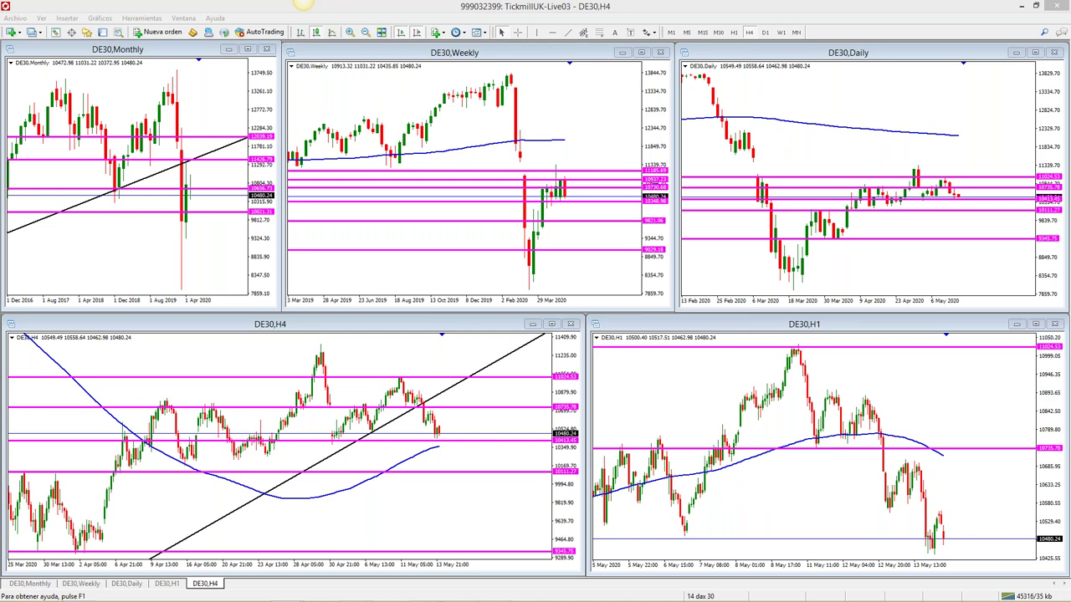
Load the 01 EUR USD profile and look over recent price action on the EURUSD H4 chart
left_click(702, 595)
left_click(736, 222)
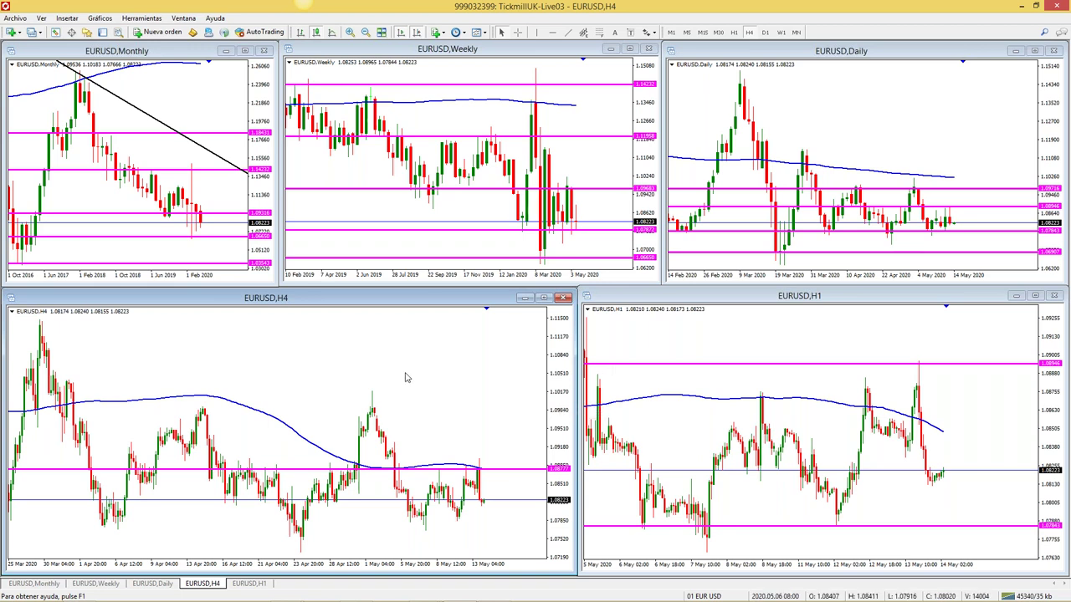
scroll(405, 375, "up", 1)
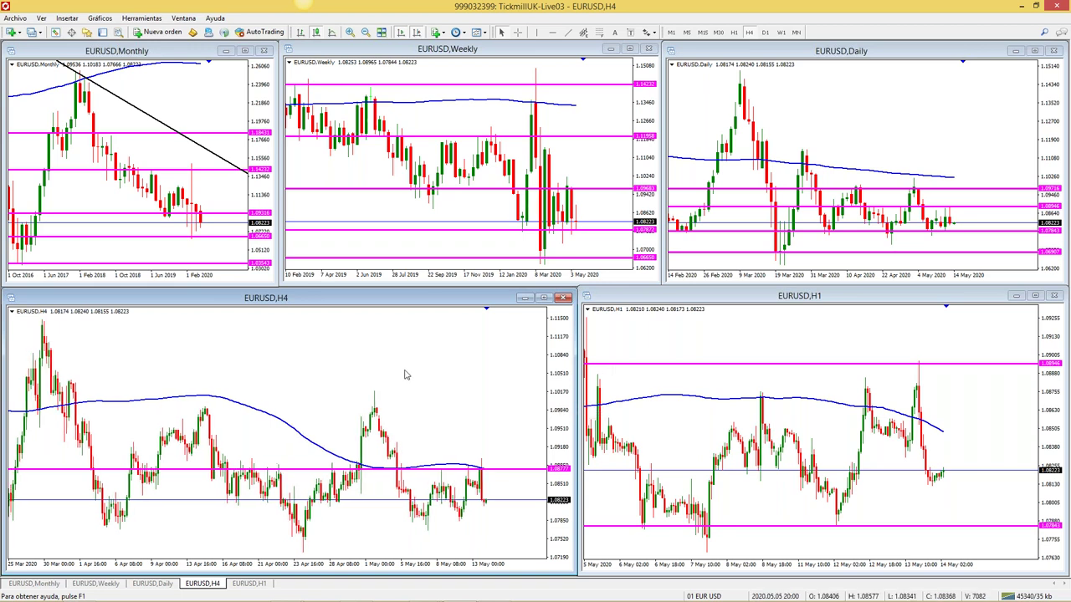
Load the 18 ibex 35 profile, view the SPAIN35 H1 chart maximized and restore the tiled layout
left_click(701, 595)
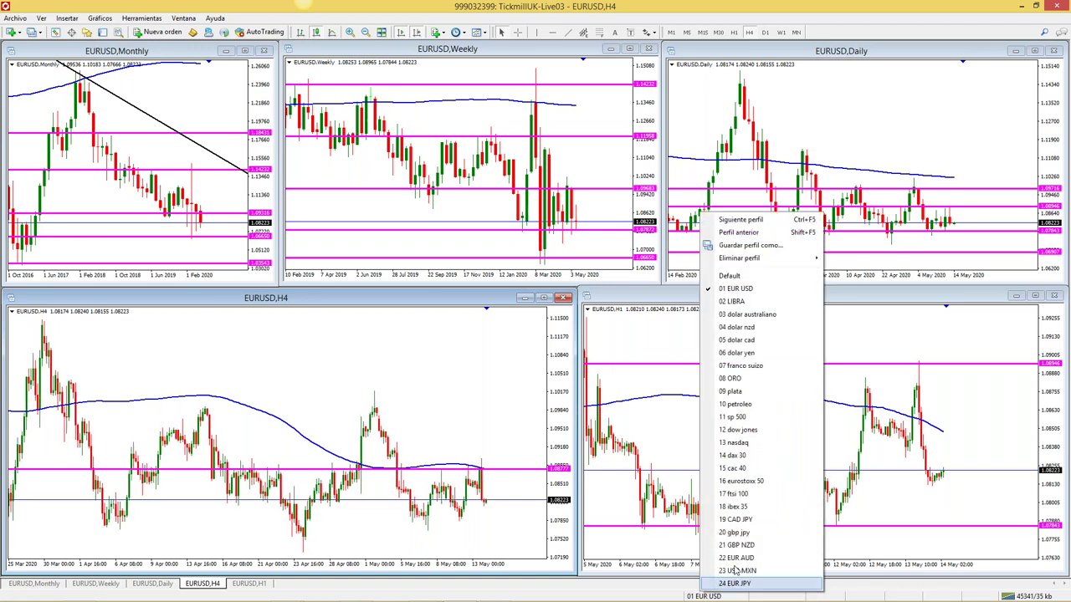
left_click(756, 507)
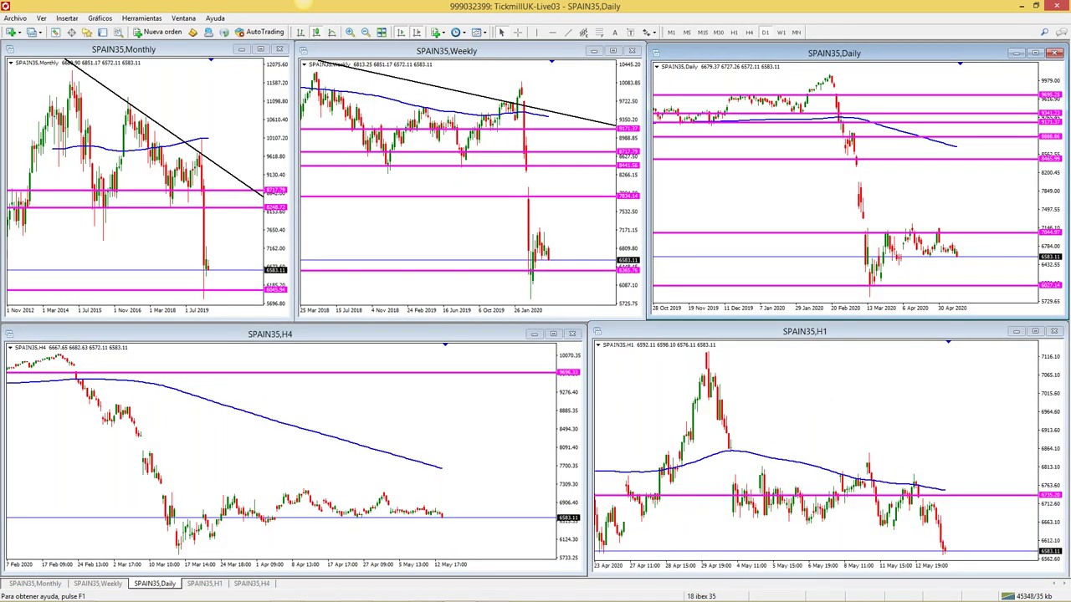
left_click(1034, 331)
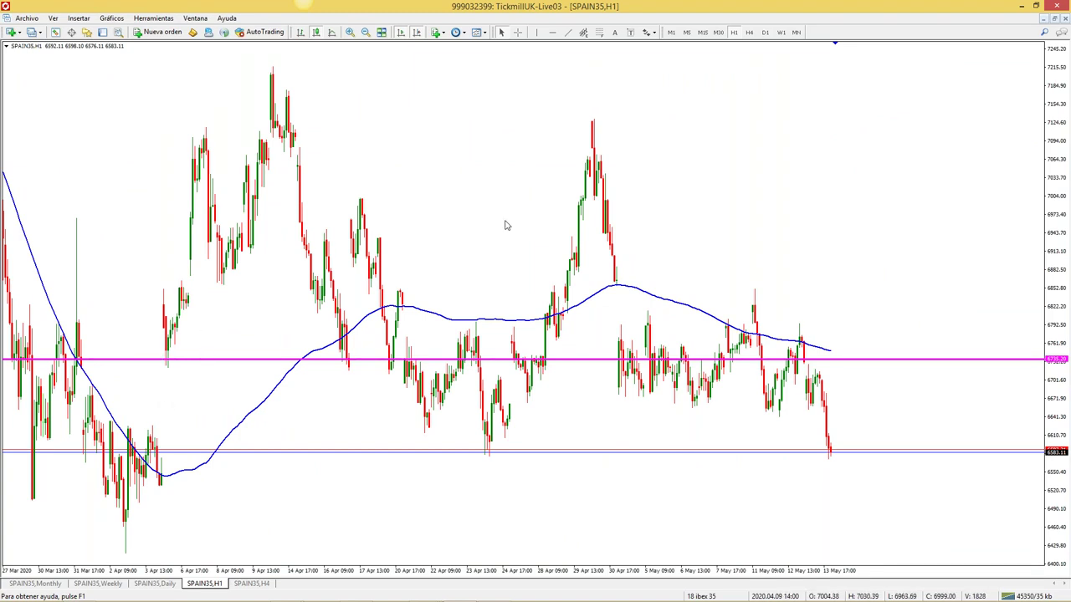
left_click(1054, 17)
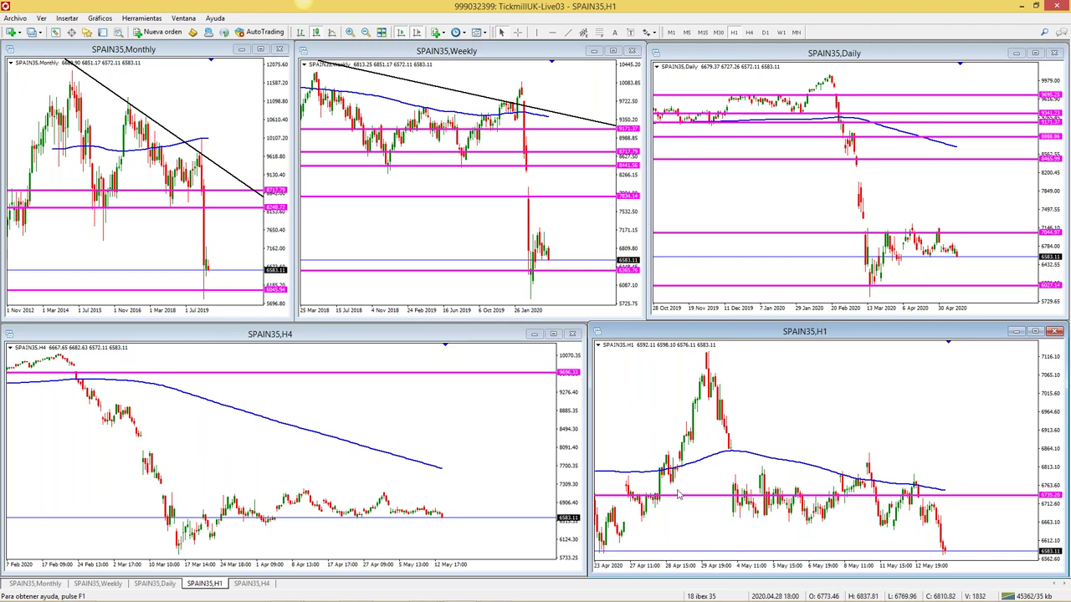
Return to the 01 EUR USD profile and view the EURUSD H1 chart maximized at a closer zoom
left_click(715, 596)
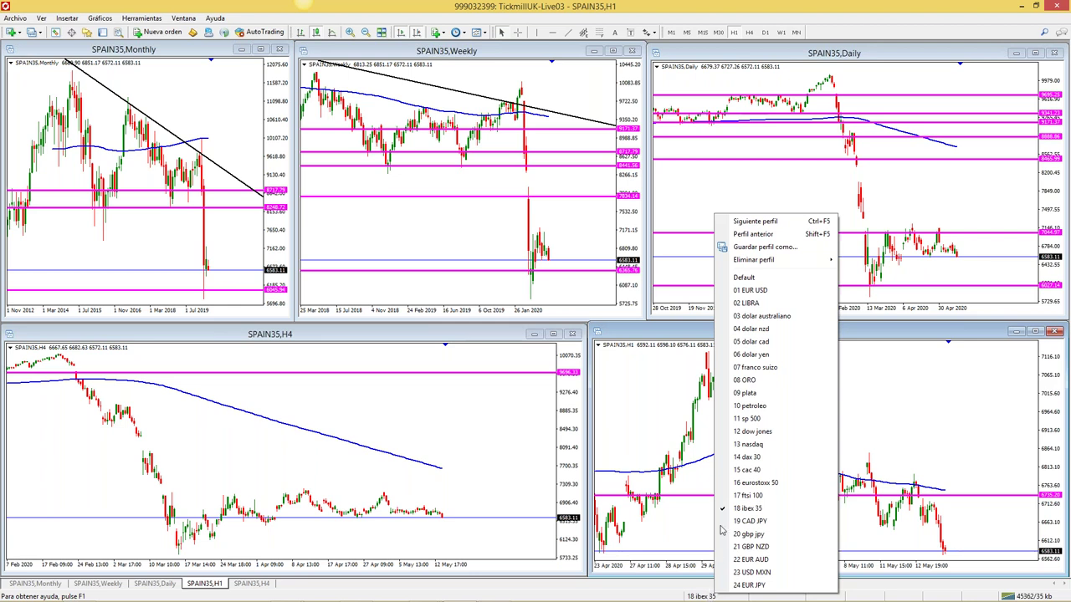
left_click(770, 291)
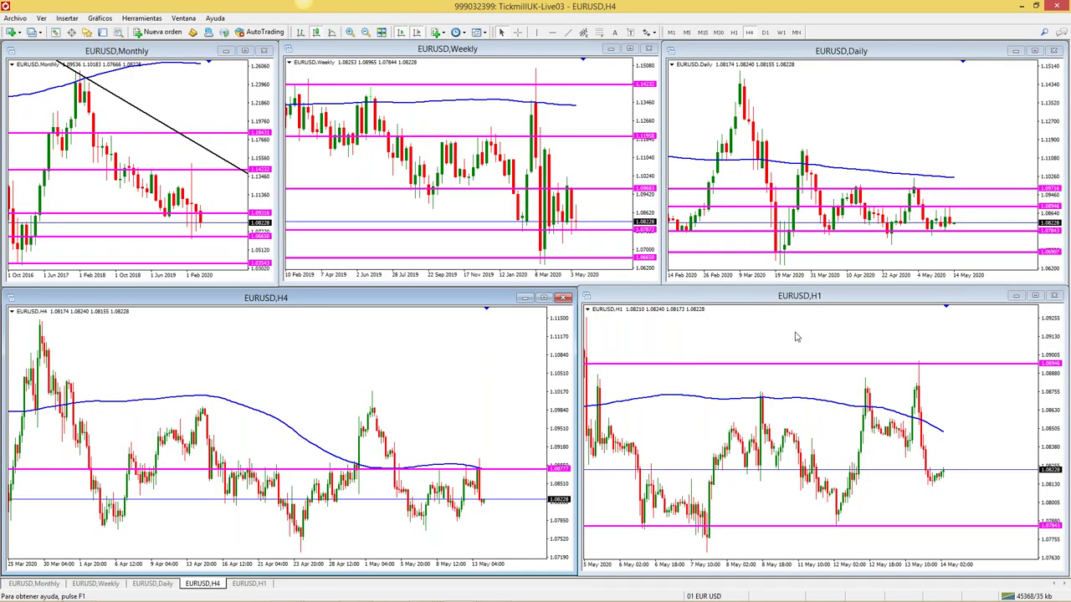
left_click(1034, 295)
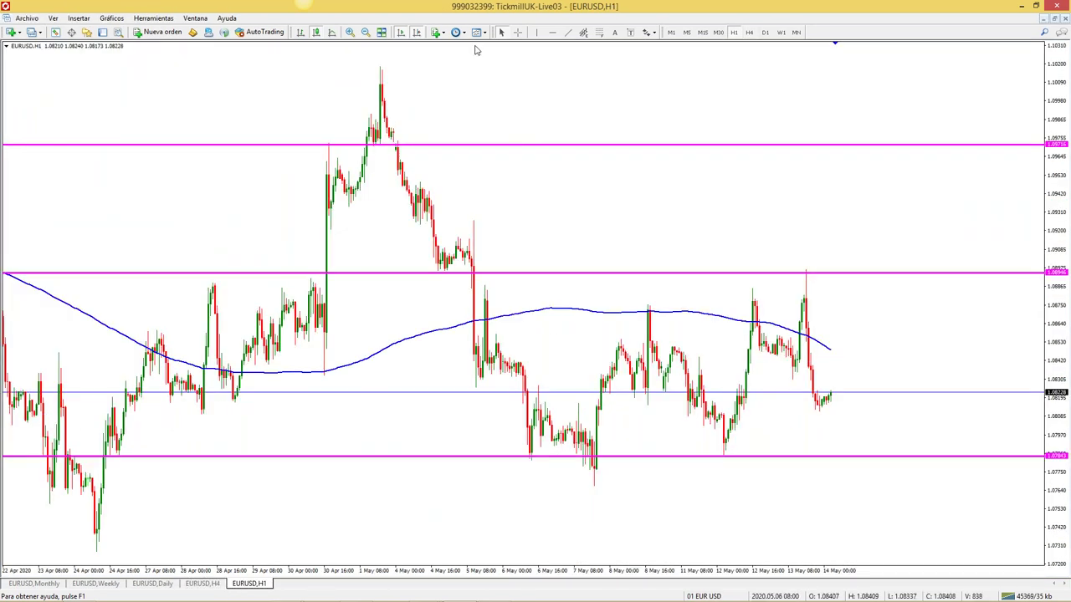
left_click(349, 32)
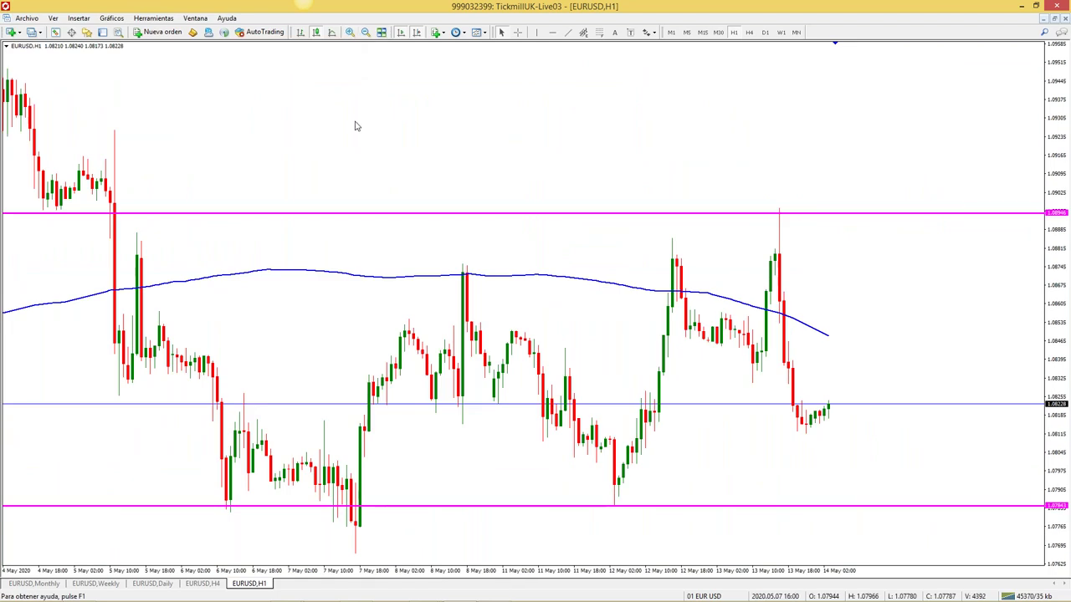
Draw a Fibonacci risk-reward ladder on EURUSD H1 with entry at about 1.0845 and stop loss at about 1.0856, and delete it
left_click(599, 33)
left_click_drag(698, 343, 639, 314)
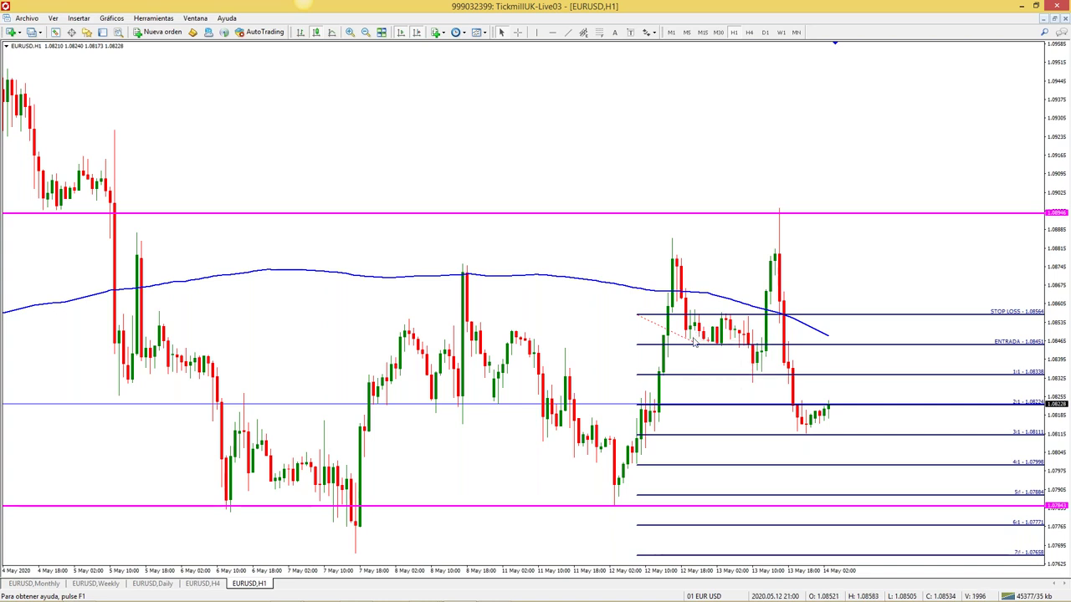
key("Delete")
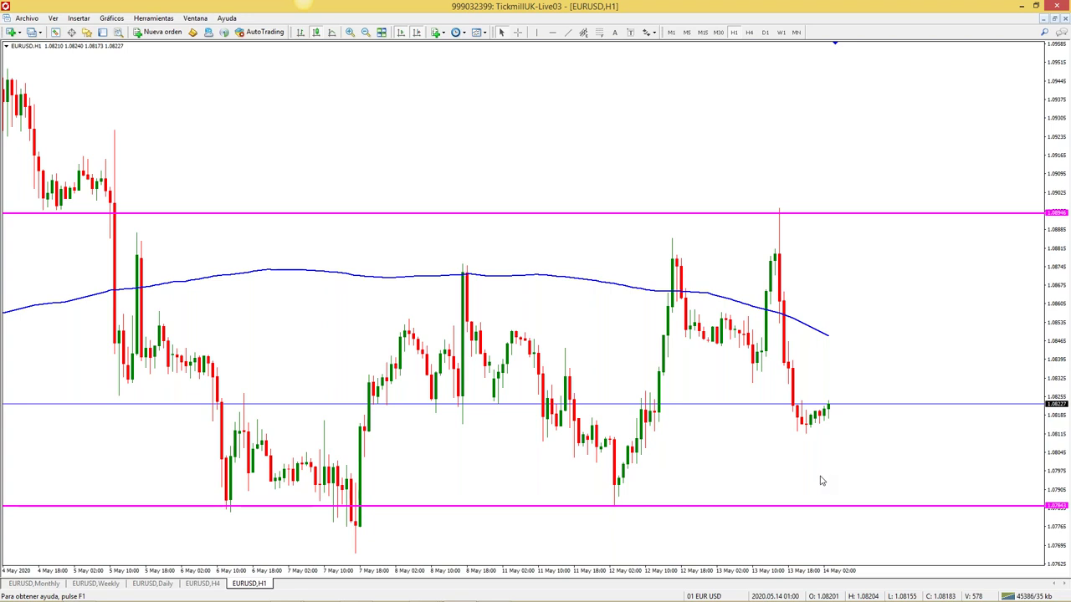
left_click(367, 32)
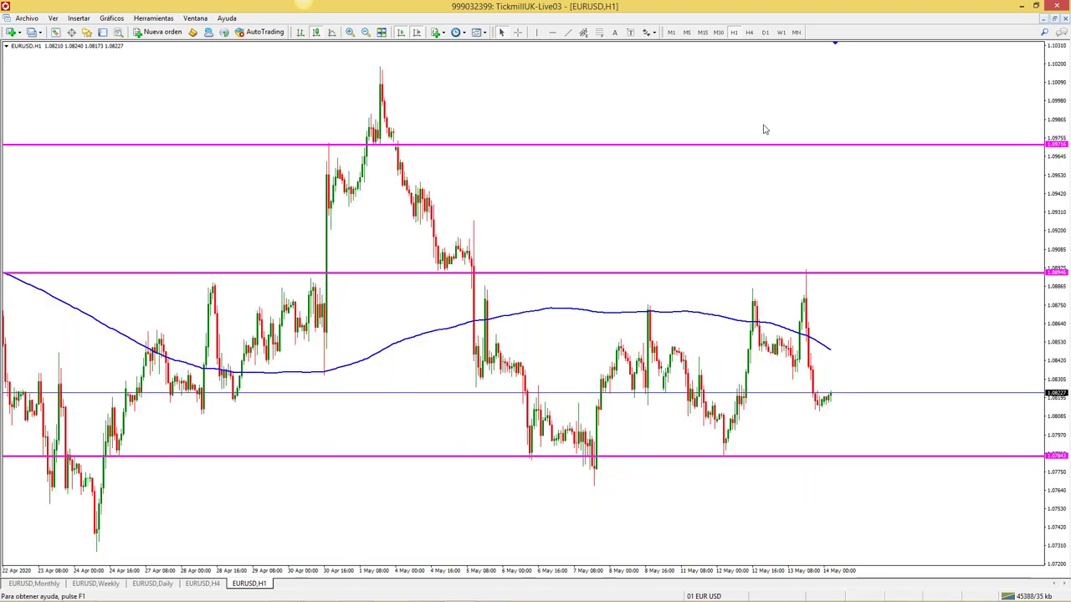
Draw a Fibonacci risk-reward ladder on the zoomed-in EURUSD H1 chart with entry at about 1.0811 and stop loss at about 1.08254, and delete it
left_click(350, 32)
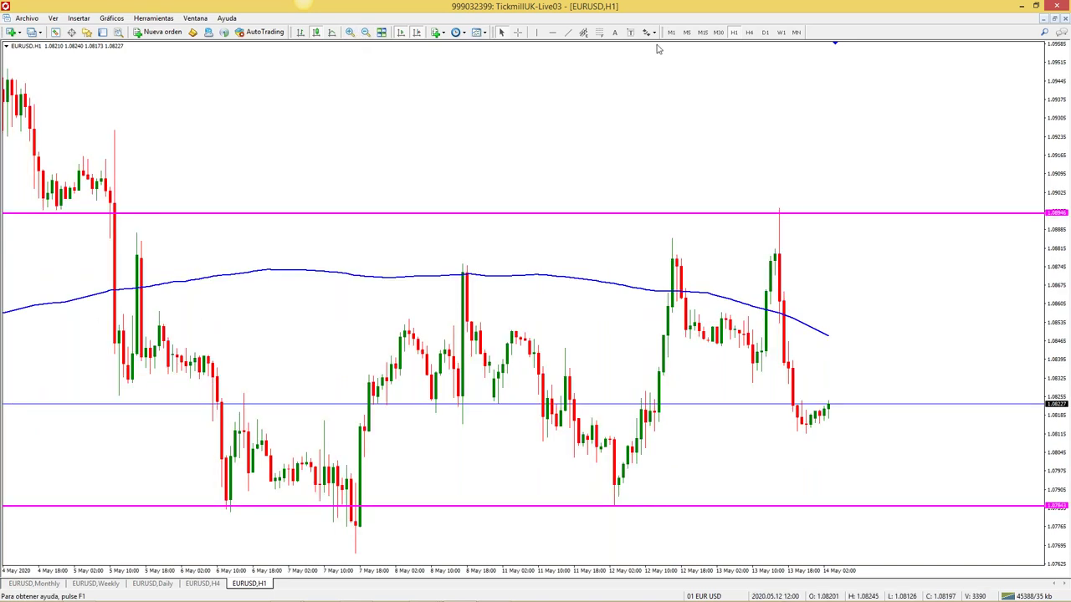
left_click(599, 32)
left_click_drag(803, 433, 727, 399)
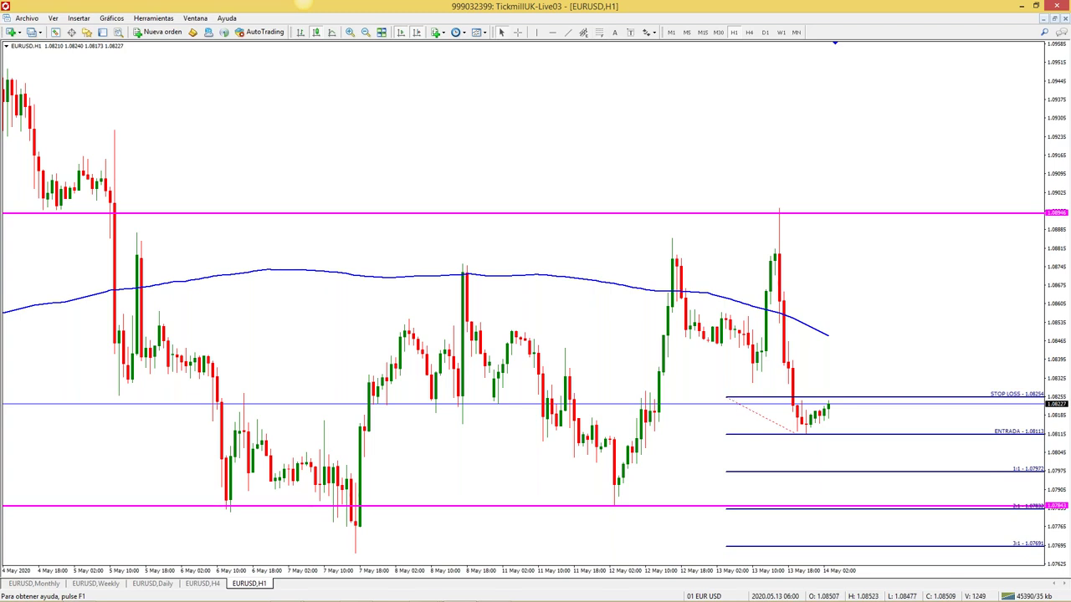
key("Delete")
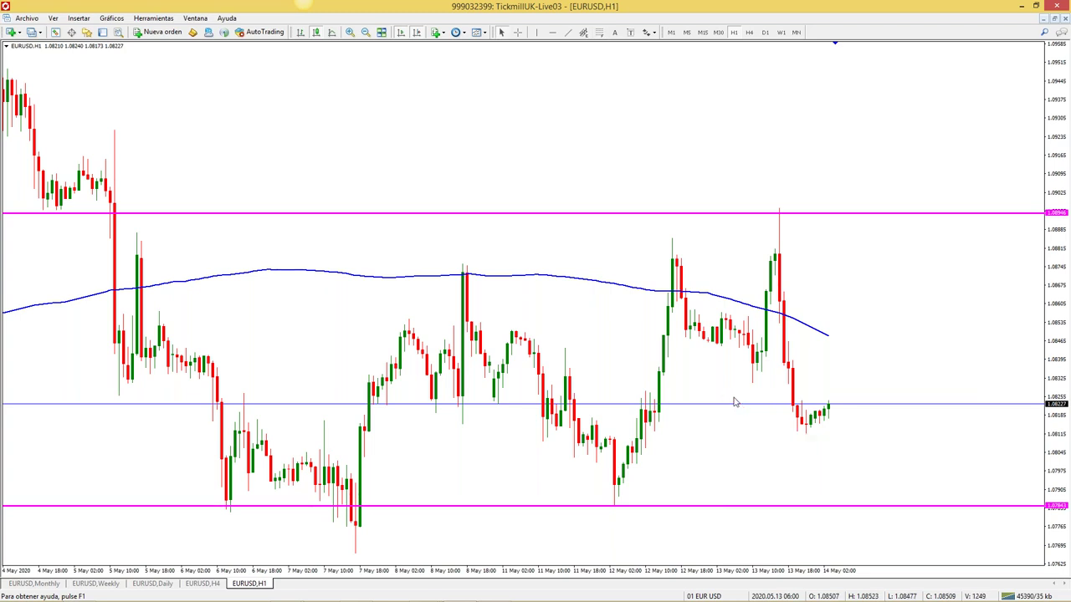
Redraw the ladder on the wider maximized EURUSD H1 view with entry at about 1.0811 and stop loss at about 1.0825, delete it and restore the tiled layout
left_click(1053, 18)
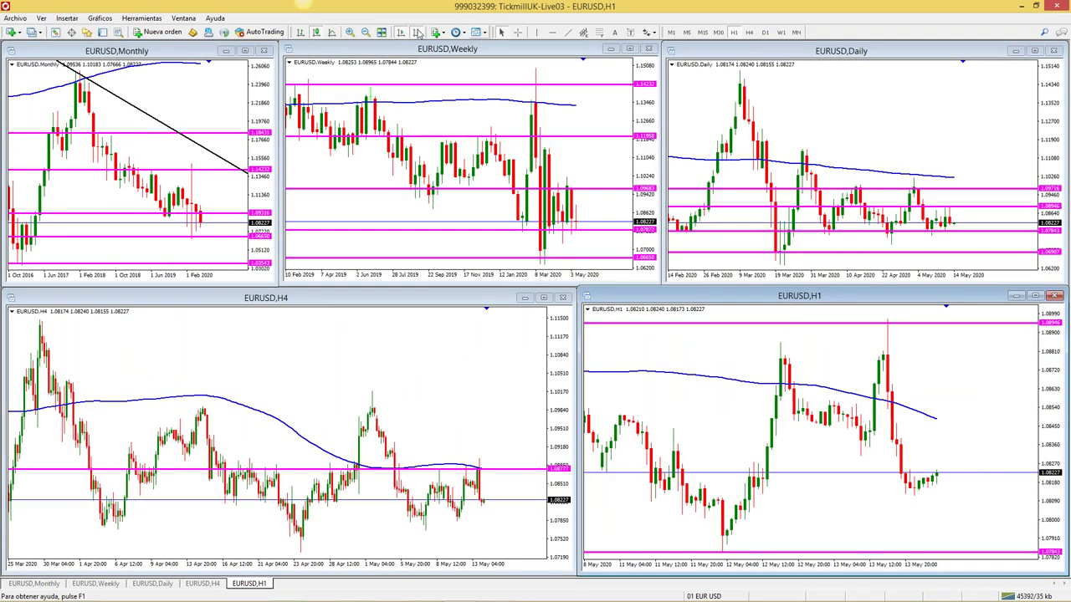
left_click(365, 32)
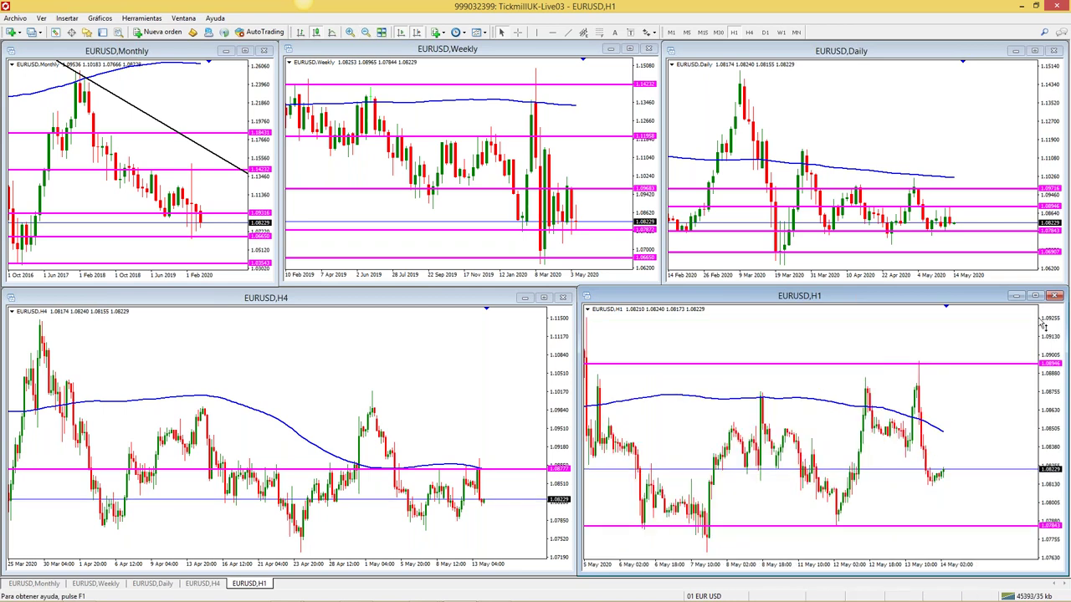
left_click(1034, 296)
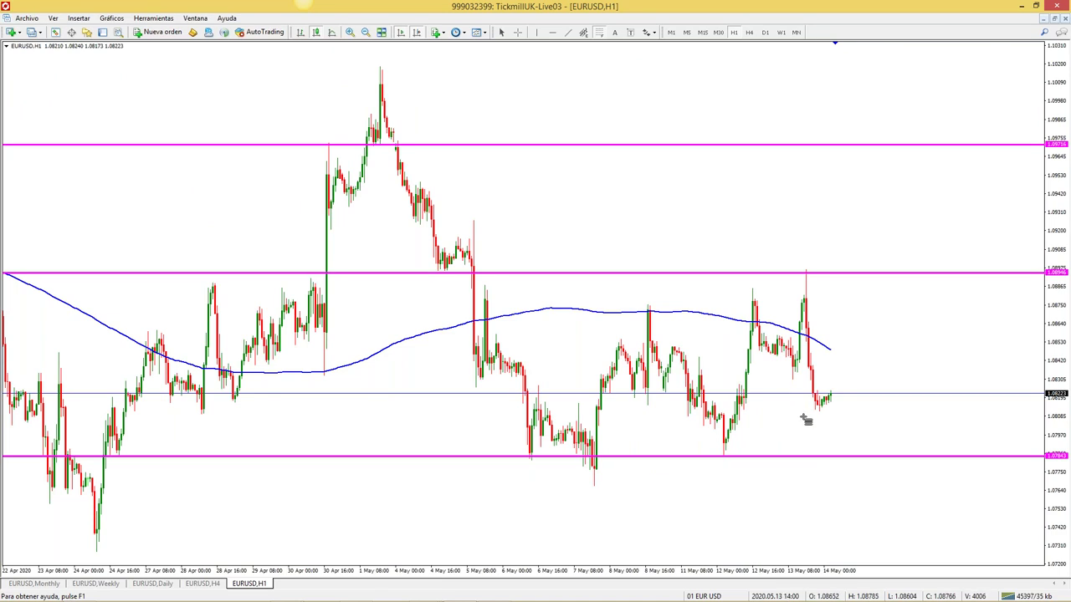
left_click_drag(815, 410, 776, 390)
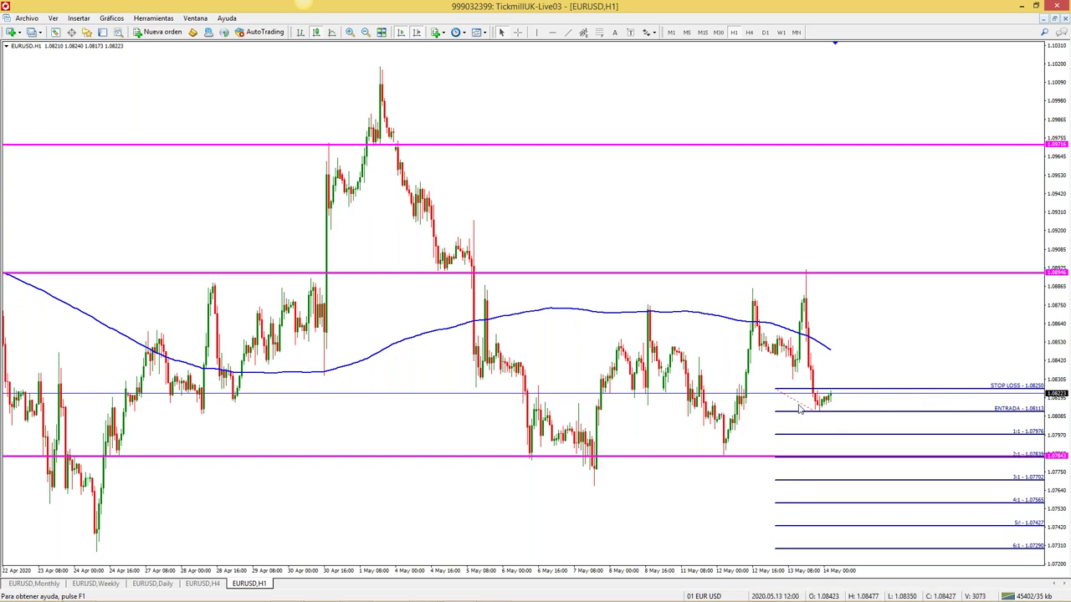
key("Delete")
left_click(1049, 17)
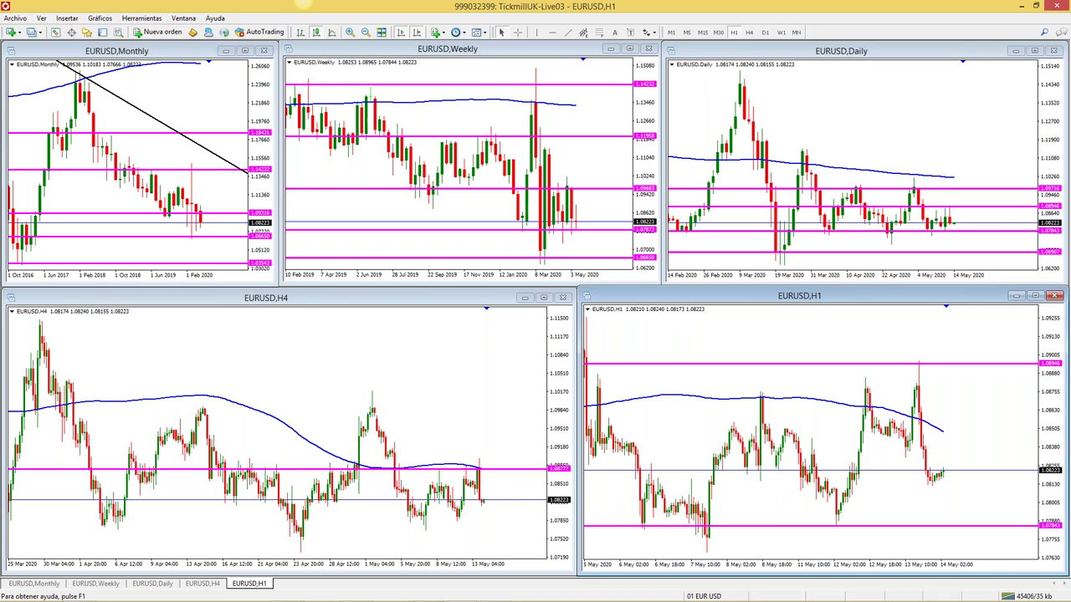
Load the 20 gbp jpy profile and view the GBPJPY Weekly chart maximized at a wider zoom
left_click(707, 596)
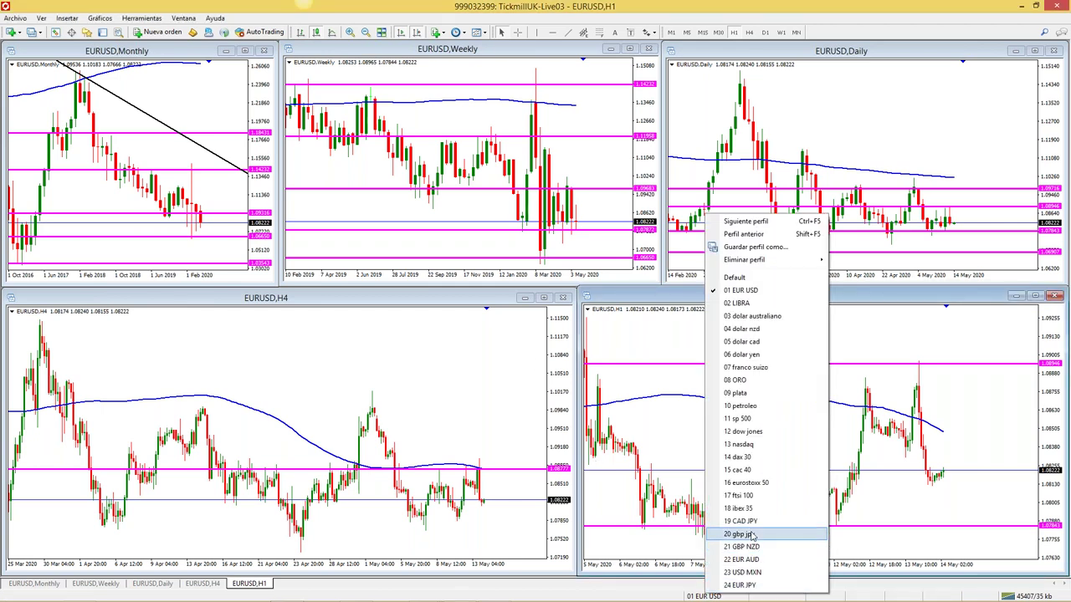
left_click(731, 535)
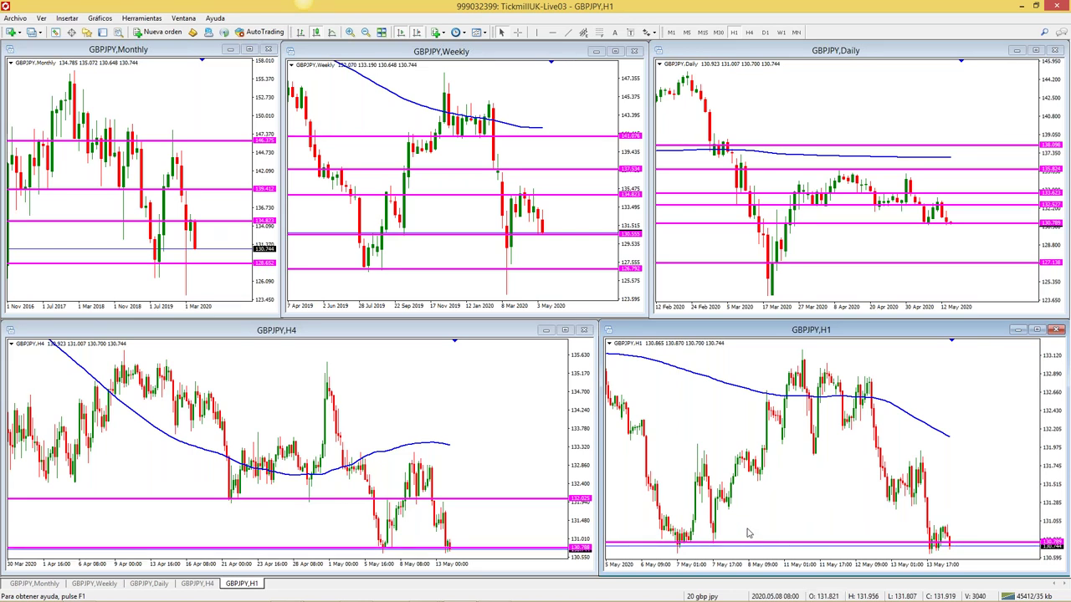
left_click(614, 51)
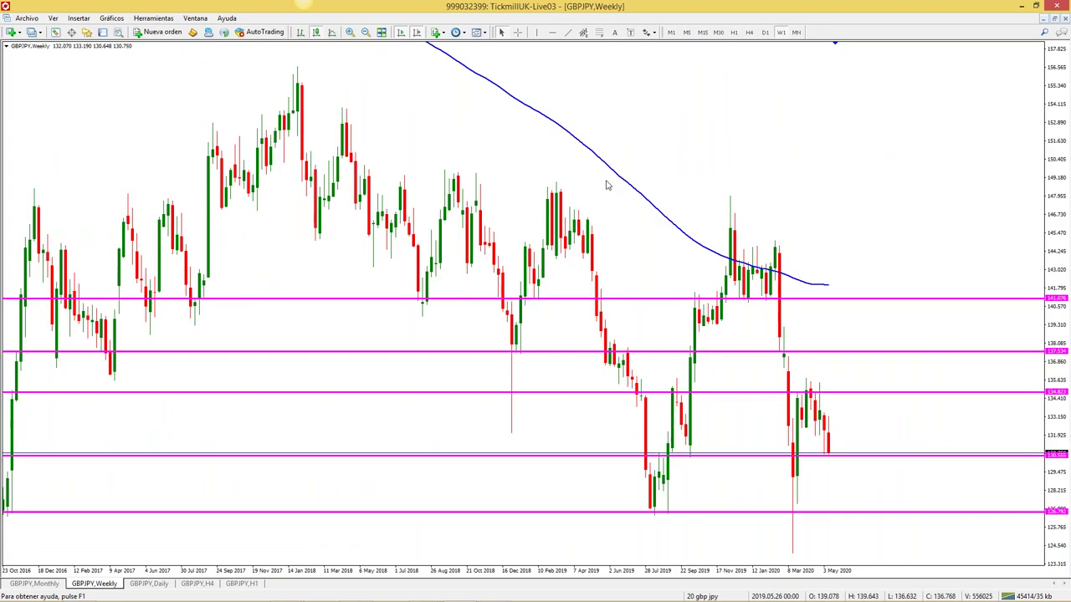
left_click(366, 32)
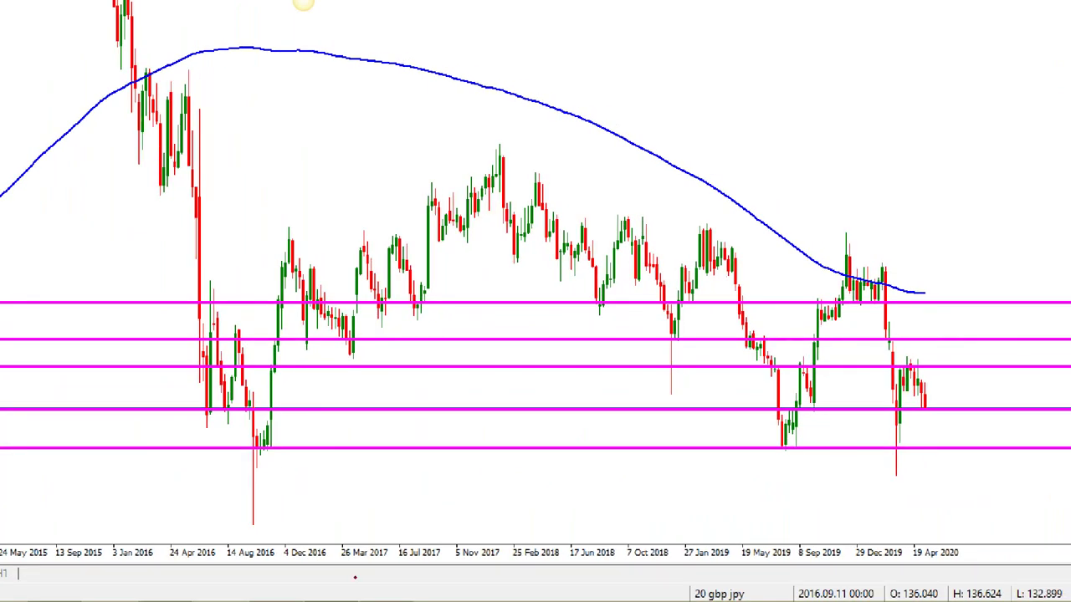
Circle the 2016, 2019 and current touches of the second-lowest GBPJPY weekly support level and trace that level with an arrow
mouse_move(216, 402)
left_mouse_down()
mouse_move(204, 405)
mouse_move(231, 419)
left_mouse_up()
left_click_drag(803, 396, 838, 400)
mouse_move(920, 403)
left_mouse_down()
mouse_move(899, 415)
mouse_move(940, 406)
left_mouse_up()
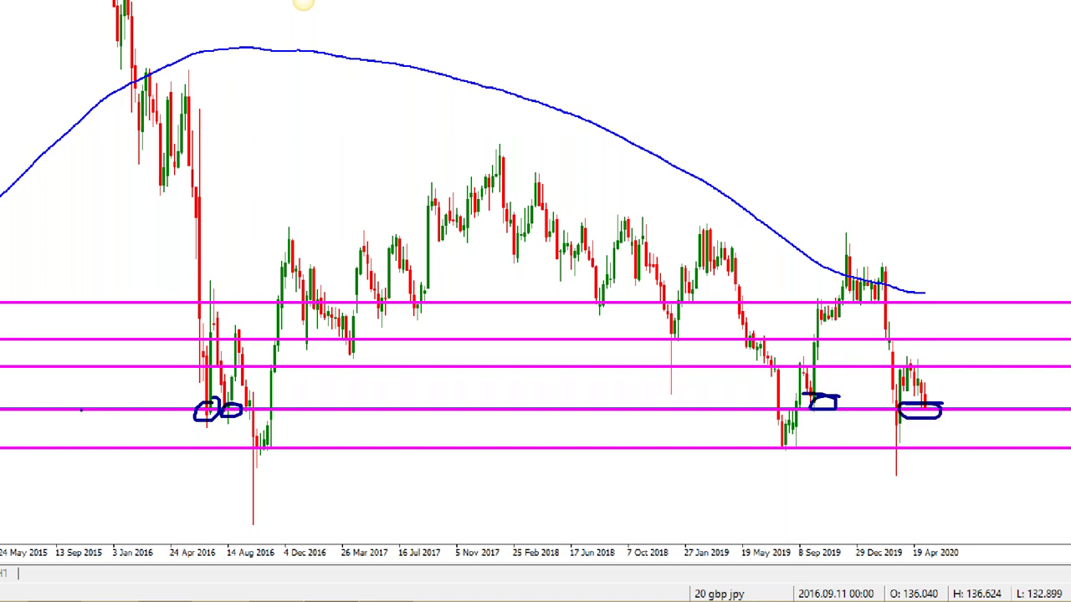
mouse_move(81, 410)
left_mouse_down()
mouse_move(203, 410)
mouse_move(466, 444)
mouse_move(974, 411)
left_mouse_up()
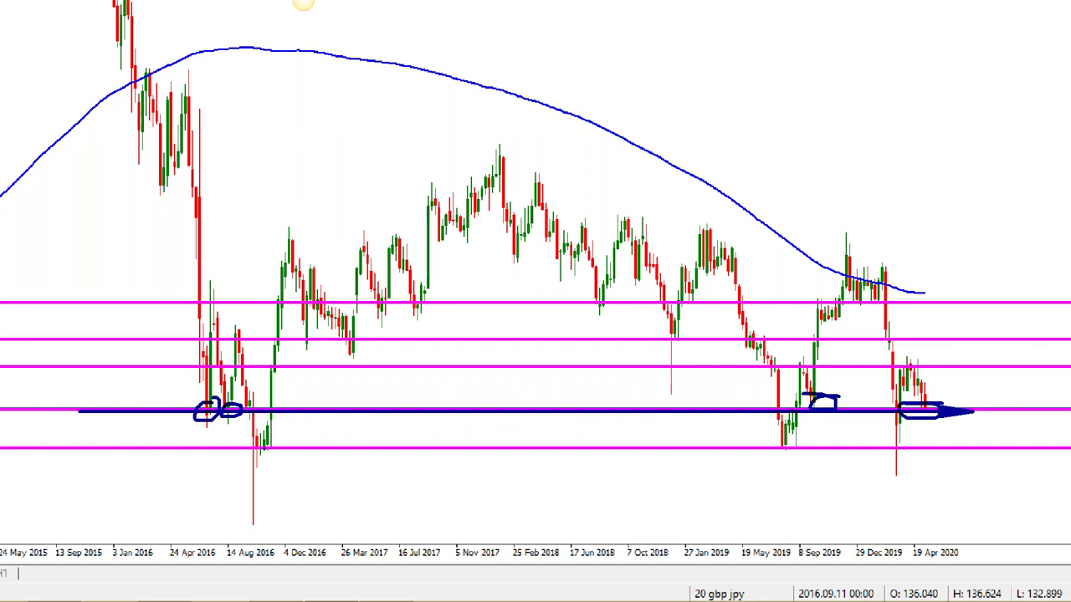
Circle the 2016 and 2019 lows at the 126.792 weekly support, trace that level and add arrows for the price moves around it
mouse_move(282, 439)
left_mouse_down()
mouse_move(234, 444)
mouse_move(239, 459)
mouse_move(278, 437)
left_mouse_up()
left_click_drag(765, 446, 786, 433)
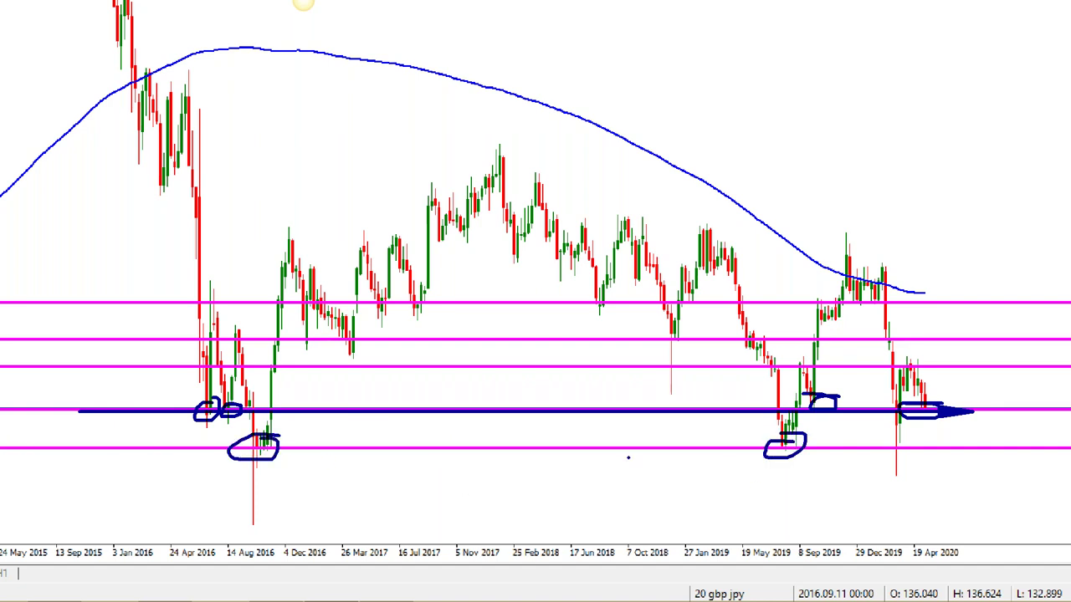
left_click_drag(164, 452, 958, 449)
mouse_move(245, 435)
left_mouse_down()
mouse_move(230, 409)
mouse_move(298, 441)
left_mouse_up()
left_click_drag(776, 439, 846, 375)
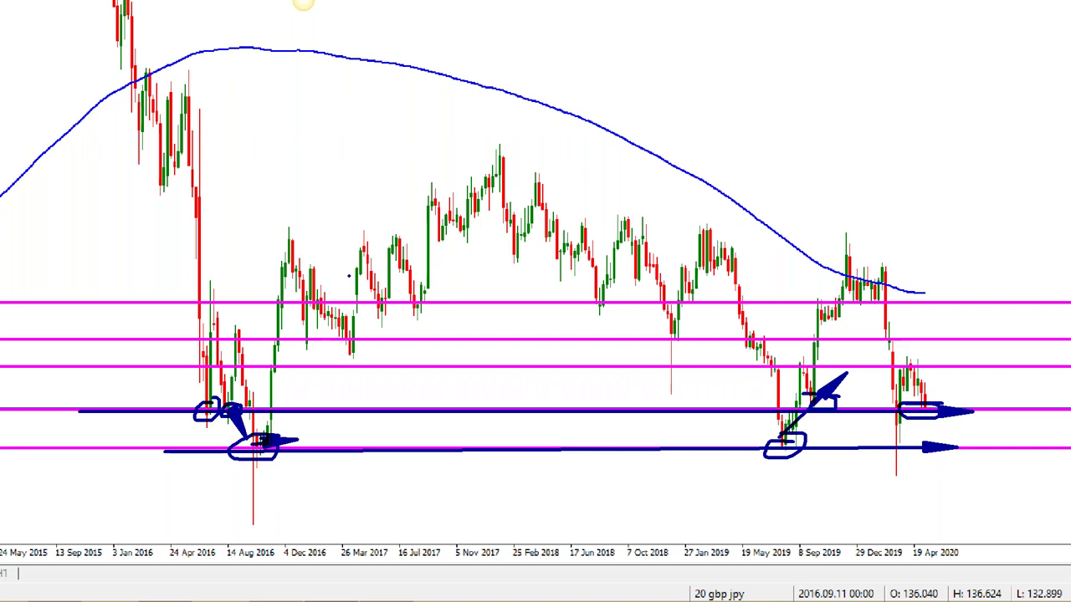
Trace the resistance zone across the 2016 to 2020 weekly highs with an arrow, clear the markings and restore the tiled layout
left_click_drag(224, 250, 953, 254)
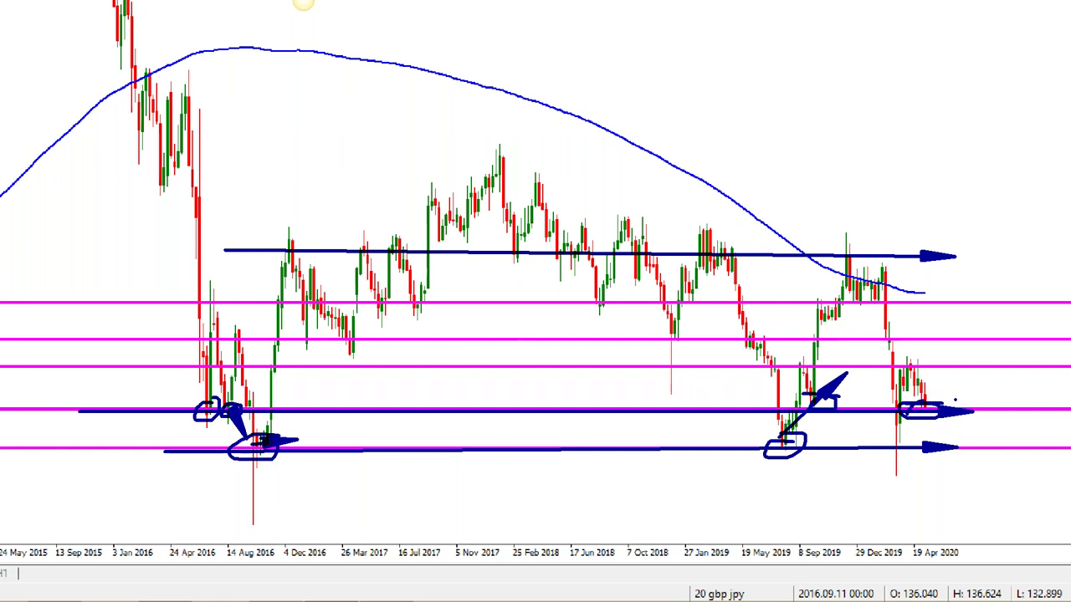
key("Escape")
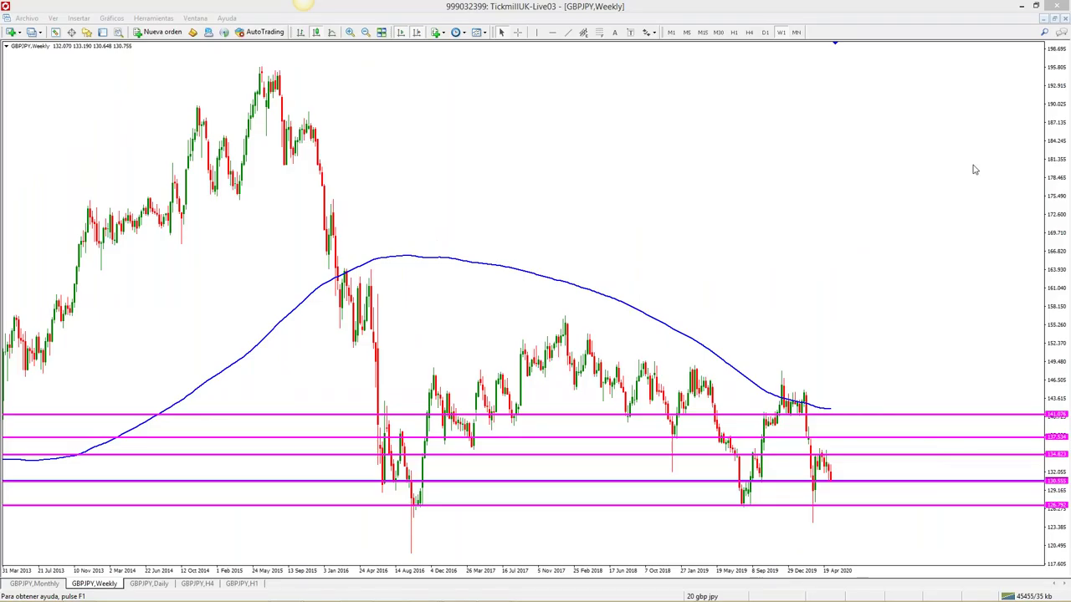
left_click(1058, 27)
left_click(1056, 20)
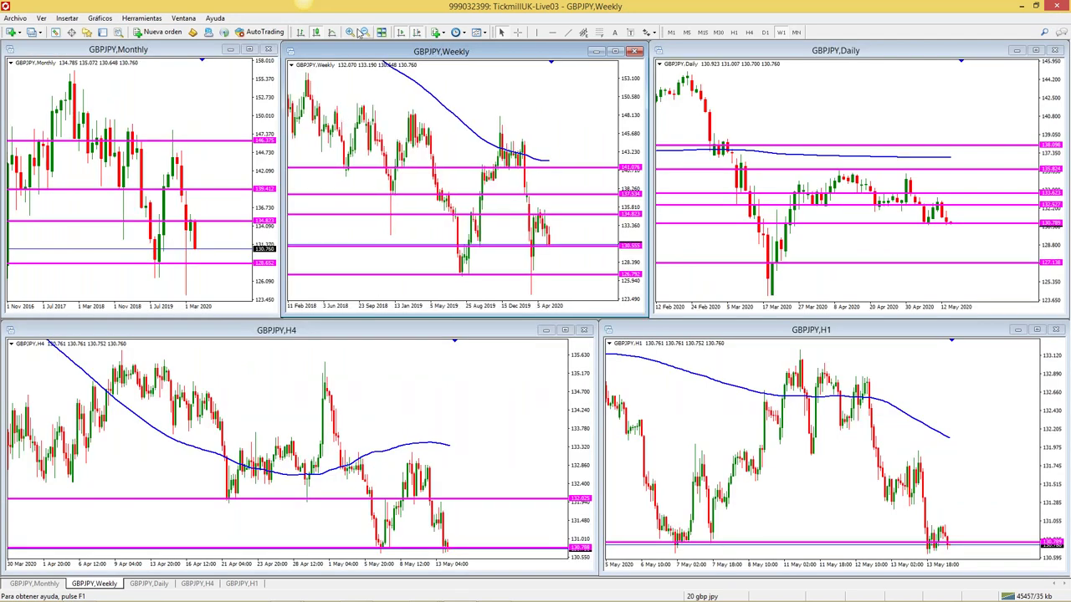
On the maximized GBPJPY Daily chart, mark the October 2019 and current support touches with upward arrows, and restore the tiled layout
left_click(1036, 50)
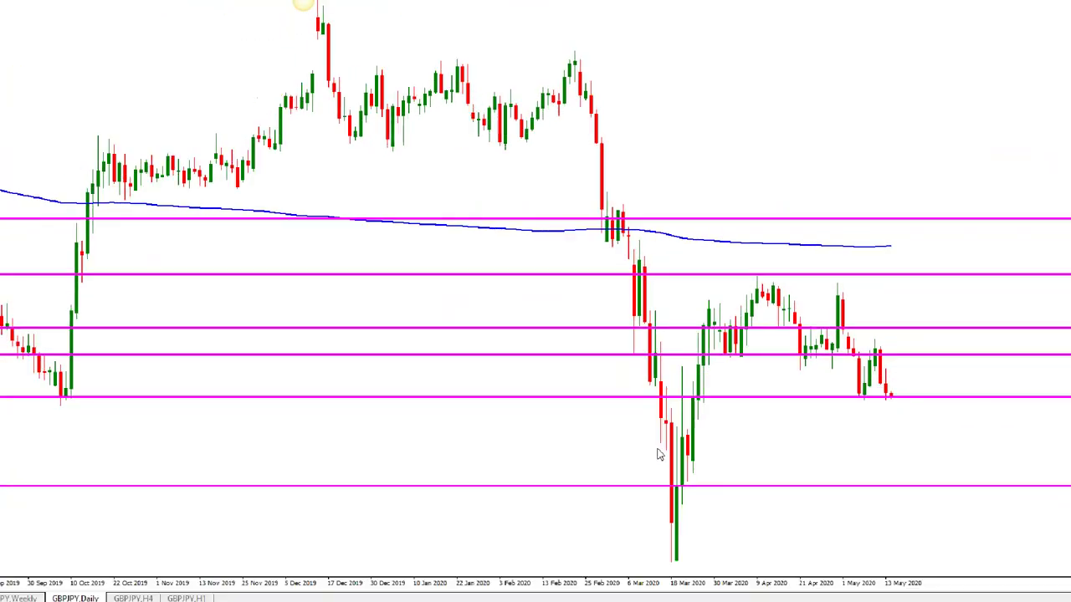
mouse_move(65, 377)
left_mouse_down()
mouse_move(38, 392)
mouse_move(54, 403)
mouse_move(186, 159)
left_mouse_up()
mouse_move(886, 382)
left_mouse_down()
mouse_move(890, 397)
mouse_move(986, 155)
left_mouse_up()
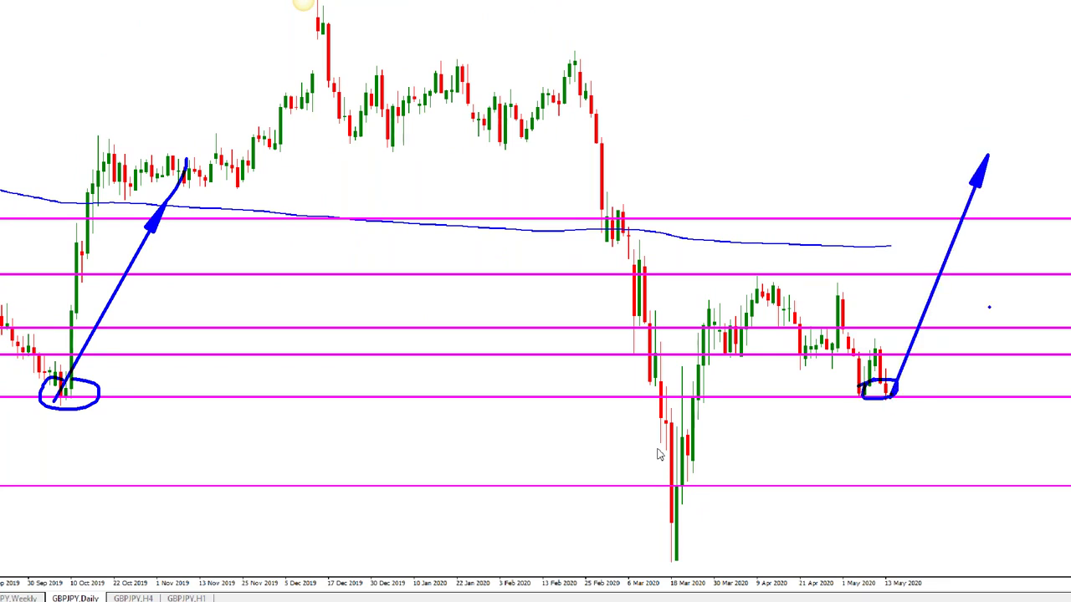
left_click(1046, 17)
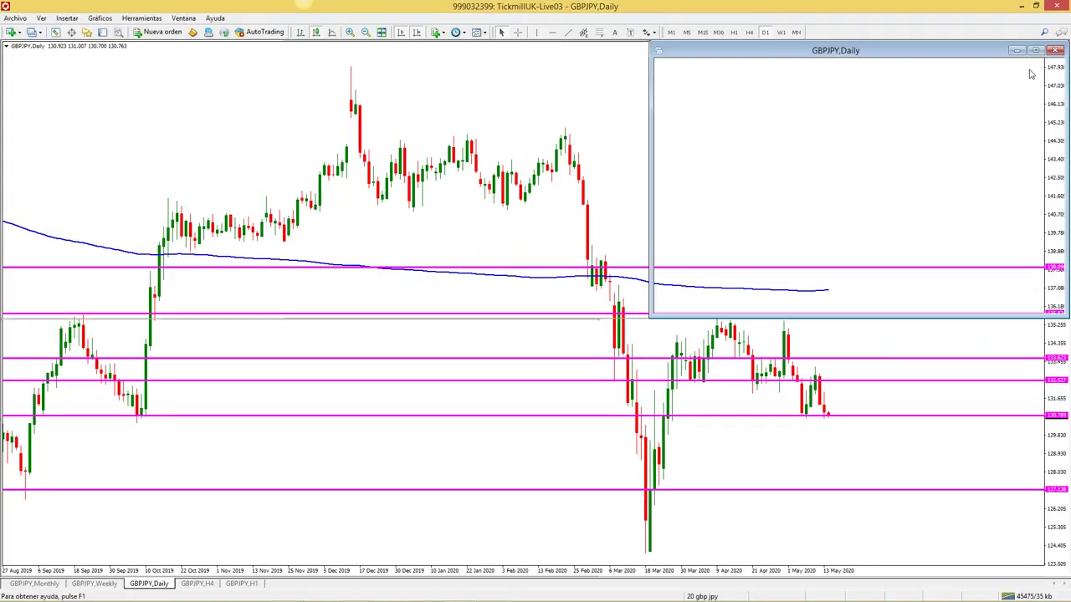
View the GBPJPY H4 chart maximized at two zoom levels and the H1 chart maximized, returning to the tiled layout after each
double_click(893, 302)
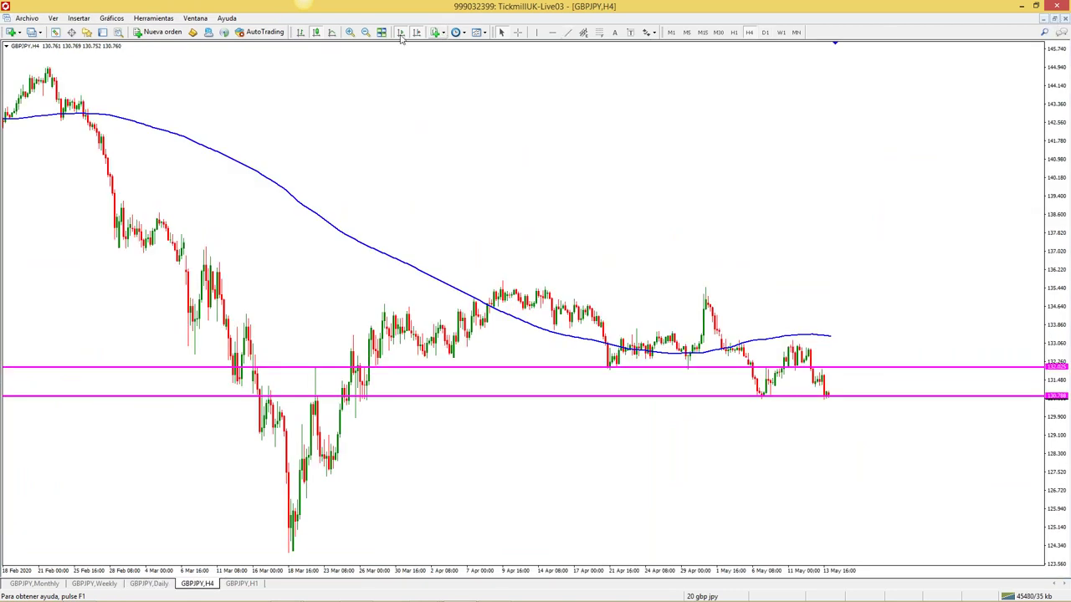
left_click(350, 34)
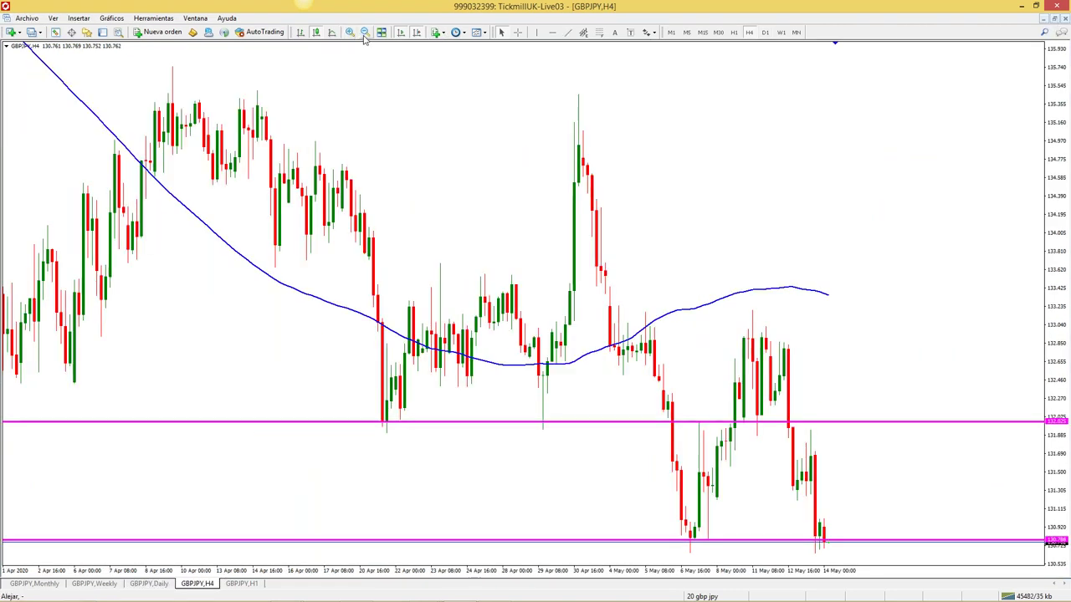
left_click(365, 33)
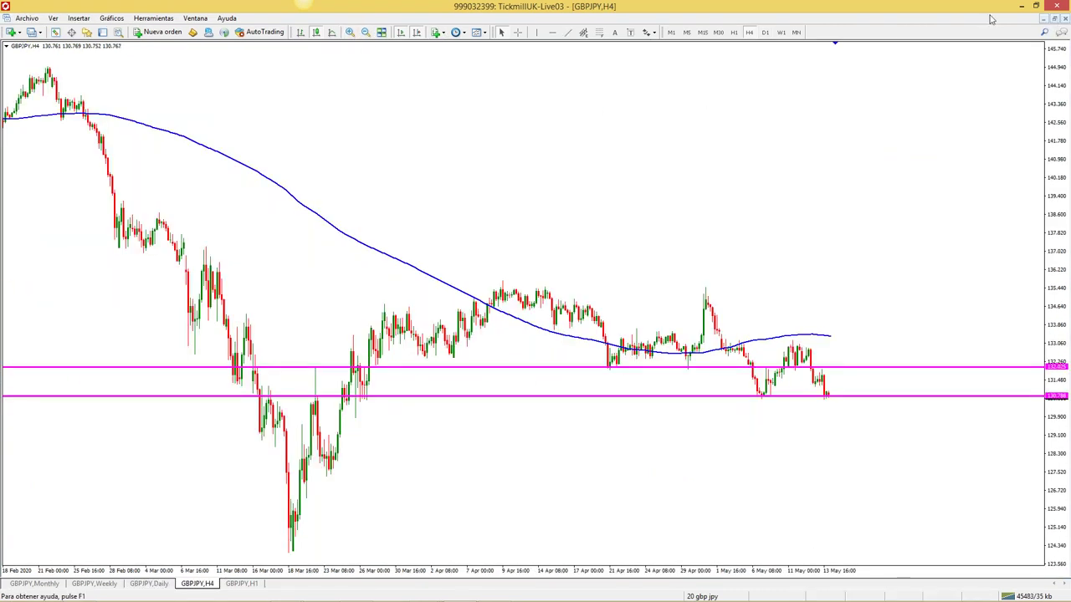
left_click(1054, 19)
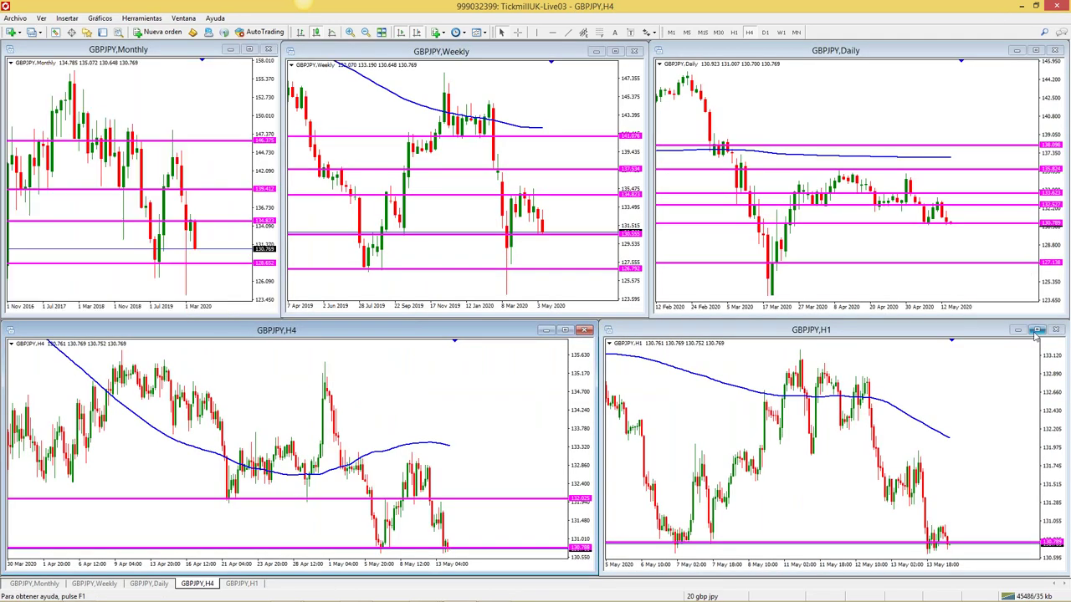
left_click(1036, 330)
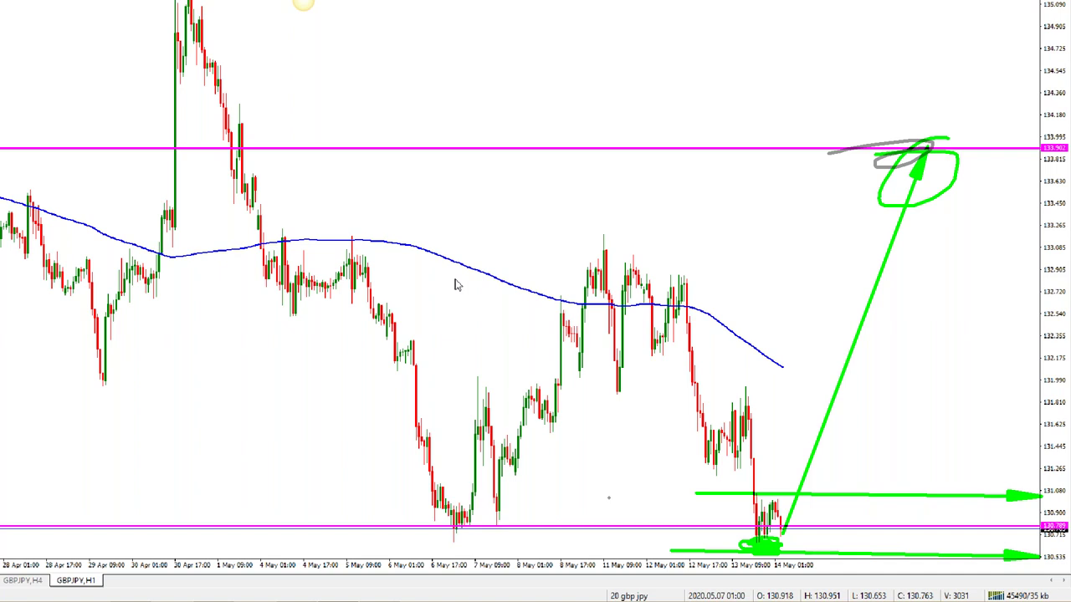
left_click(1043, 34)
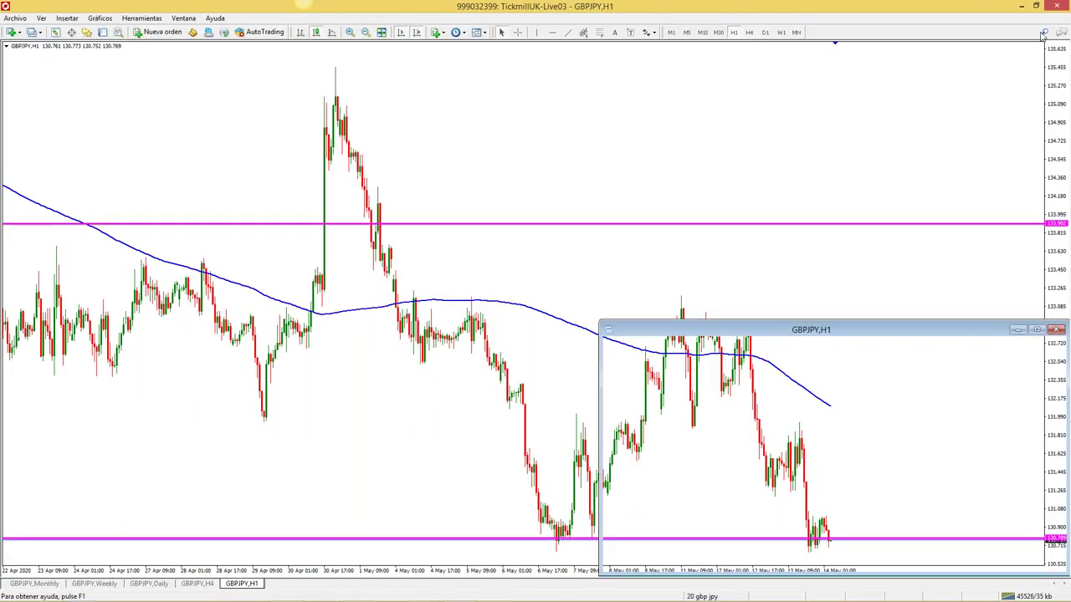
Load the Default profile, replace EURJPY with AUDNZD in the H4 chart window and hide the Market Watch
left_click(702, 596)
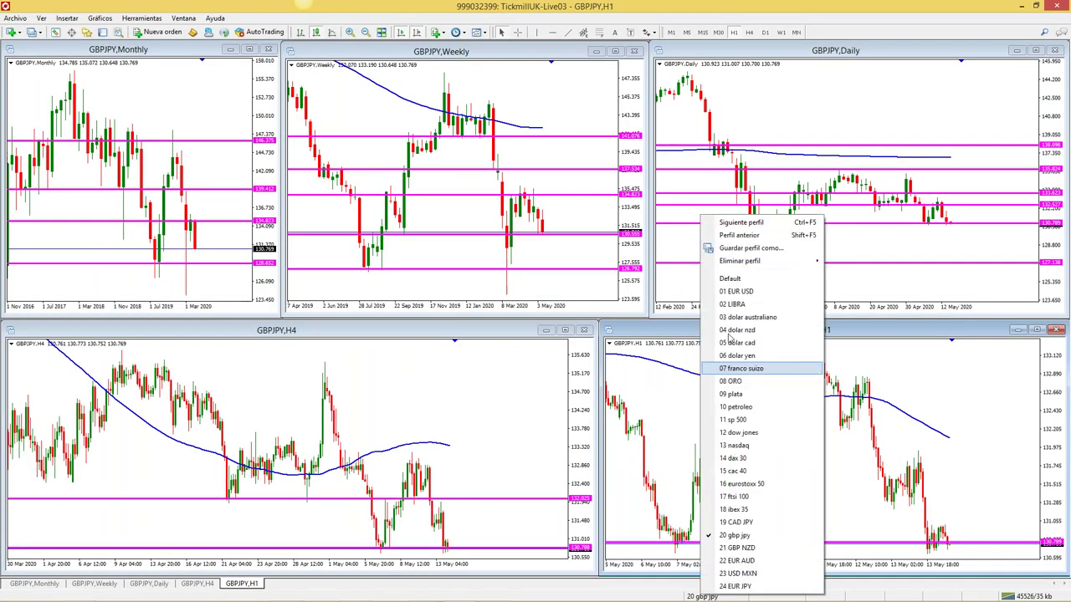
left_click(730, 278)
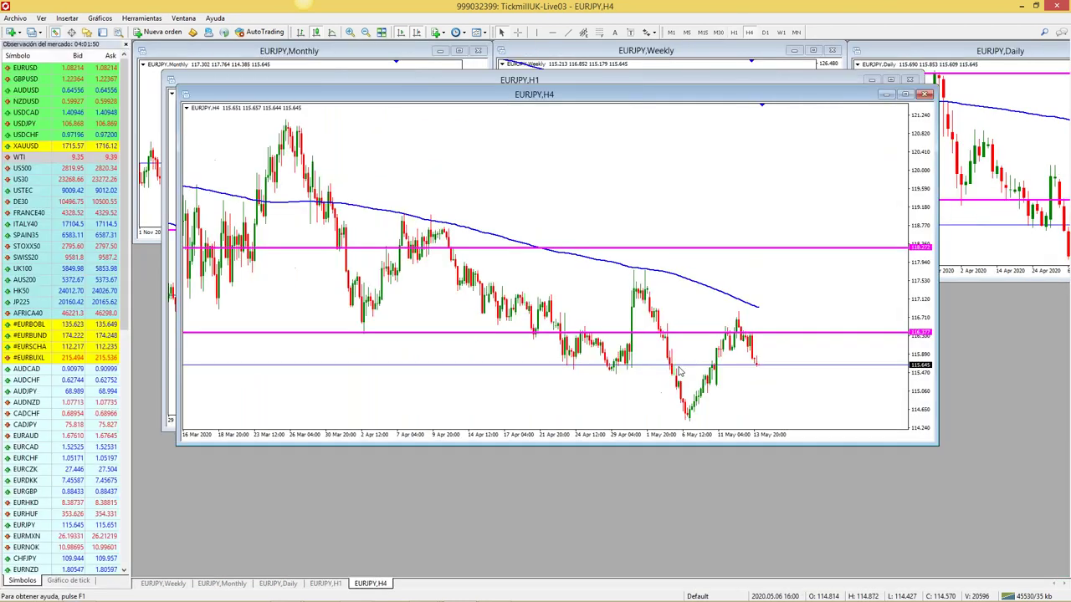
left_click_drag(25, 402, 544, 251)
key("ctrl+m")
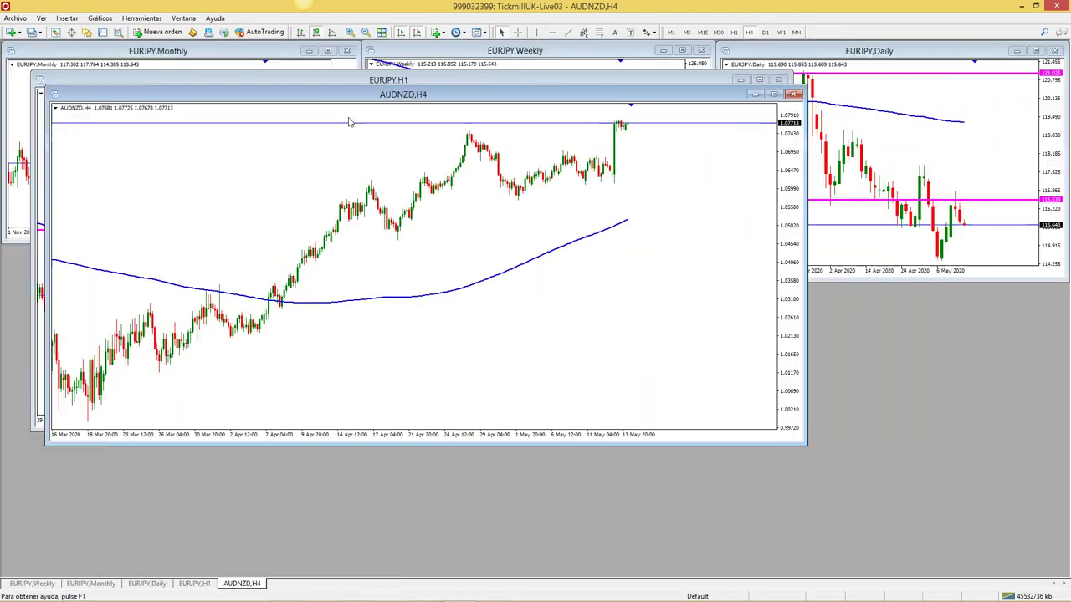
Maximize the AUDNZD chart and review its price action on the daily, H4 and H1 timeframes
left_click(774, 94)
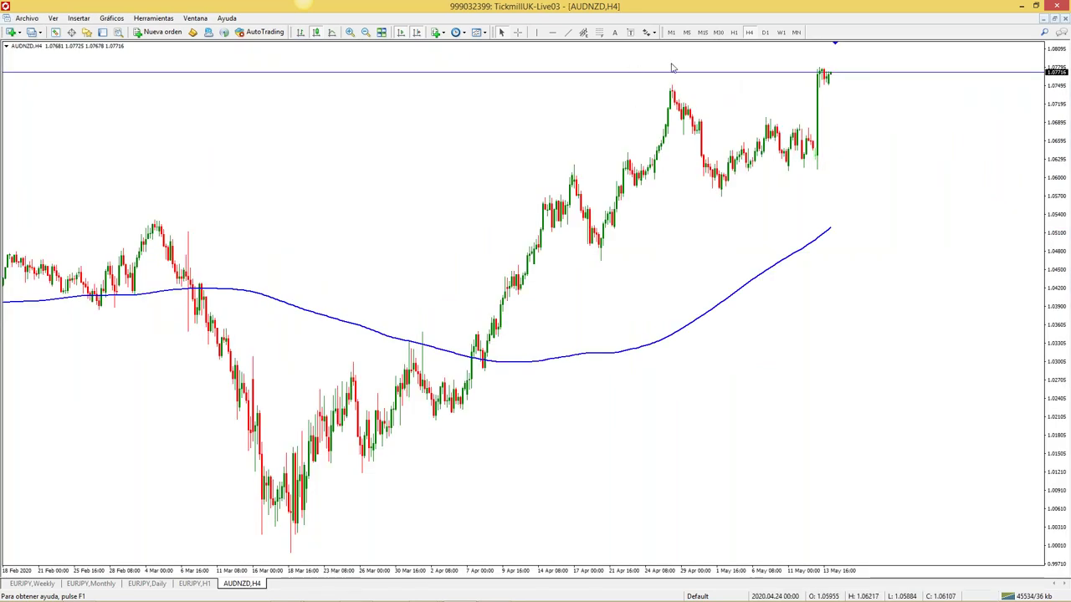
left_click(765, 33)
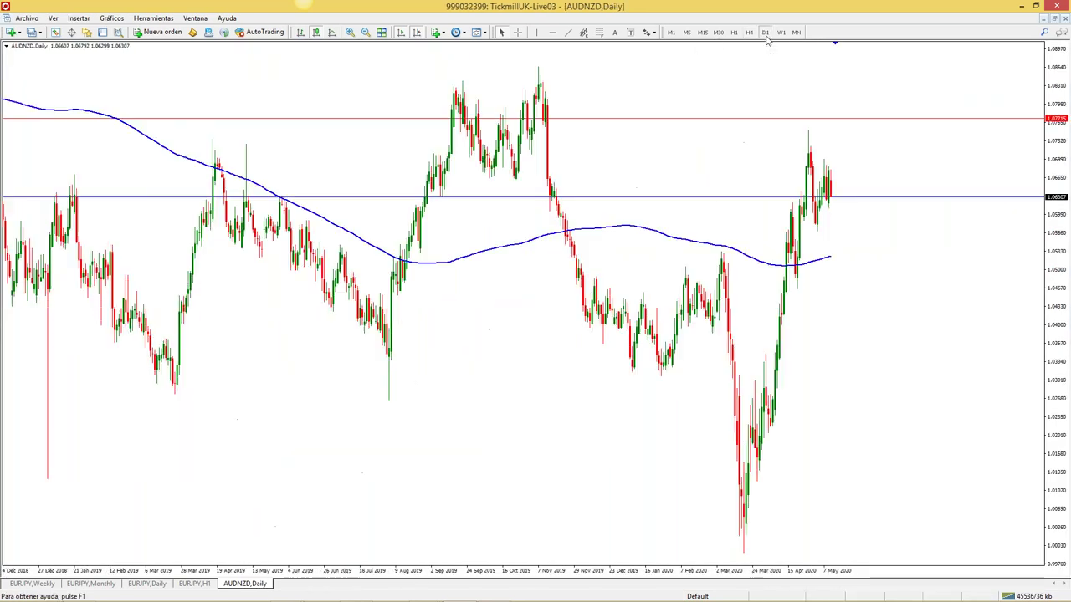
left_click(749, 34)
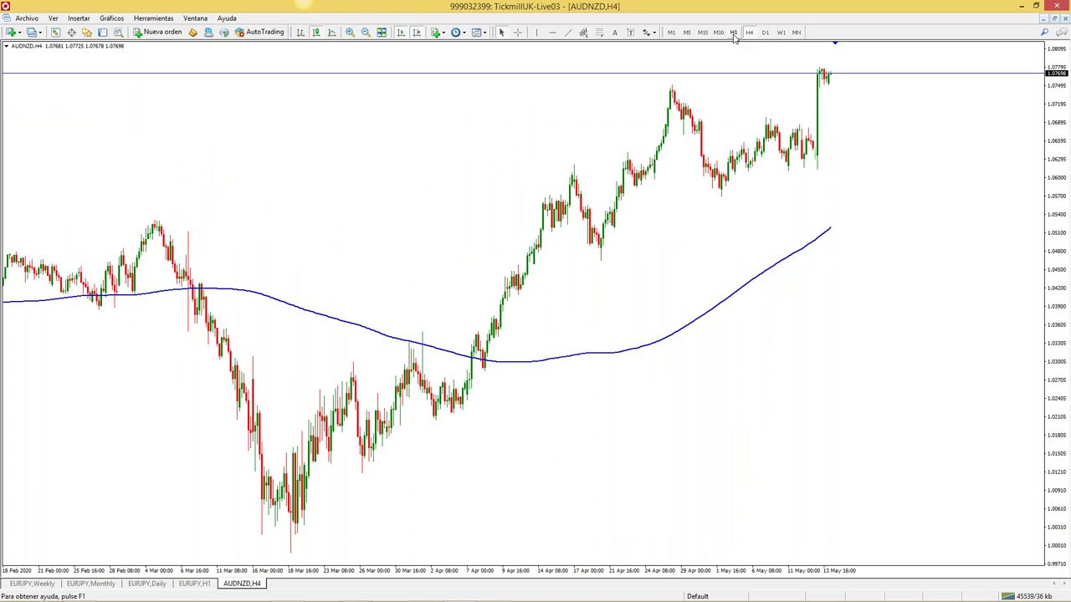
left_click(734, 33)
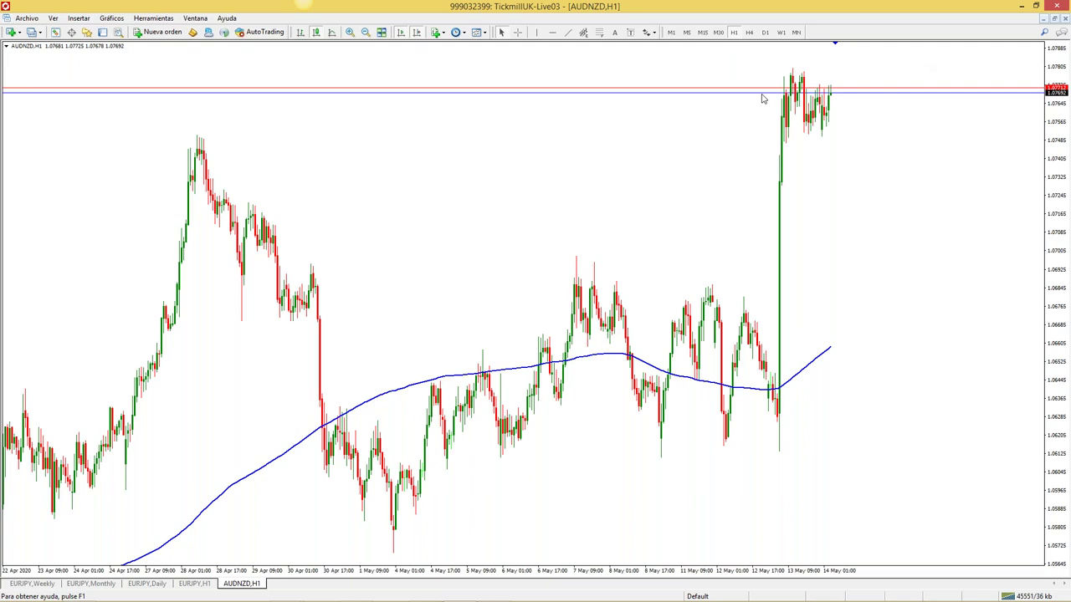
Switch the AUDNZD chart to the daily timeframe, and load the 20 gbp jpy profile
left_click(764, 33)
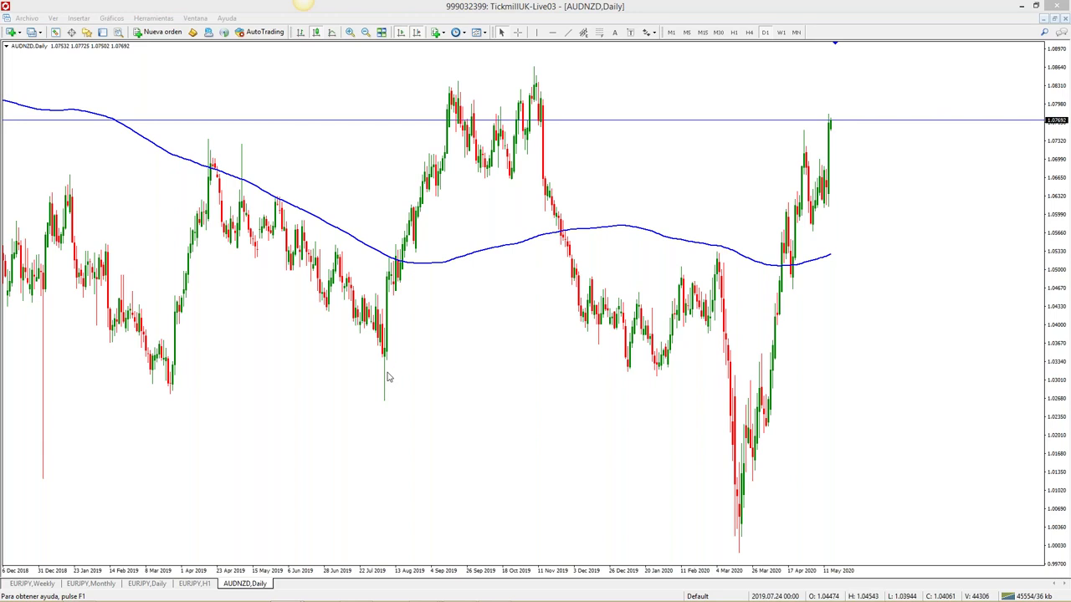
left_click(717, 597)
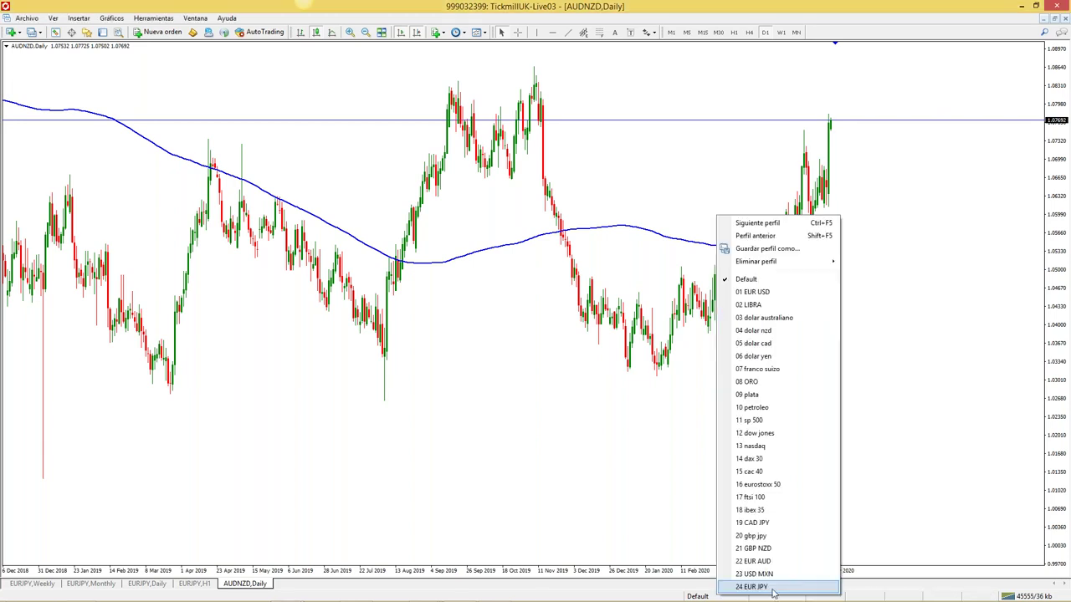
left_click(784, 536)
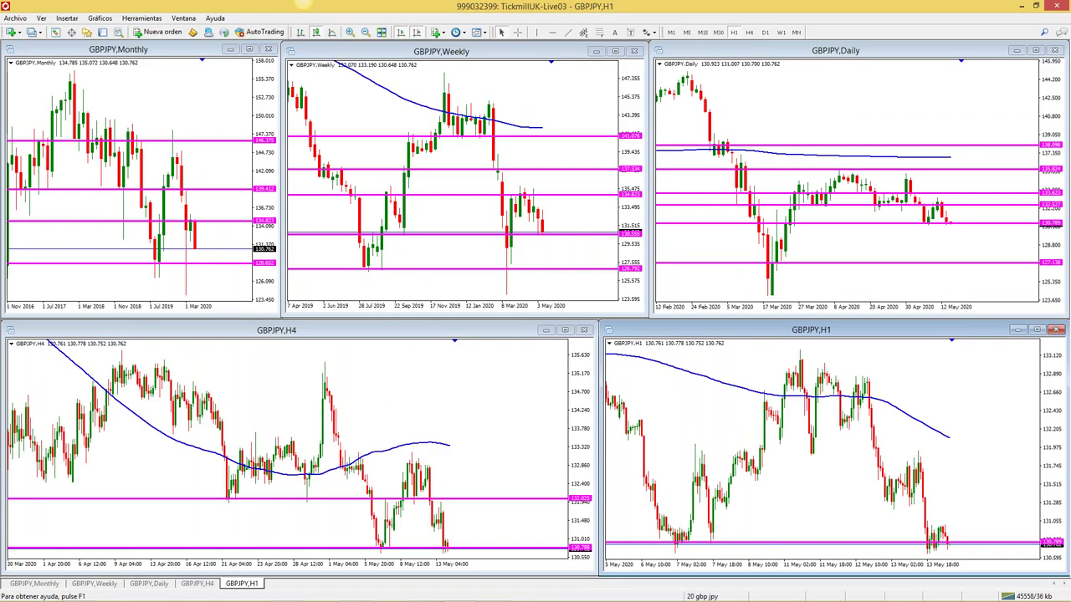
Maximize the GBPJPY H1 chart and draw a Fibonacci risk-reward projection with the entry at 131.105 and the stop loss at 130.597
left_click(1035, 329)
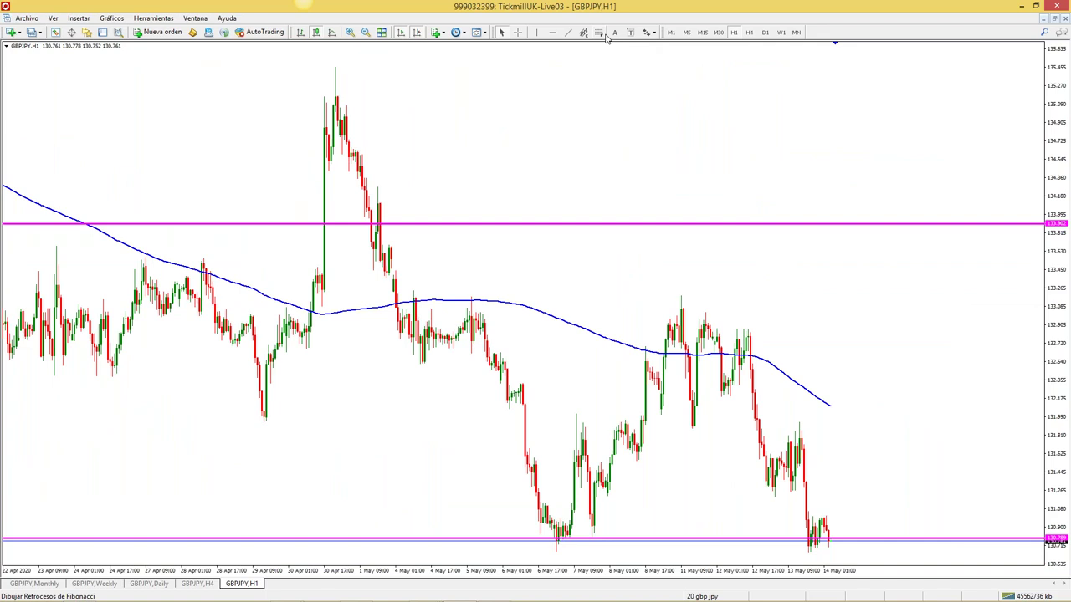
left_click(599, 32)
left_click_drag(807, 506, 727, 558)
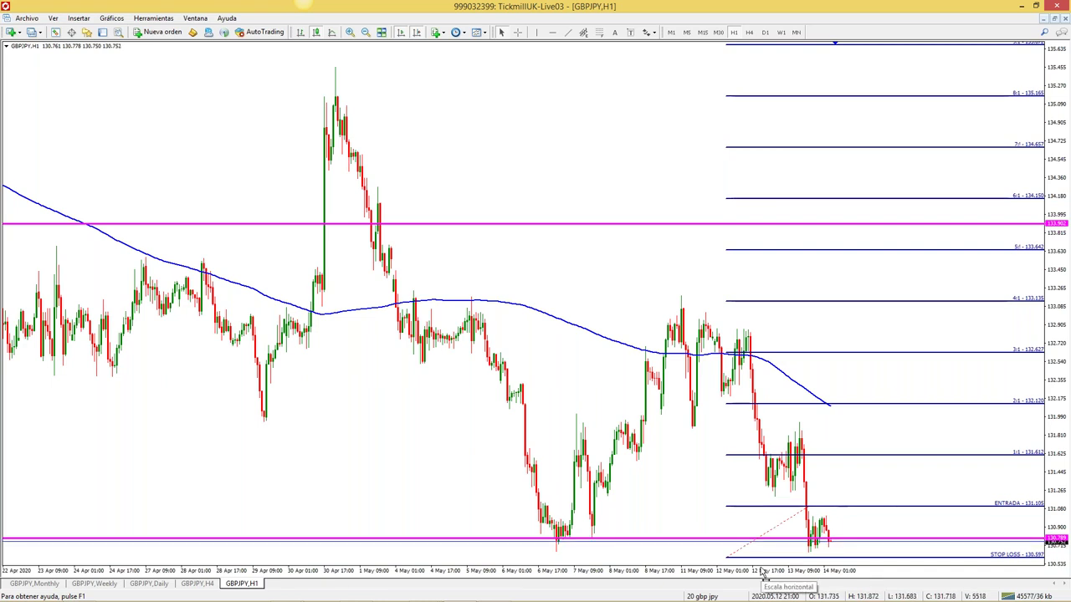
Create a new GBPJPY order with a volume of 0.01 and make it a pending Buy Stop order
left_click(159, 31)
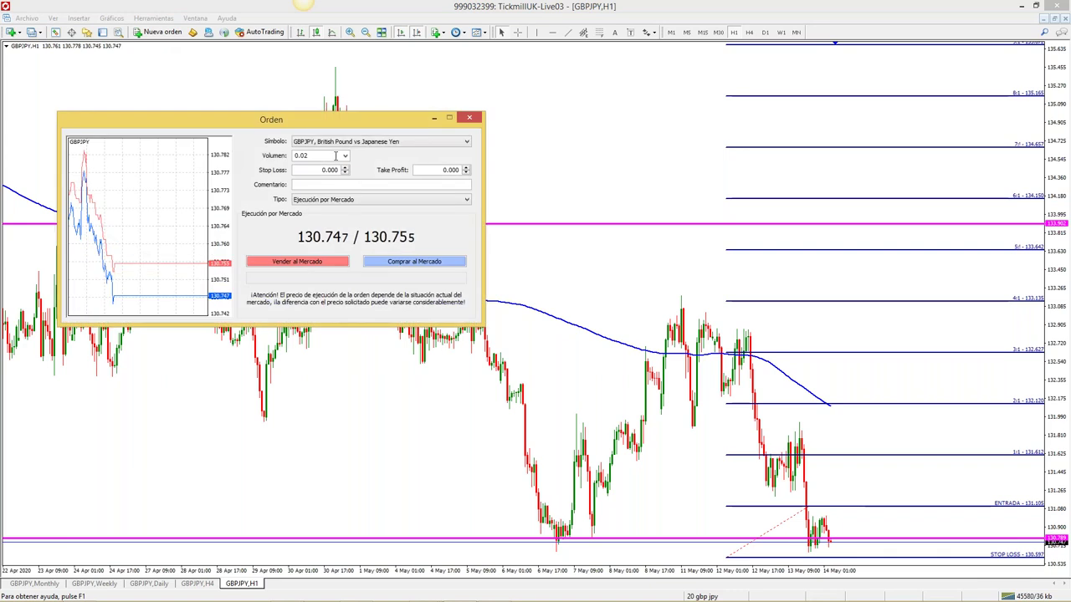
left_click(344, 155)
left_click(325, 168)
left_click(365, 201)
left_click(347, 217)
left_click(350, 229)
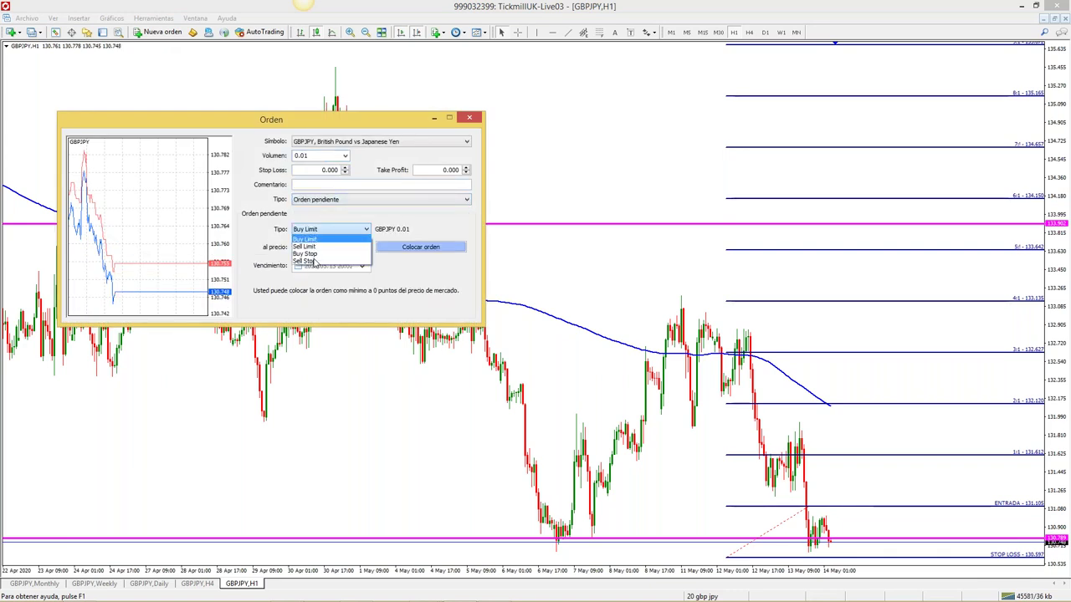
left_click(330, 254)
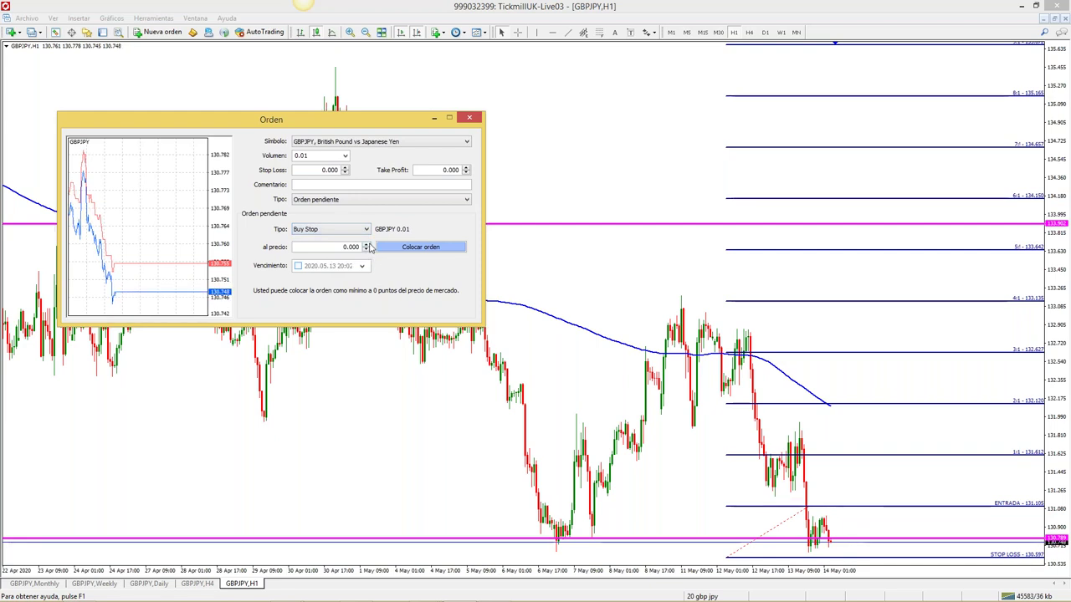
Set the Buy Stop order's entry price to 131.105
left_click(366, 245)
left_click(346, 246)
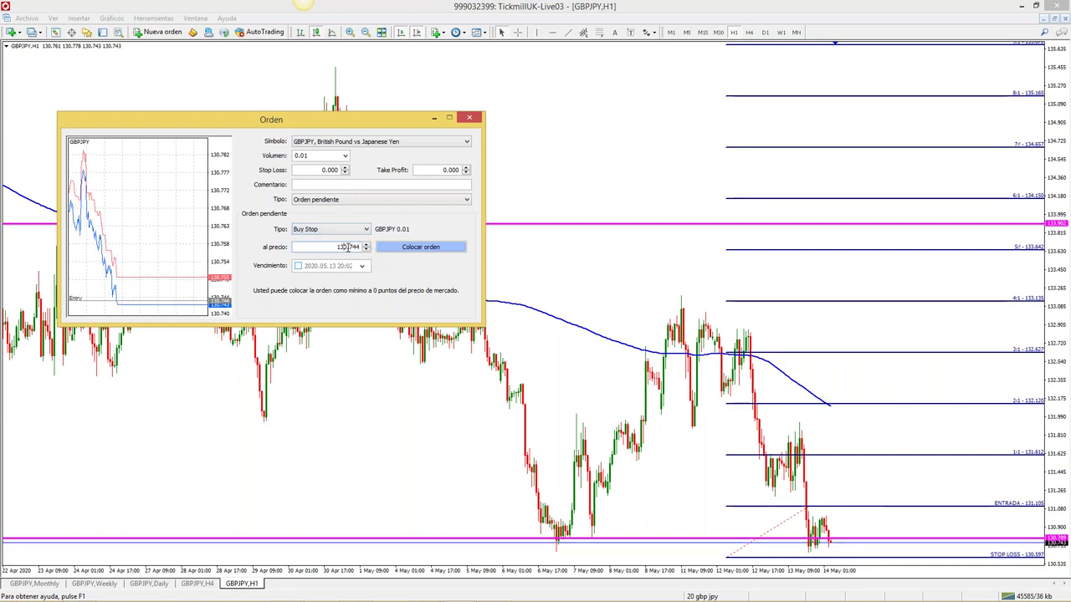
key("BackSpace")
type("1")
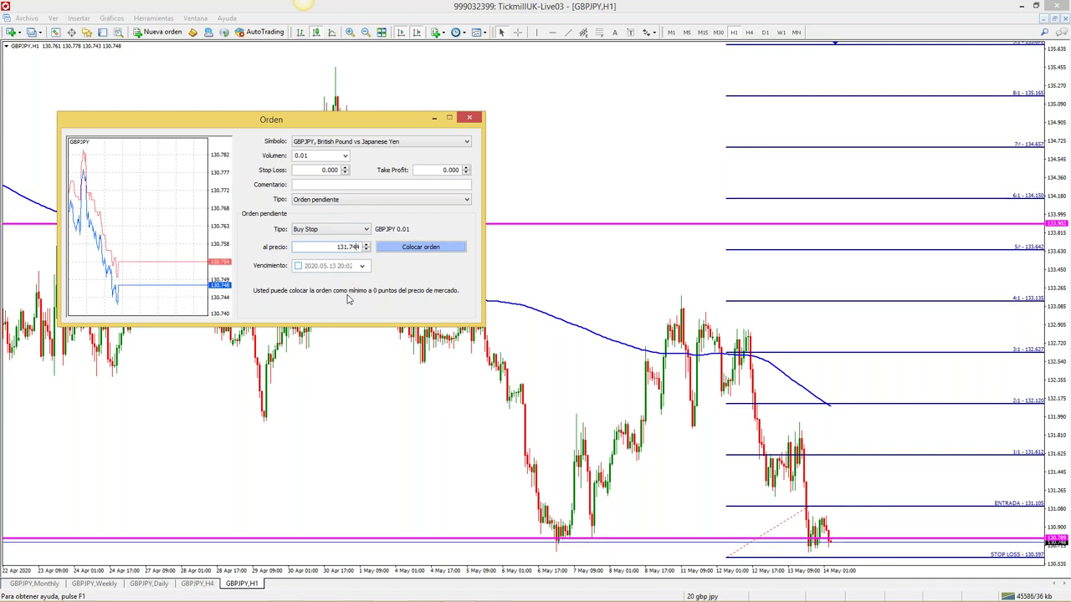
key("Delete")
key("Delete")
key("Delete")
key("Delete")
type(".105")
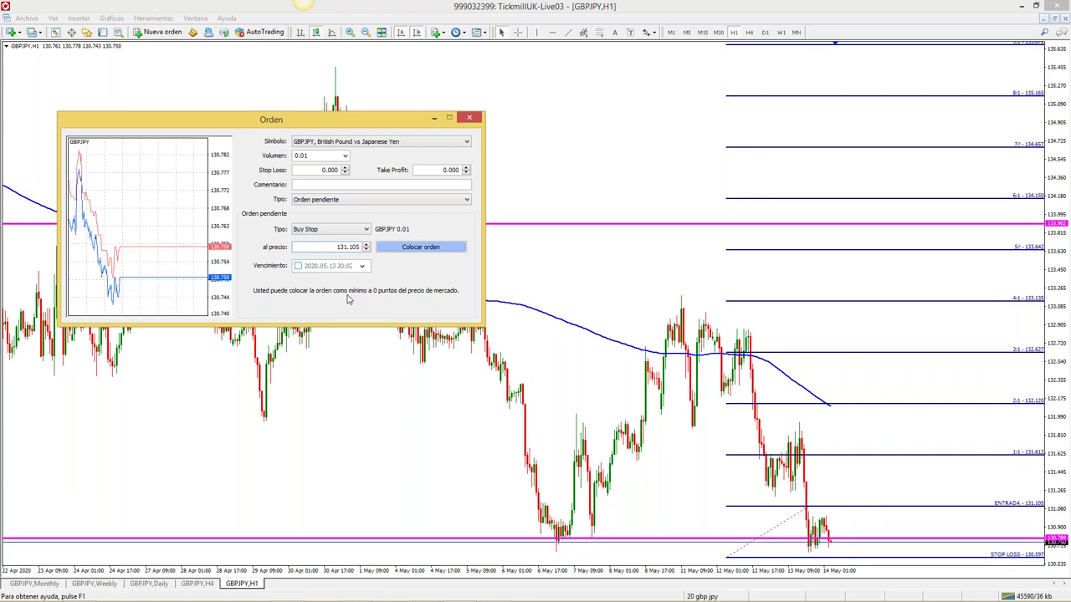
Set the order's stop loss to 130.597 and place the pending order
left_click(344, 168)
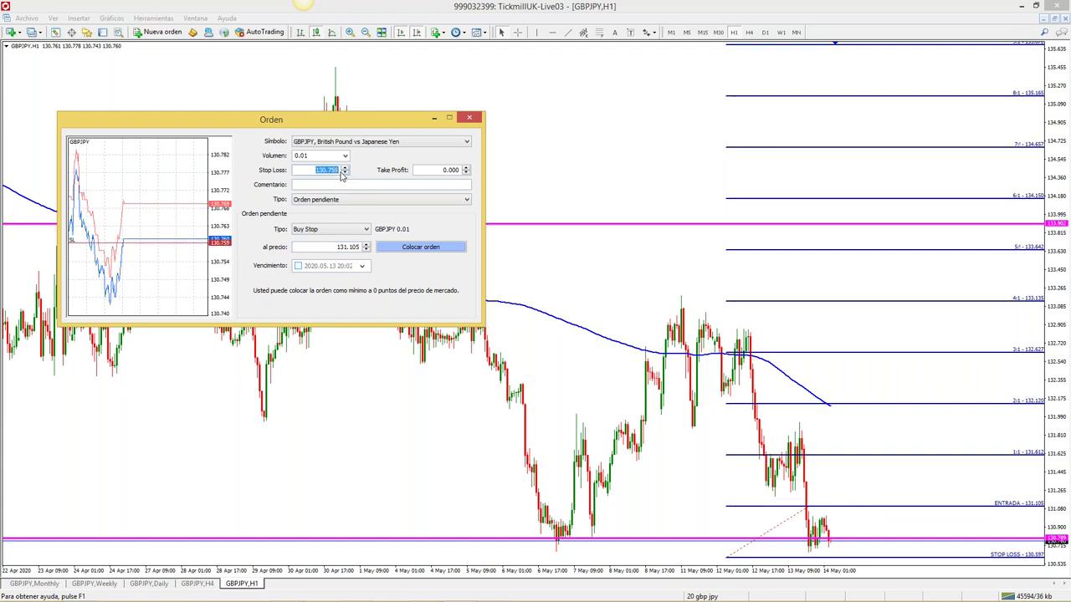
key("BackSpace")
key("BackSpace")
key("BackSpace")
type("597")
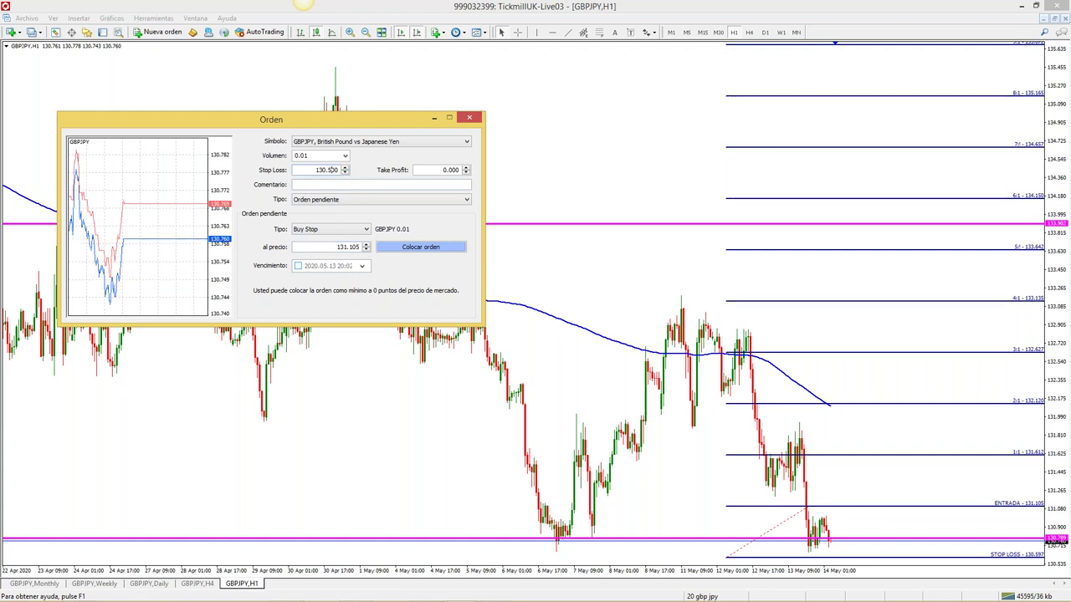
left_click(402, 247)
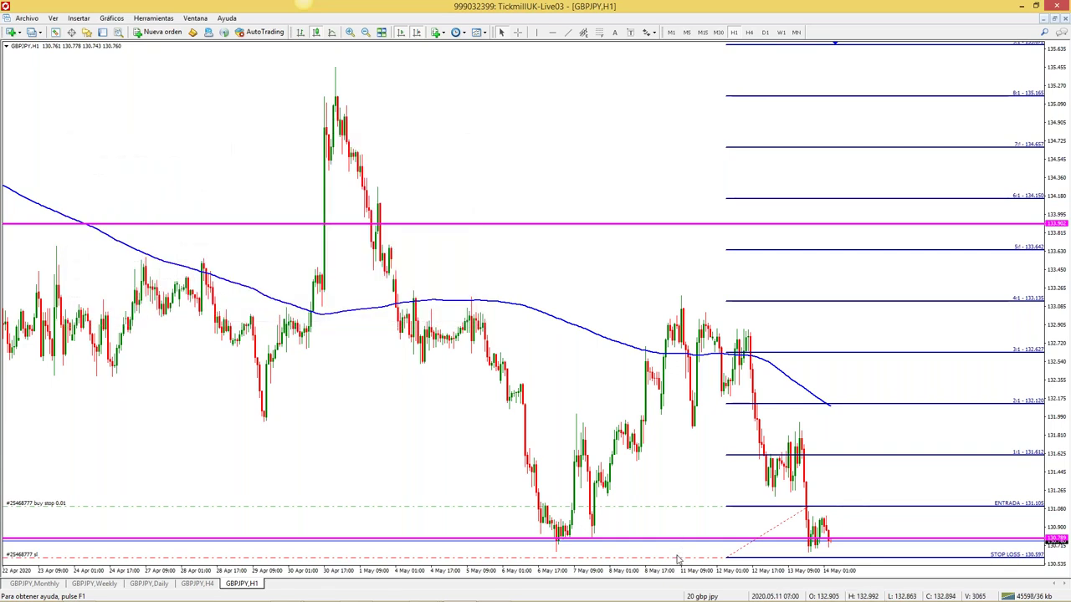
Review the pending order's entry and stop lines on the tiled GBPJPY charts and the maximized H1 chart, ending in the tiled layout
mouse_move(678, 559)
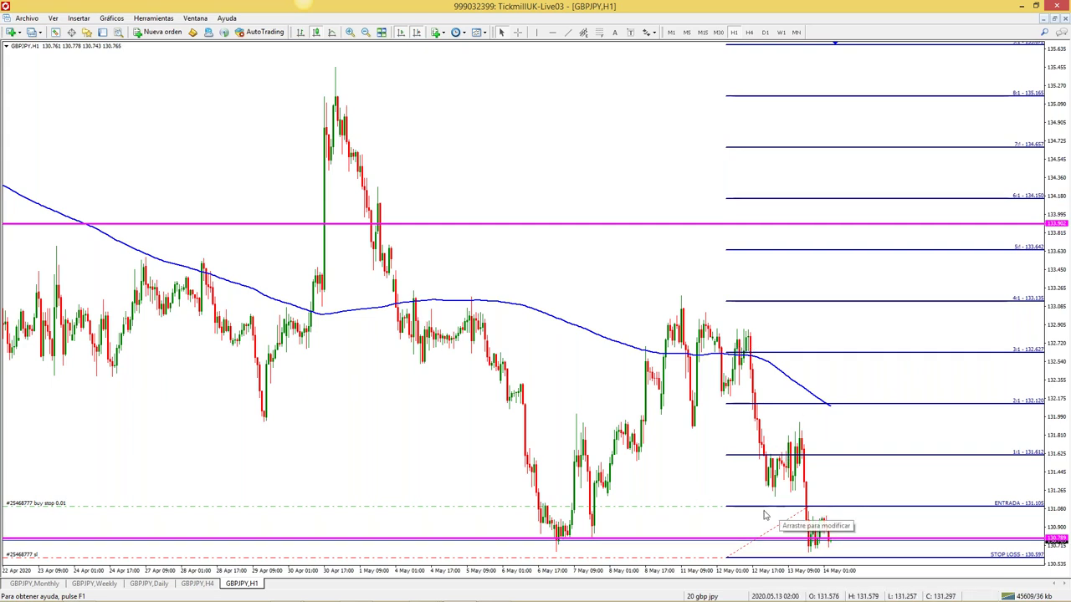
left_click(1054, 18)
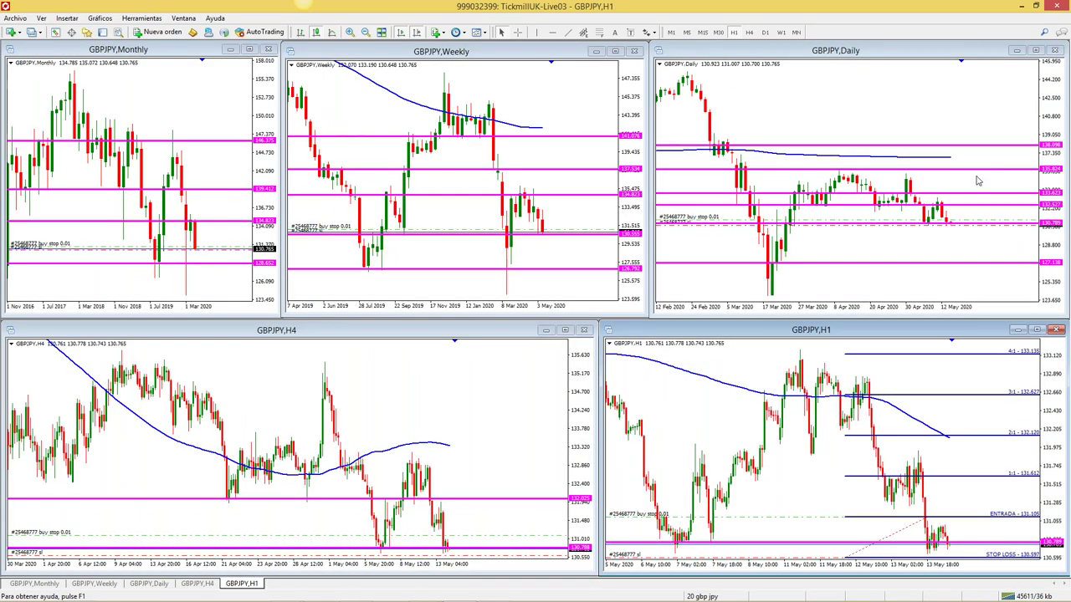
left_click(1037, 329)
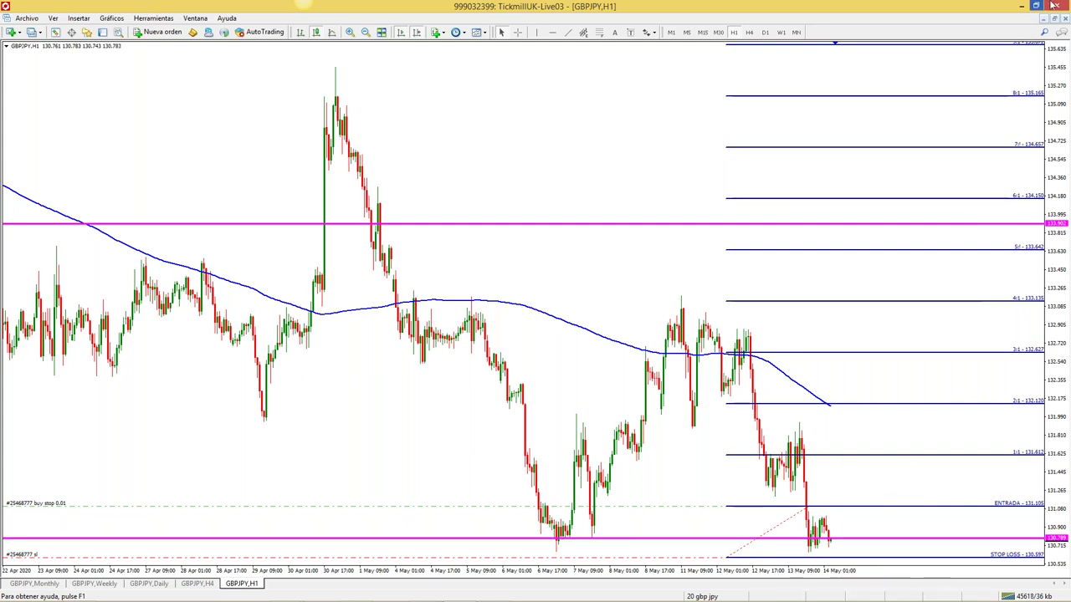
key("alt+r")
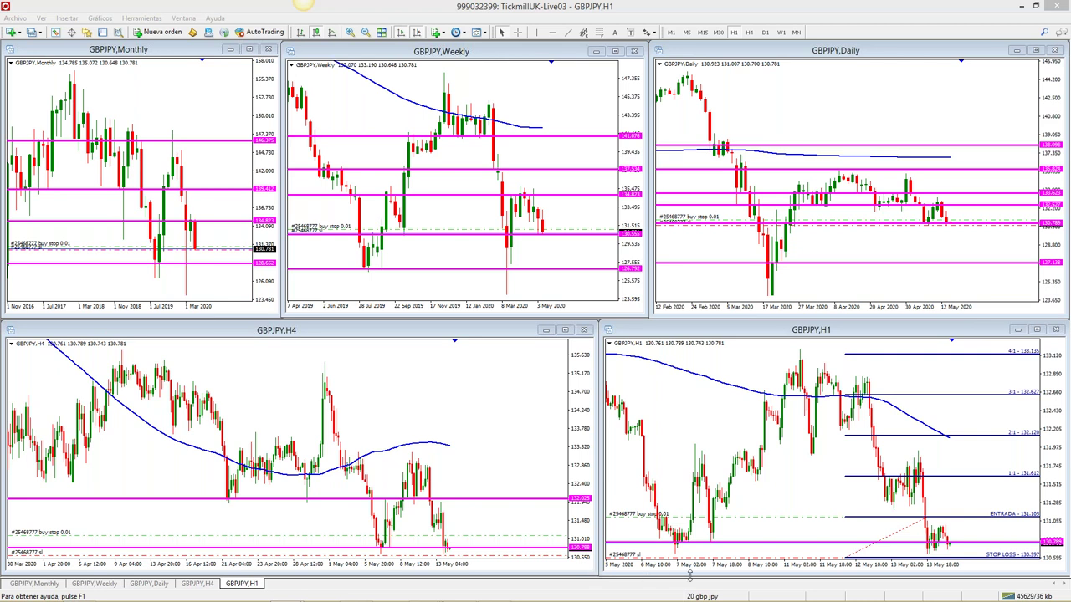
Load the 07 franco suizo profile and maximize the USDCHF H1 chart
left_click(710, 596)
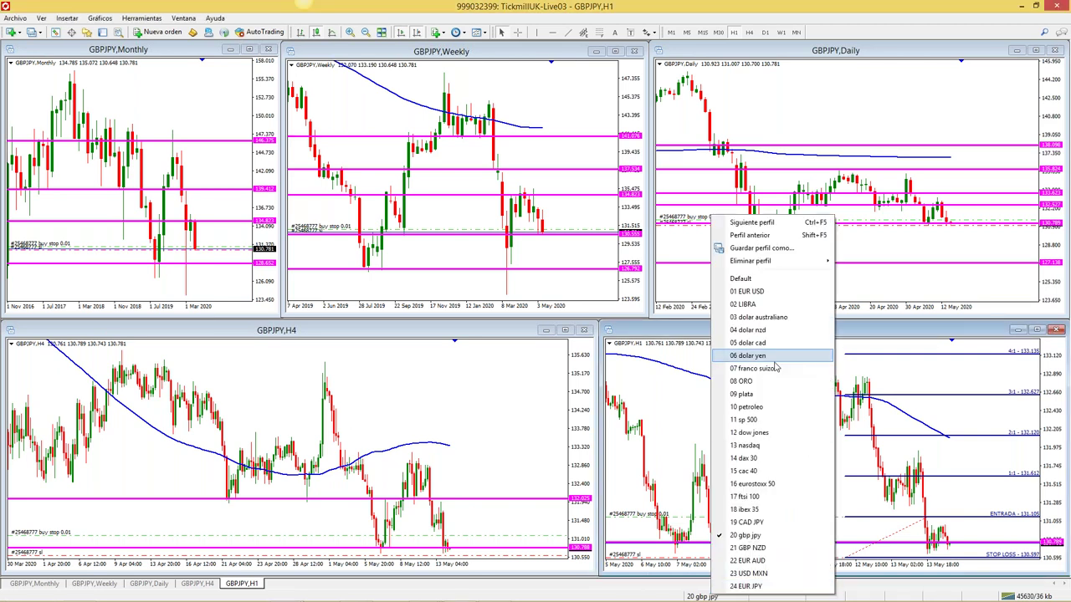
left_click(770, 369)
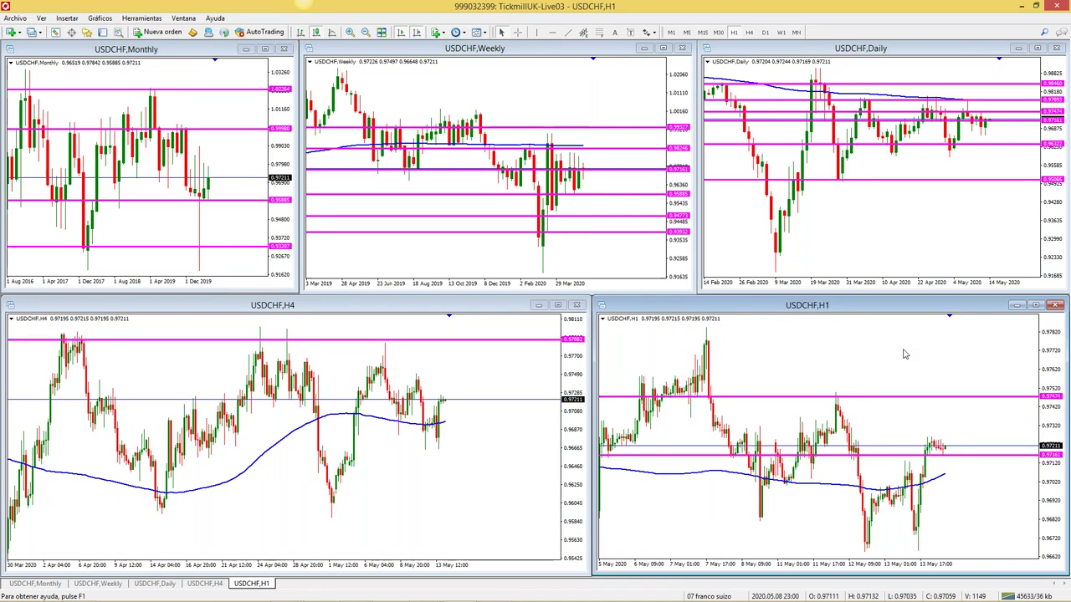
left_click(1037, 306)
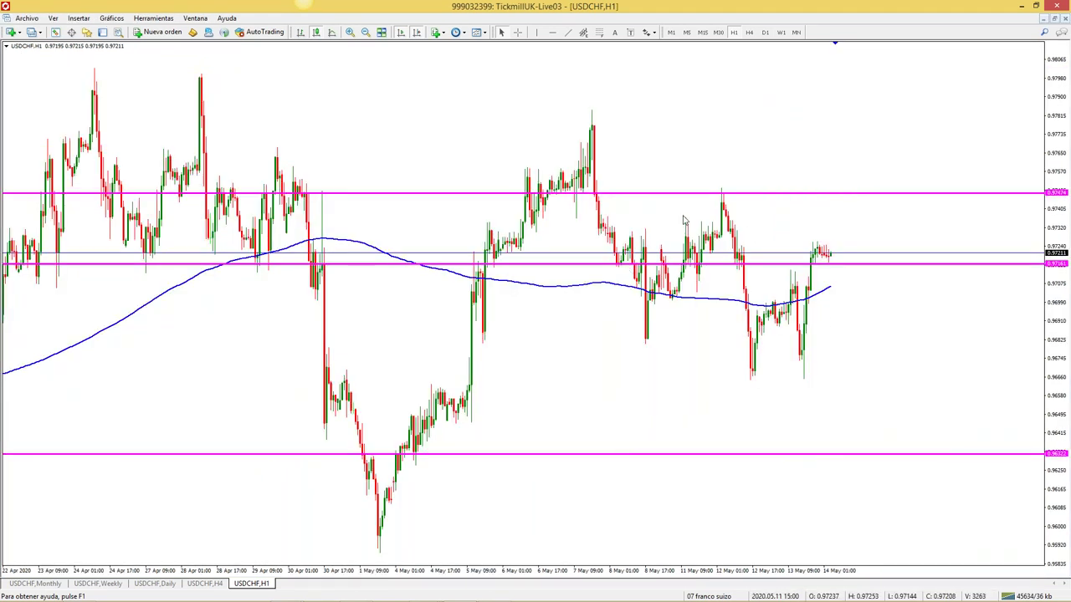
Try a Fibonacci risk-reward projection on USDCHF H1 with the entry at about 0.9719 and stop loss at about 0.9705, and delete it
left_click(350, 32)
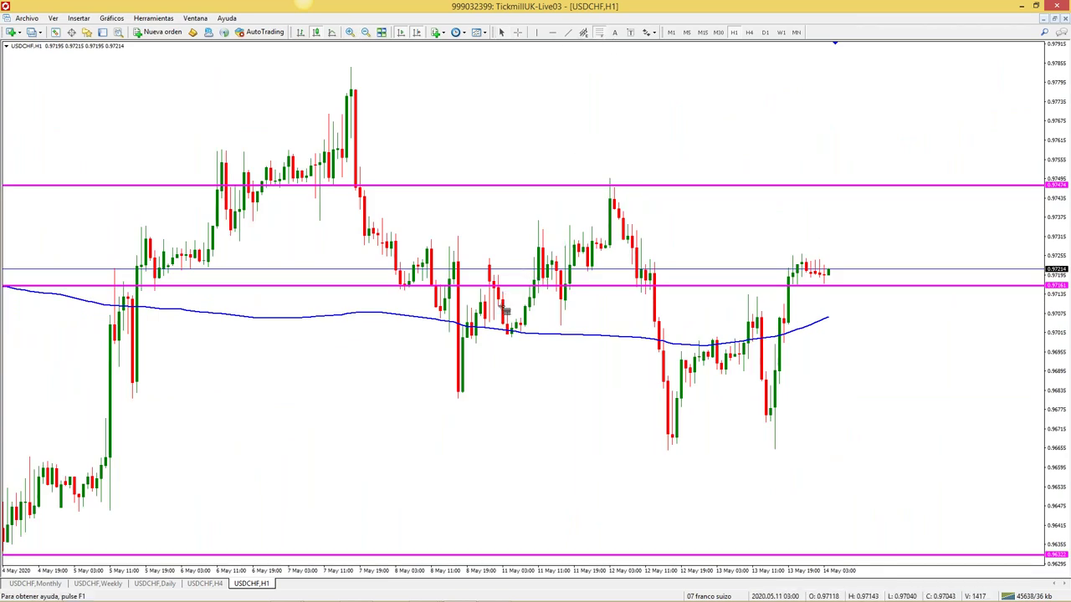
left_click_drag(489, 278, 387, 324)
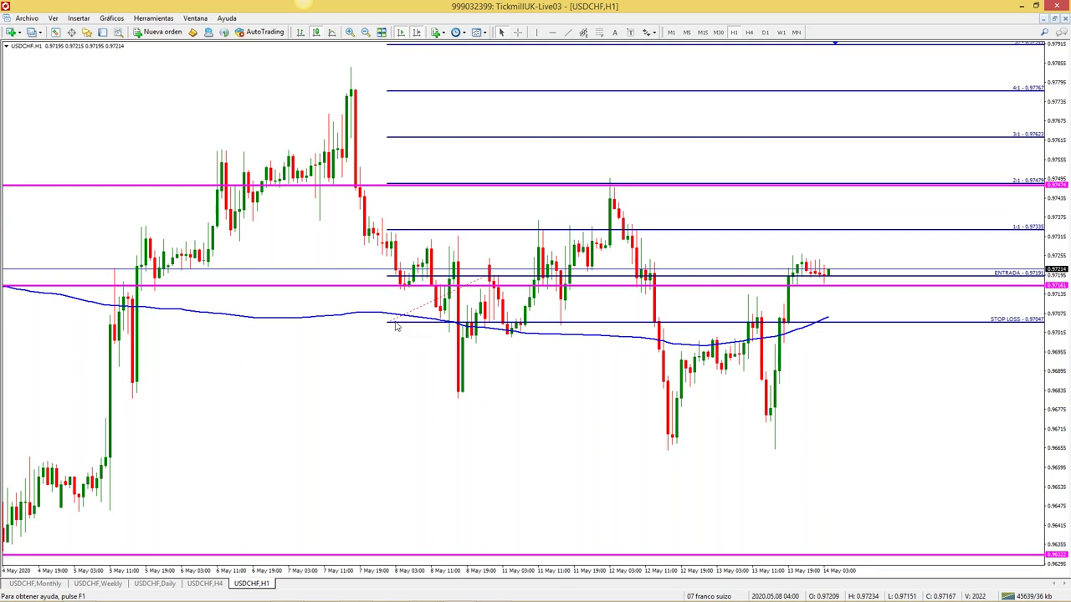
left_click_drag(395, 327, 391, 323)
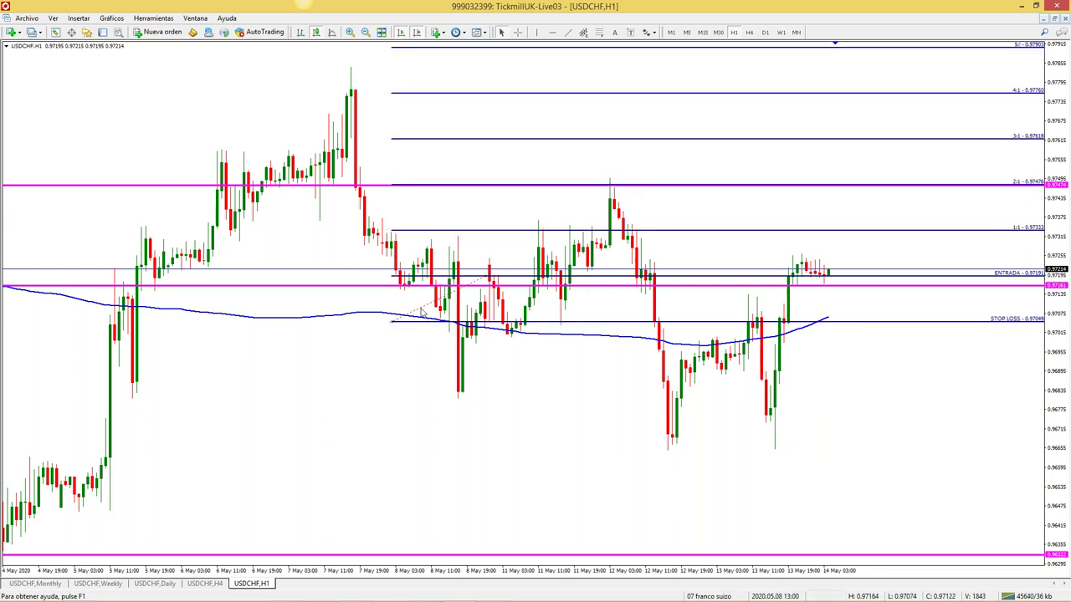
key("Delete")
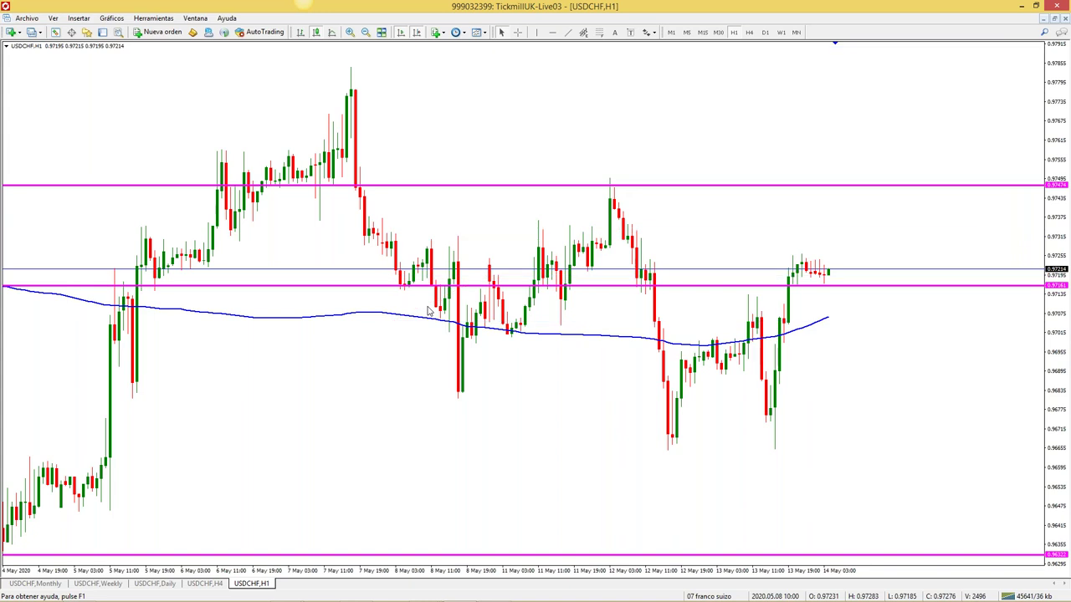
left_click(365, 32)
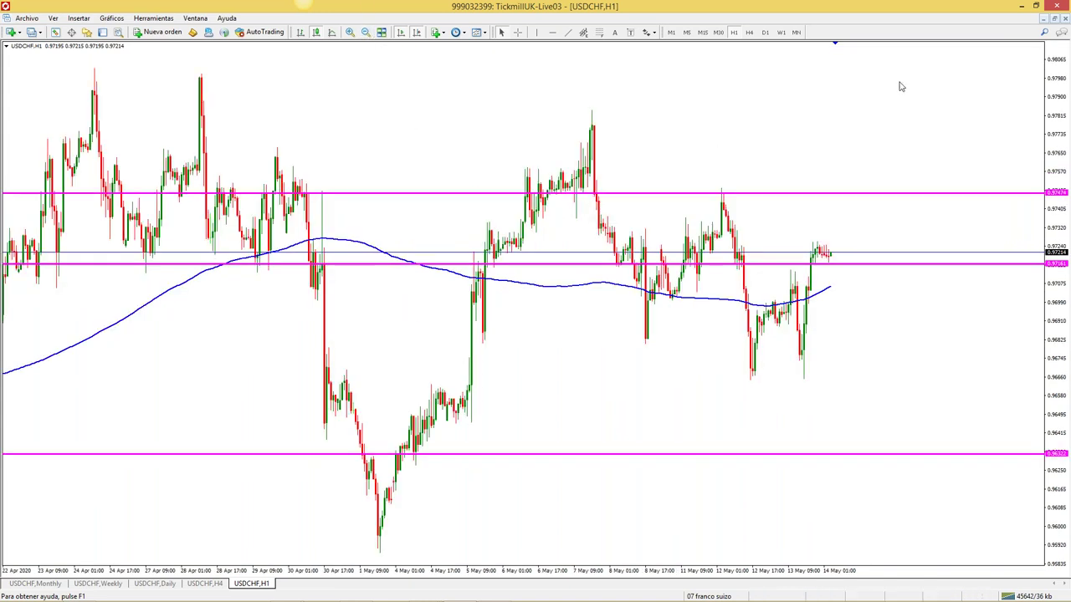
View the USDCHF H4 chart maximized, and sketch a pullback and an upward move with arrows on the maximized H1 chart
left_click(1054, 20)
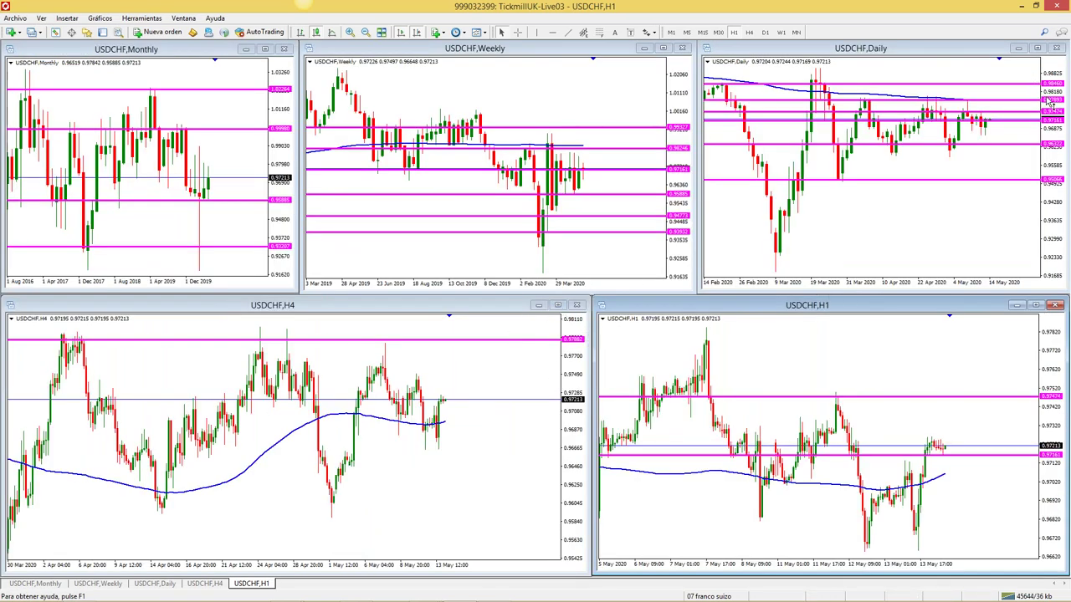
left_click(557, 304)
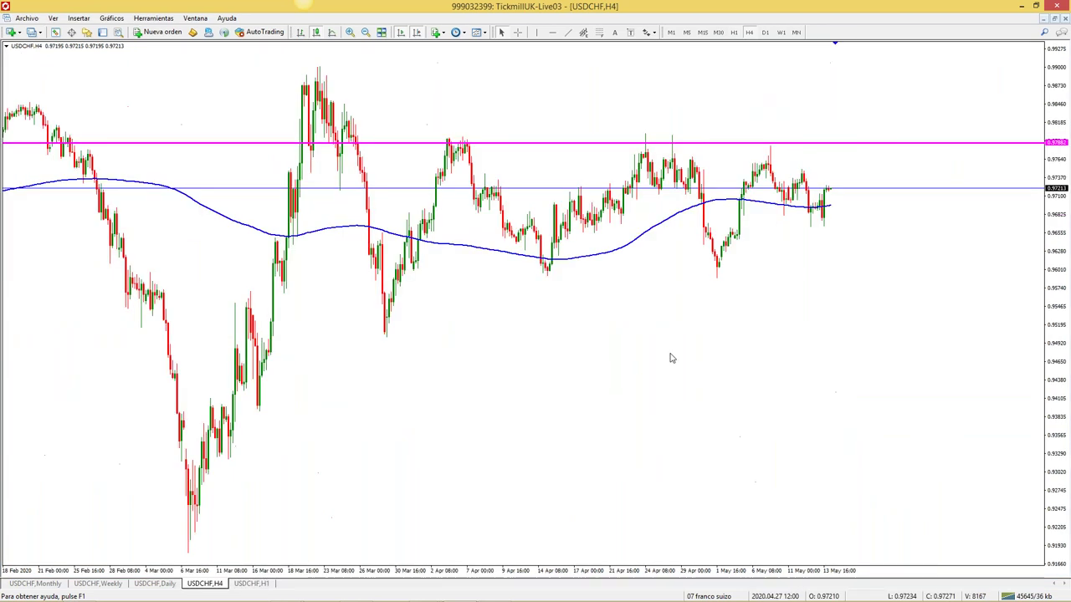
left_click(1054, 19)
left_click(1036, 305)
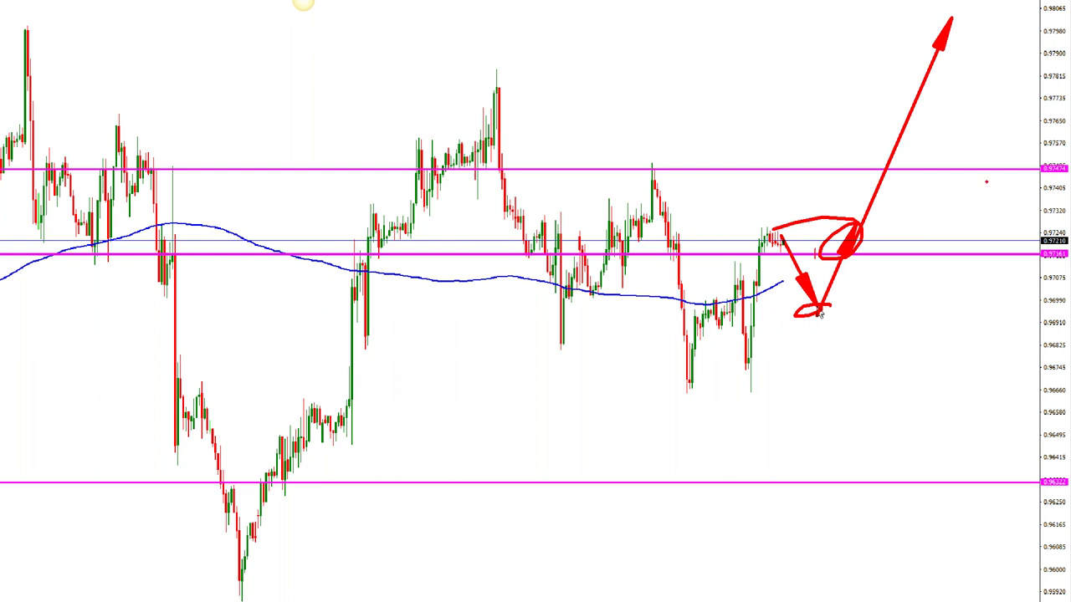
left_click(1052, 24)
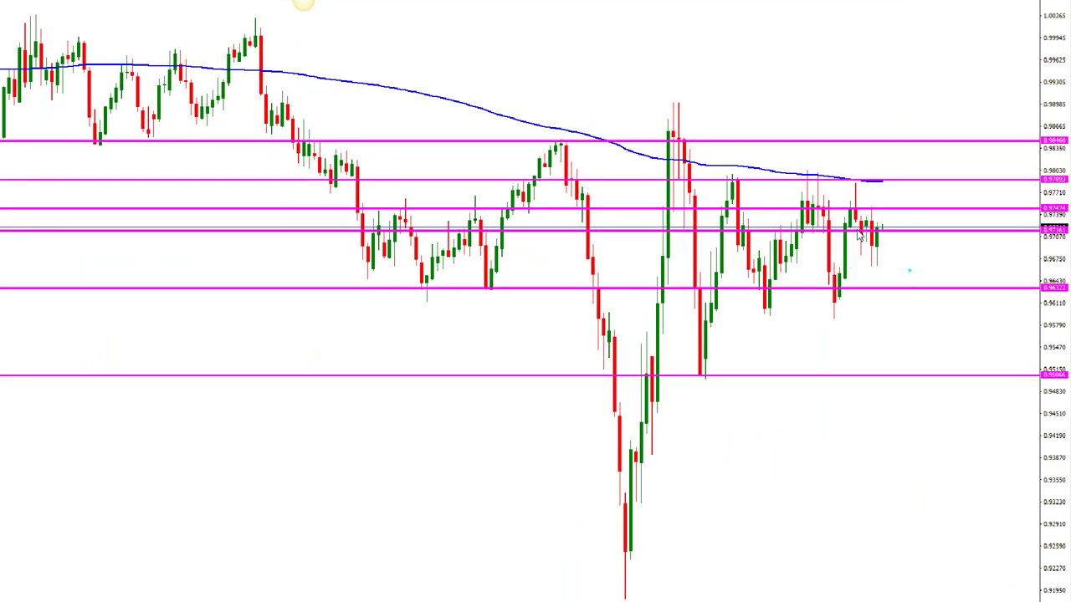
On the USDCHF Daily chart, circle the recent candles with an upward arrow, clear the sketch, and review the maximized chart again
mouse_move(892, 199)
left_mouse_down()
mouse_move(857, 197)
mouse_move(893, 267)
mouse_move(871, 193)
left_mouse_up()
left_click_drag(890, 264, 945, 110)
left_click_drag(974, 49, 974, 51)
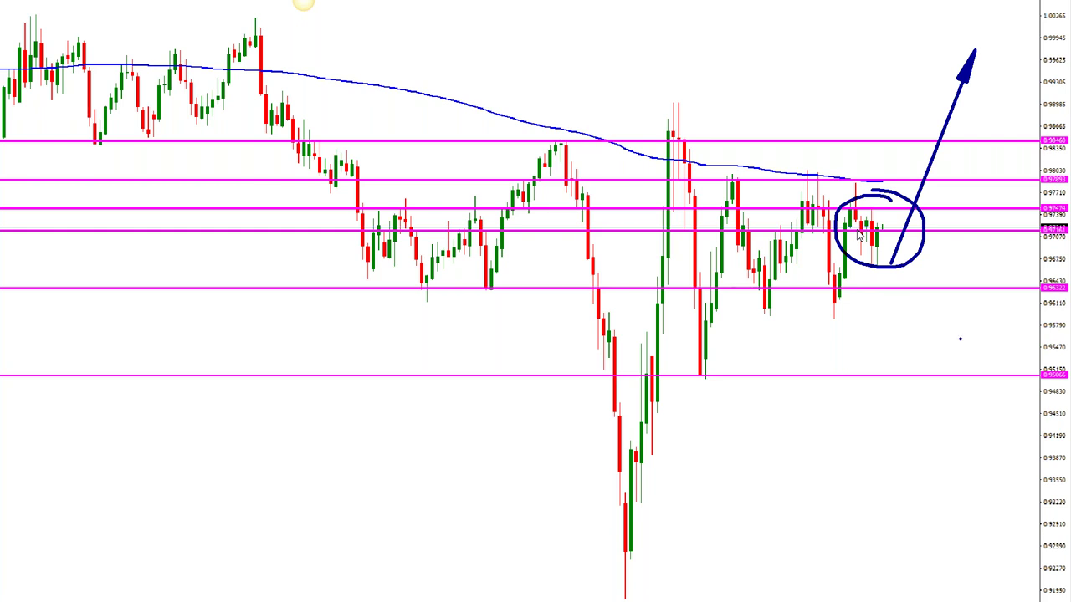
key("Escape")
left_click(1056, 19)
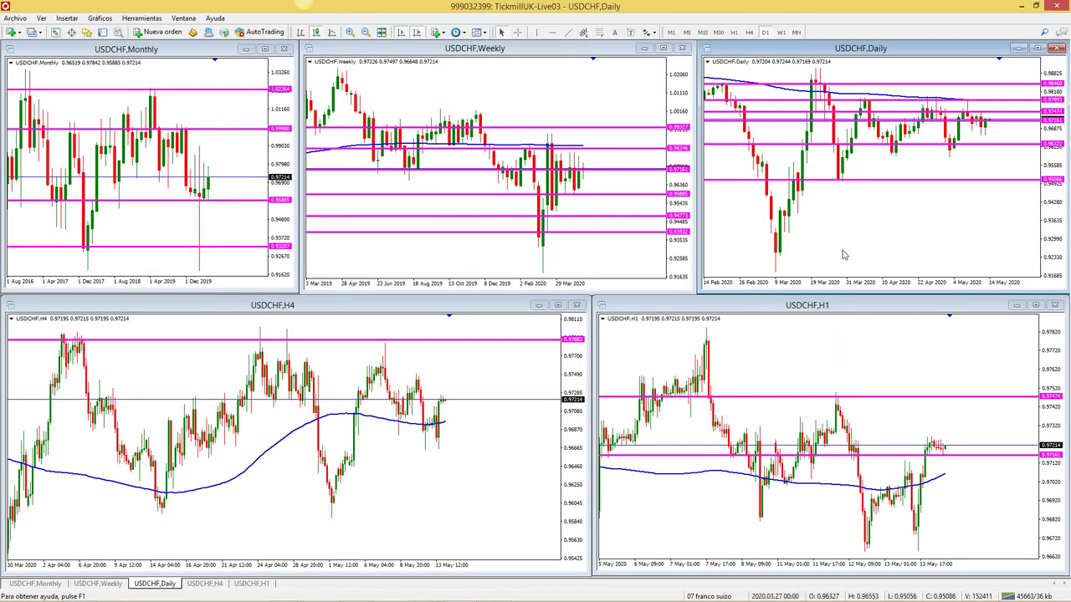
left_click(1036, 50)
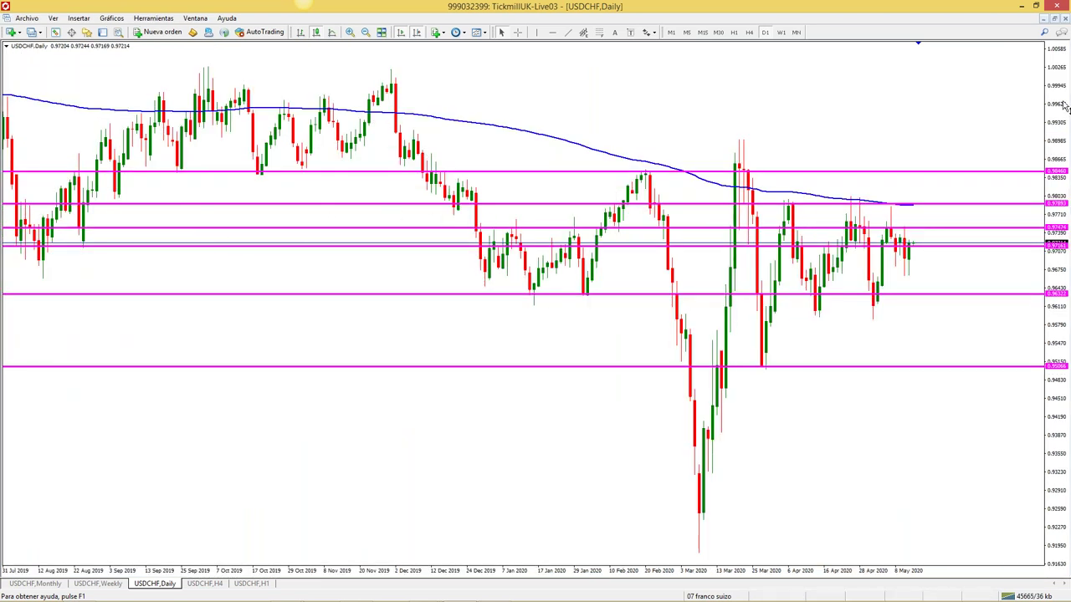
left_click(1054, 19)
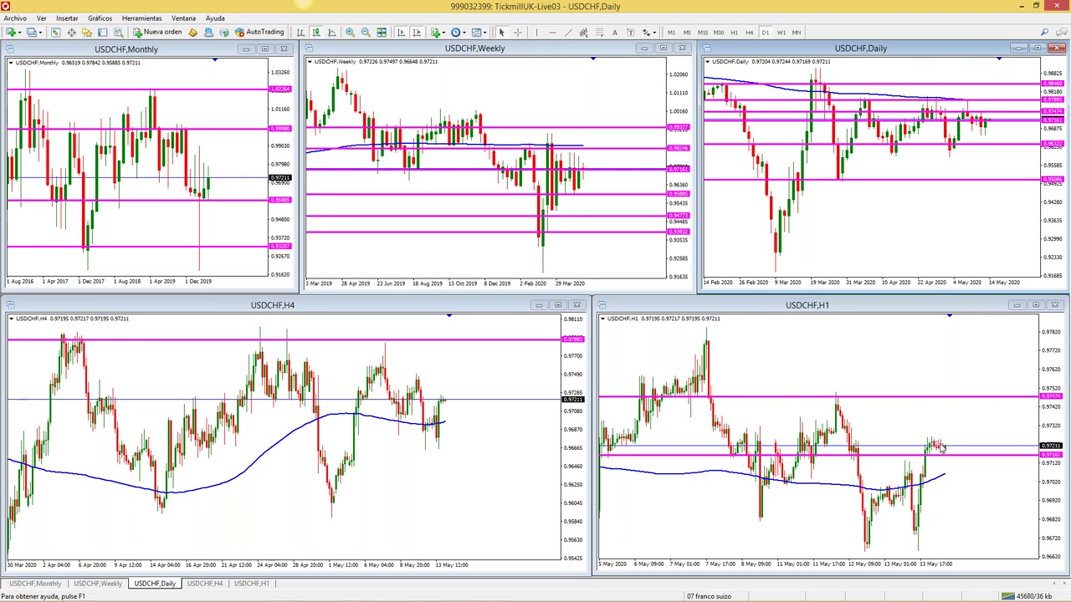
Try a Fibonacci risk-reward projection on the maximized USDCHF H1 chart with entry about 0.9729 and stop loss about 0.9714, and delete it
left_click(1037, 306)
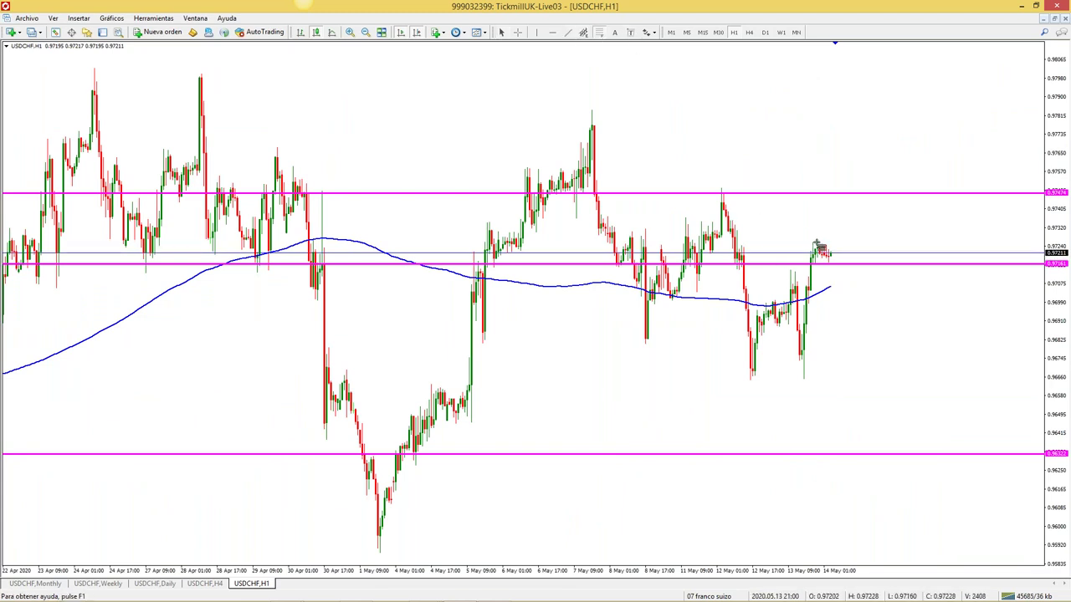
left_click_drag(811, 237, 760, 268)
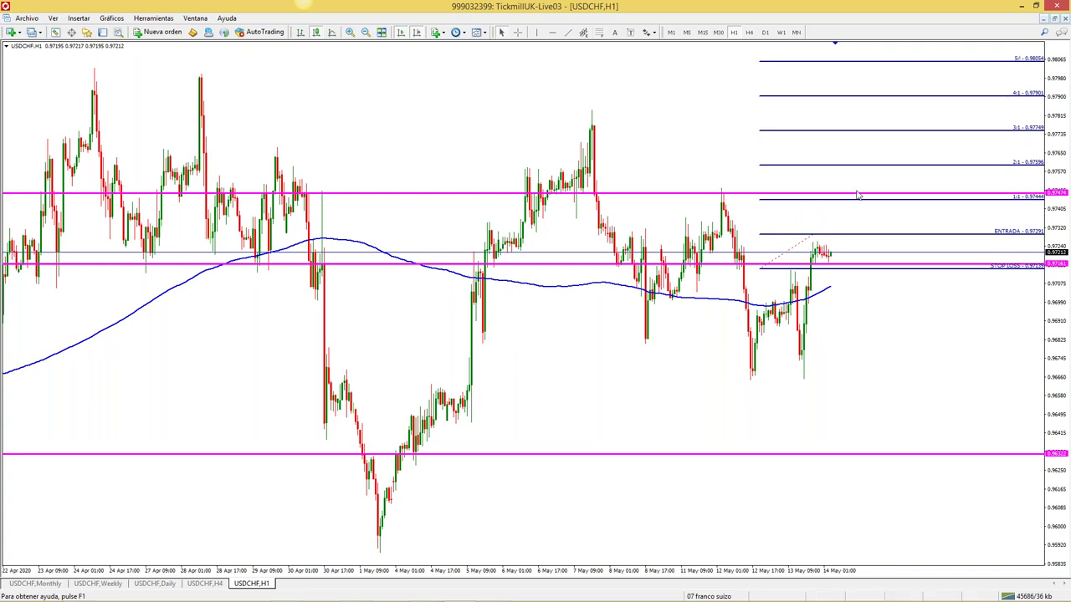
left_click(364, 37)
left_click(349, 32)
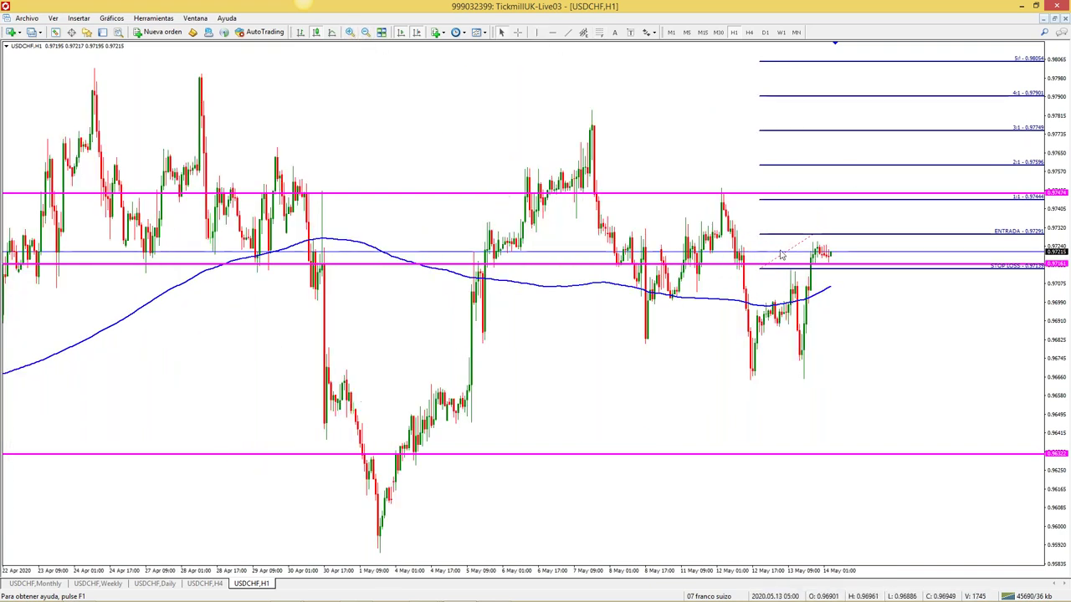
key("Delete")
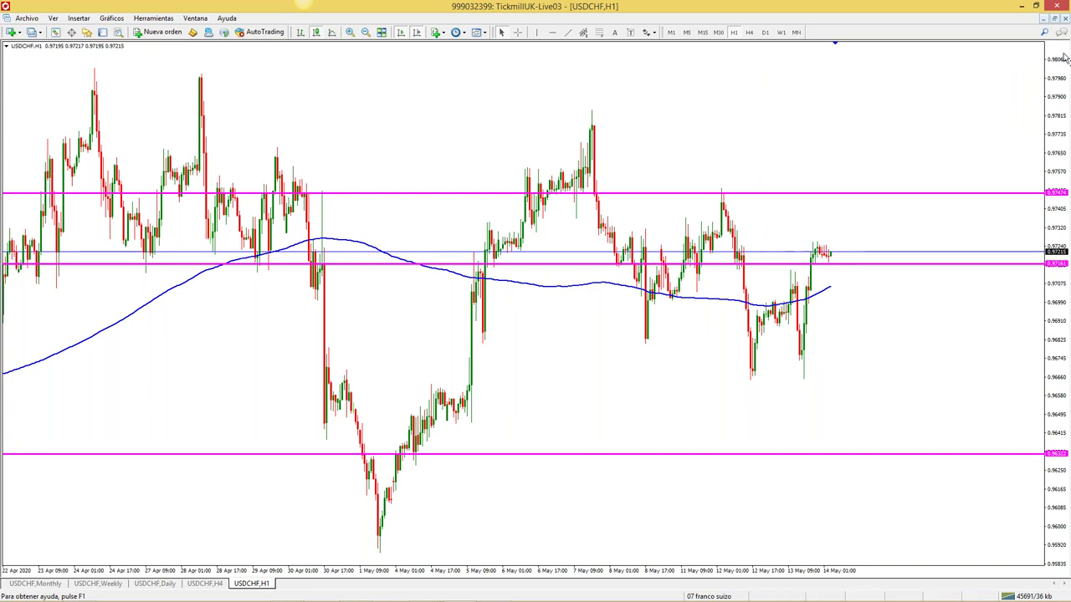
left_click(1053, 18)
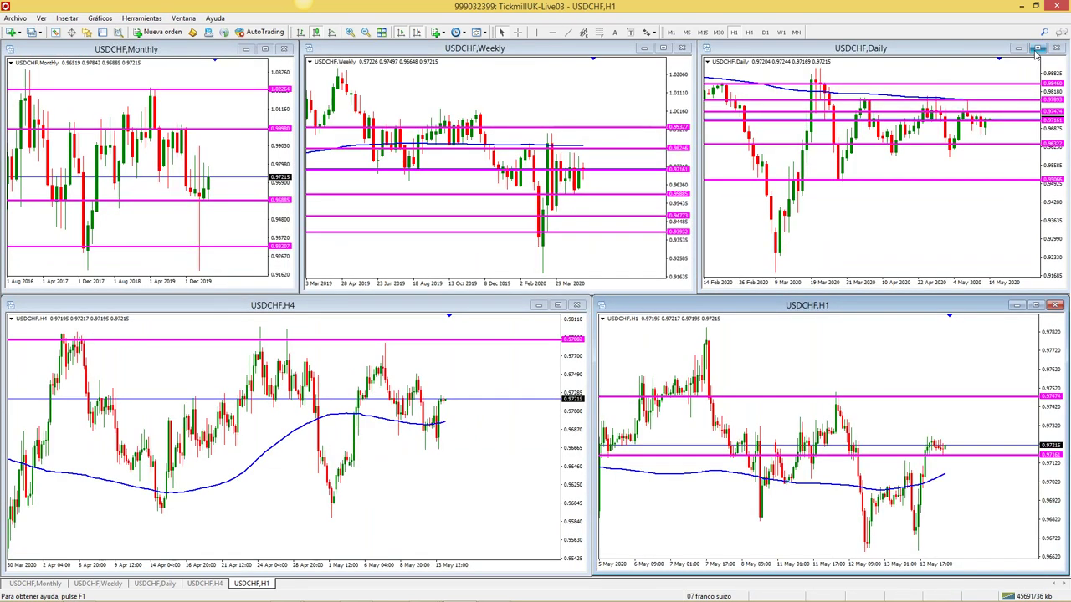
Maximize the USDCHF Daily chart, switch it to H1 for a trial projection with entry about 0.9729, delete that, and return it to Daily
left_click(1036, 49)
left_click(733, 32)
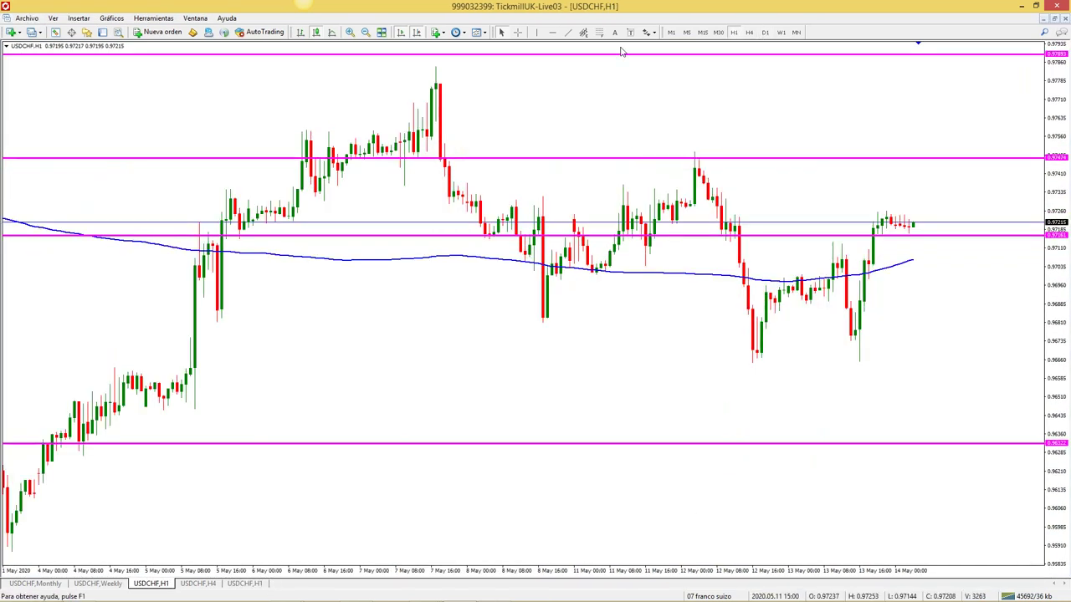
left_click(599, 31)
left_click_drag(880, 203, 816, 241)
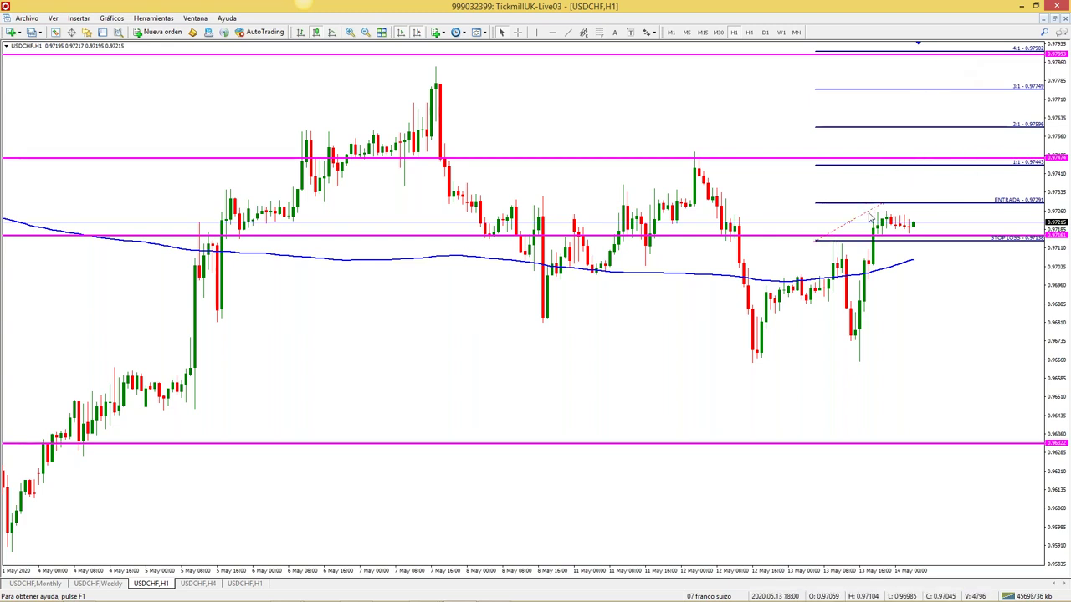
key("Delete")
left_click(765, 32)
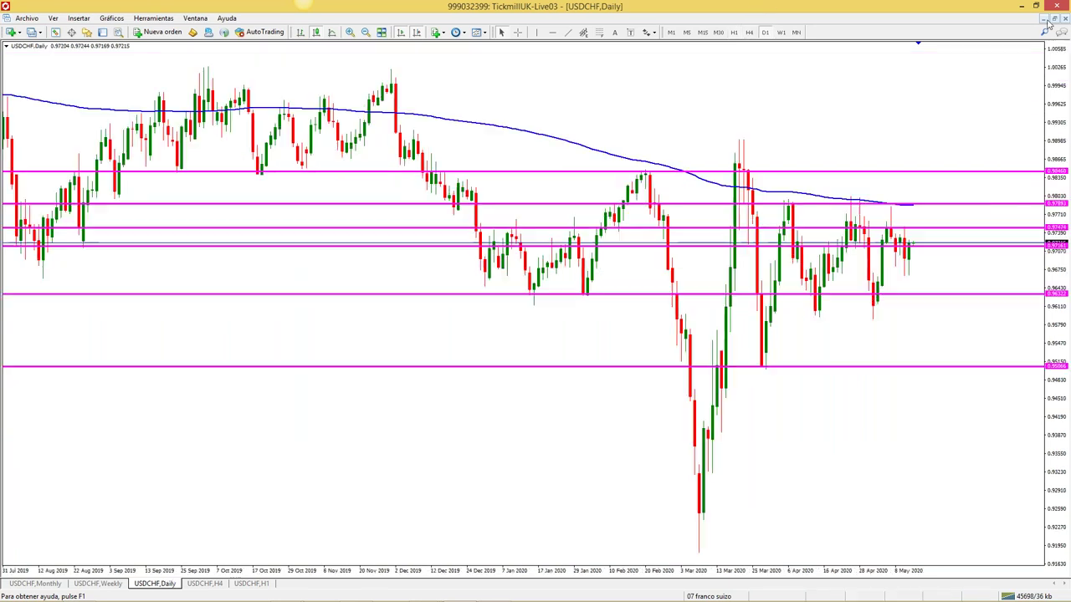
left_click(381, 32)
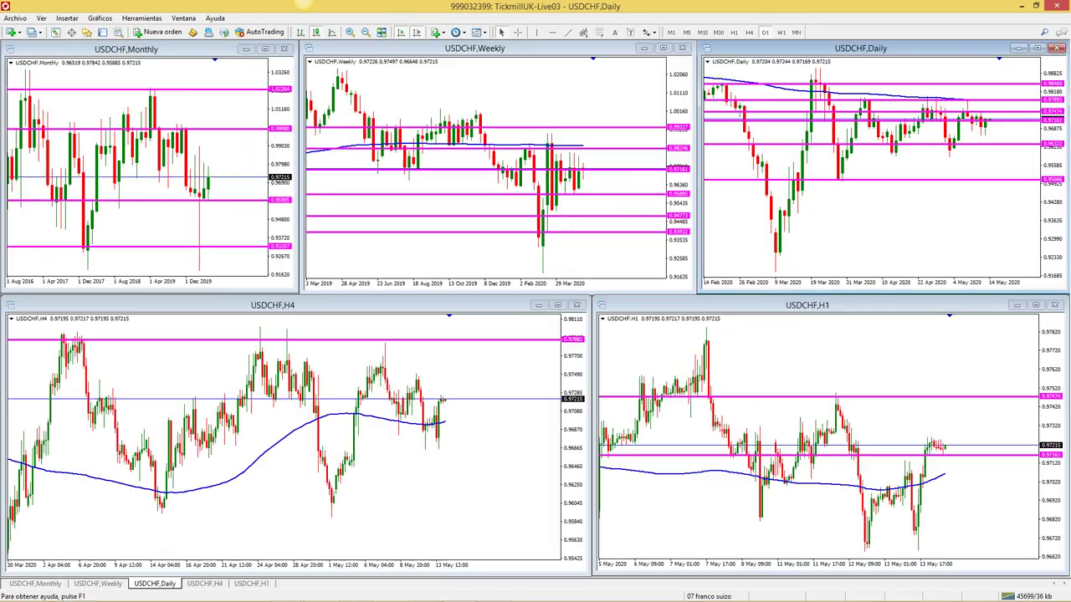
Load the 08 ORO profile and maximize the XAUUSD H1 chart
left_click(708, 596)
left_click(740, 394)
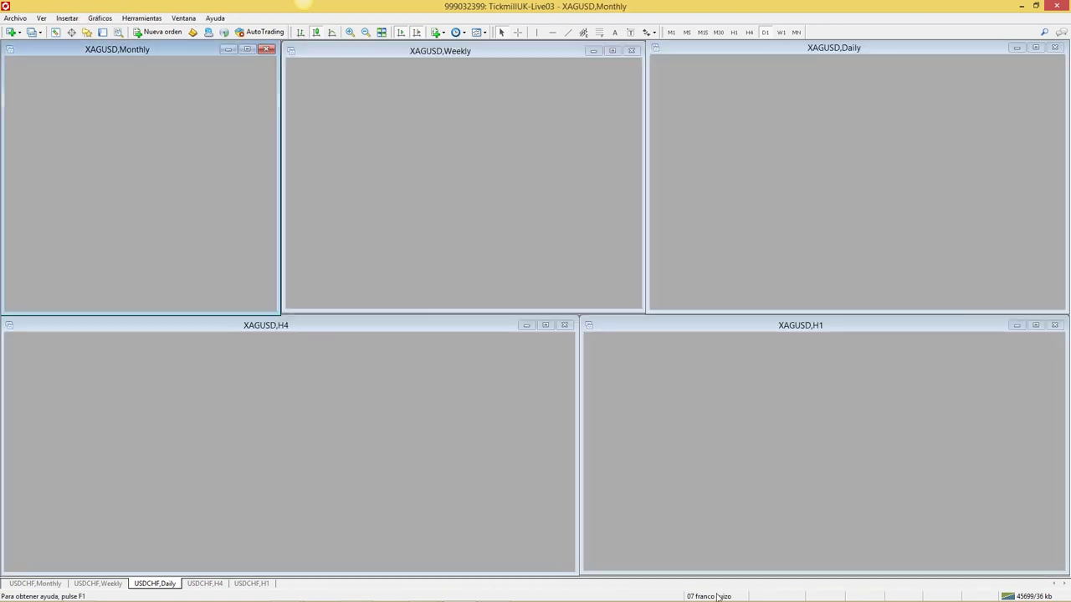
left_click(718, 596)
left_click(741, 407)
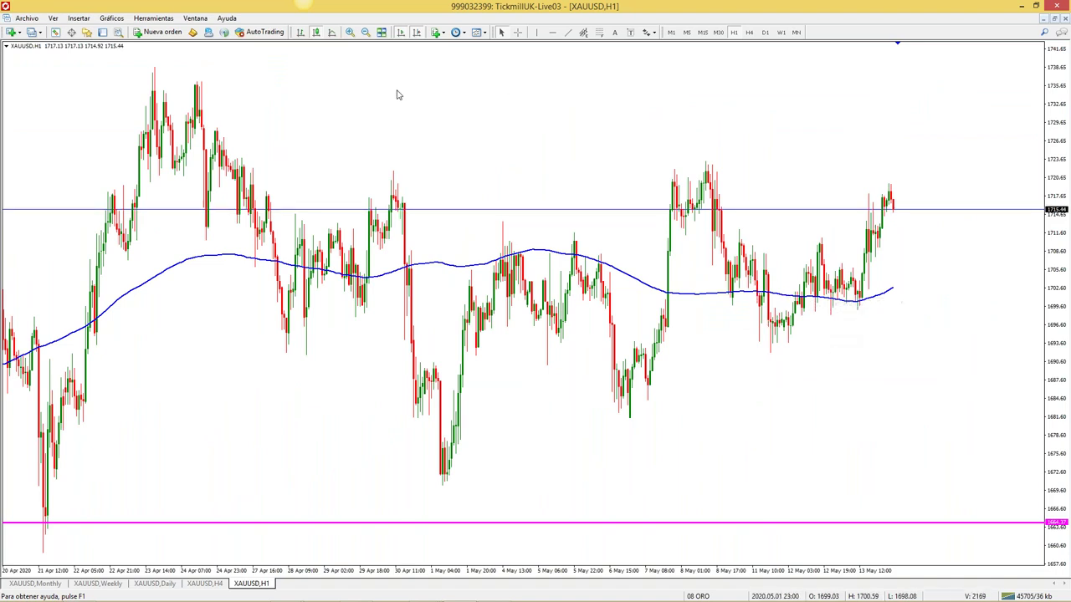
Examine the recent XAUUSD H1 price action at closer and wider scales, and return to the multi-timeframe layout
left_click(351, 31)
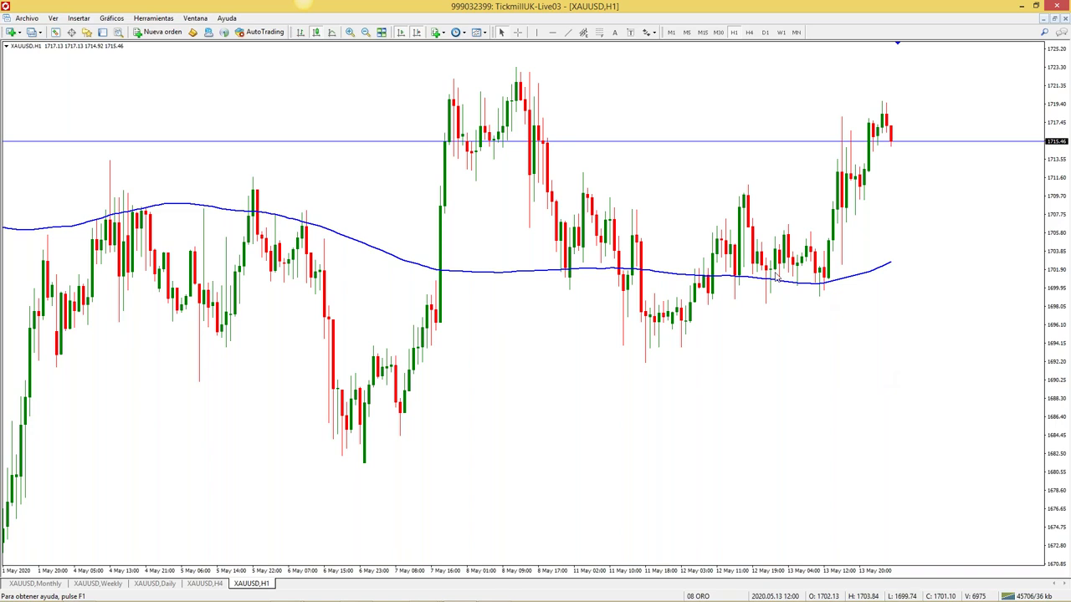
left_click(366, 32)
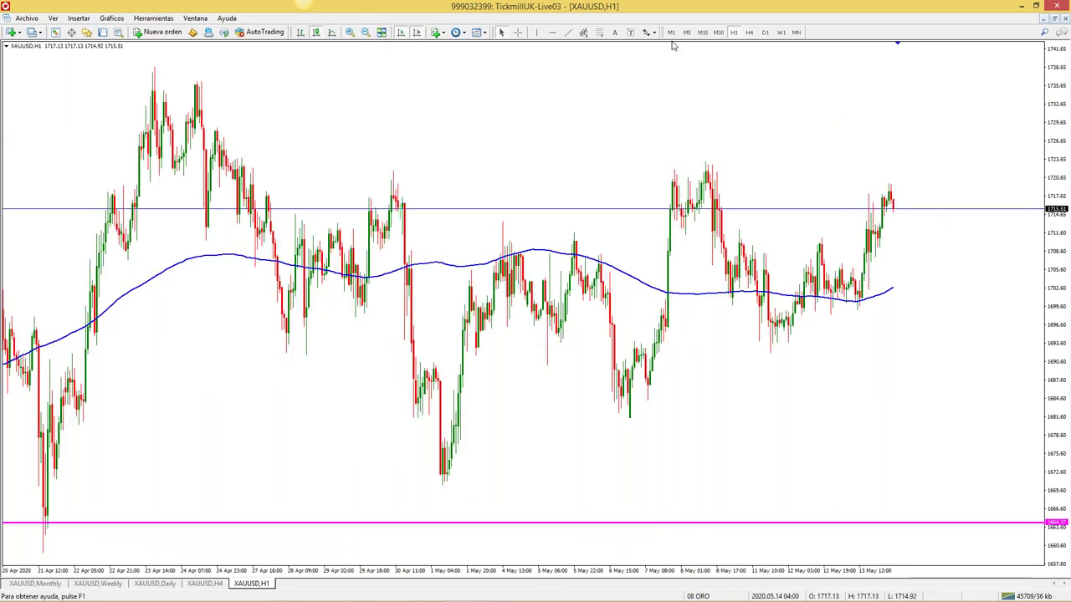
left_click(349, 31)
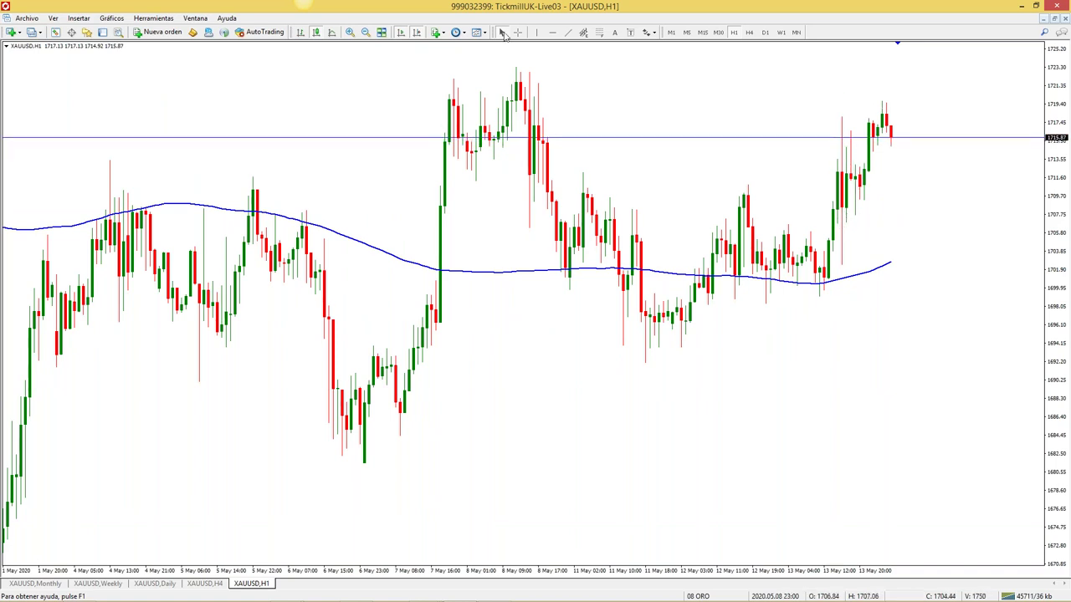
left_click(365, 32)
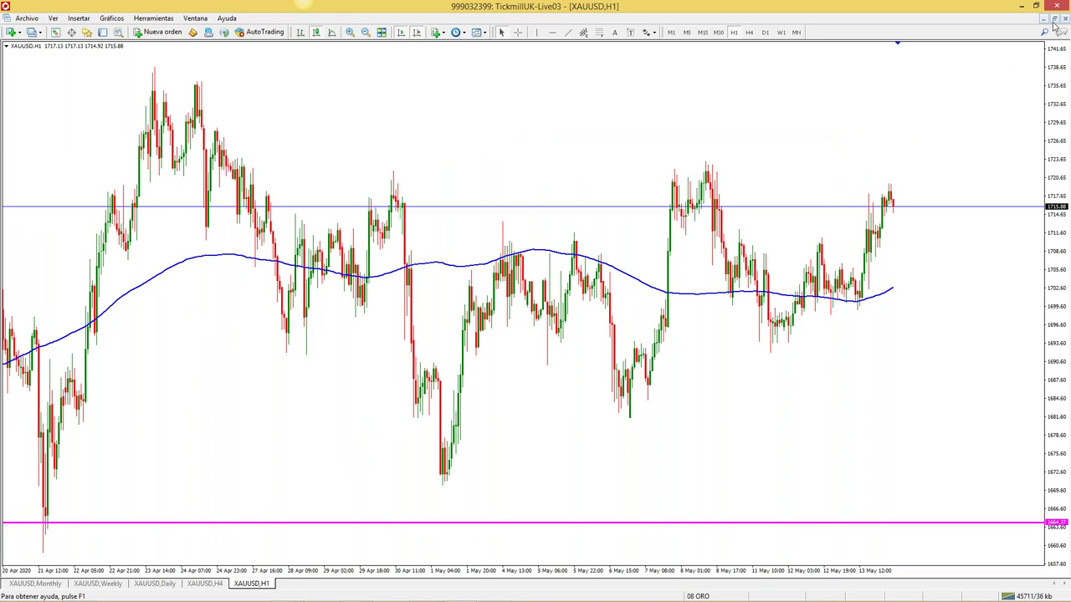
left_click(1053, 19)
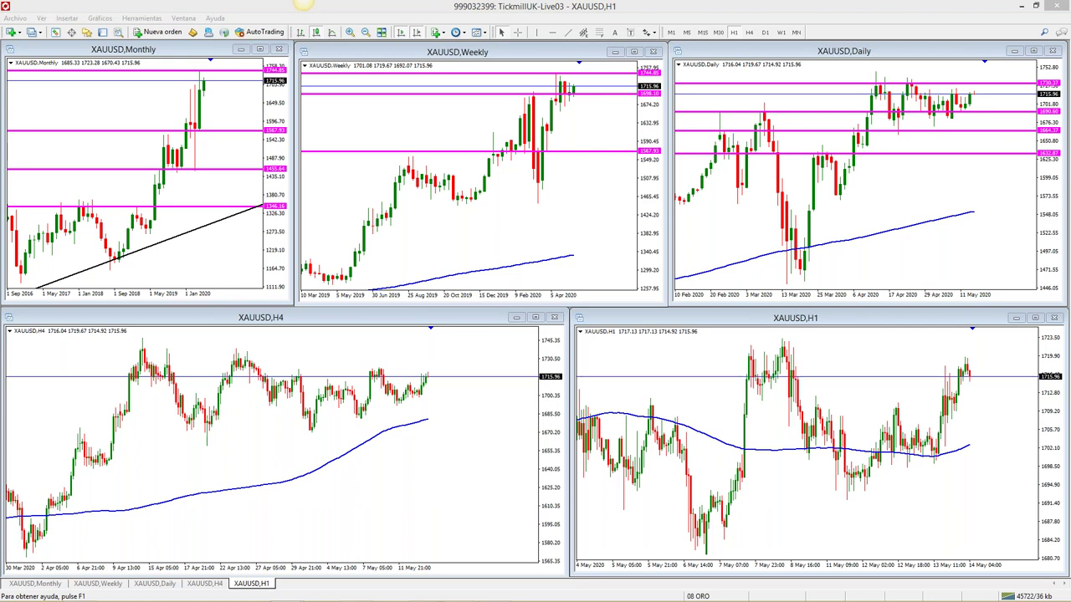
Load the 23 USD MXN profile, view the USDMXN H1 chart maximized, and restore the multi-timeframe layout
left_click(698, 595)
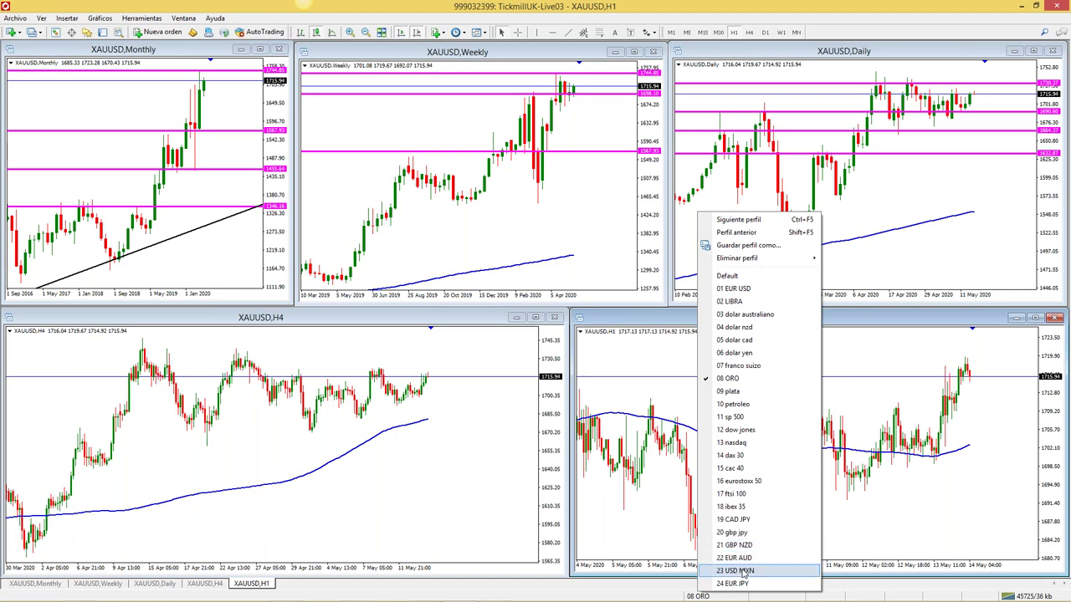
left_click(741, 571)
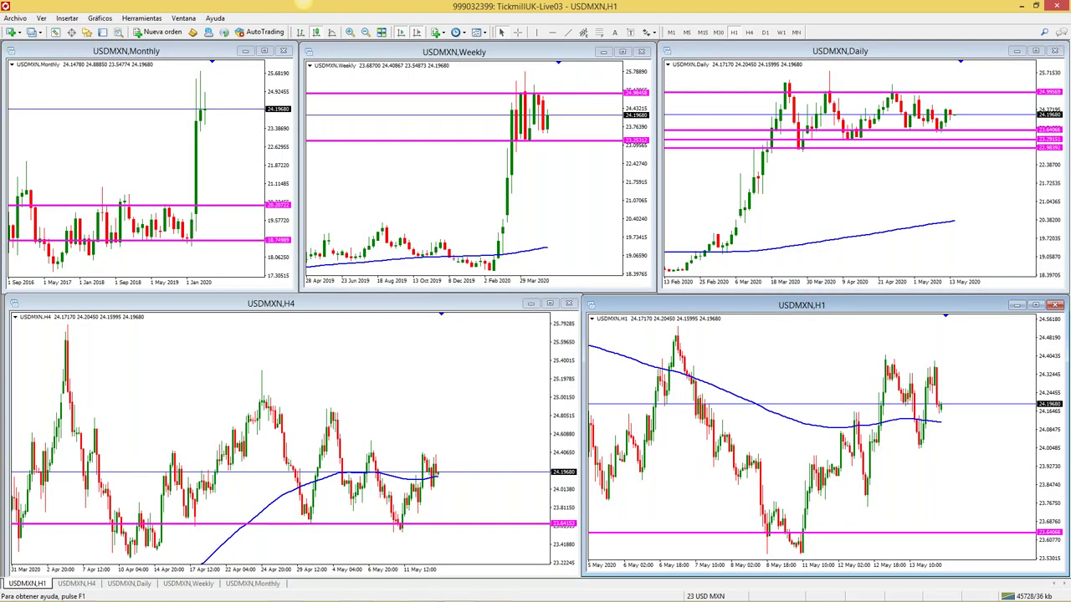
left_click(1035, 304)
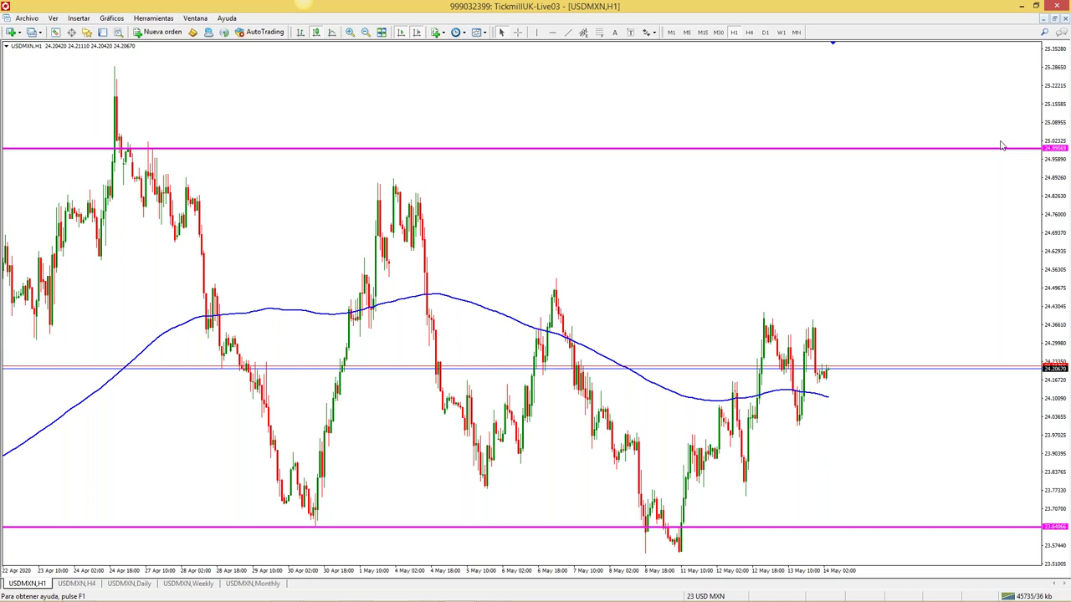
left_click(1055, 18)
key("alt+r")
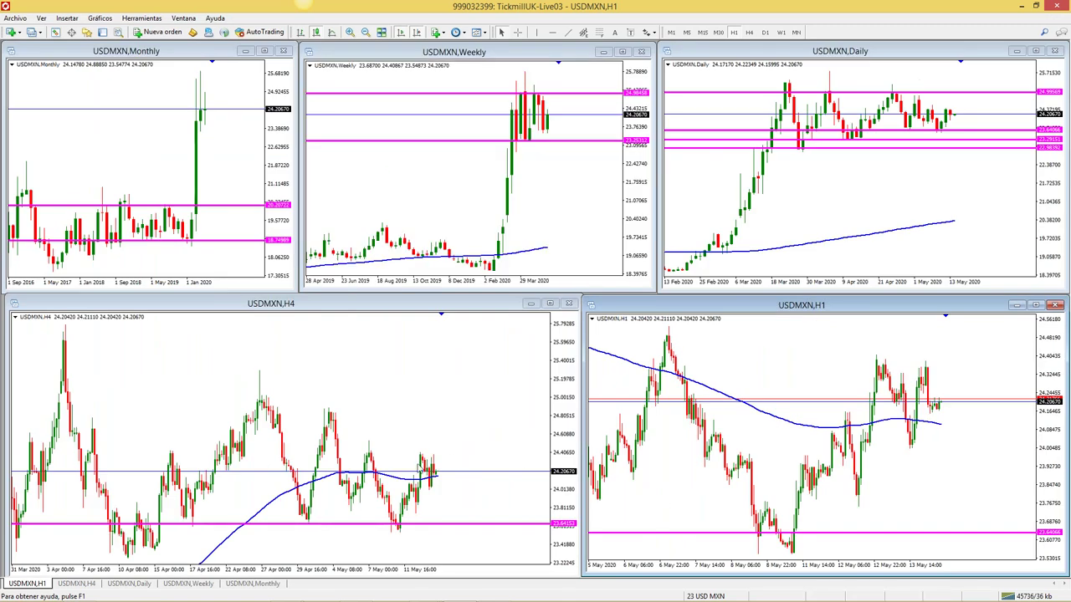
Examine the maximized USDMXN H4 chart at closer and wider scales, and restore the multi-timeframe layout
left_click(549, 303)
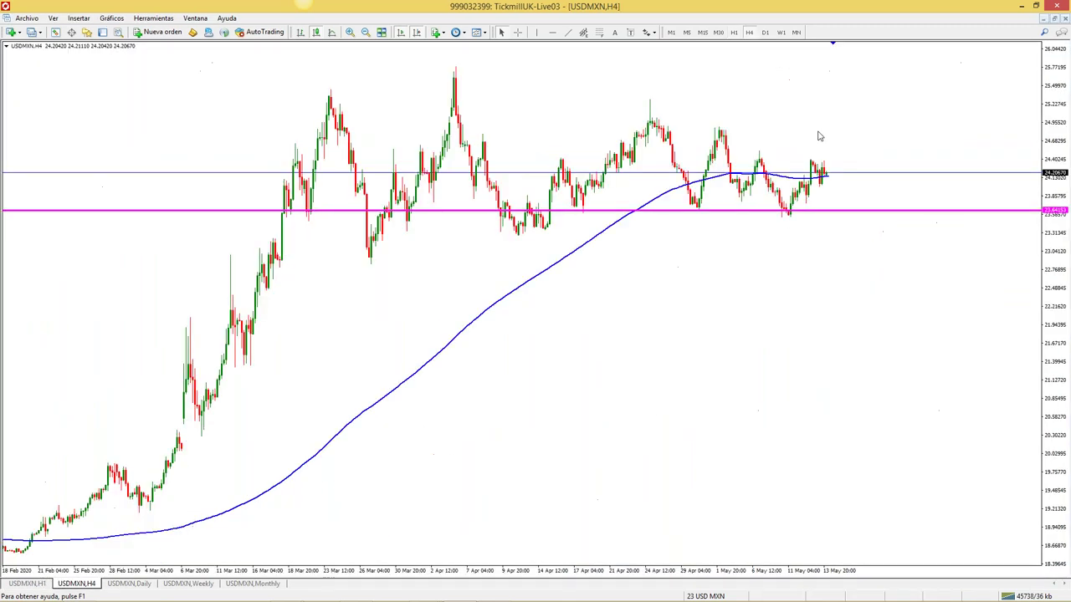
left_click(351, 31)
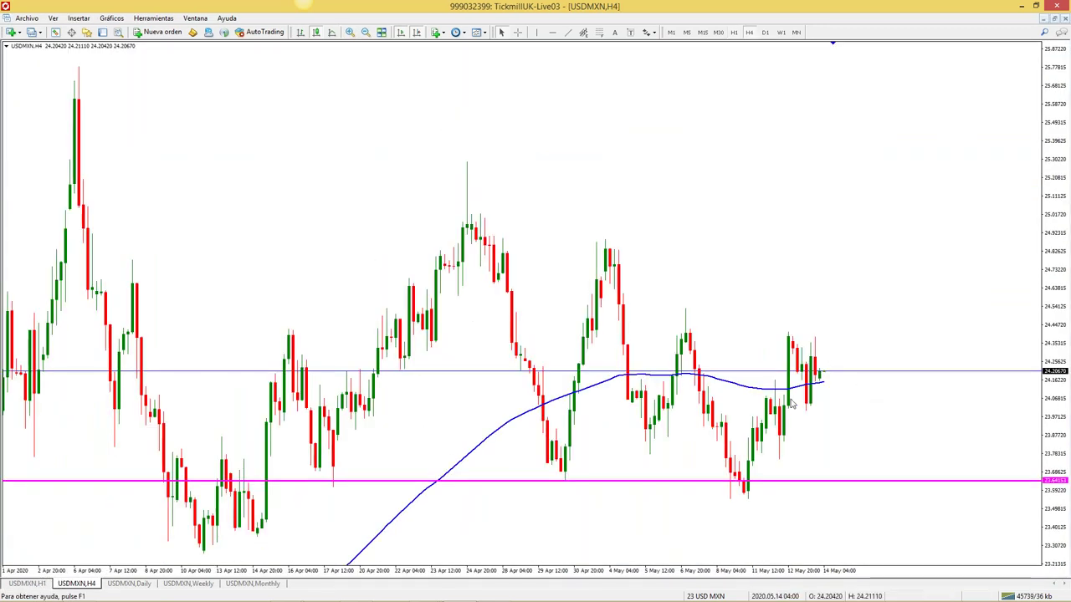
left_click(365, 32)
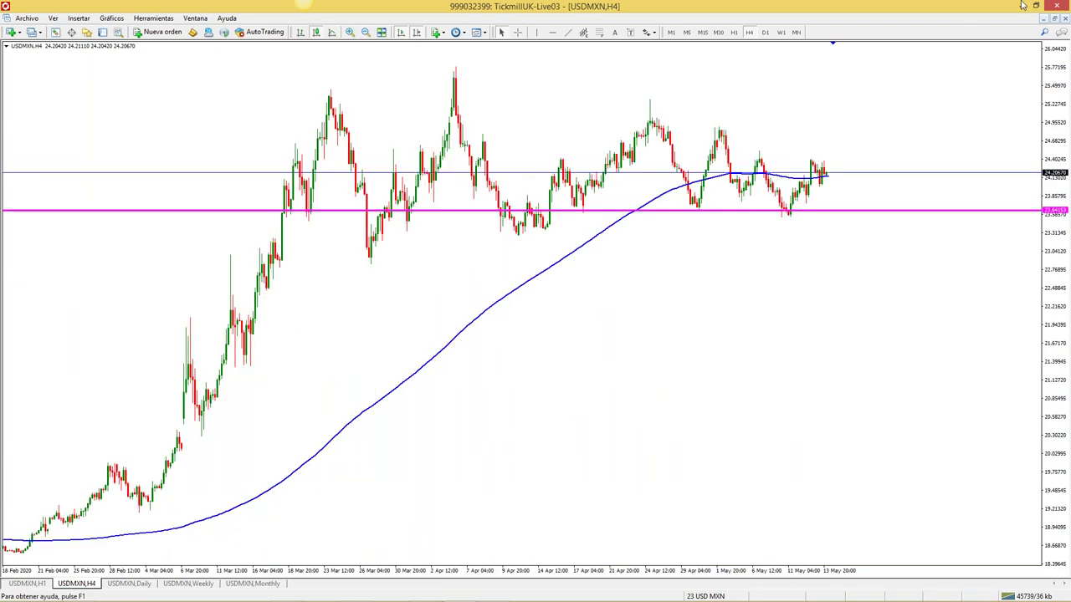
left_click(1055, 18)
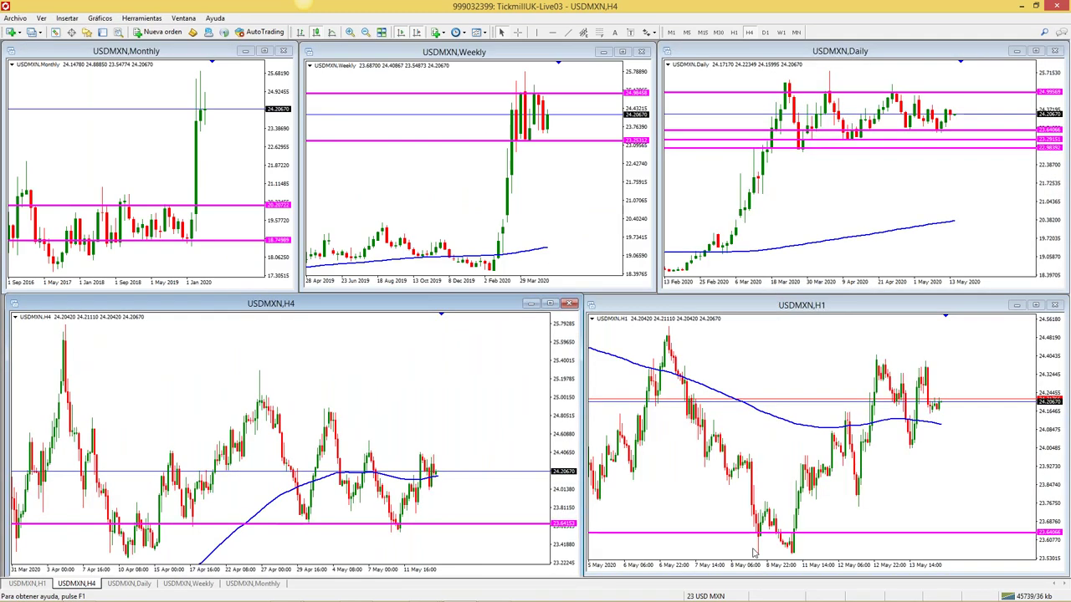
Load the 22 EUR AUD profile and maximize the EURAUD H1 chart
left_click(735, 594)
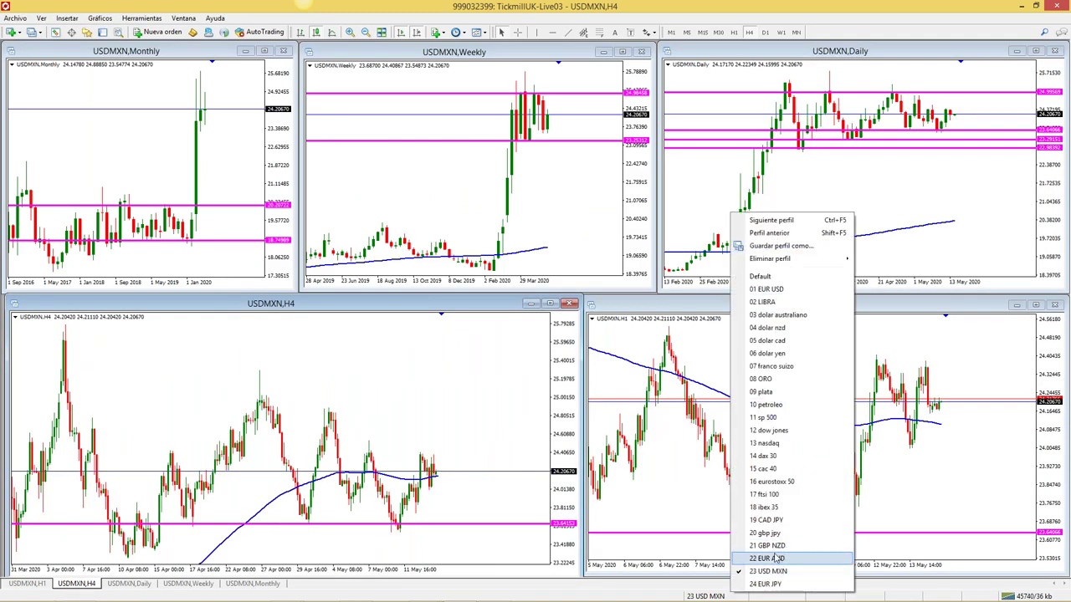
left_click(776, 558)
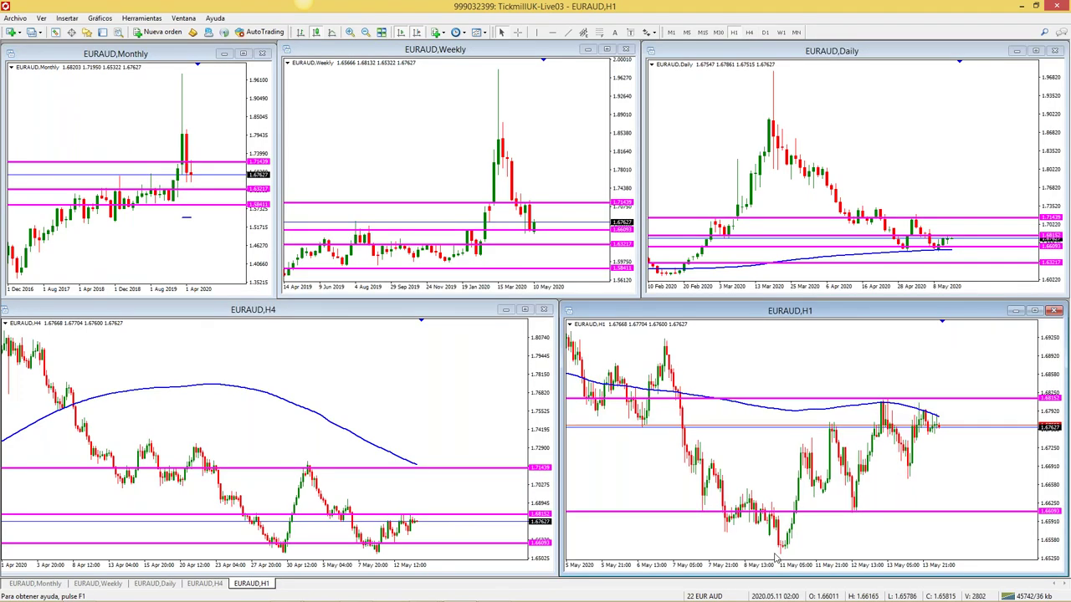
left_click(1034, 311)
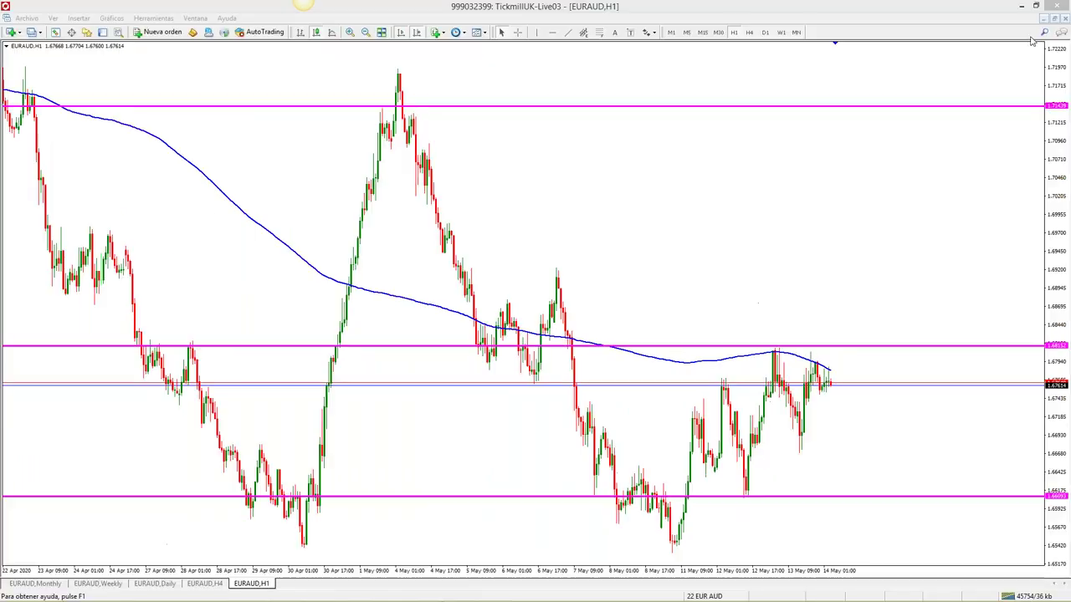
Enlarge the EURAUD weekly chart to review its price levels, and return to the tiled chart layout
left_click(1054, 19)
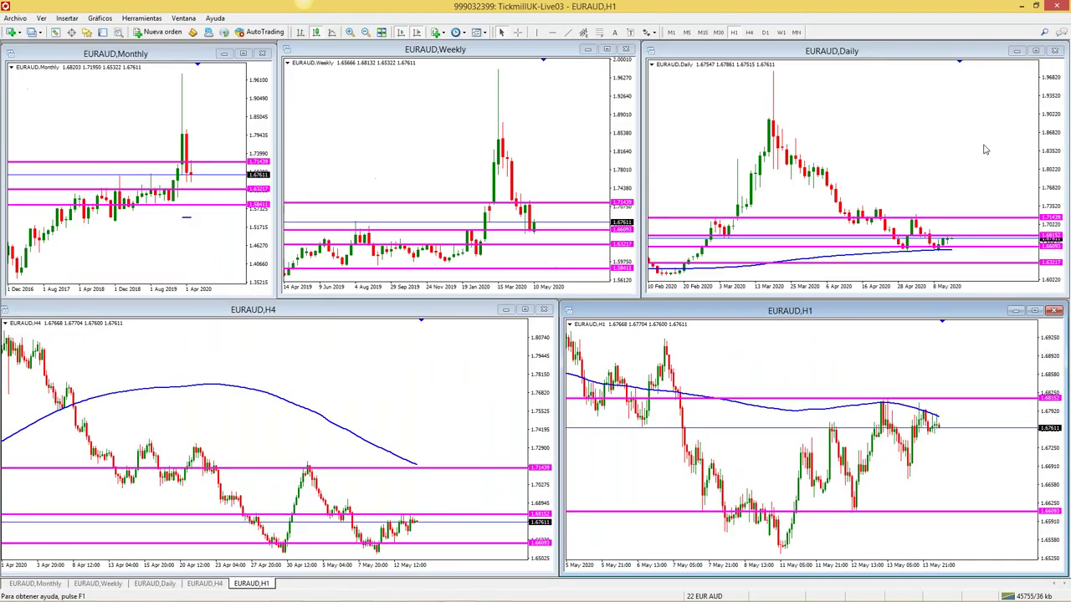
left_click(607, 51)
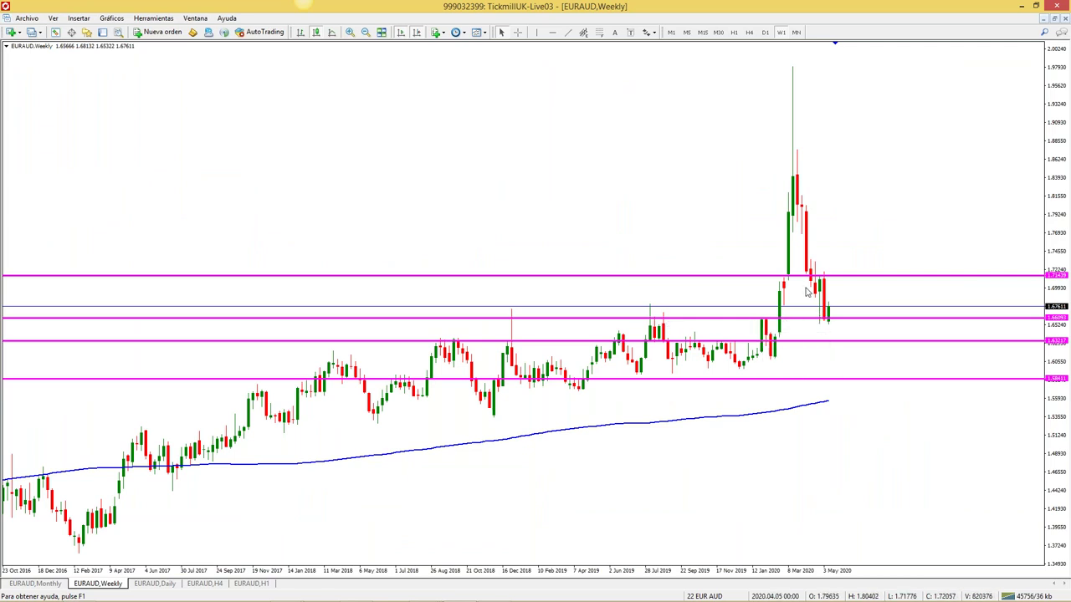
left_click(1054, 20)
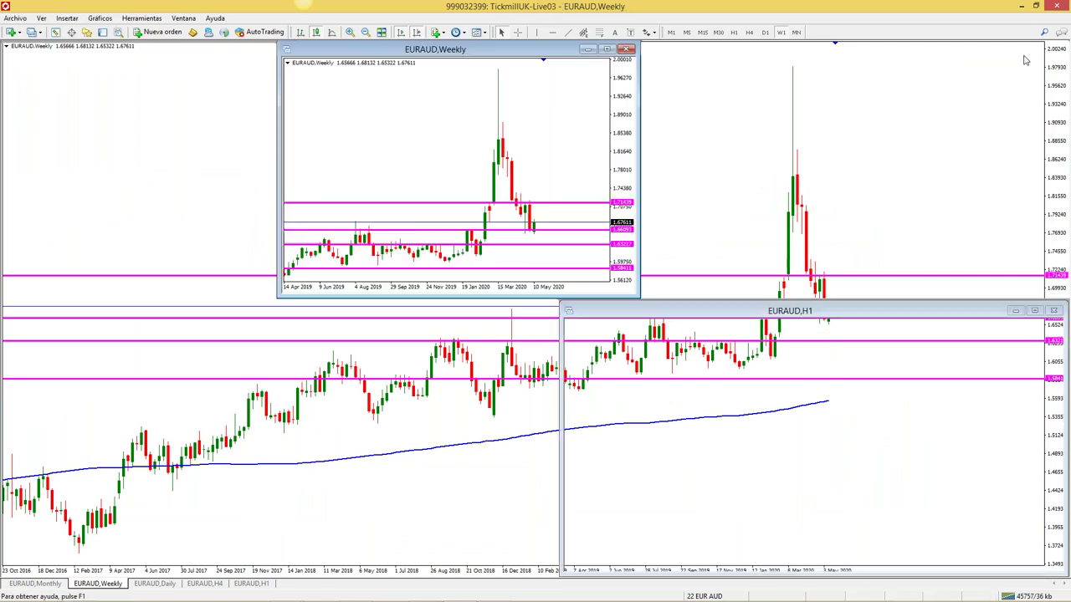
Load the "06 dolar yen" profile and enlarge the USDJPY daily chart
left_click(704, 596)
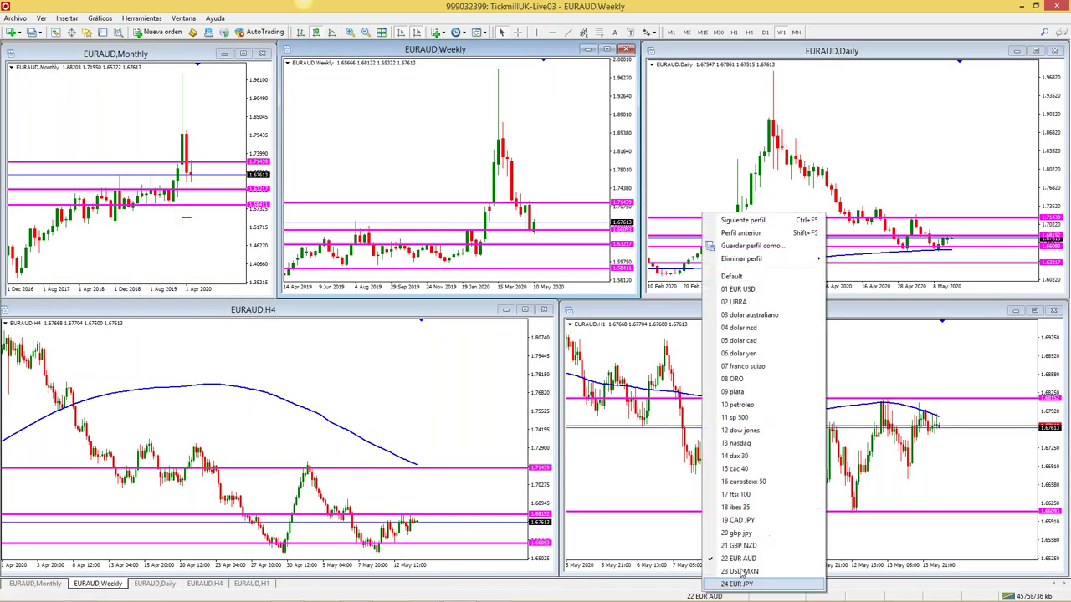
left_click(757, 354)
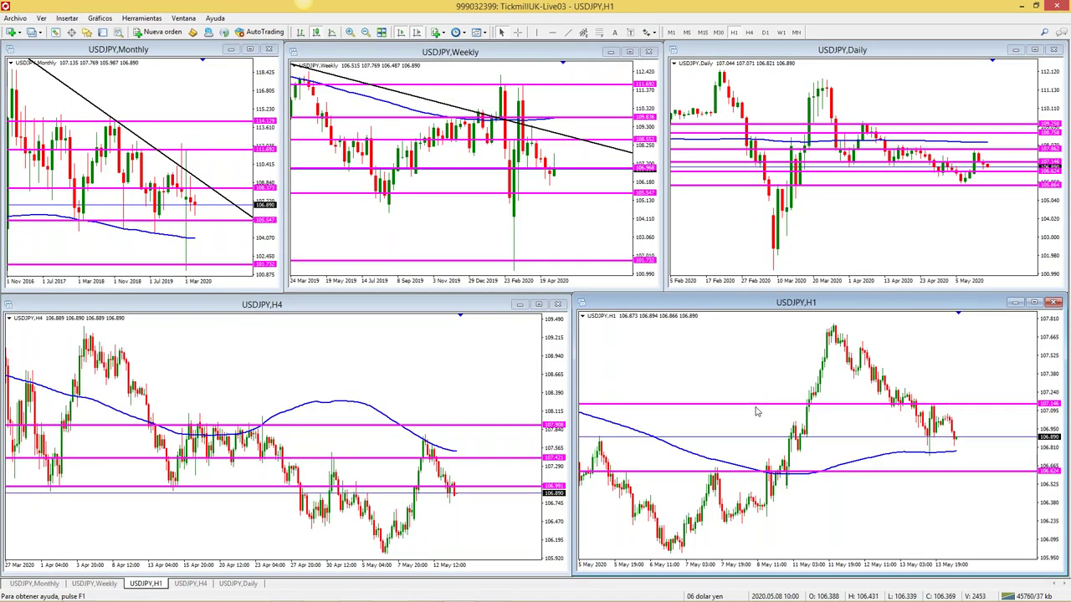
left_click(1034, 50)
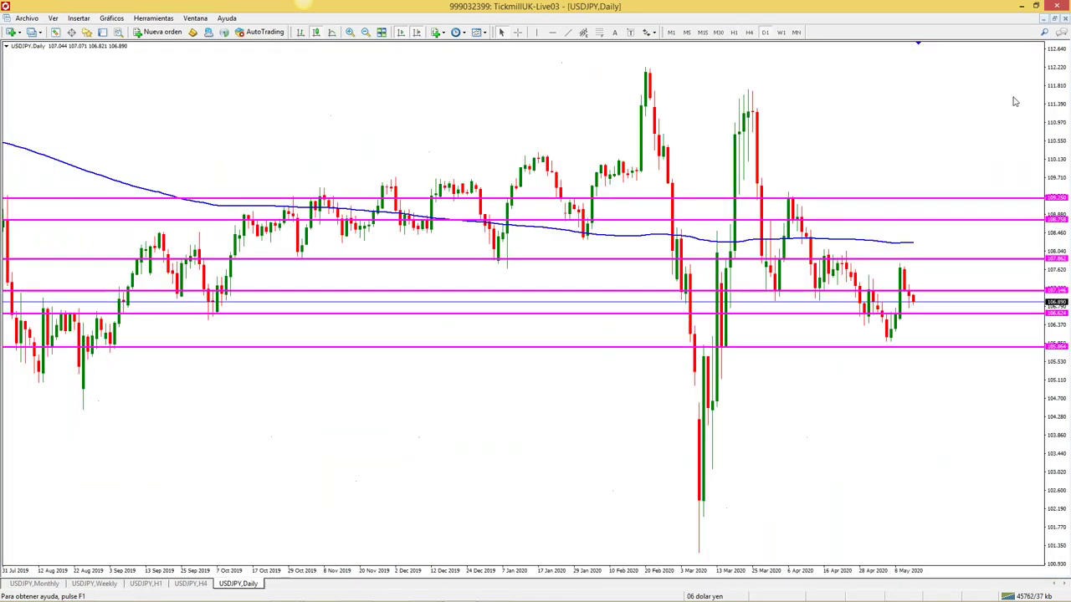
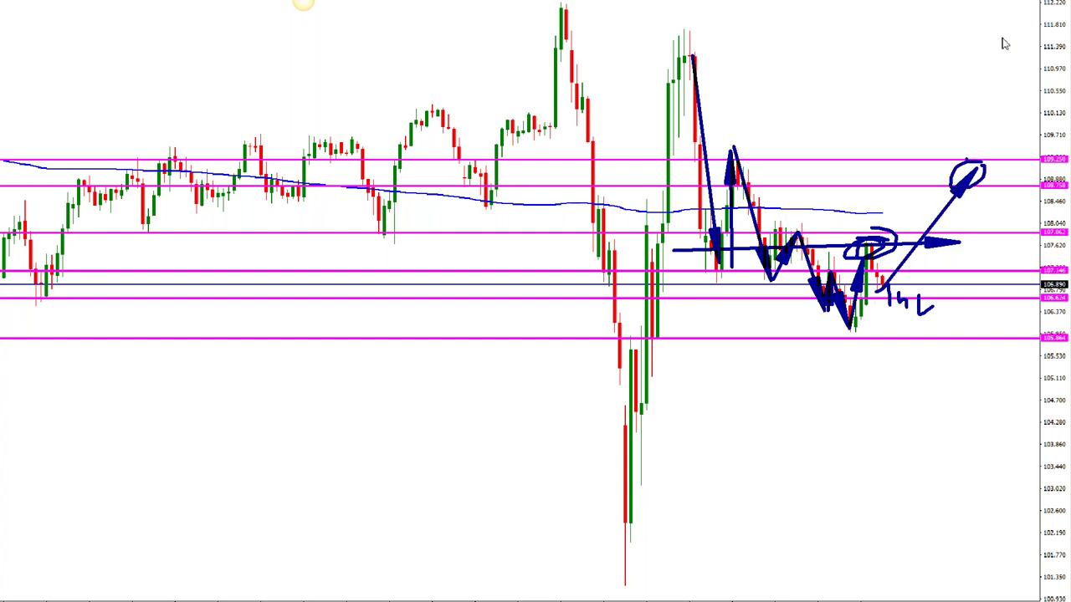
Clear the pen marks from the USDJPY daily chart and enlarge the USDJPY H1 chart instead
key("Escape")
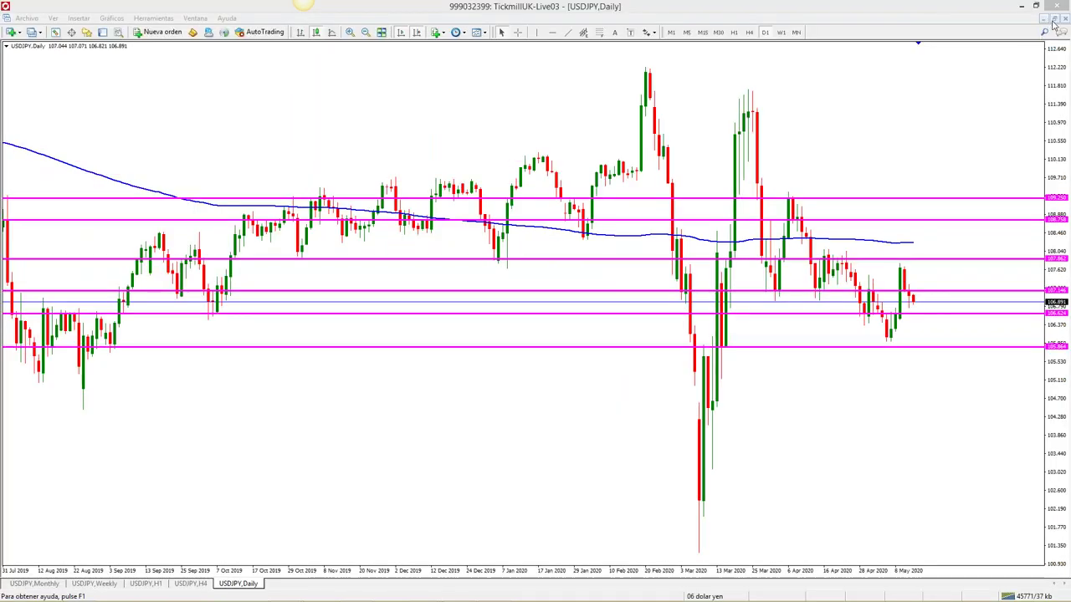
left_click(1053, 18)
double_click(694, 305)
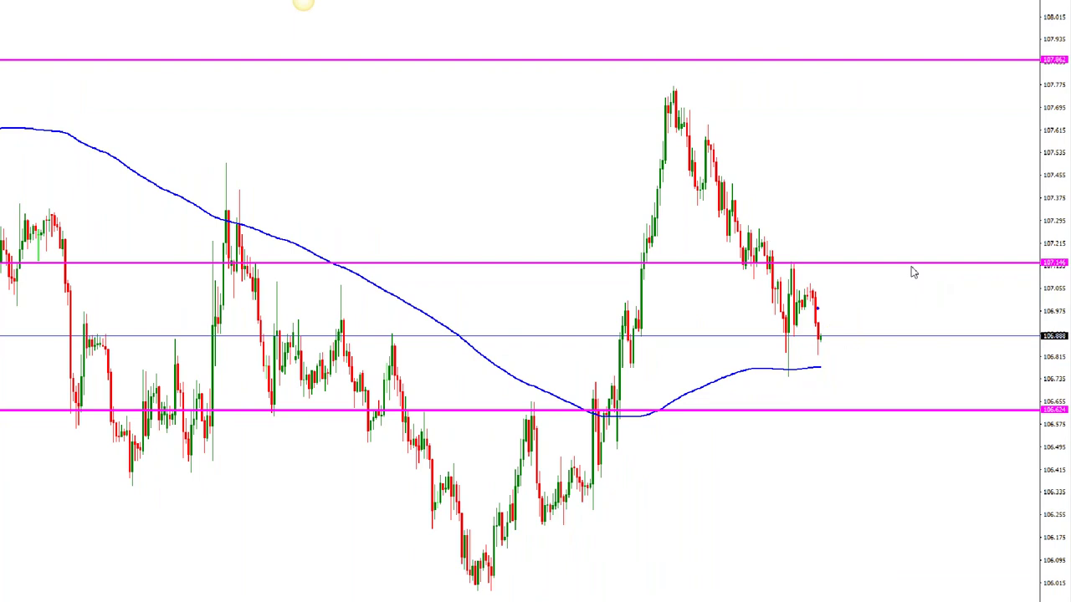
Sketch arrows along the last fall, from the 106.0 low, and through 107.146 up to 107.862, circling the key levels and current price
mouse_move(823, 337)
left_mouse_down()
mouse_move(854, 237)
mouse_move(874, 261)
left_mouse_up()
mouse_move(895, 225)
left_mouse_down()
mouse_move(807, 288)
mouse_move(897, 225)
left_mouse_up()
mouse_move(870, 261)
left_mouse_down()
mouse_move(903, 219)
mouse_move(977, 61)
mouse_move(949, 66)
left_mouse_up()
left_click_drag(678, 98, 827, 315)
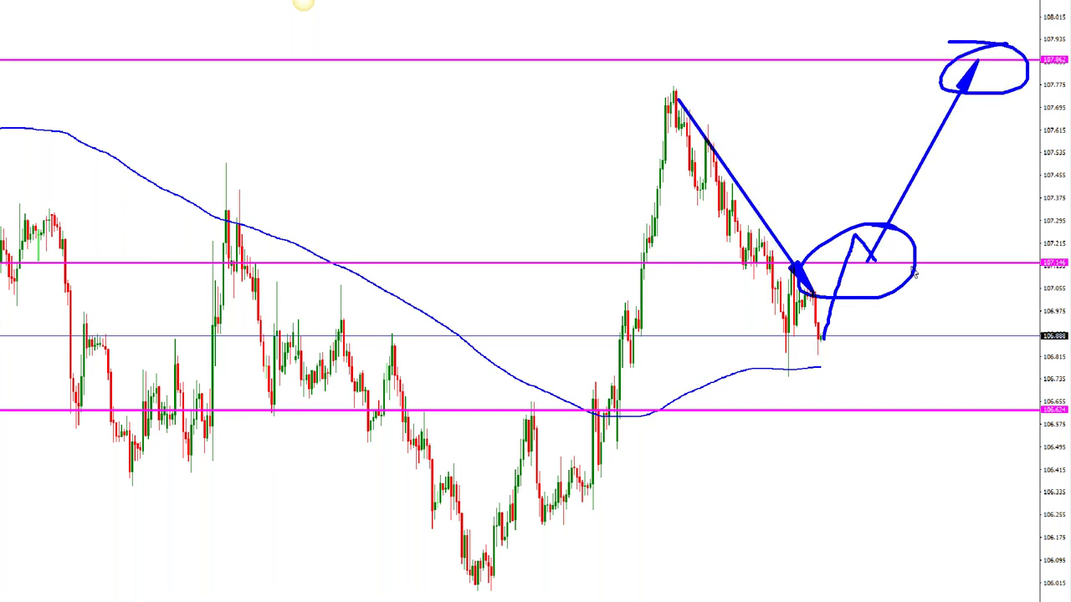
mouse_move(492, 576)
left_mouse_down()
mouse_move(593, 514)
mouse_move(751, 376)
mouse_move(782, 361)
left_mouse_up()
mouse_move(841, 336)
left_mouse_down()
mouse_move(782, 350)
mouse_move(837, 343)
left_mouse_up()
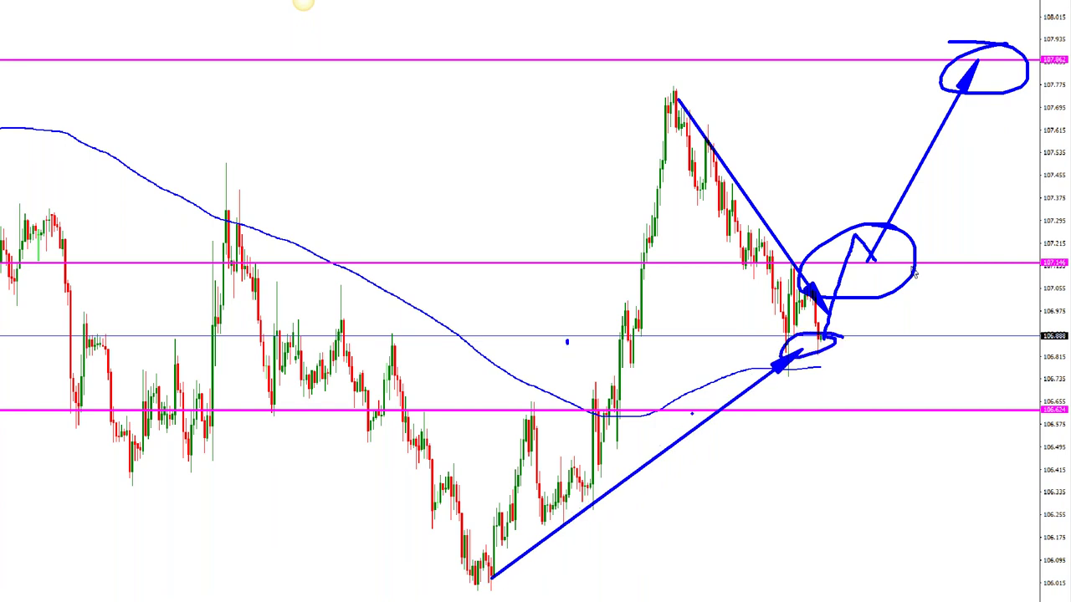
Sketch rising curves beneath the projected path and a flat loop near 107.862, and clear all pen marks
left_click_drag(567, 341, 948, 306)
left_click_drag(823, 221, 1020, 144)
mouse_move(883, 116)
left_mouse_down()
mouse_move(974, 115)
mouse_move(995, 93)
left_mouse_up()
left_click_drag(935, 56, 937, 75)
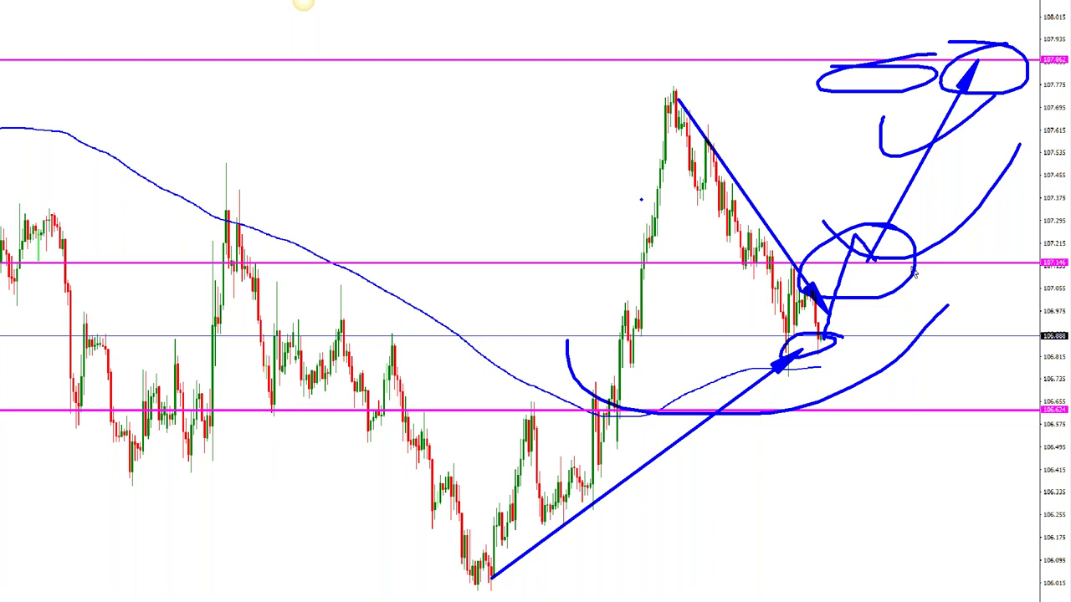
key("Escape")
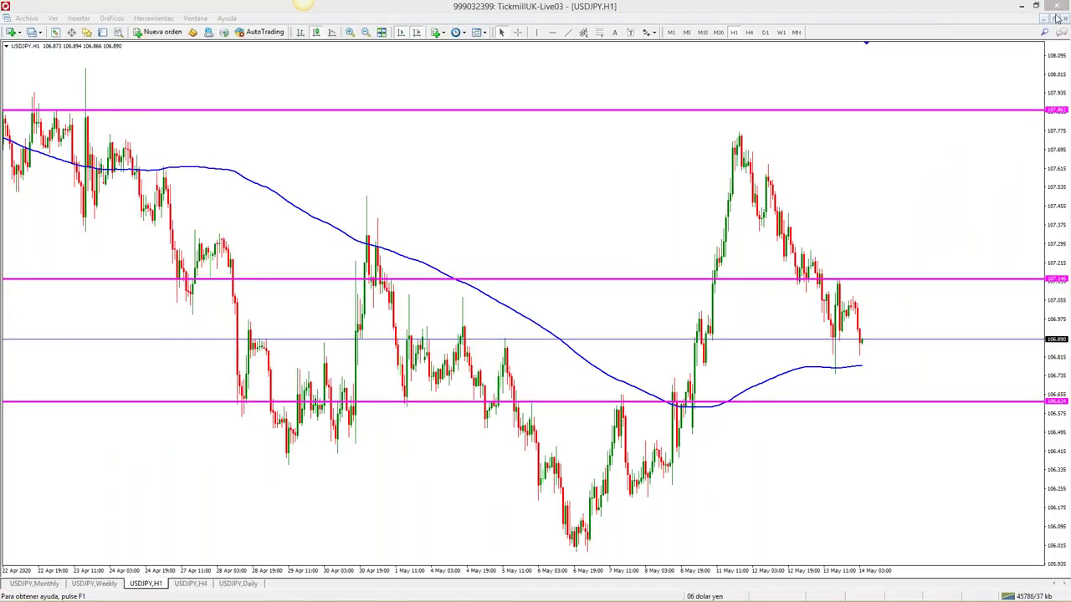
Load the "19 CAD JPY" profile and enlarge the CADJPY H1 chart
key("alt+r")
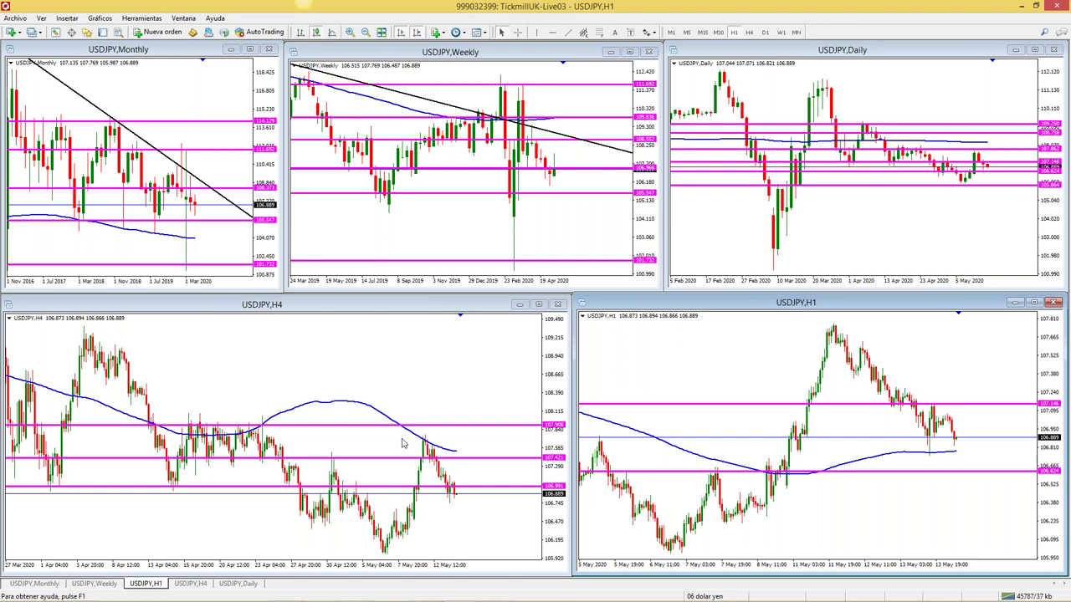
left_click(710, 596)
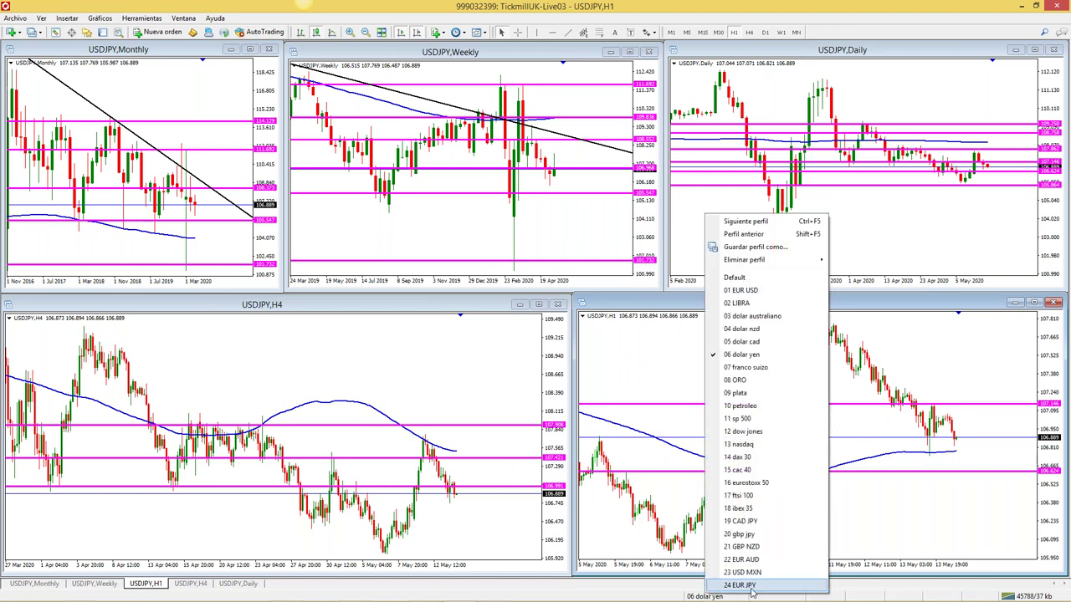
left_click(742, 521)
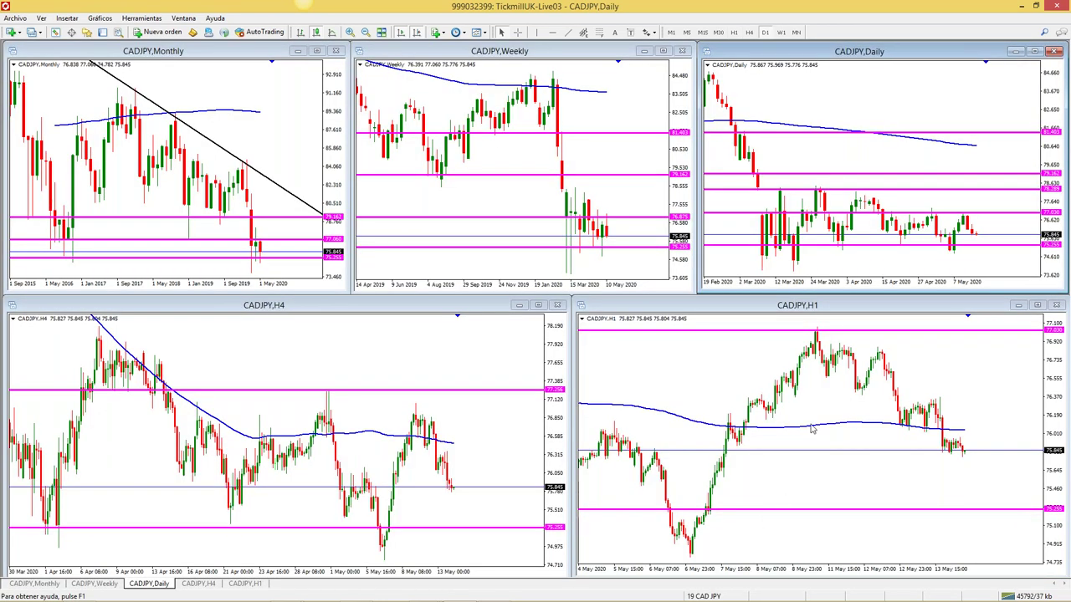
left_click(1036, 304)
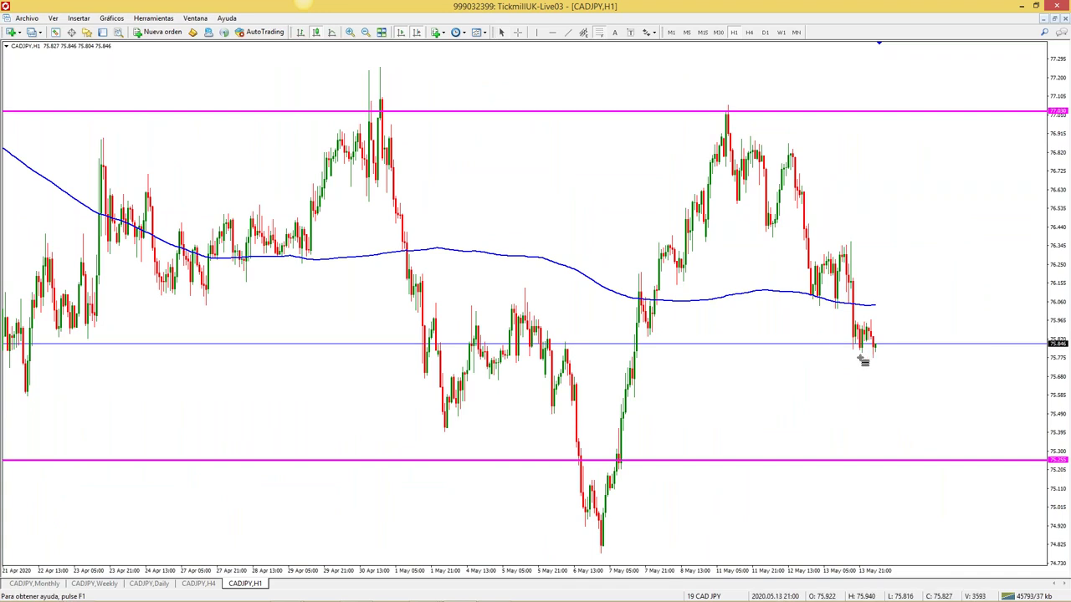
Project a CADJPY short trade with entry at about 75.768 and stop loss at about 75.972, and delete the projection
left_click_drag(862, 360, 801, 319)
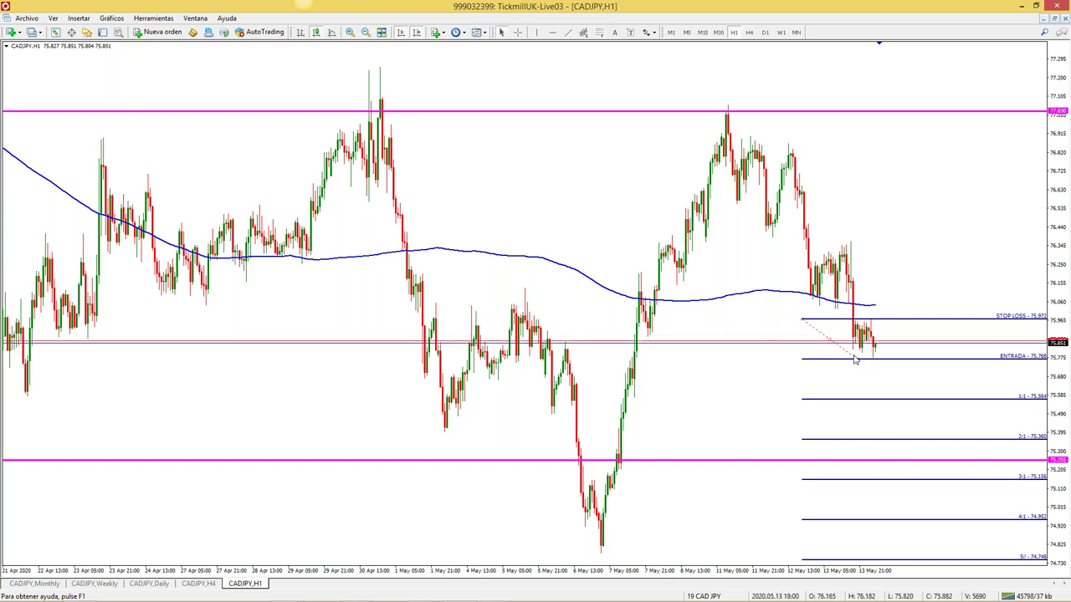
key("Delete")
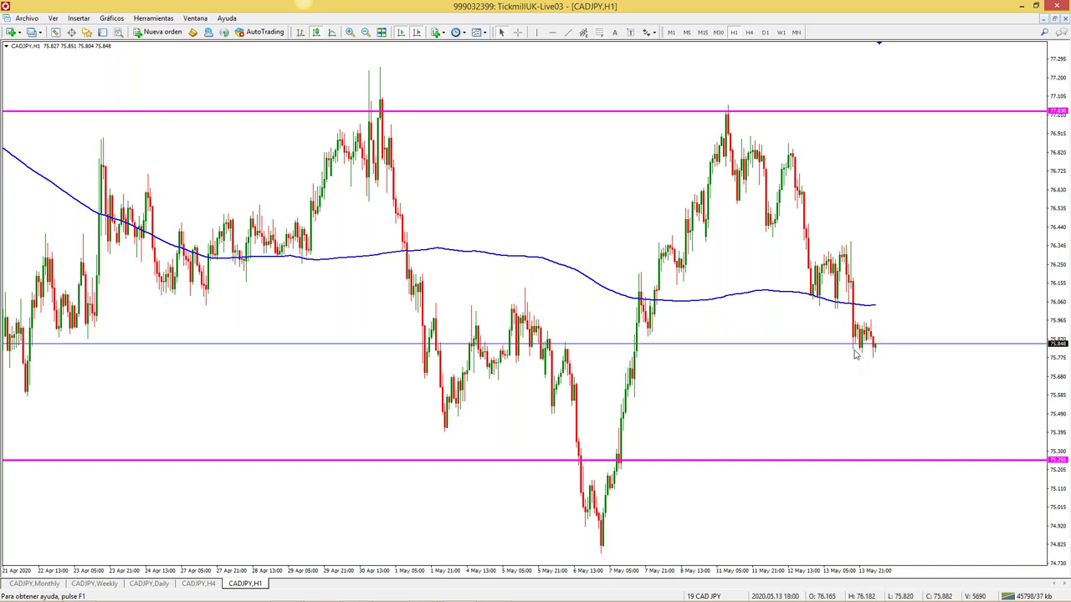
left_click(1054, 19)
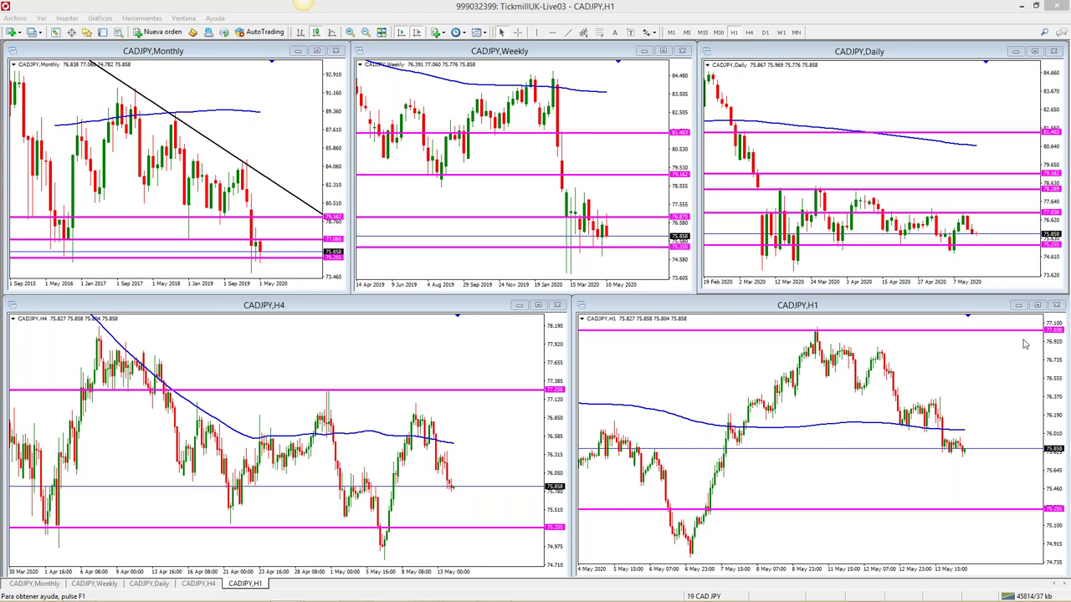
left_click(1037, 306)
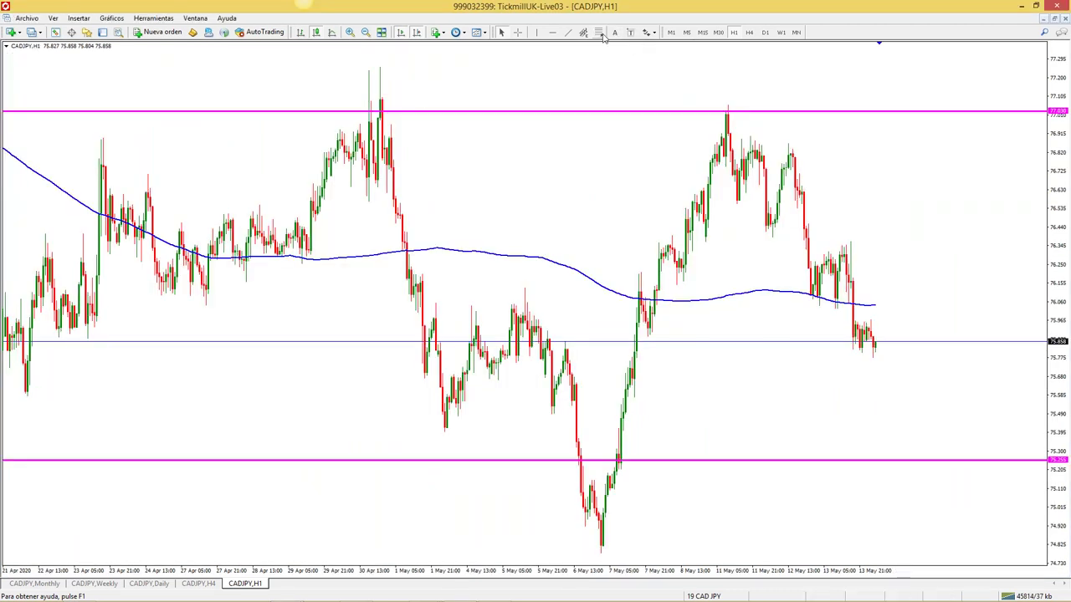
Draw a Fibonacci short projection with entry at about 75.771 and stop loss at about 75.947, inspect its targets, and delete it
left_click_drag(854, 358, 774, 327)
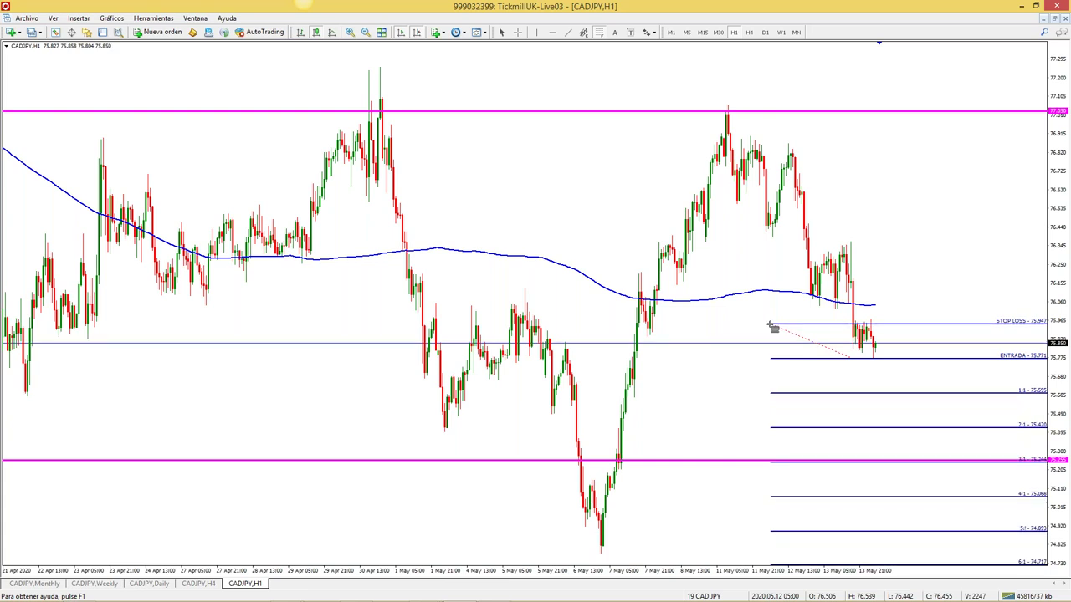
left_click_drag(774, 327, 774, 327)
key("plus")
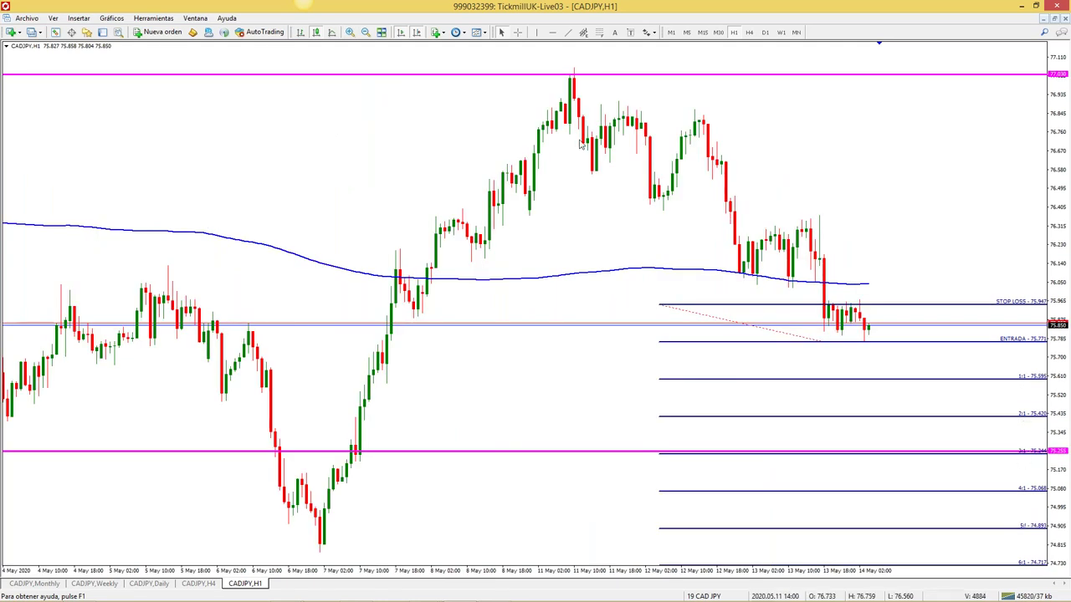
left_click(370, 34)
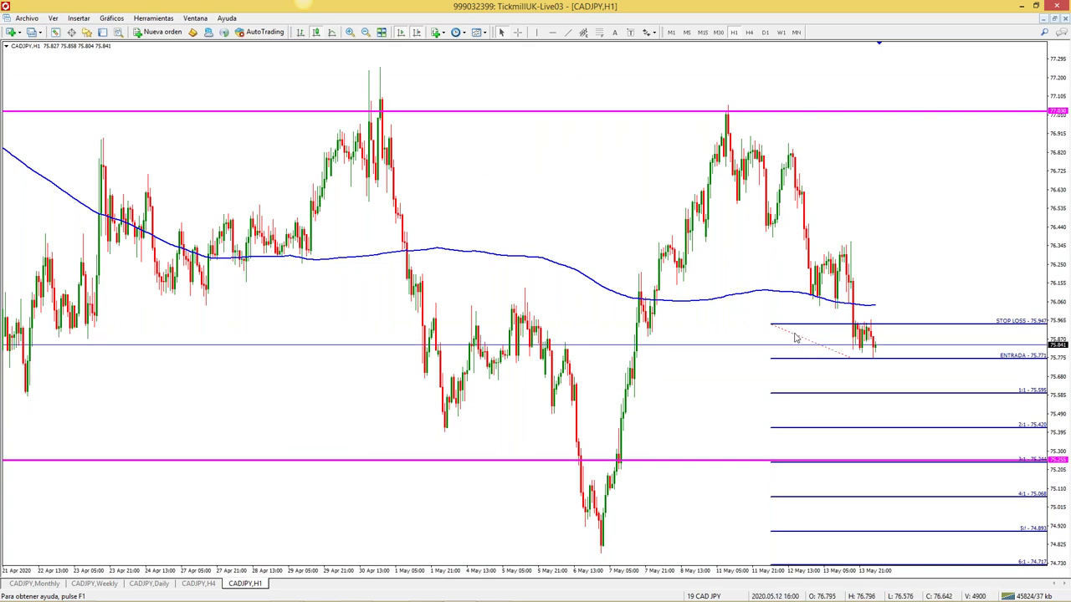
key("Delete")
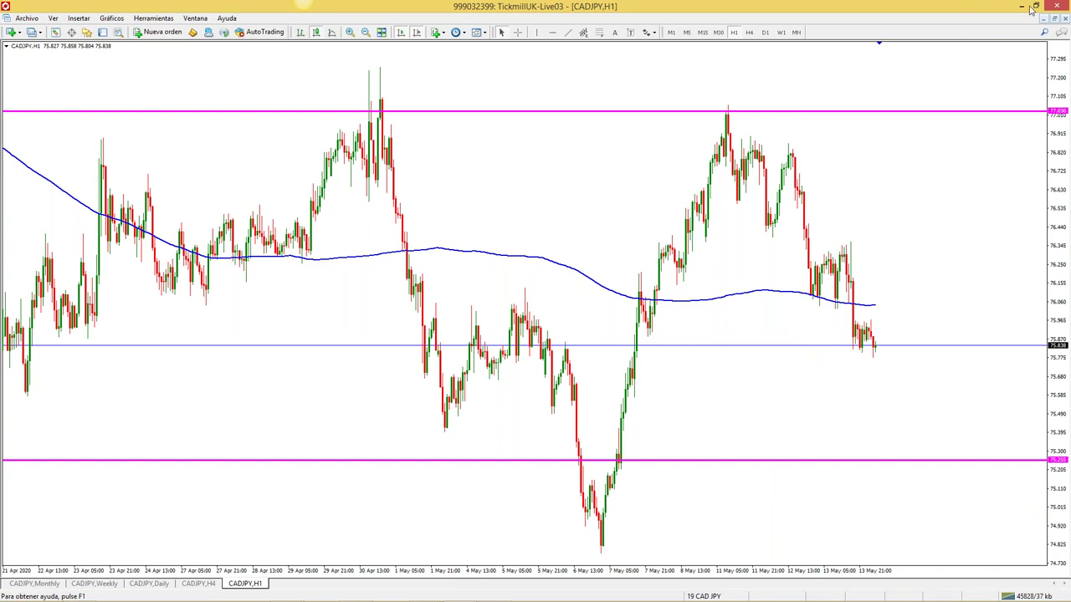
Return CADJPY to the tiled layout and load the Default profile
left_click(1054, 18)
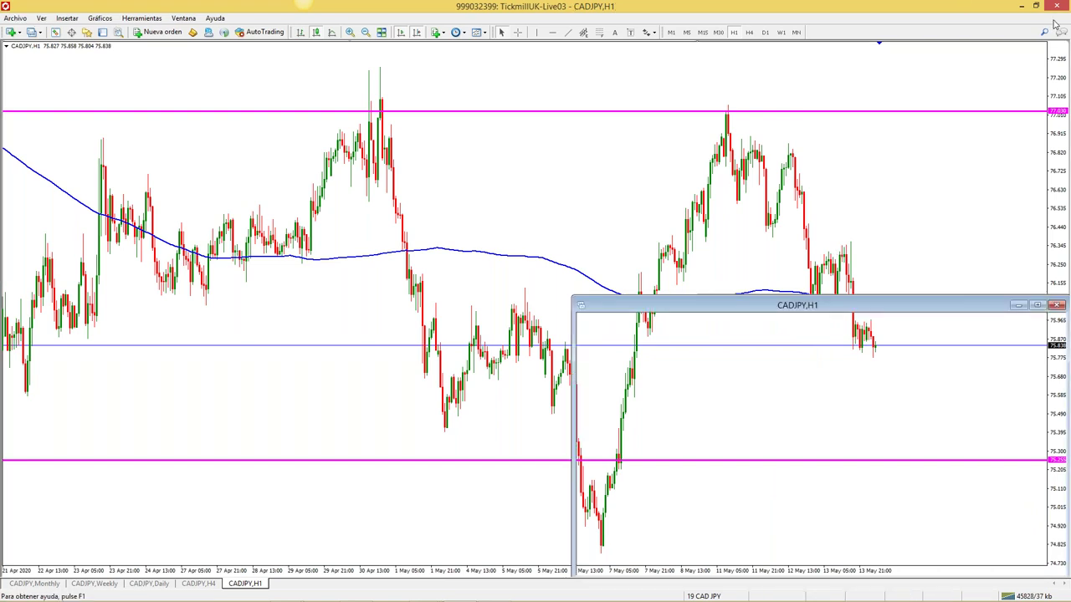
left_click(705, 592)
left_click(737, 282)
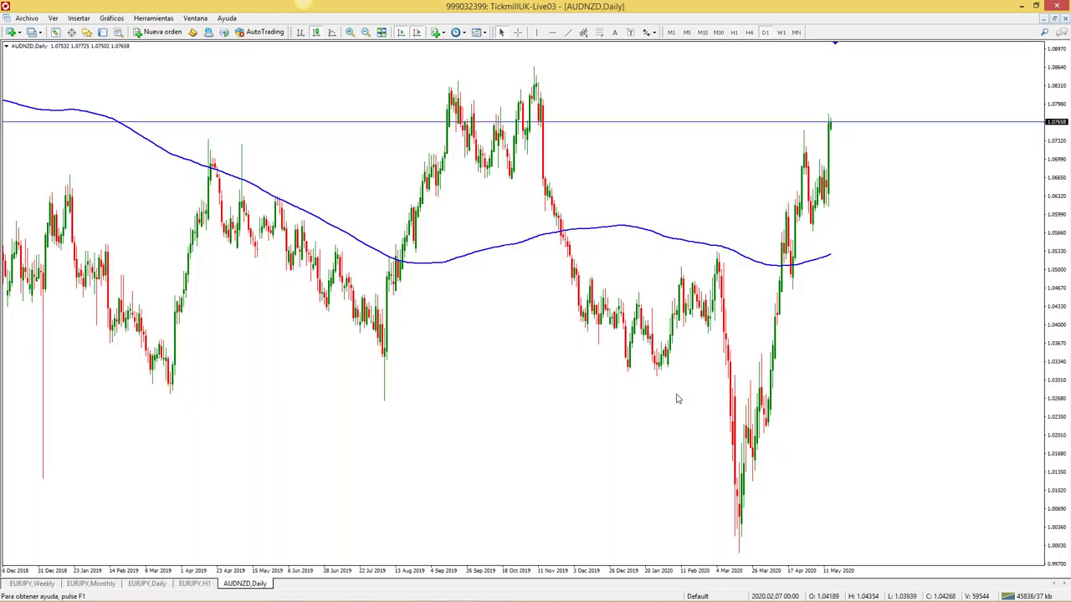
Show EURNZD in place of AUDNZD on the daily chart using the market watch list, and hide the list
key("ctrl+m")
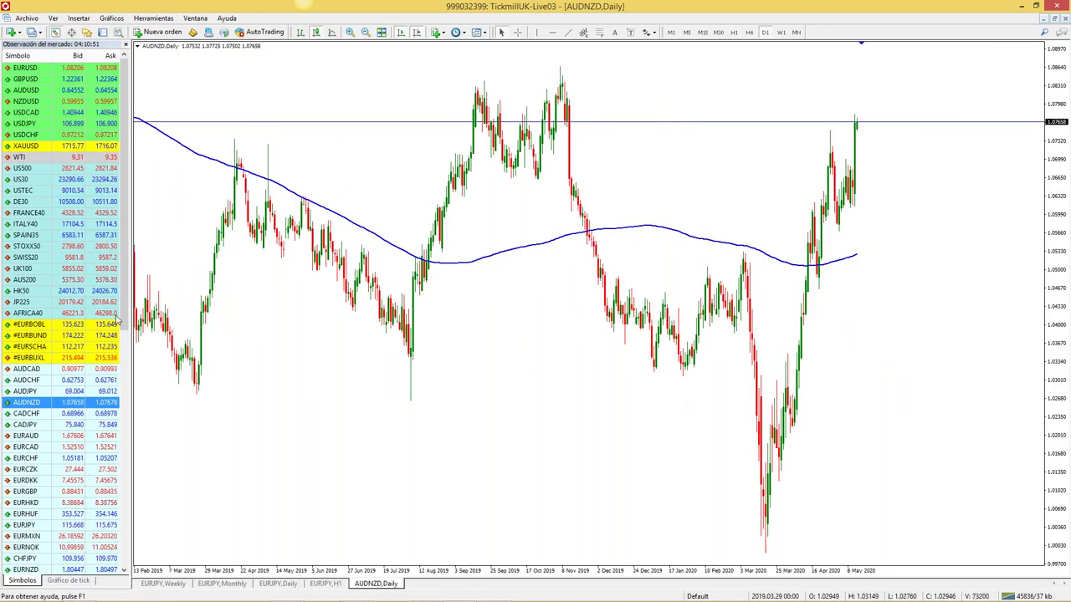
scroll(63, 393, "down", 1)
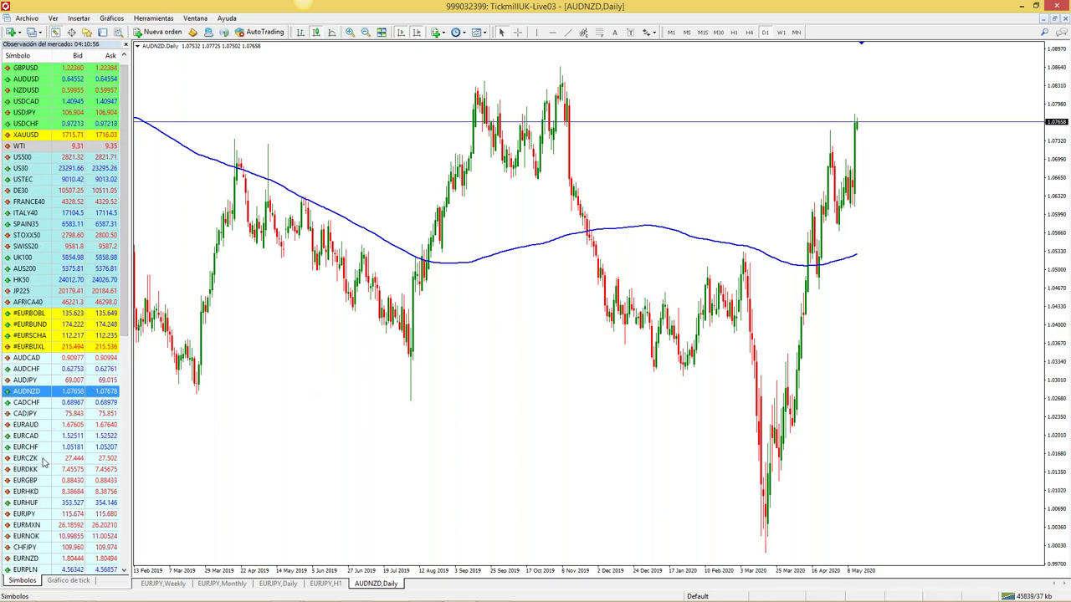
left_click(47, 557)
left_click_drag(266, 464, 279, 456)
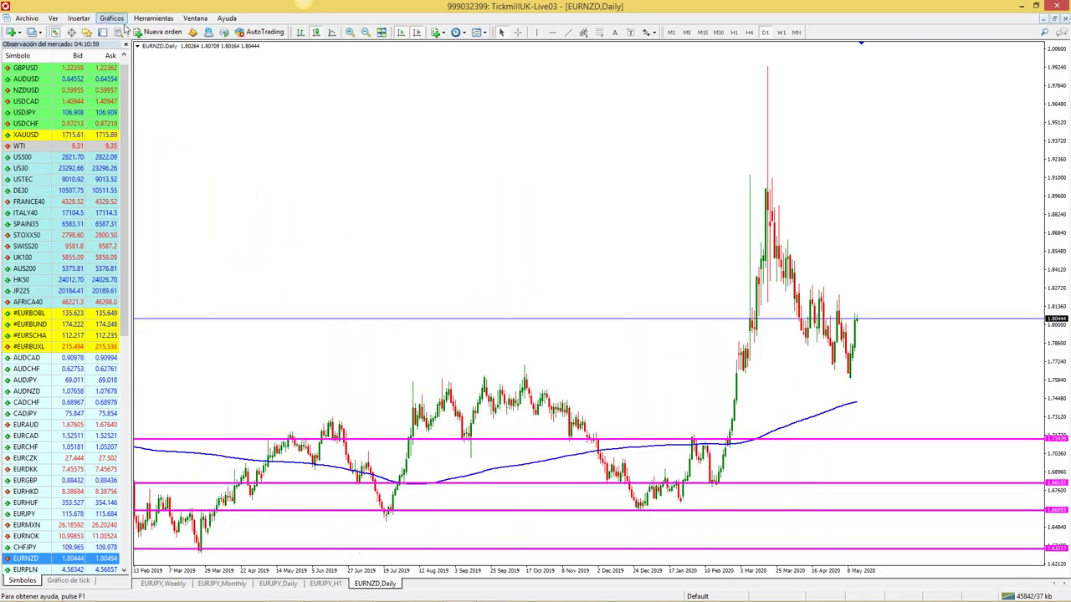
left_click(124, 43)
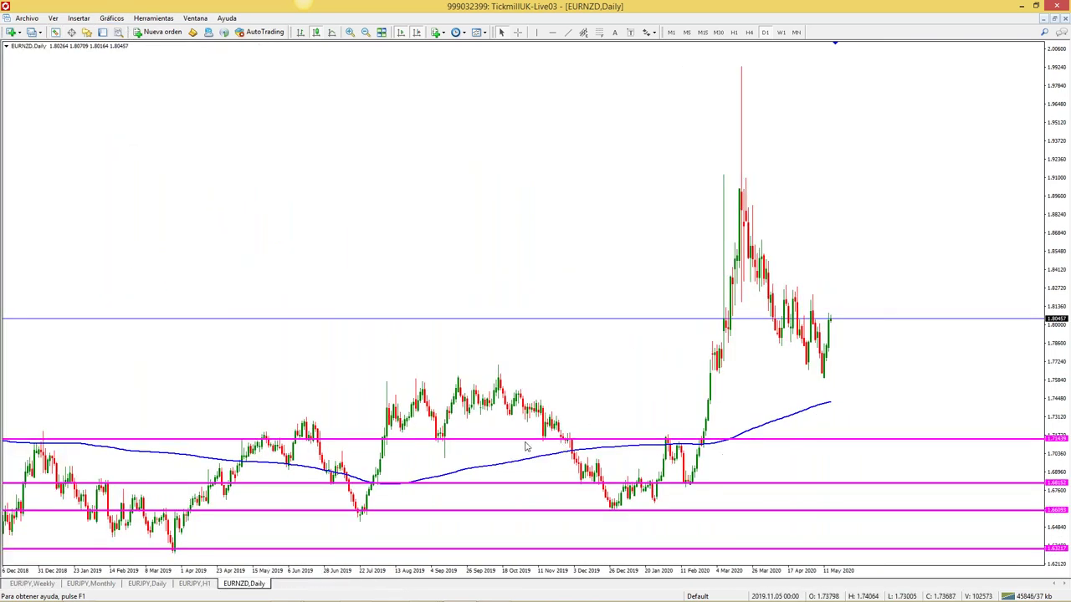
Move the four horizontal levels to about 1.79, 1.77, 1.82 and 1.81 on EURNZD, and switch the chart to the H4 timeframe
left_click_drag(526, 439, 527, 339)
left_click_drag(524, 484, 588, 369)
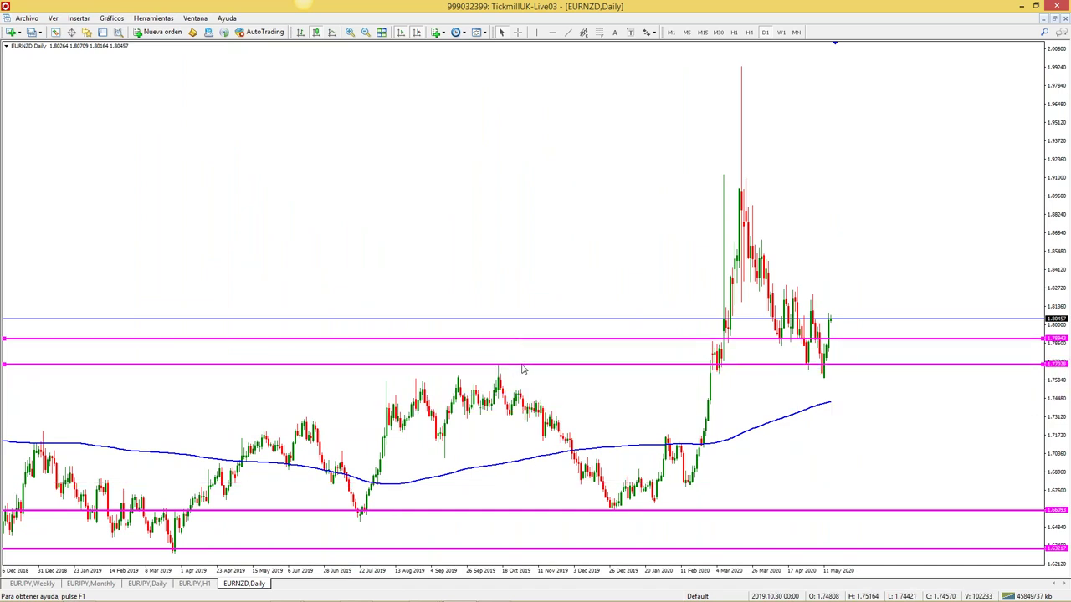
left_click_drag(473, 512, 465, 298)
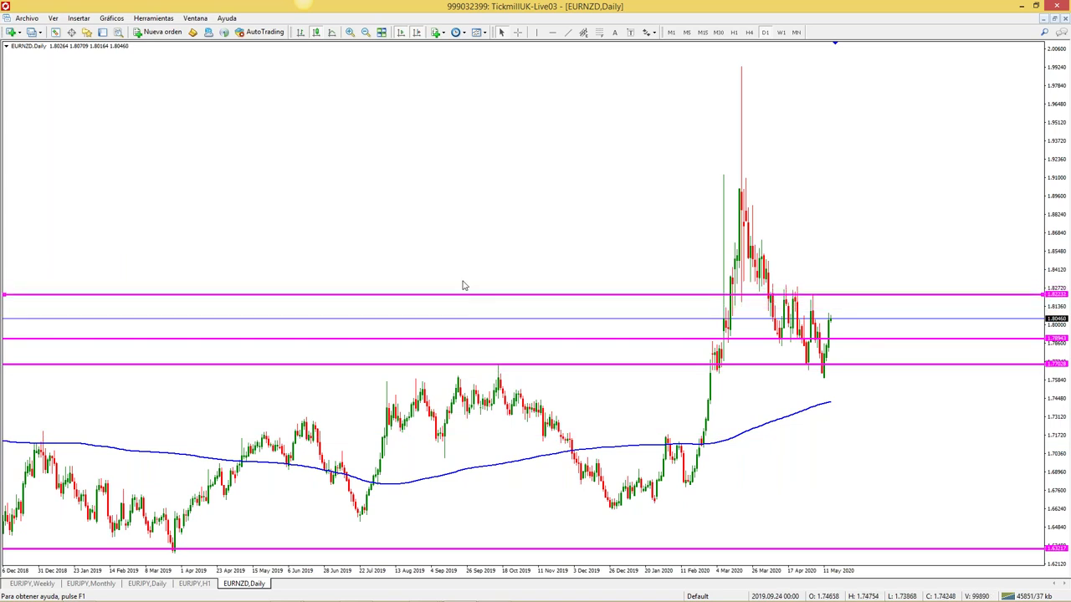
left_click_drag(445, 549, 471, 315)
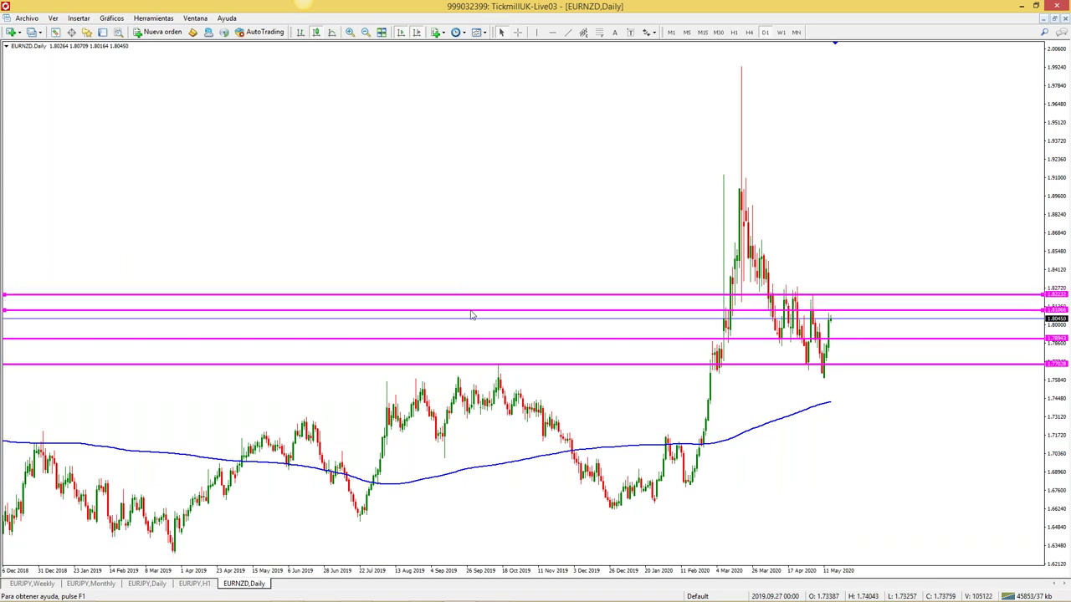
left_click(749, 31)
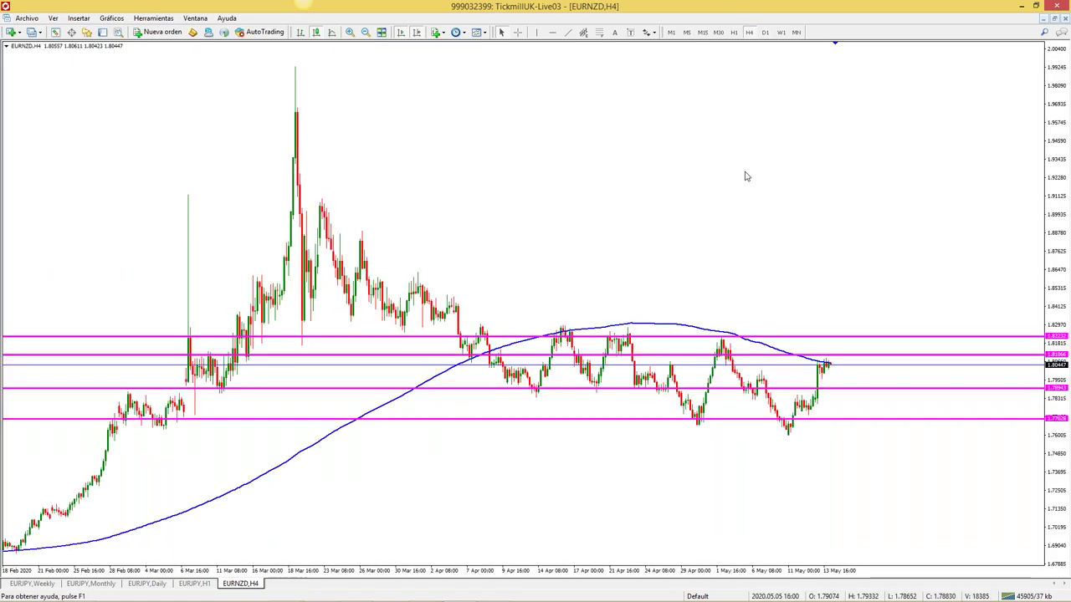
Check EURNZD on H1, and sketch a bearish path from the 1.81 level to the 1.79 and 1.77 levels on the daily chart
left_click(734, 32)
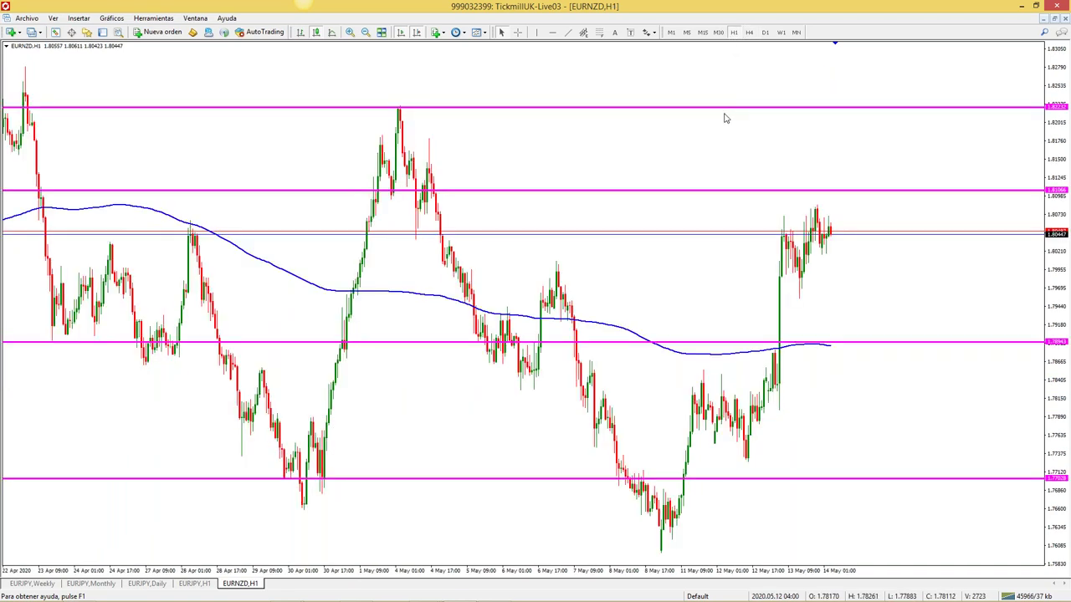
left_click(764, 32)
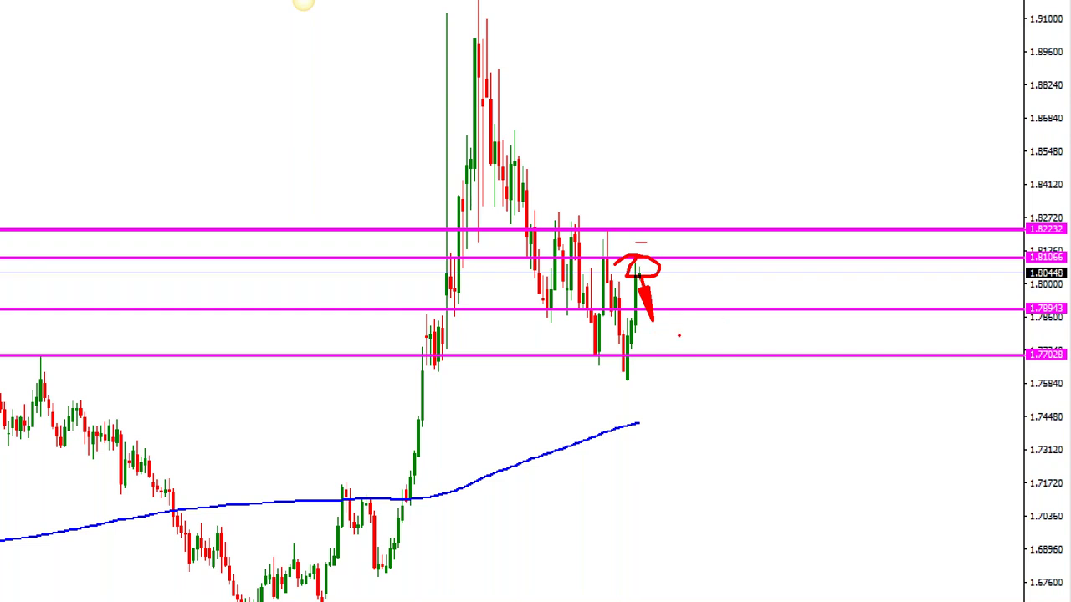
mouse_move(652, 310)
left_mouse_down()
mouse_move(638, 311)
mouse_move(661, 360)
left_mouse_up()
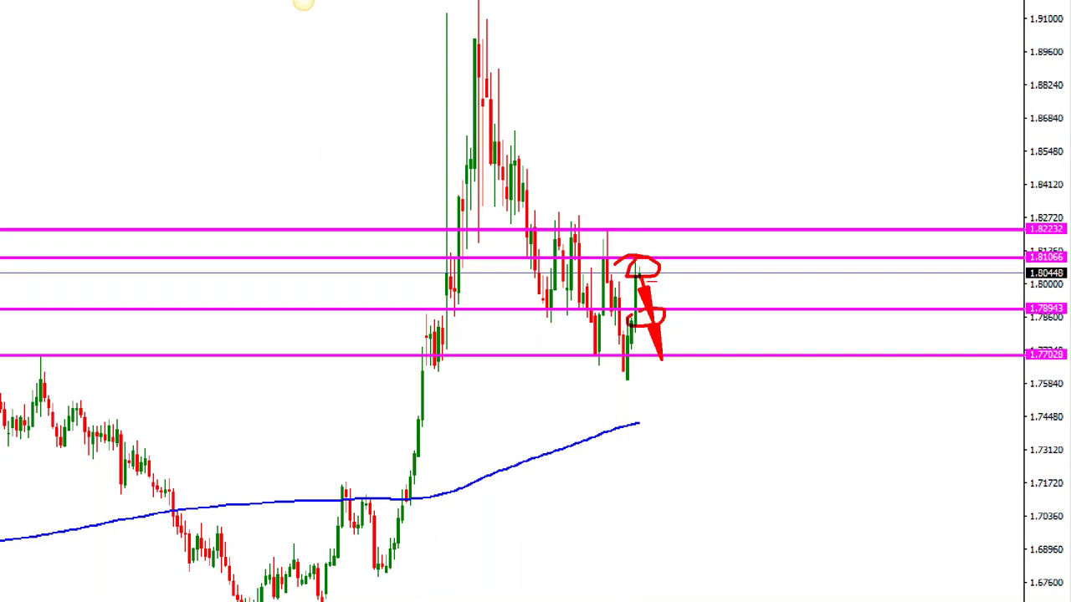
left_click_drag(294, 310, 870, 310)
left_click_drag(661, 308, 709, 248)
left_click_drag(652, 306, 669, 315)
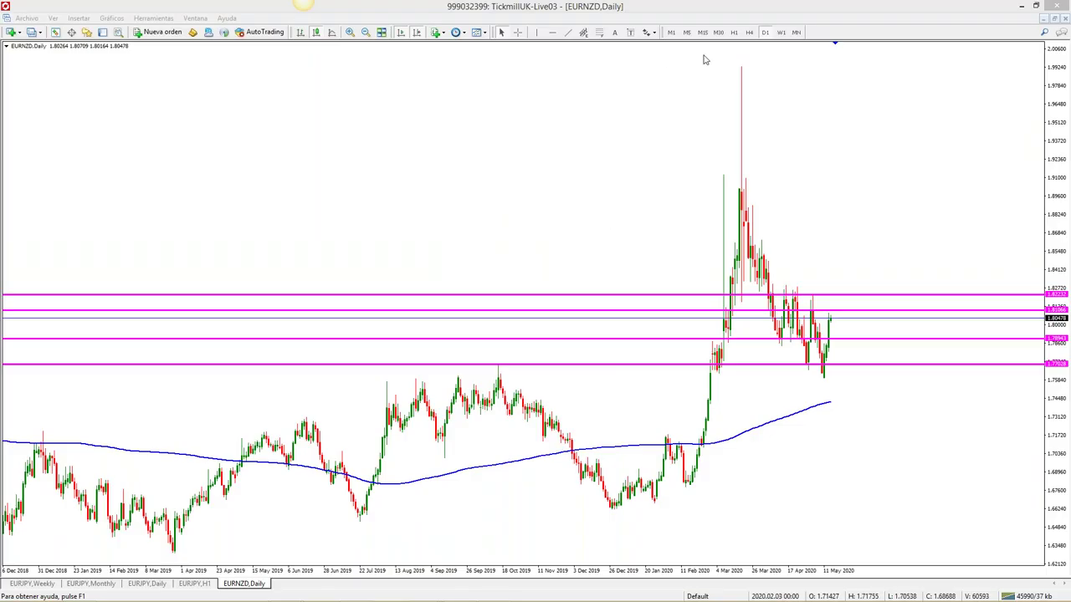
Compare EURNZD on the H4 and H1 timeframes and return the chart to daily
left_click(748, 32)
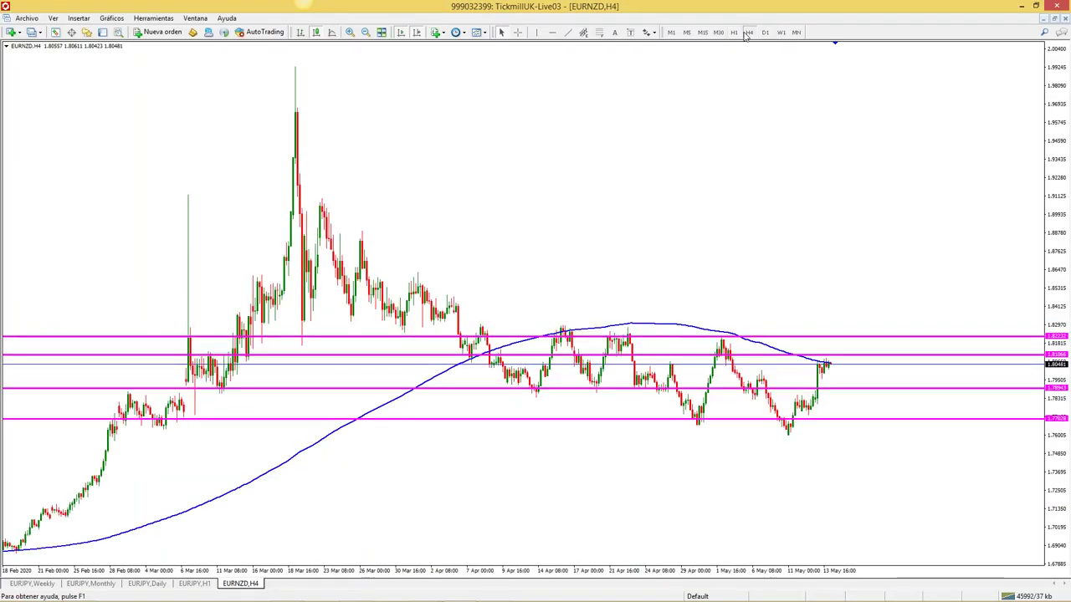
left_click(733, 31)
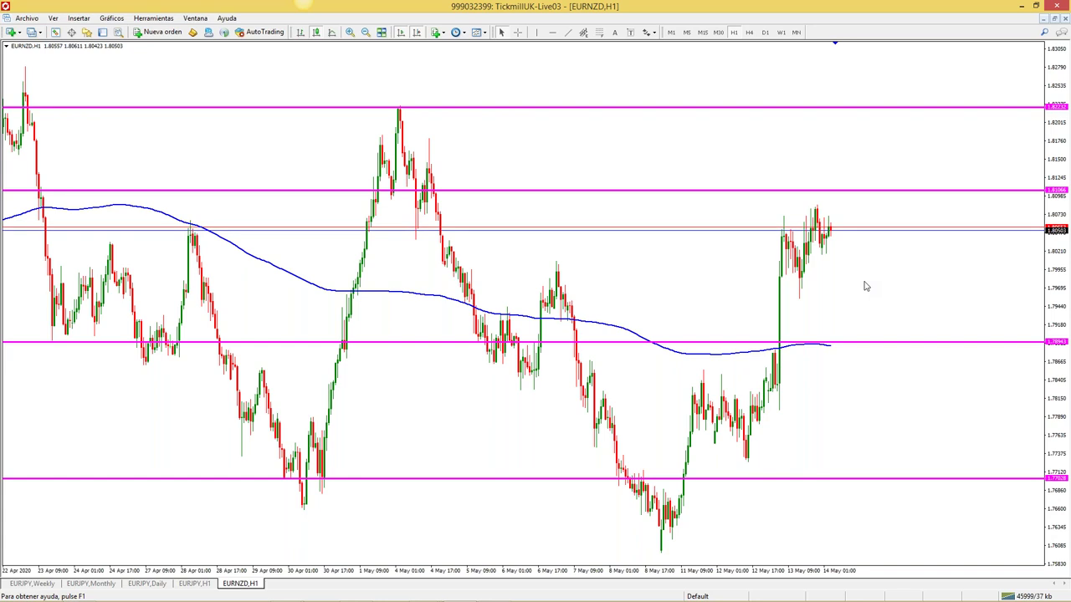
left_click(764, 32)
left_click(718, 598)
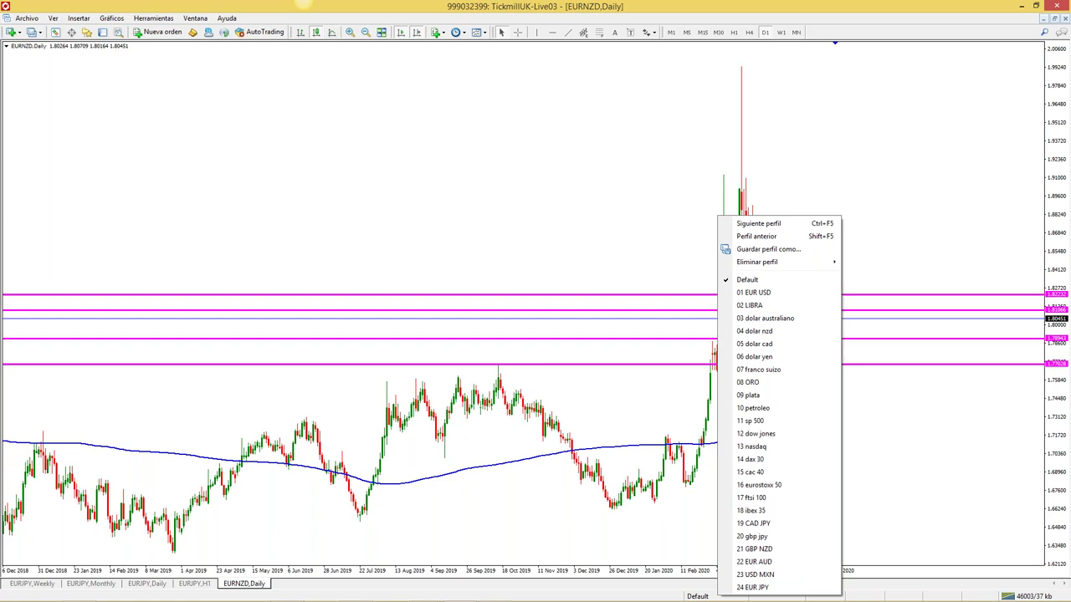
key("Escape")
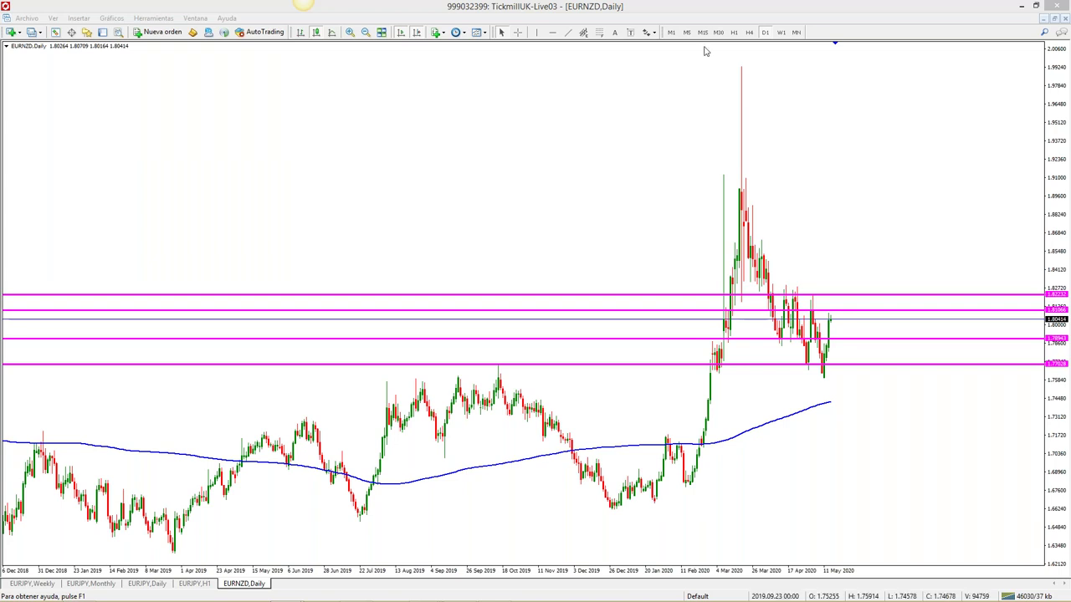
Load the 02 LIBRA profile to view GBPUSD, followed by the 24 EUR JPY profile
left_click(708, 596)
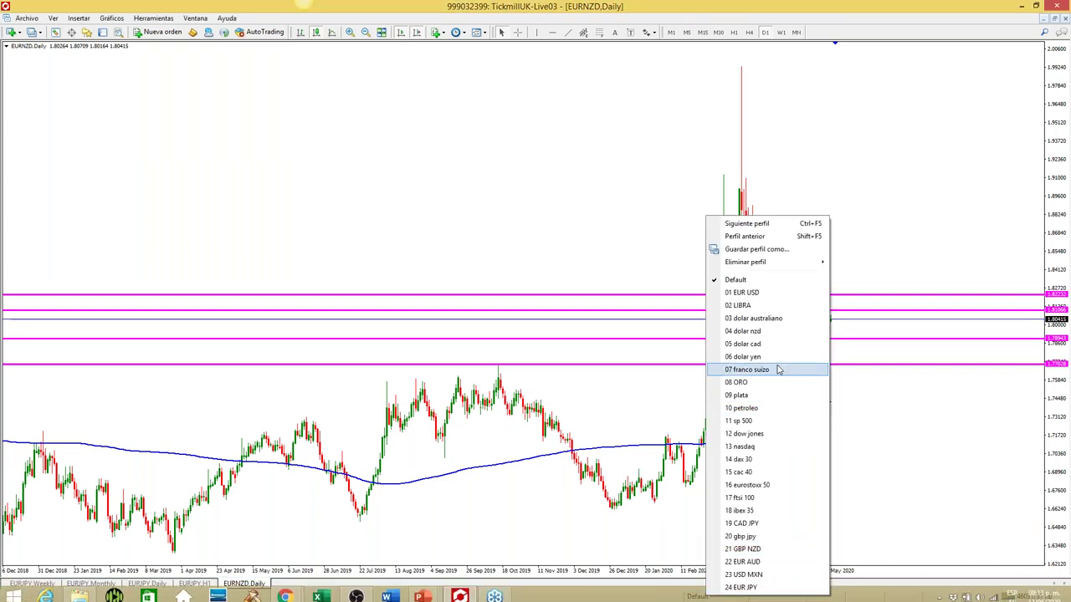
left_click(761, 319)
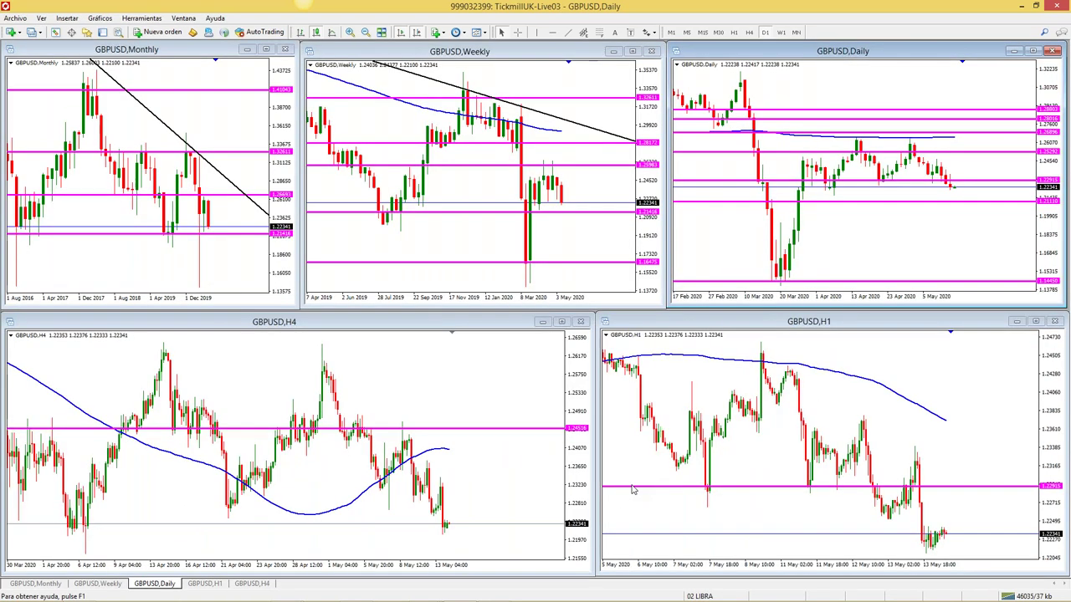
left_click(699, 596)
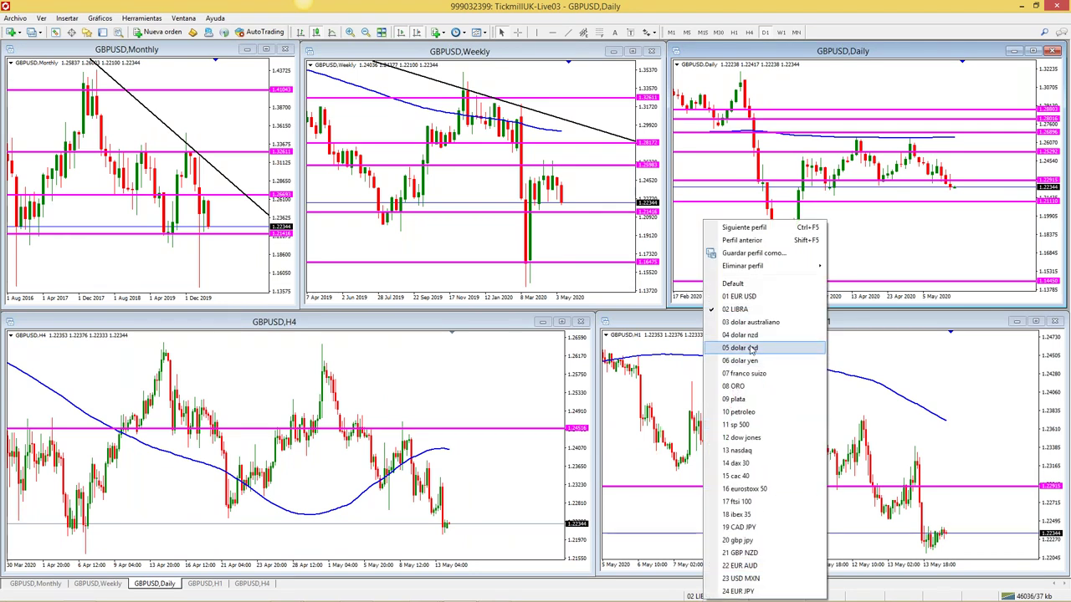
left_click(751, 592)
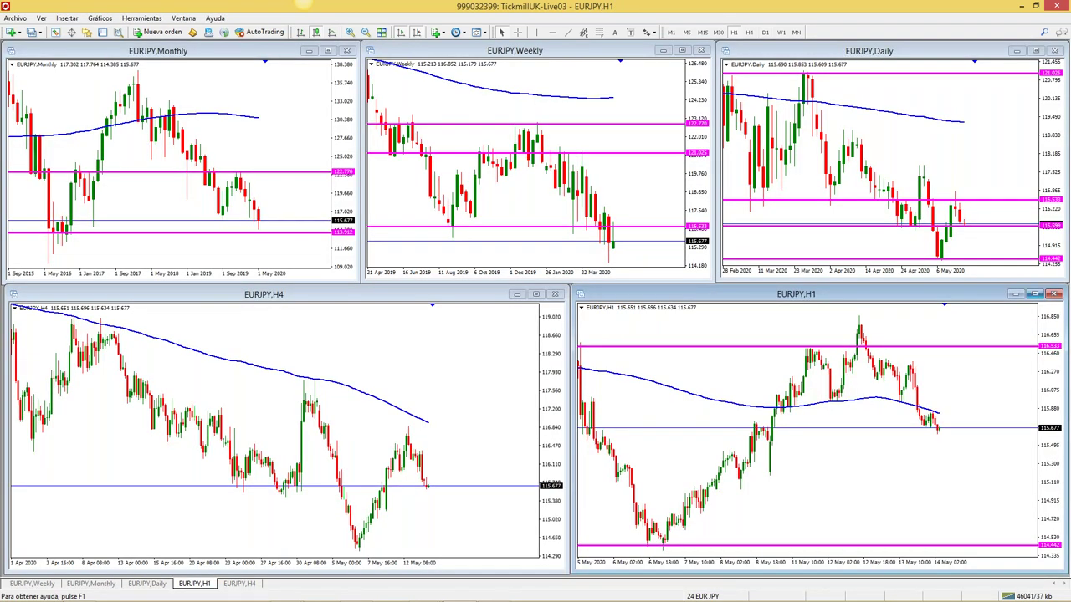
Load the 05 dolar cad profile, examine the USDCAD H1 chart maximized, and return it to the tiled layout
left_click(712, 595)
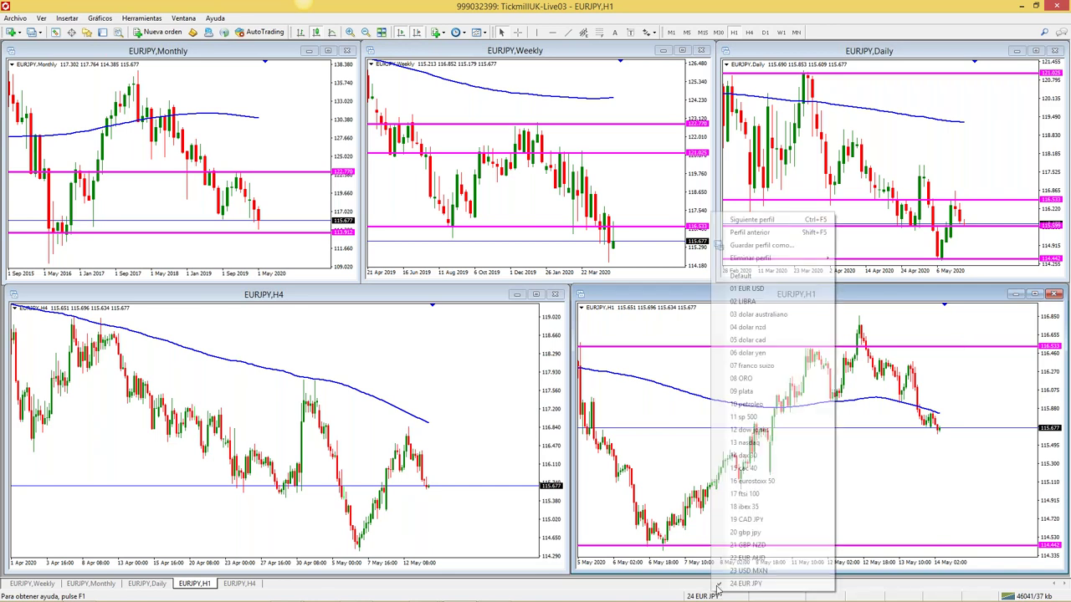
left_click(747, 339)
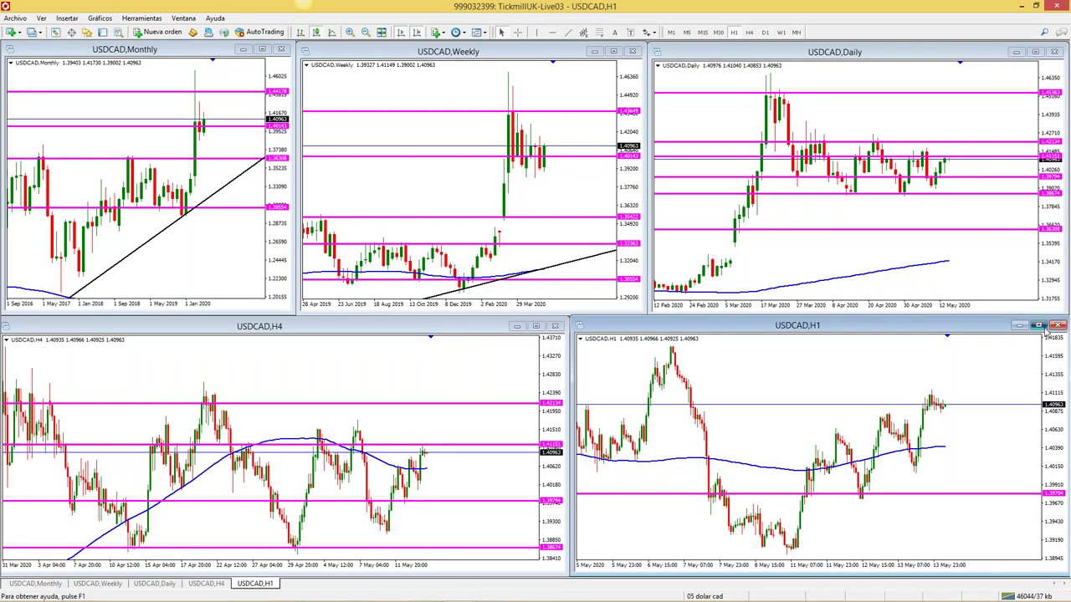
left_click(1037, 325)
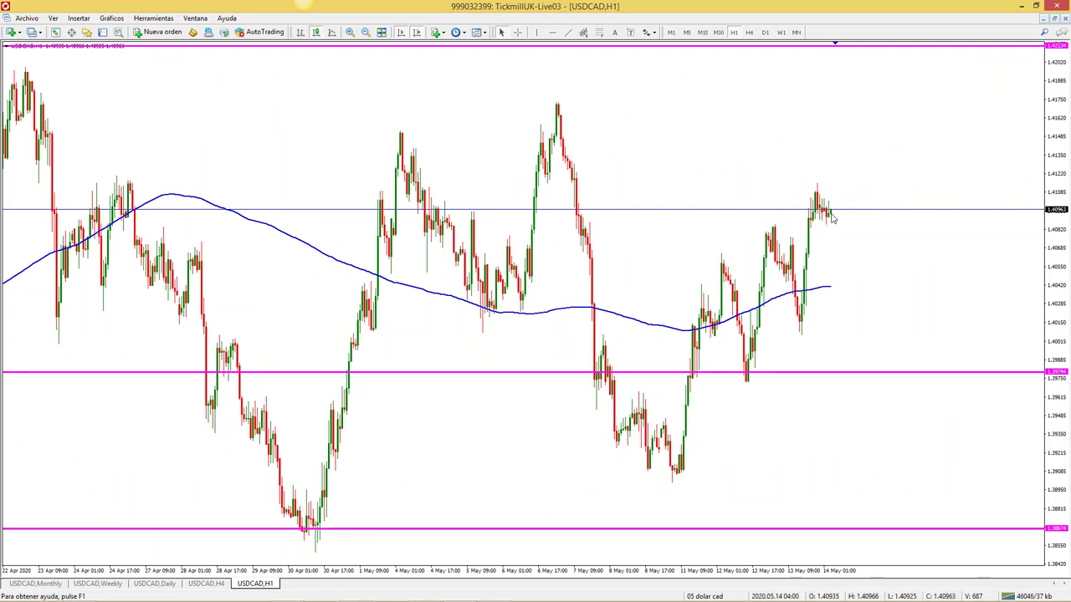
left_click(1054, 19)
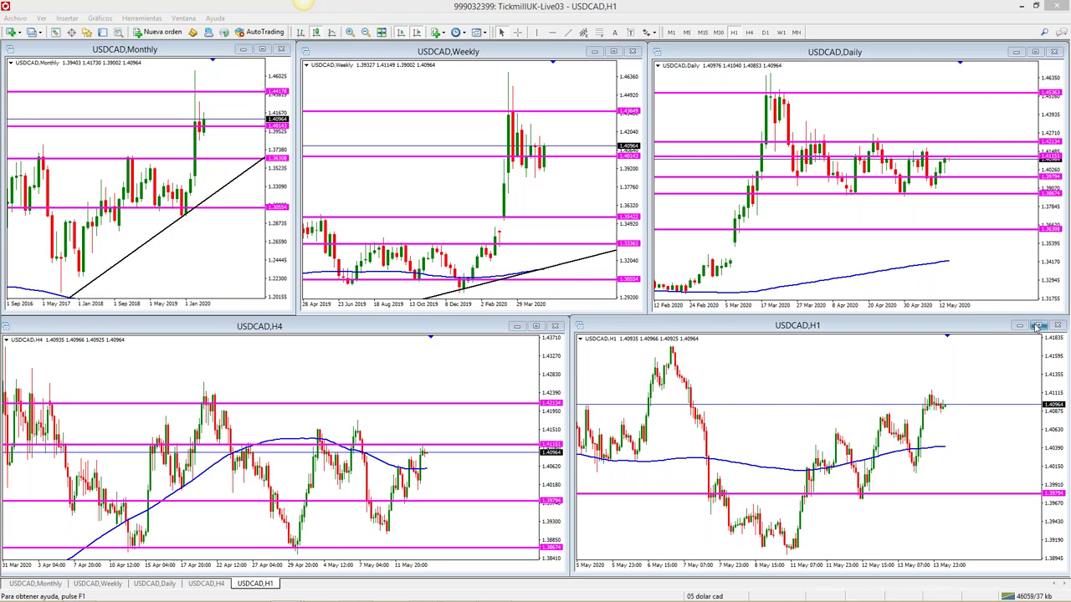
Load the 20 gbp jpy profile, inspect the latest candles on the maximized GBPJPY H1 chart, and return it to the tiled layout
mouse_move(696, 597)
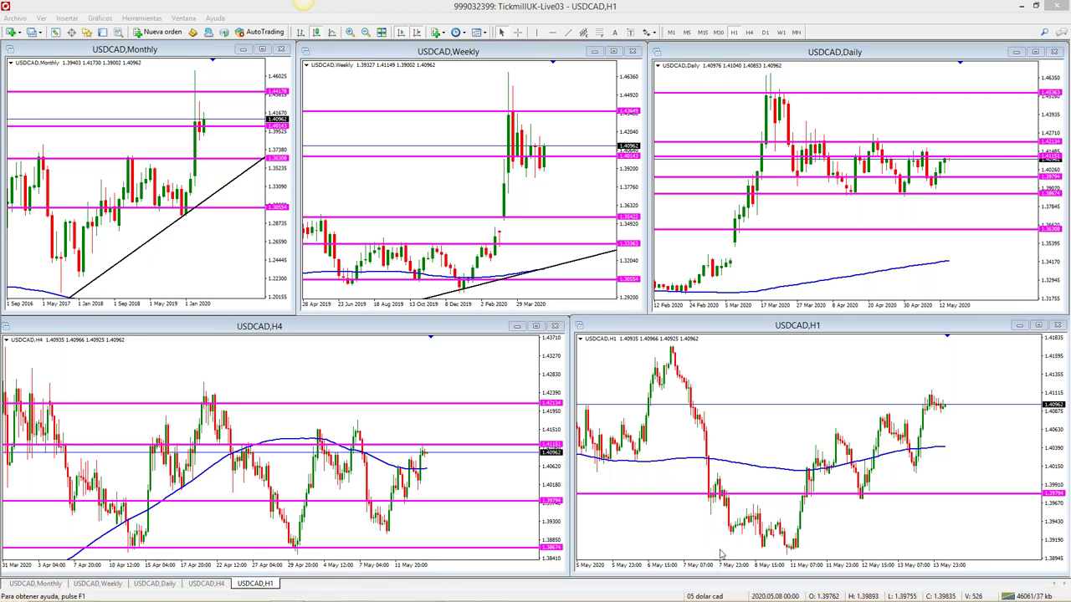
left_click(718, 596)
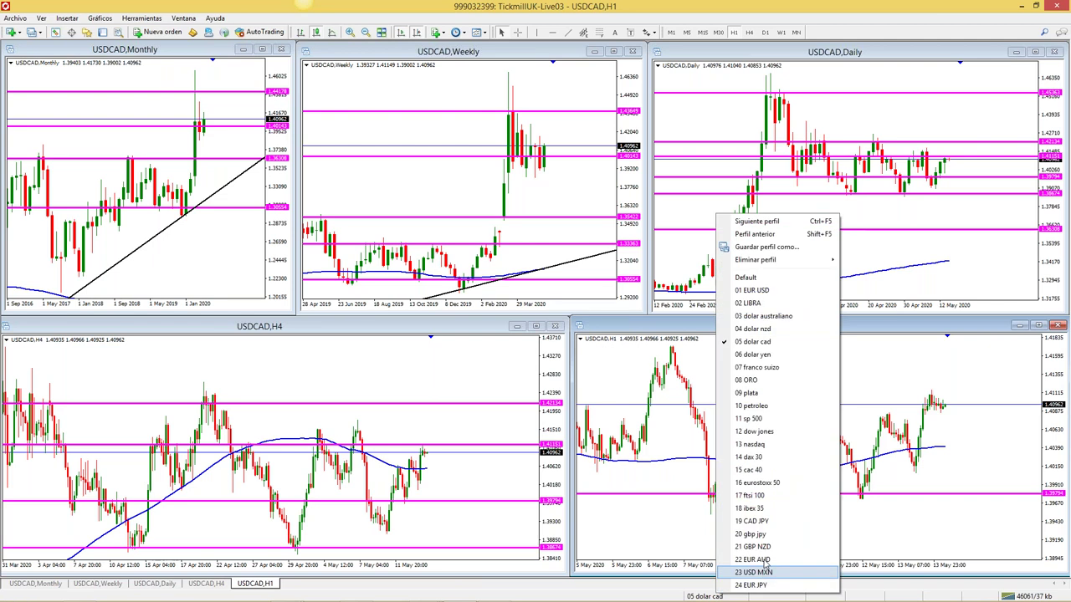
left_click(770, 539)
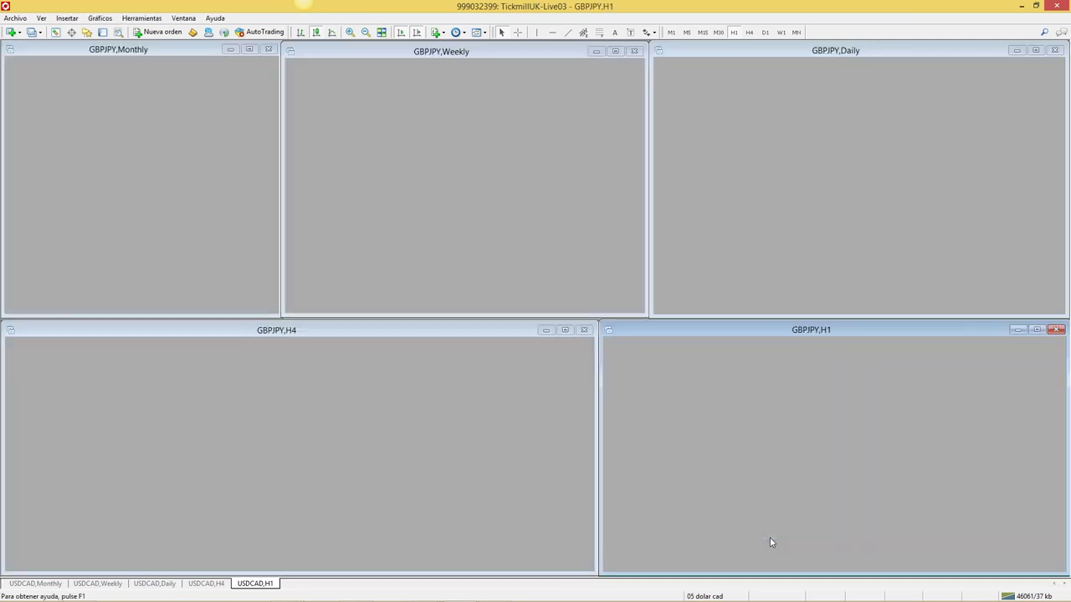
left_click(1035, 331)
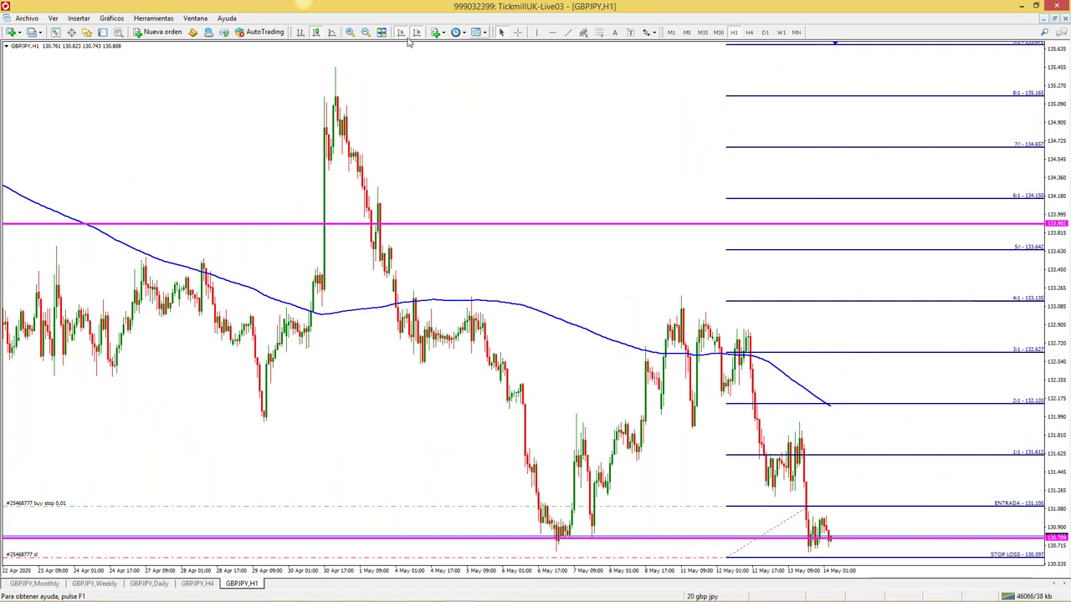
left_click(351, 32)
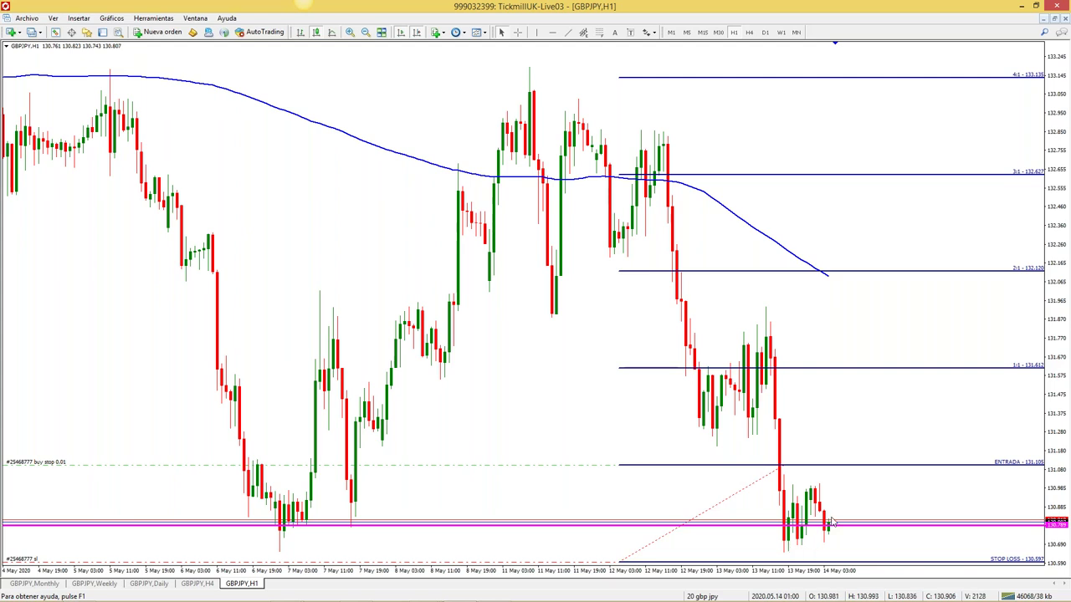
left_click(366, 33)
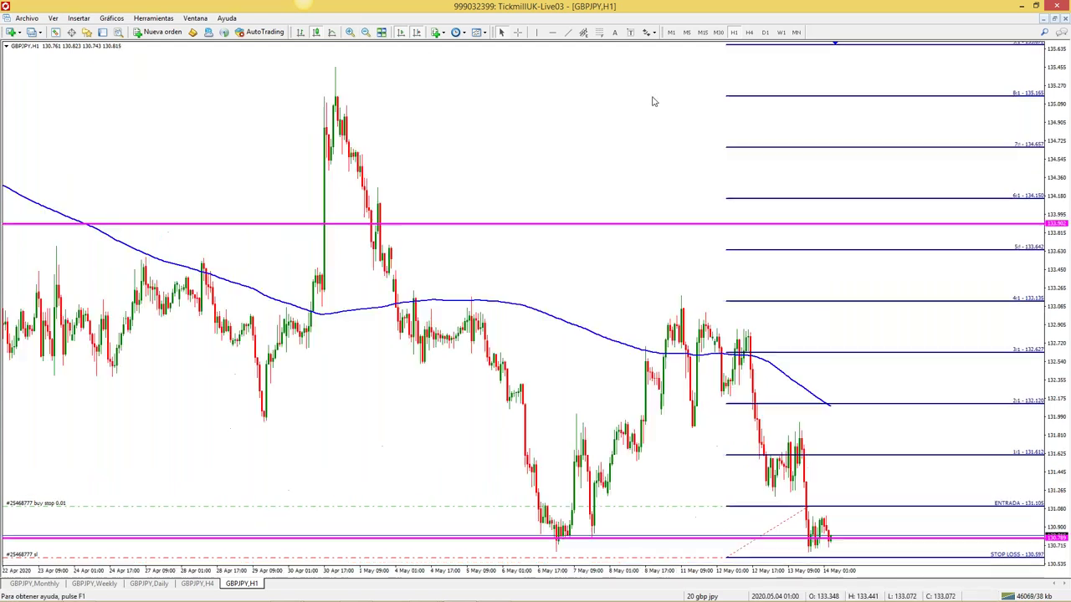
left_click(1053, 19)
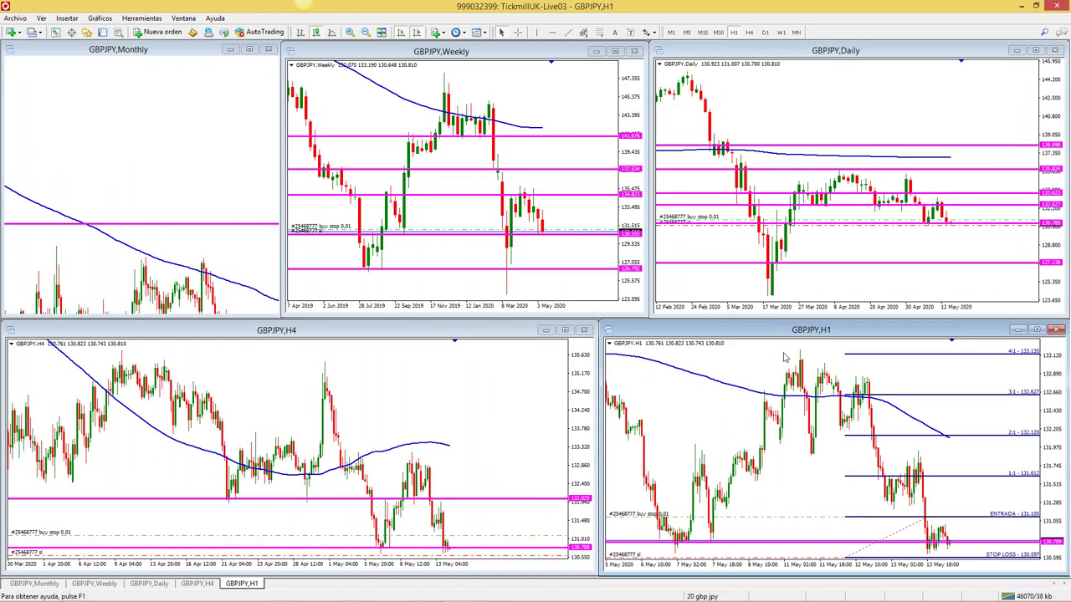
Show the market watch list with the EUR crosses in view and load the Default profile
left_click(509, 447)
key("ctrl+m")
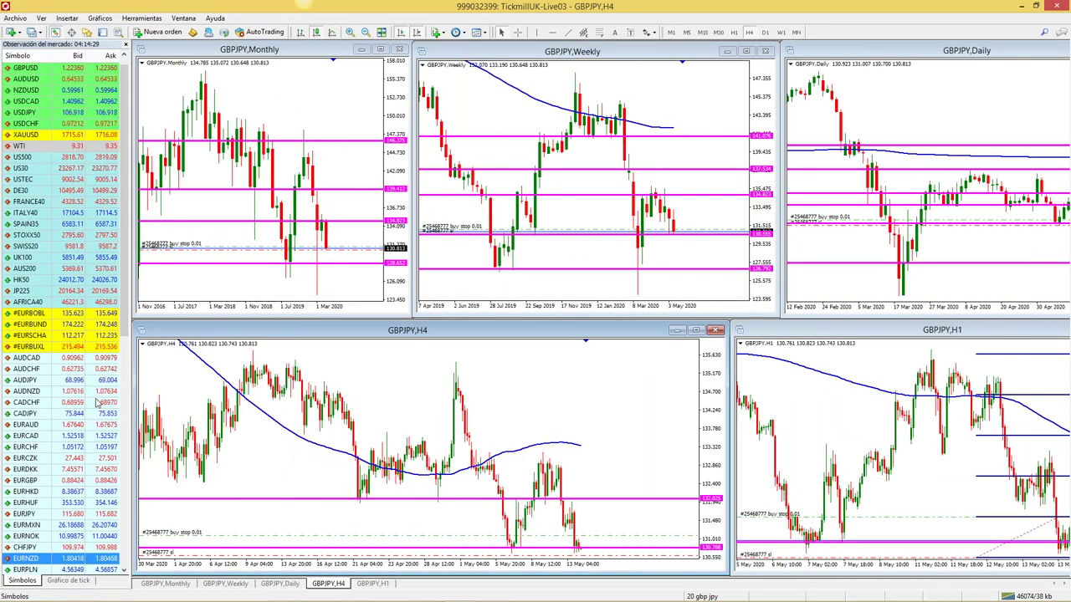
left_click_drag(128, 322, 121, 423)
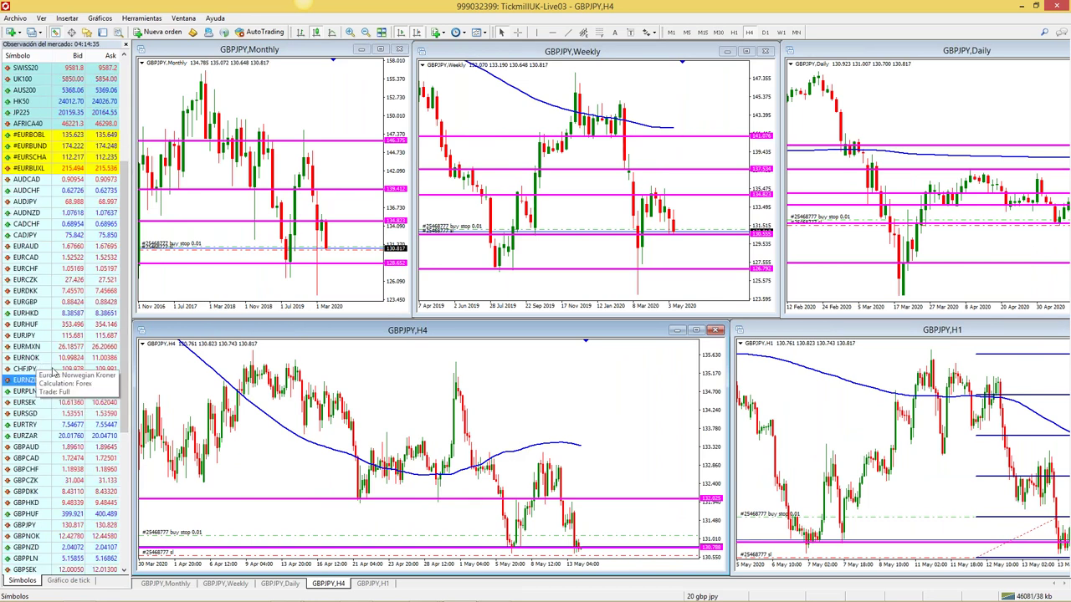
left_click(719, 592)
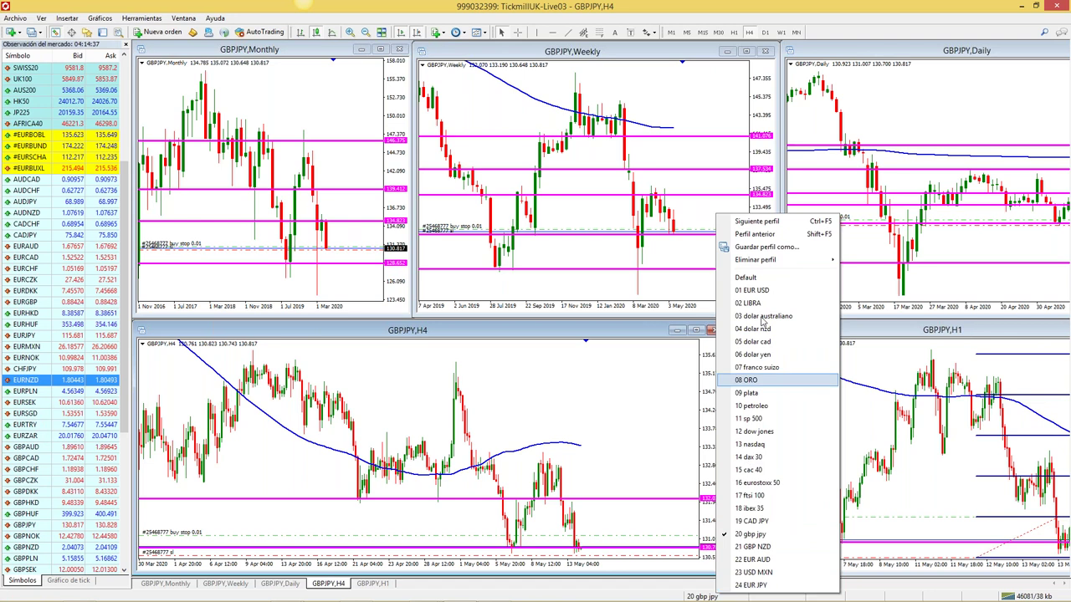
left_click(741, 274)
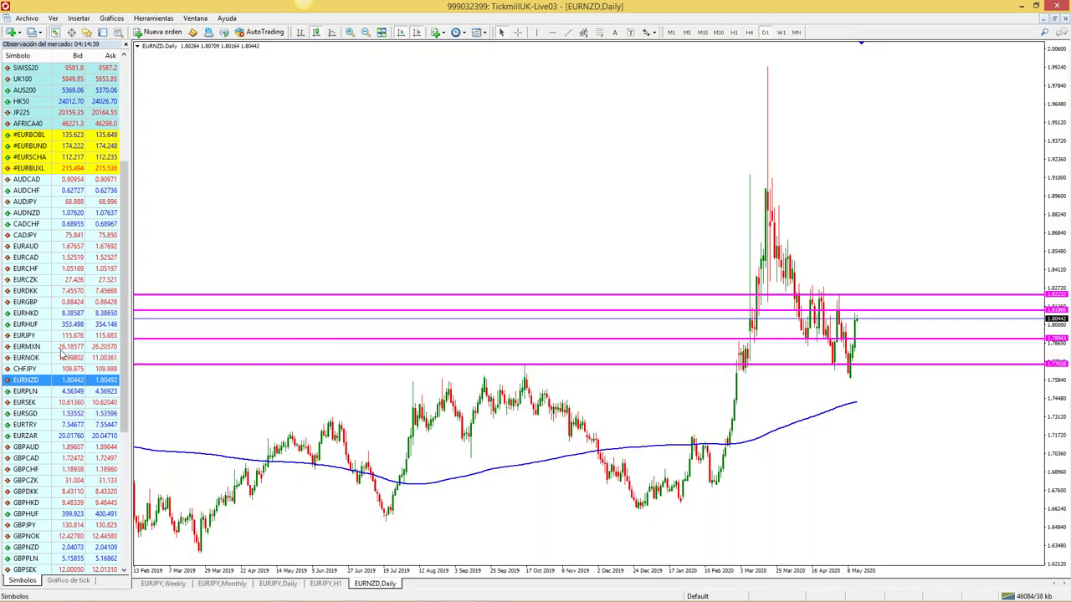
Show EURNOK in place of EURNZD on the daily chart using the market watch list, and hide the list
left_click(26, 357)
left_click_drag(25, 357, 163, 86)
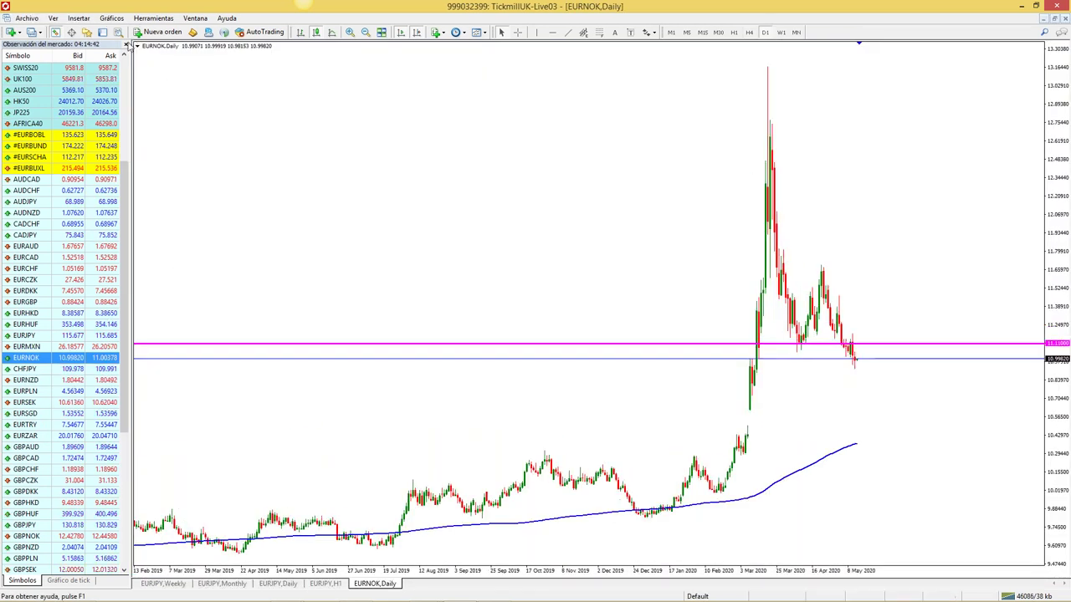
left_click(124, 55)
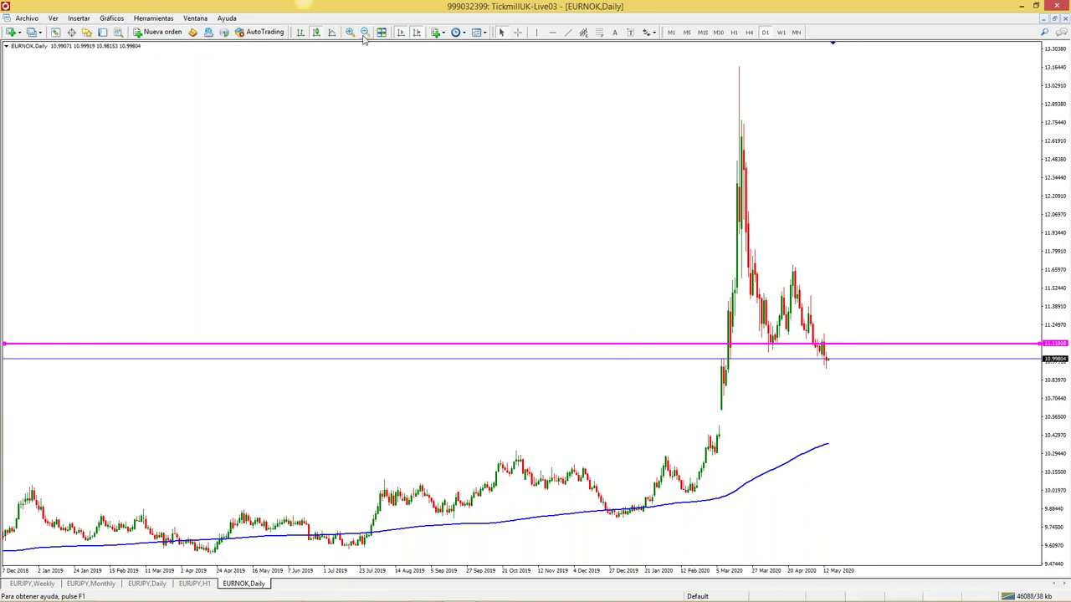
Add a horizontal level at about 10.70 on the EURNOK daily chart
left_click(553, 32)
left_click_drag(526, 376, 517, 402)
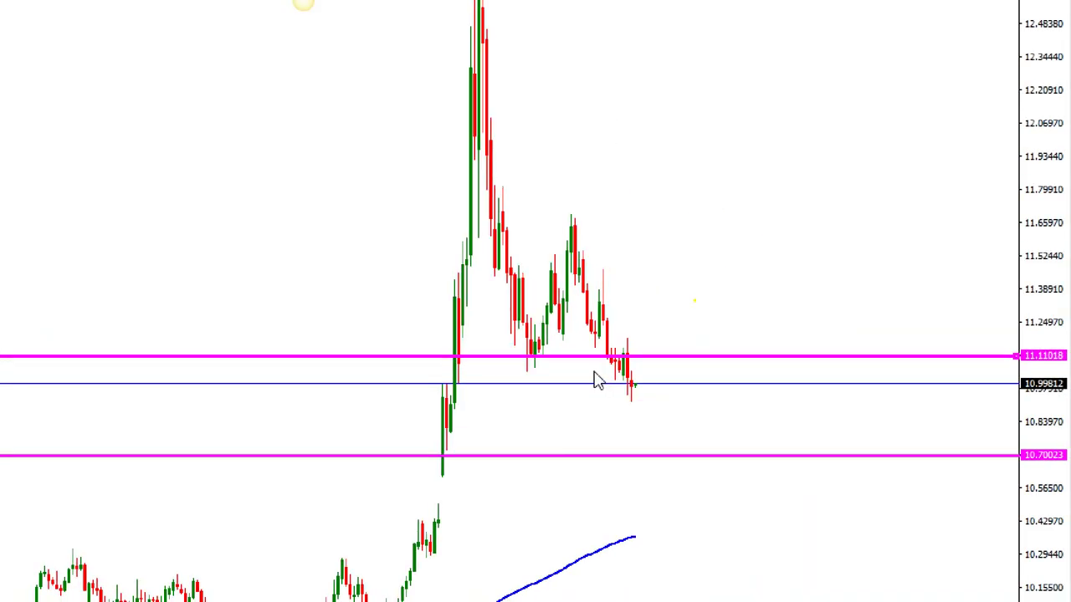
Sketch arrows over the EURNOK price swings above the 11.11 level and one along that level, and clear the sketch
mouse_move(535, 358)
left_mouse_down()
mouse_move(562, 264)
mouse_move(552, 268)
mouse_move(559, 339)
mouse_move(579, 236)
mouse_move(585, 338)
mouse_move(563, 359)
mouse_move(611, 283)
mouse_move(617, 335)
left_mouse_up()
left_click_drag(686, 359, 353, 358)
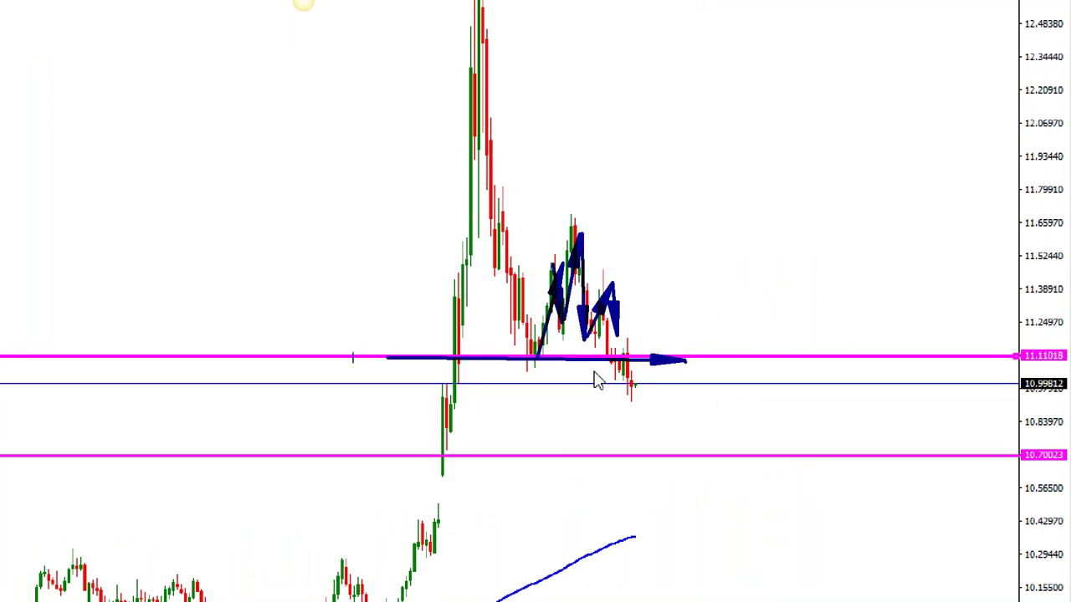
key("Escape")
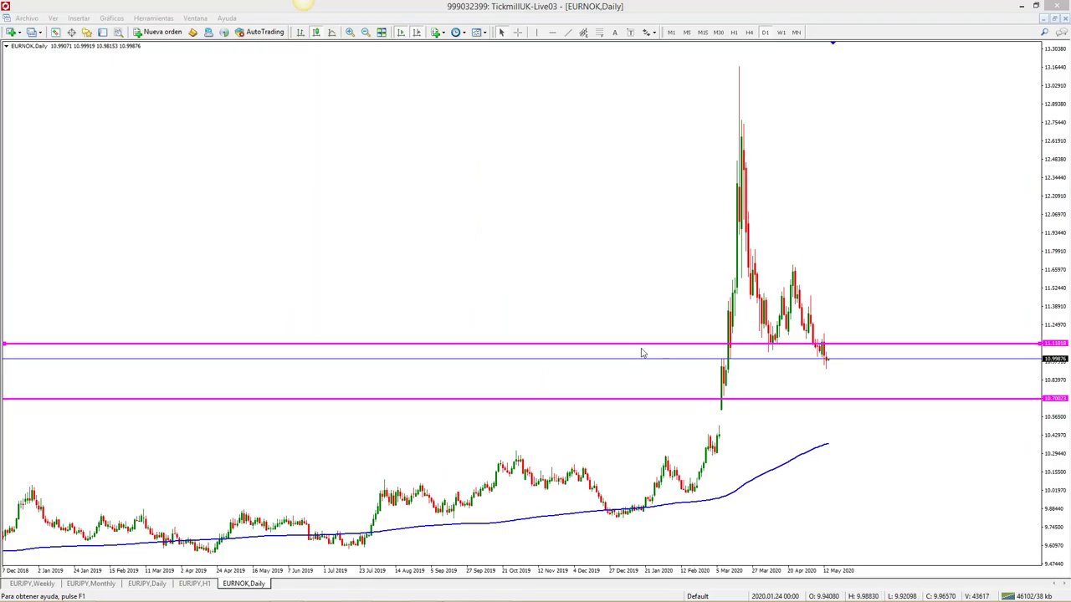
Check EURNOK on the H4 and H1 timeframes and return the chart to daily
left_click(749, 32)
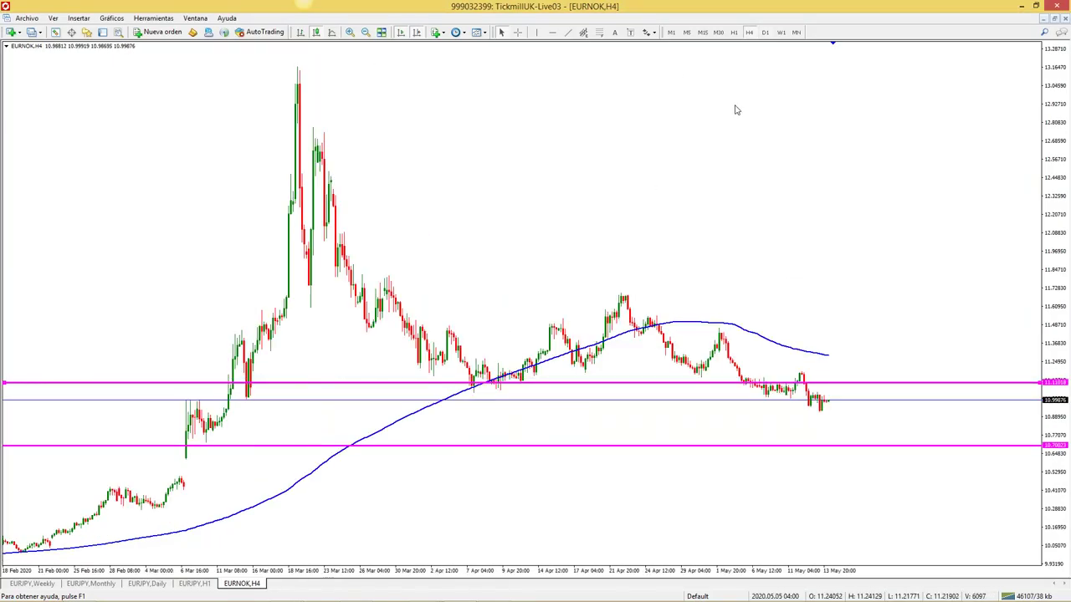
left_click(733, 33)
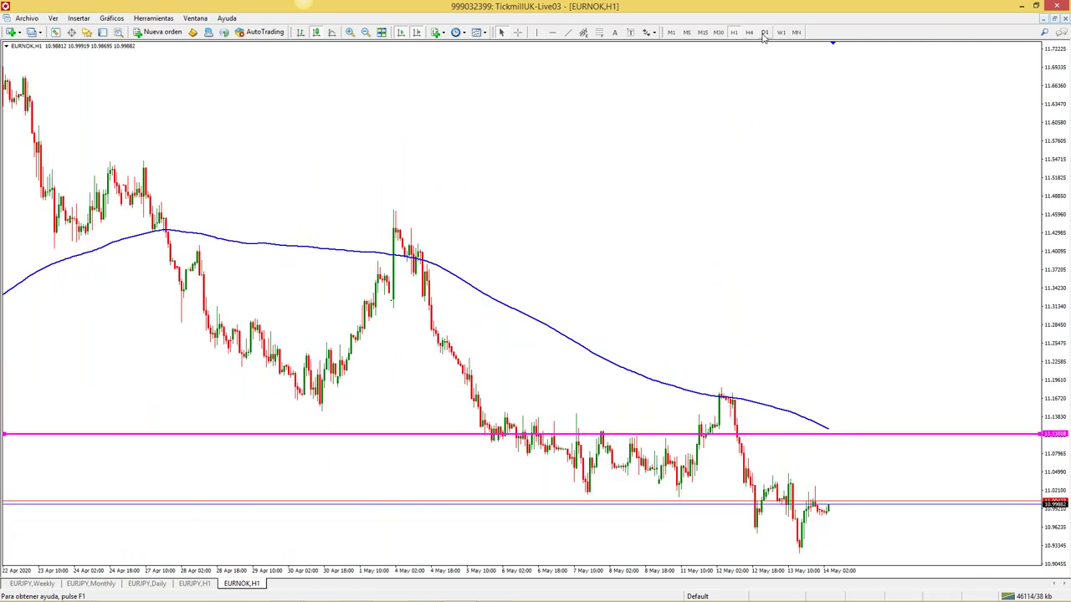
left_click(765, 33)
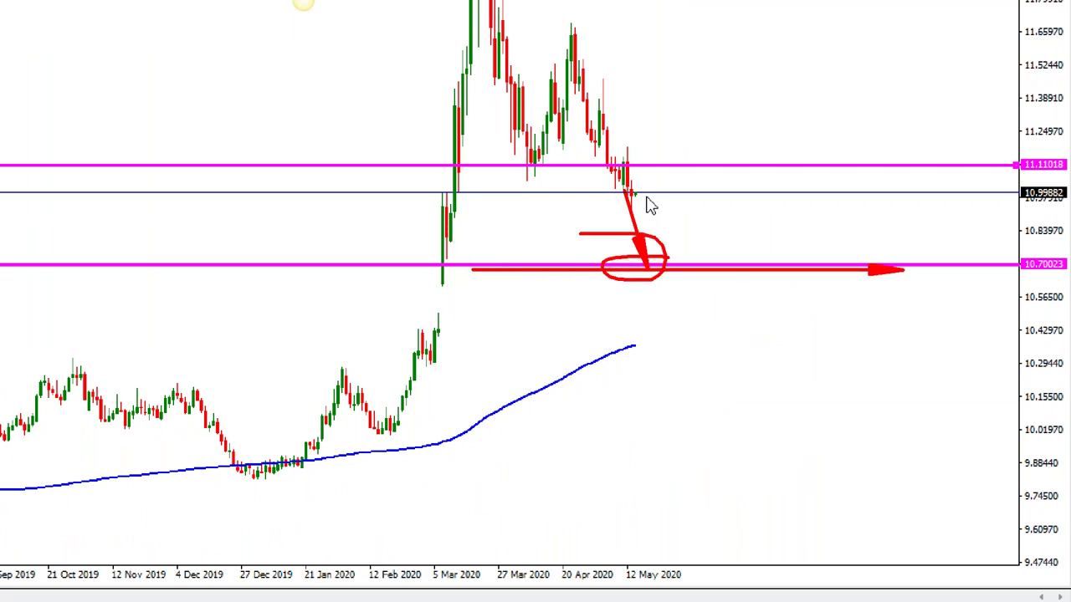
Compare EURNOK on the H1, daily and H4 timeframes, with a closer look at the recent H4 candles
left_click(733, 32)
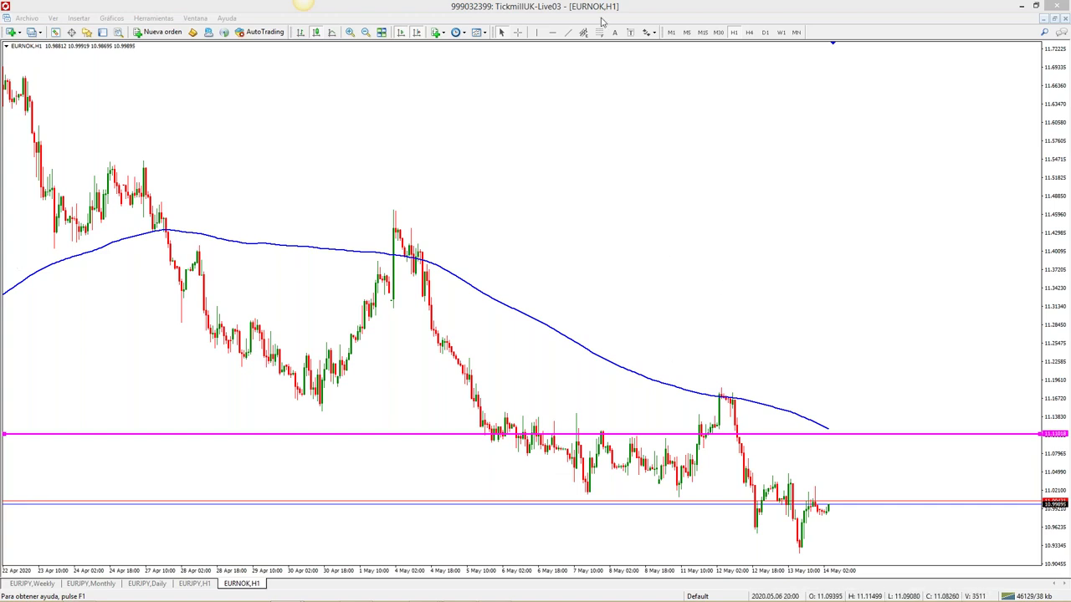
left_click(764, 33)
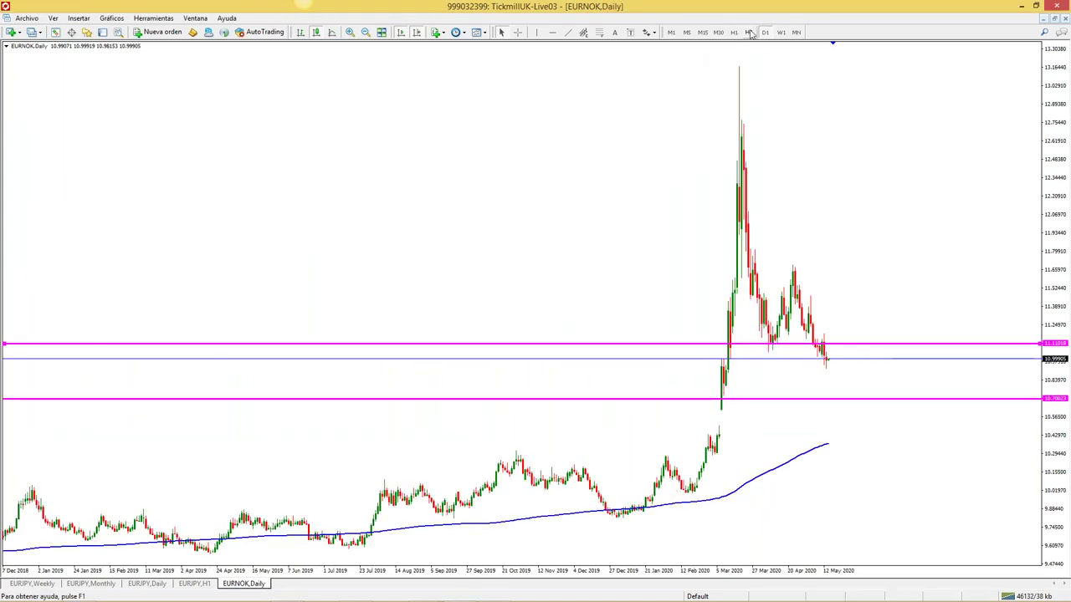
left_click(750, 32)
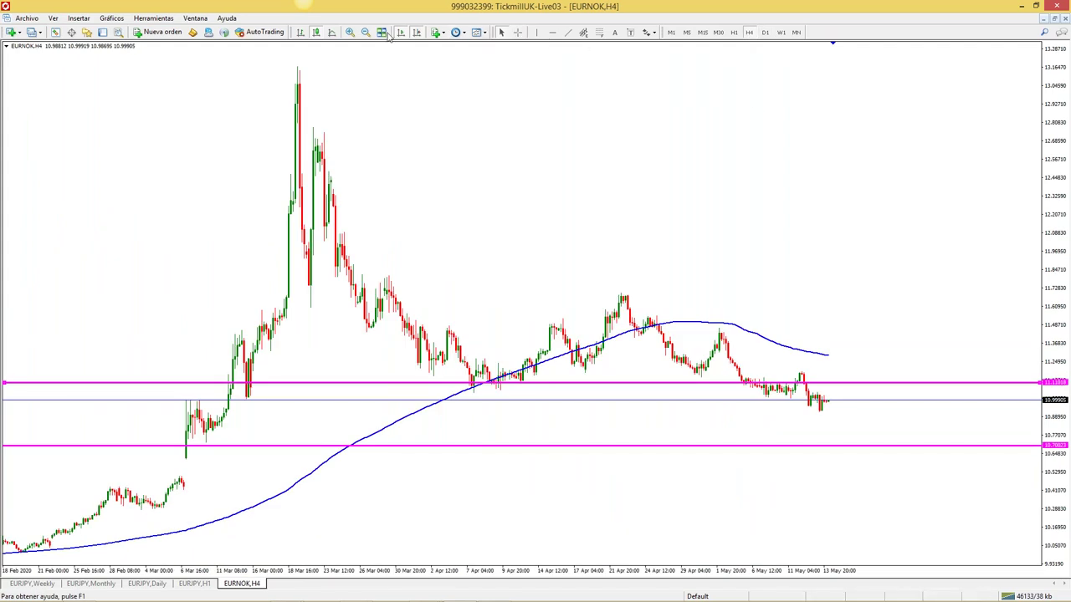
left_click(352, 33)
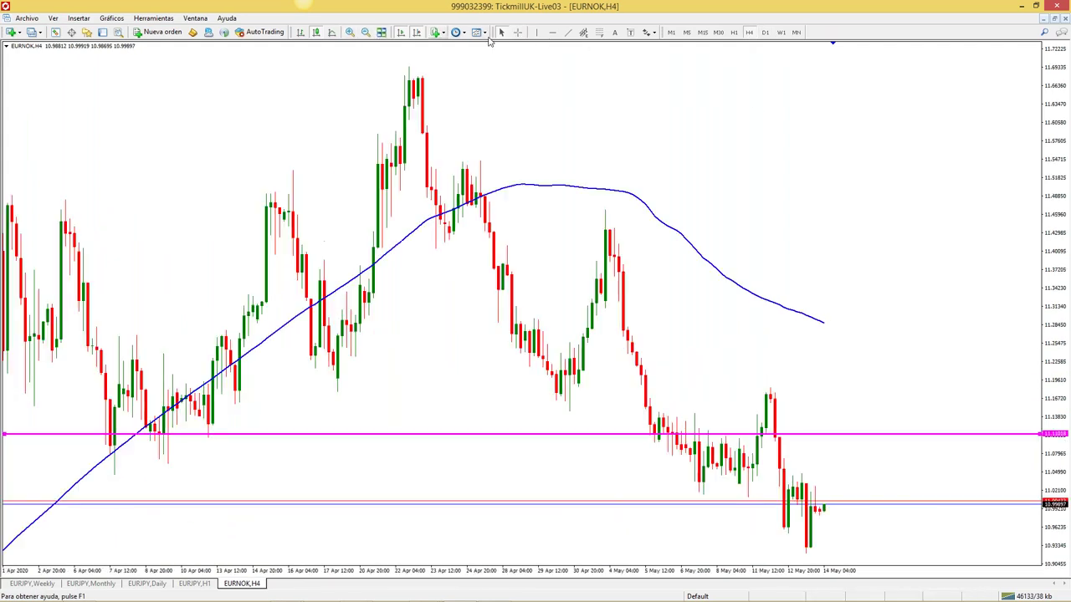
left_click(365, 32)
Place a Fibonacci risk-reward projection for a short on EURNOK H4, with the entry at about 10.944 and stop loss at about 11.031
left_click(598, 33)
left_click_drag(820, 409, 737, 392)
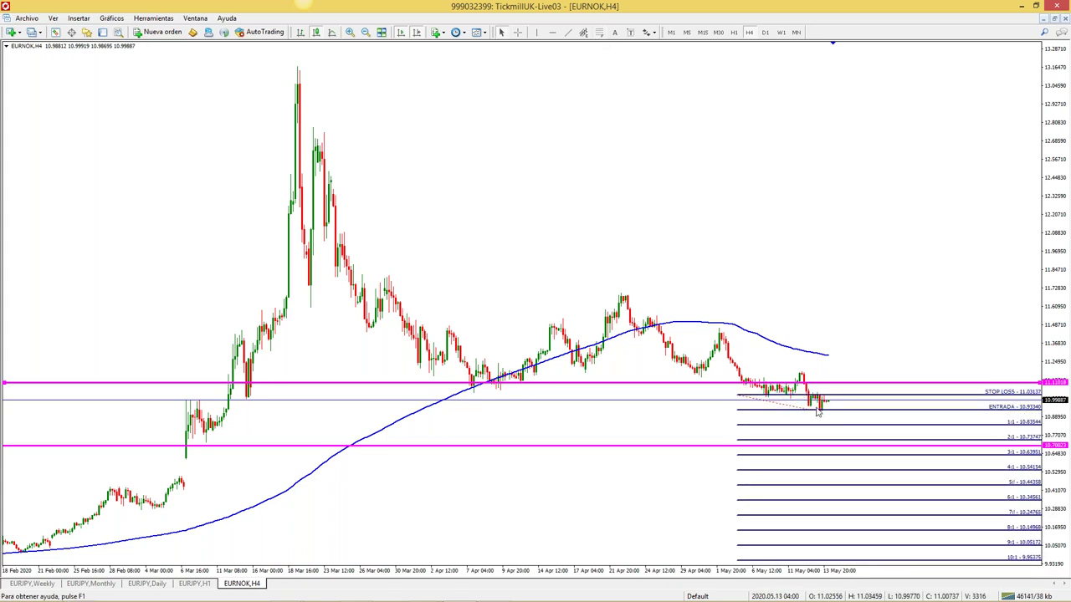
left_click_drag(817, 412, 819, 405)
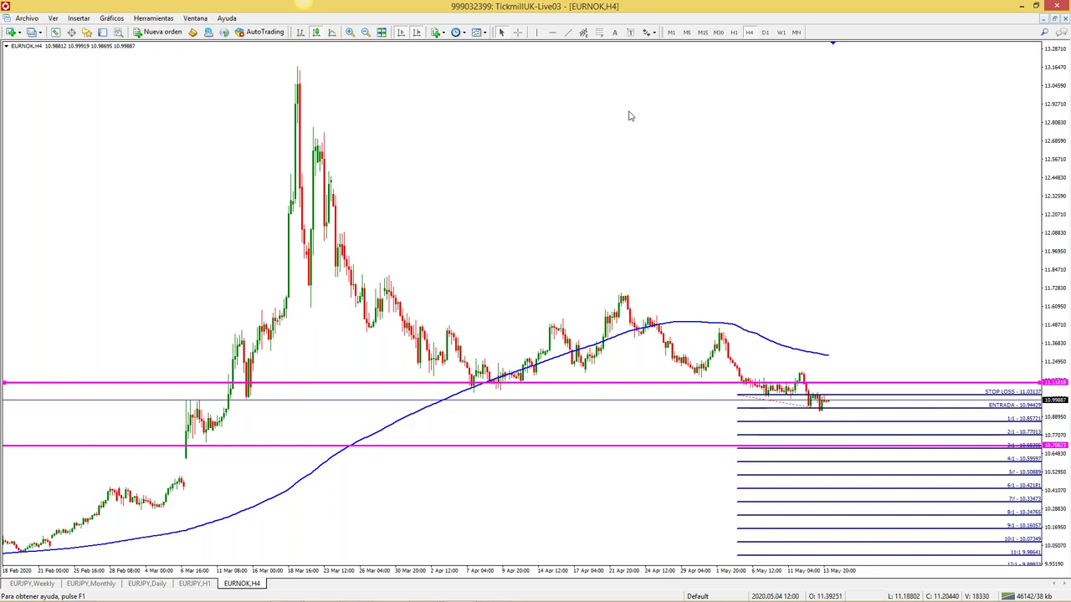
Review the EURNOK risk-reward projection on H1, H4 and daily, and delete it together with the 11.11 horizontal level
left_click(733, 32)
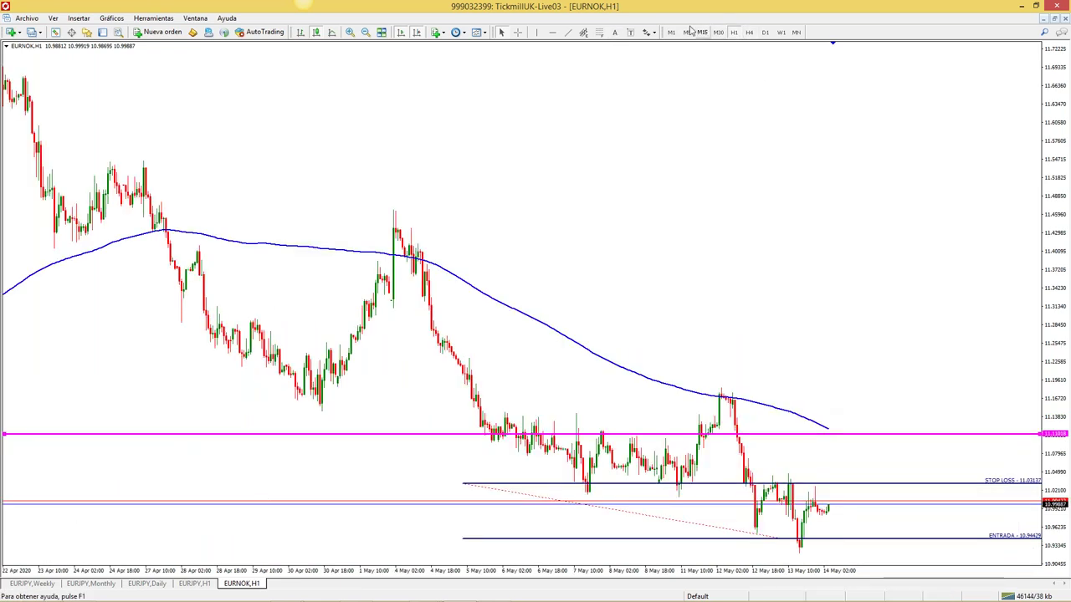
left_click(749, 32)
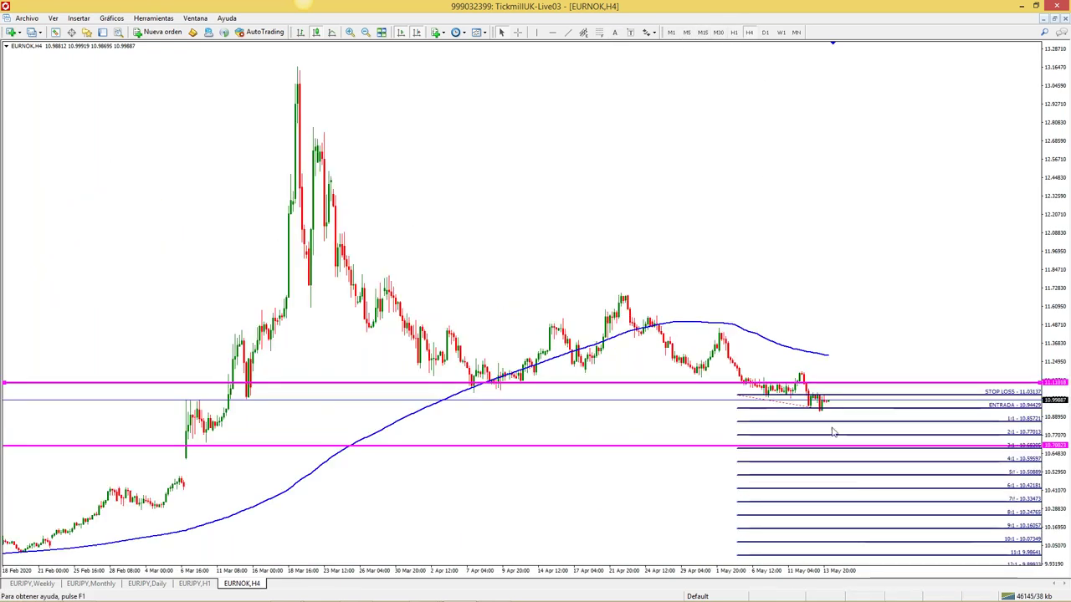
left_click(765, 32)
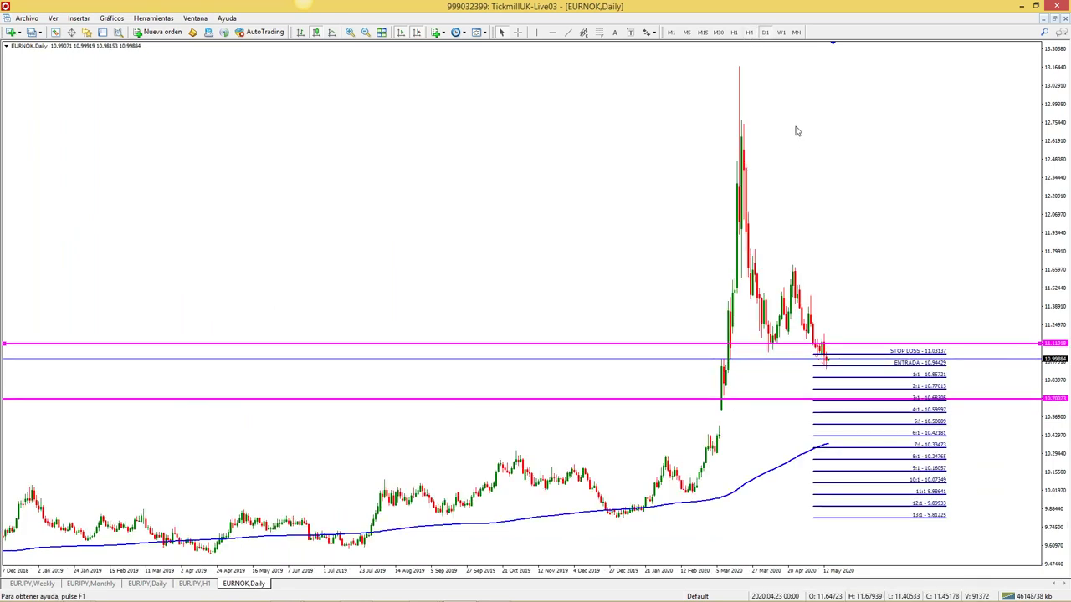
left_click(732, 32)
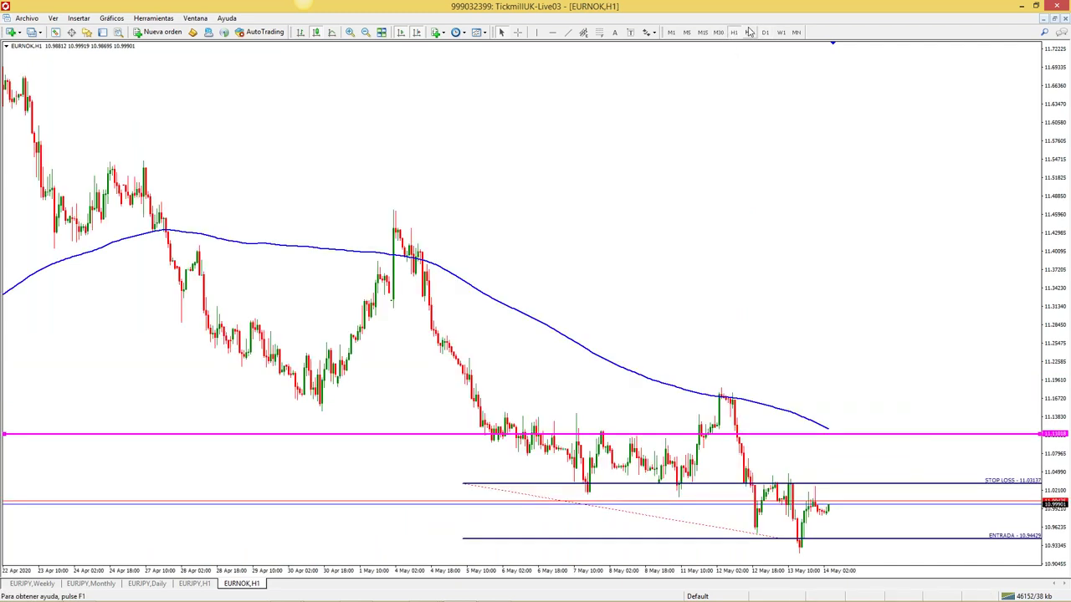
left_click(765, 32)
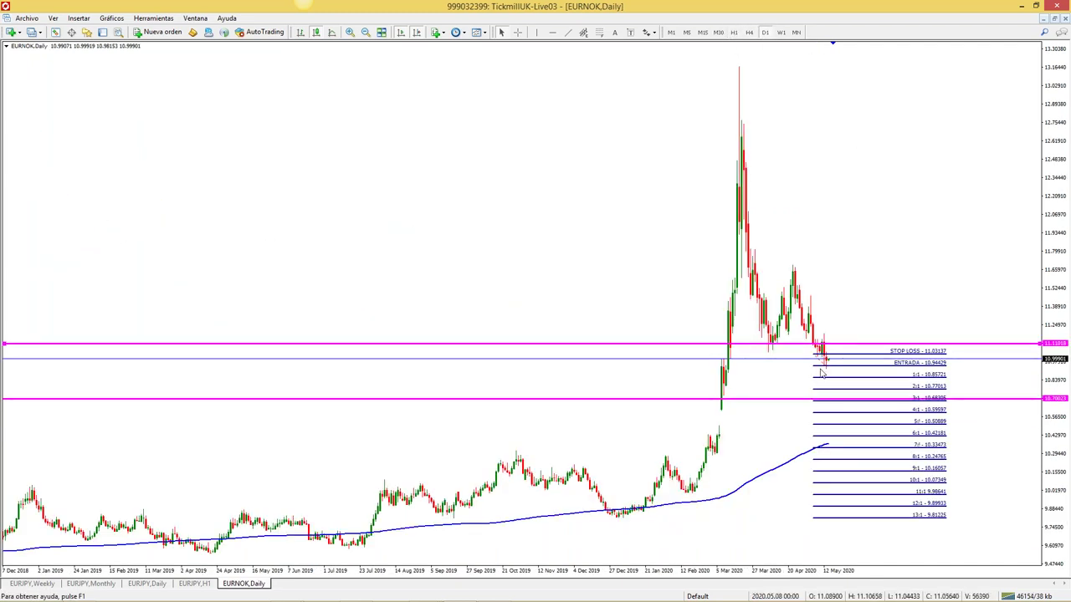
key("Delete")
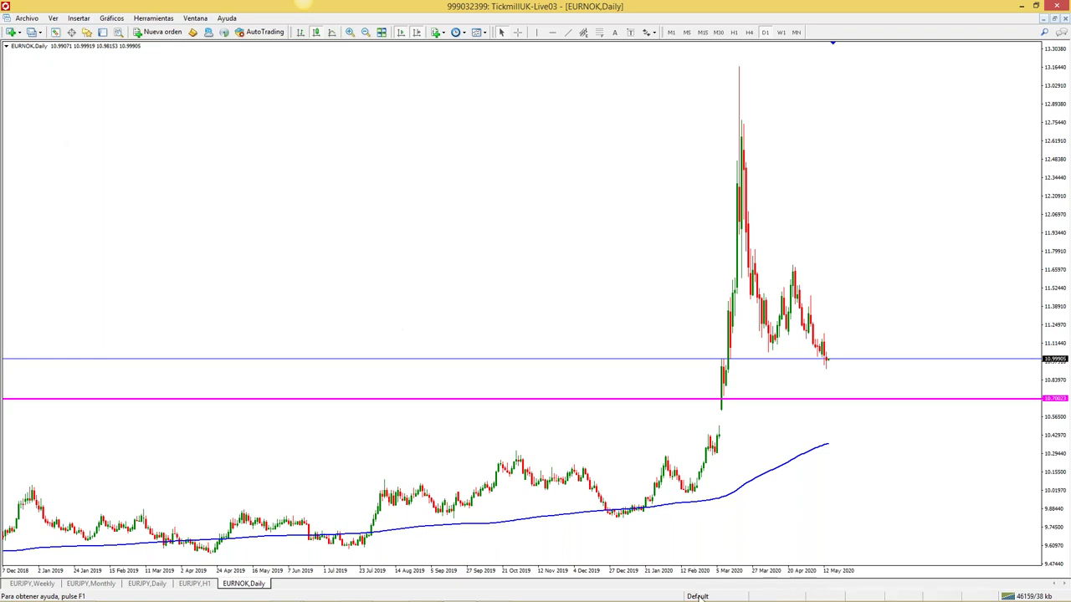
Switch to the FXStreet economic calendar in Chrome, examine the scheduled events, and return to the EURNOK chart in MetaTrader
mouse_move(287, 593)
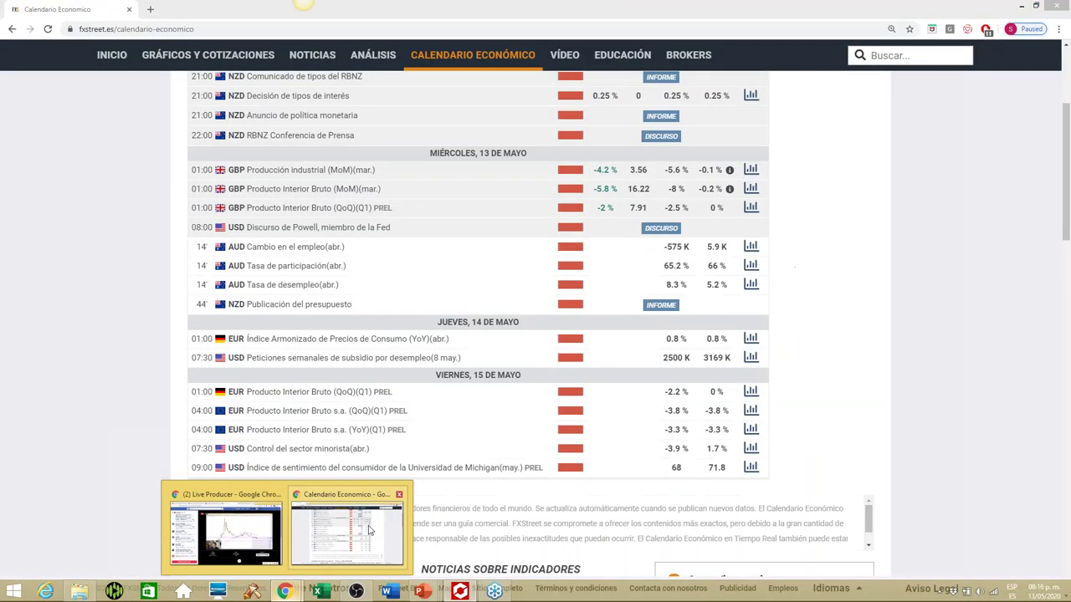
left_click(369, 532)
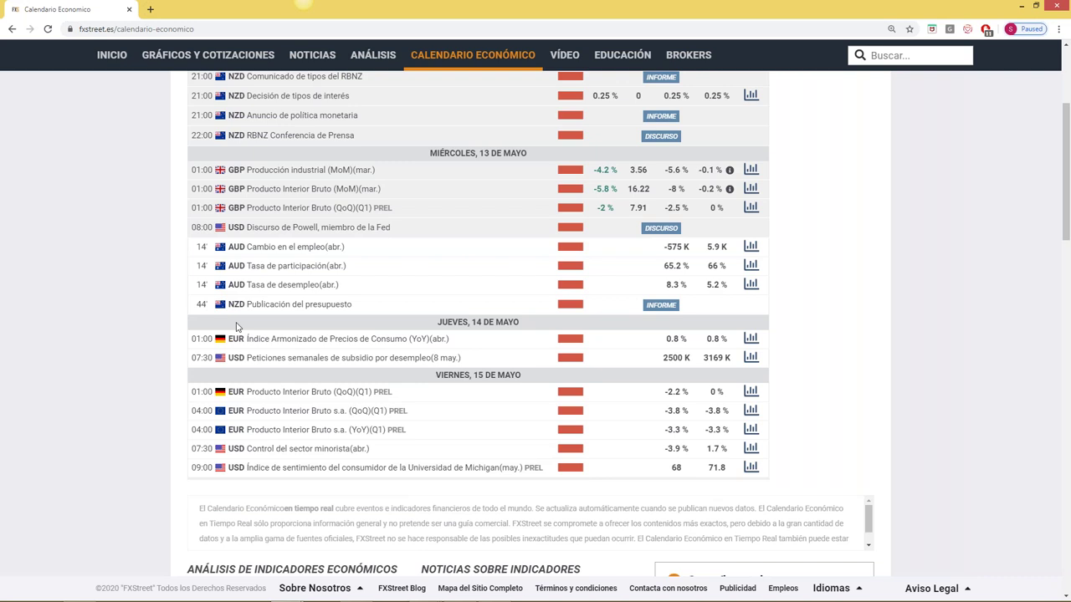
left_click(300, 5)
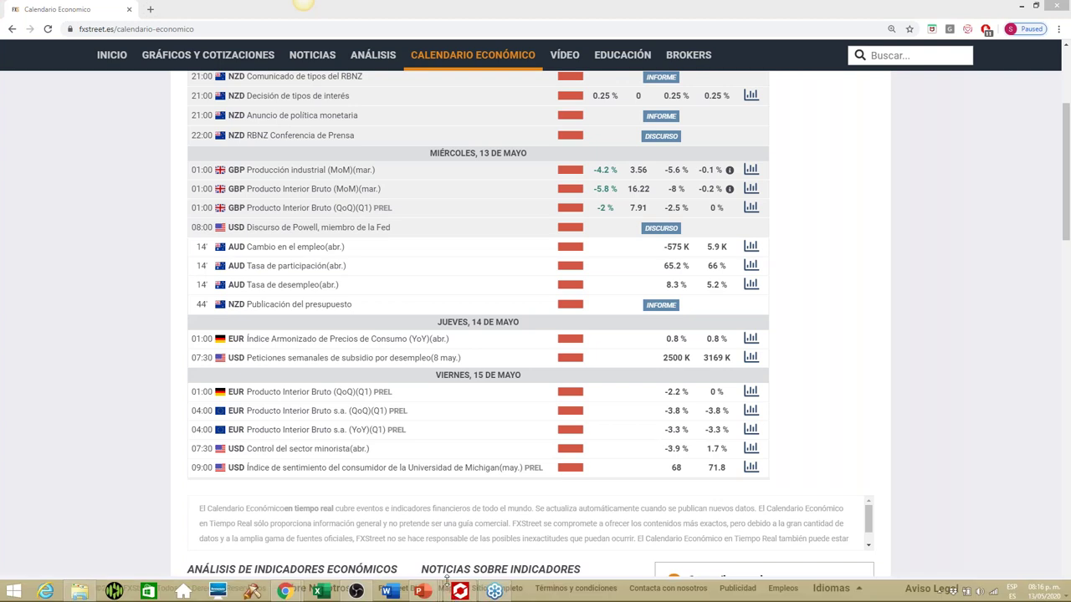
left_click(458, 592)
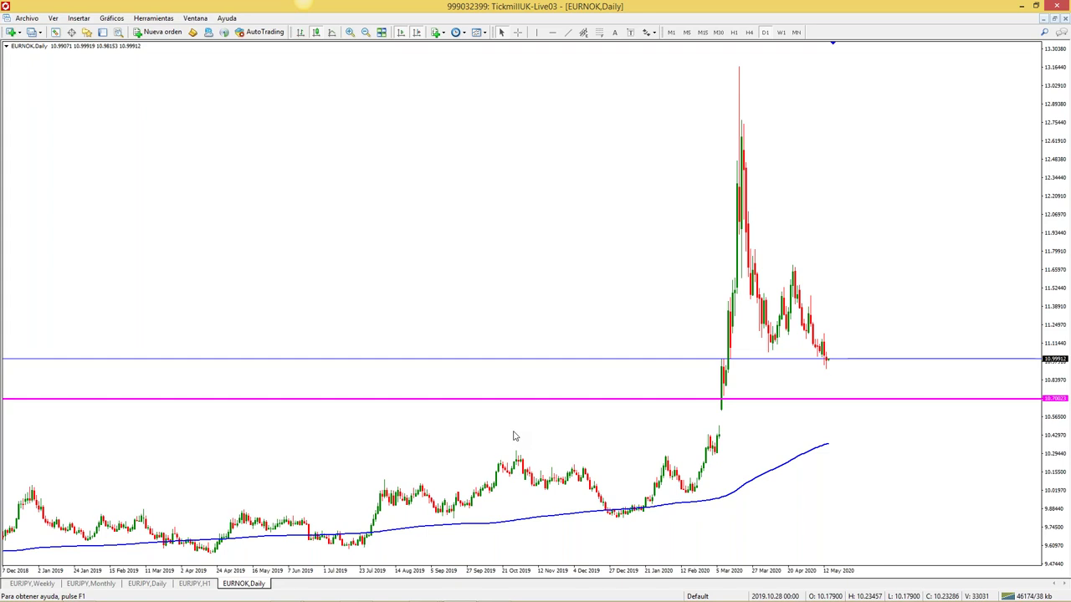
Load the 03 dolar australiano chart profile and replace it with the 20 gbp jpy profile
left_click(702, 595)
left_click(776, 316)
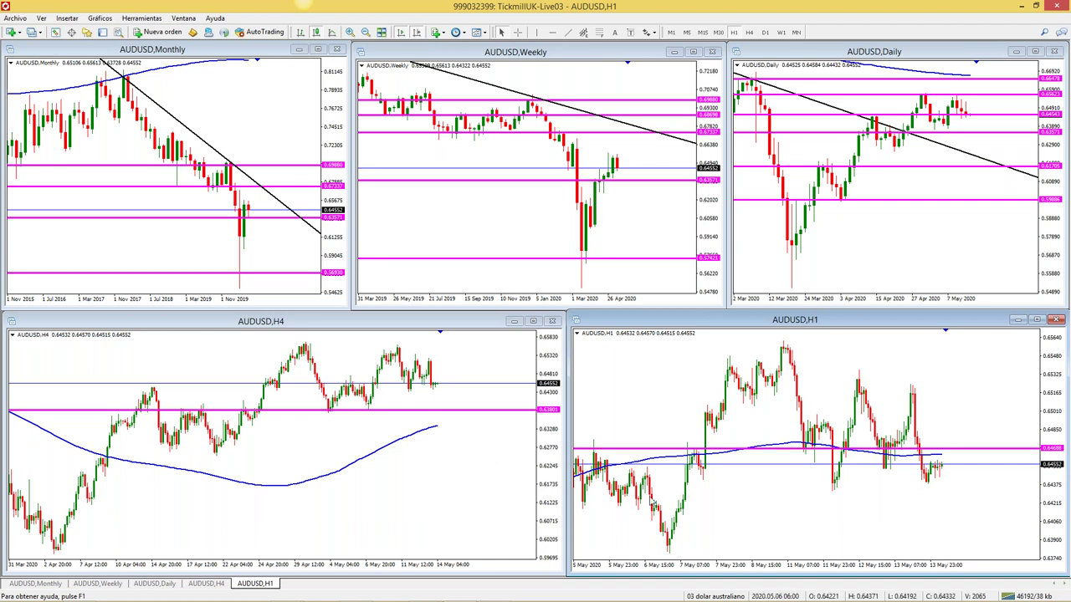
left_click(708, 596)
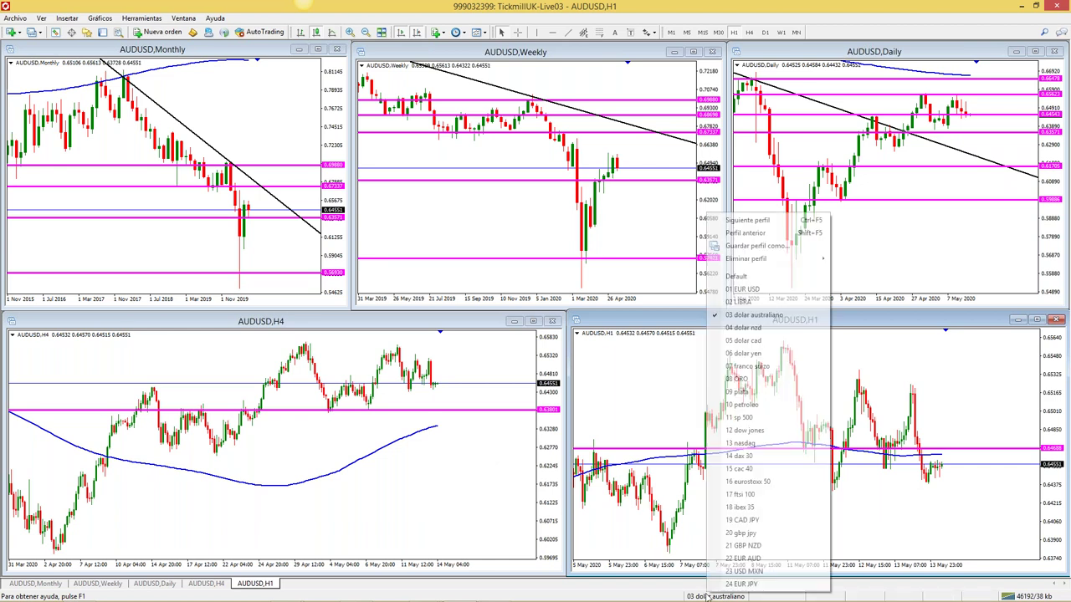
left_click(739, 534)
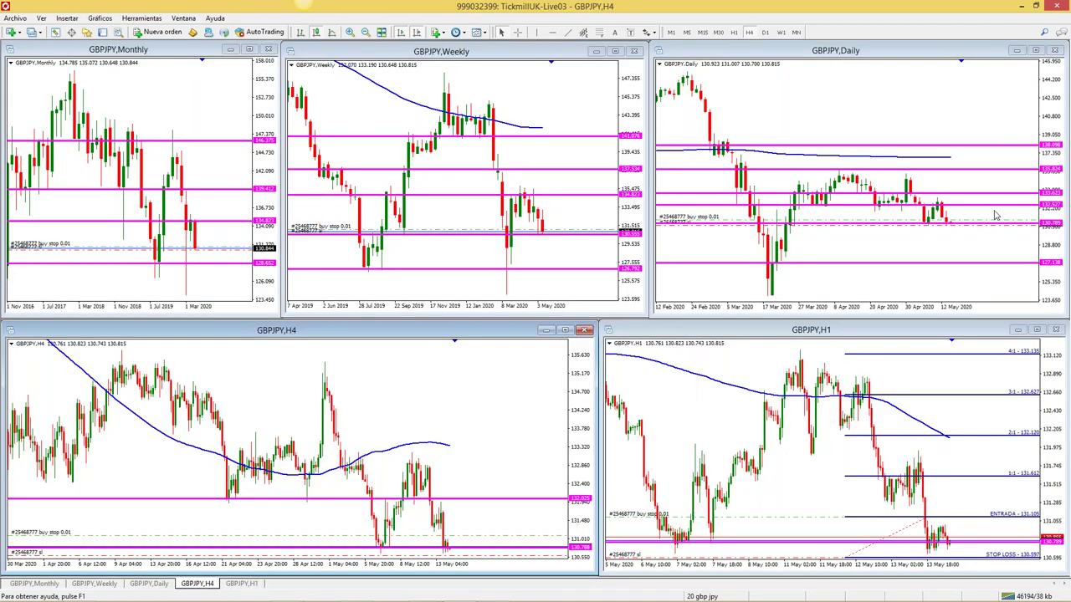
Examine the pending buy stop and its entry, stop loss and target levels on the maximized GBPJPY H1 chart
left_click(1037, 330)
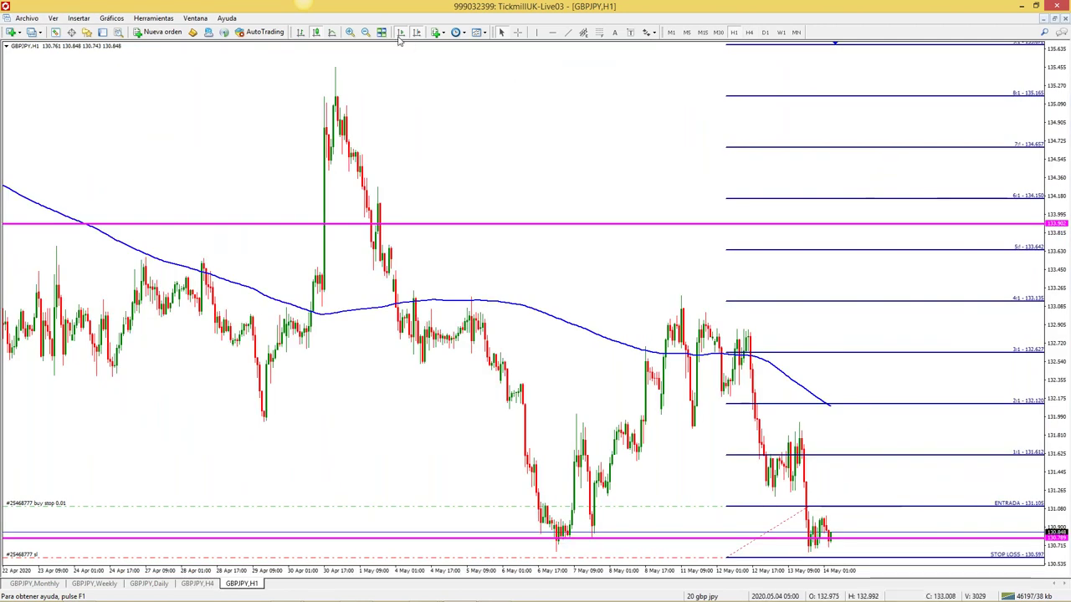
left_click(352, 32)
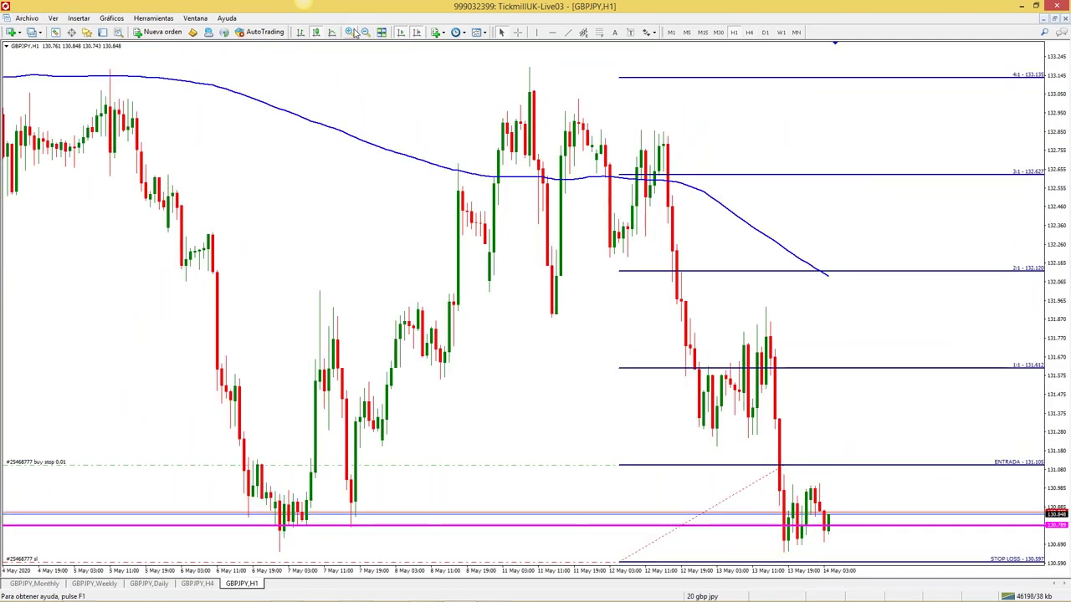
left_click(365, 33)
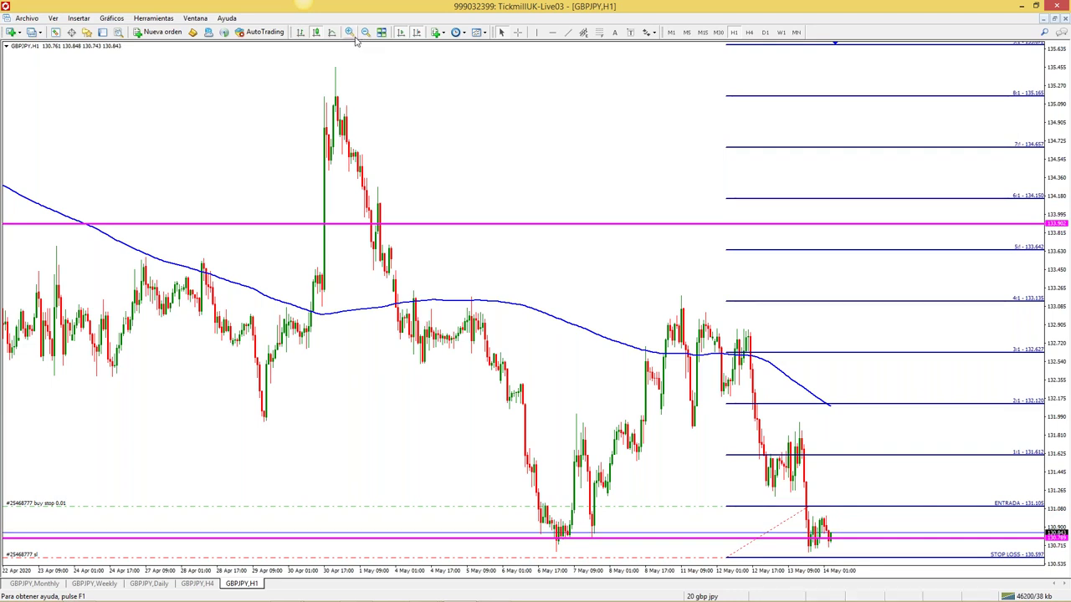
left_click(351, 33)
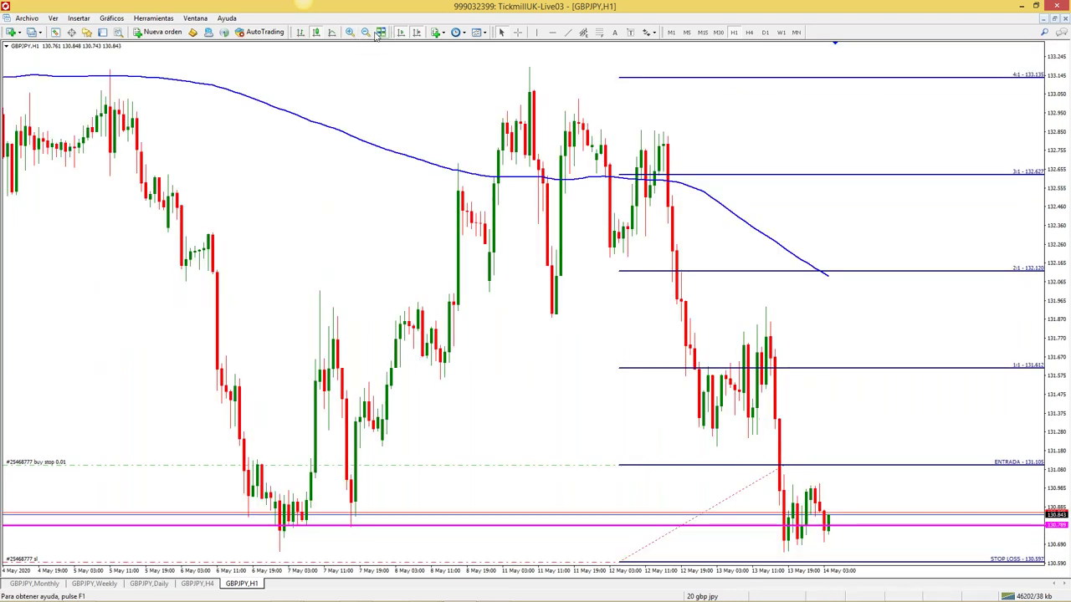
left_click(366, 33)
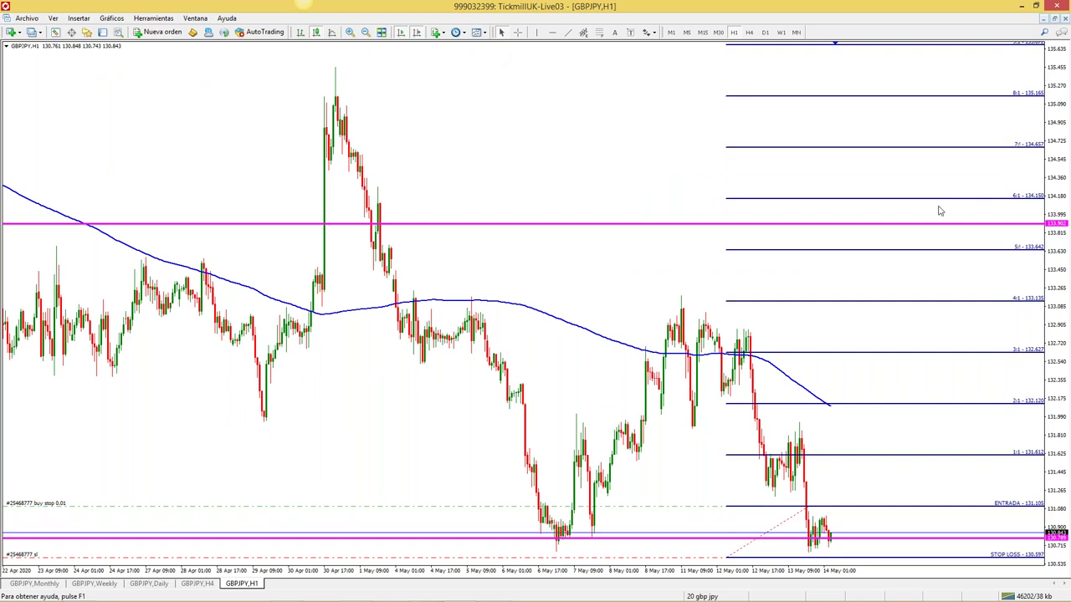
Review the GBPJPY H1 and daily charts at full size, returning to the multi-timeframe layout after each
left_click(1054, 19)
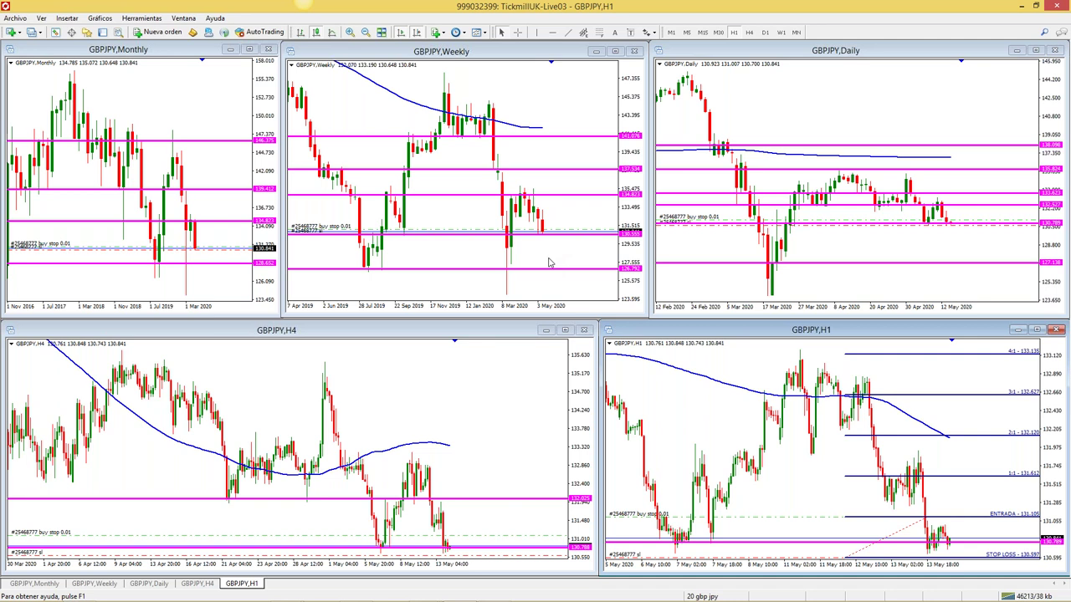
left_click(1037, 330)
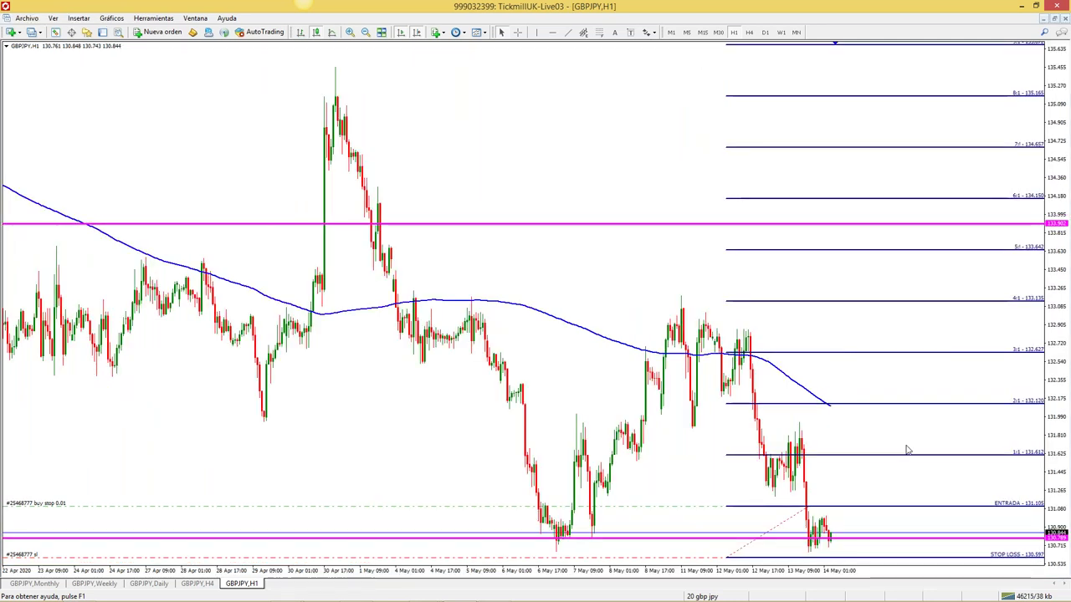
left_click(1046, 29)
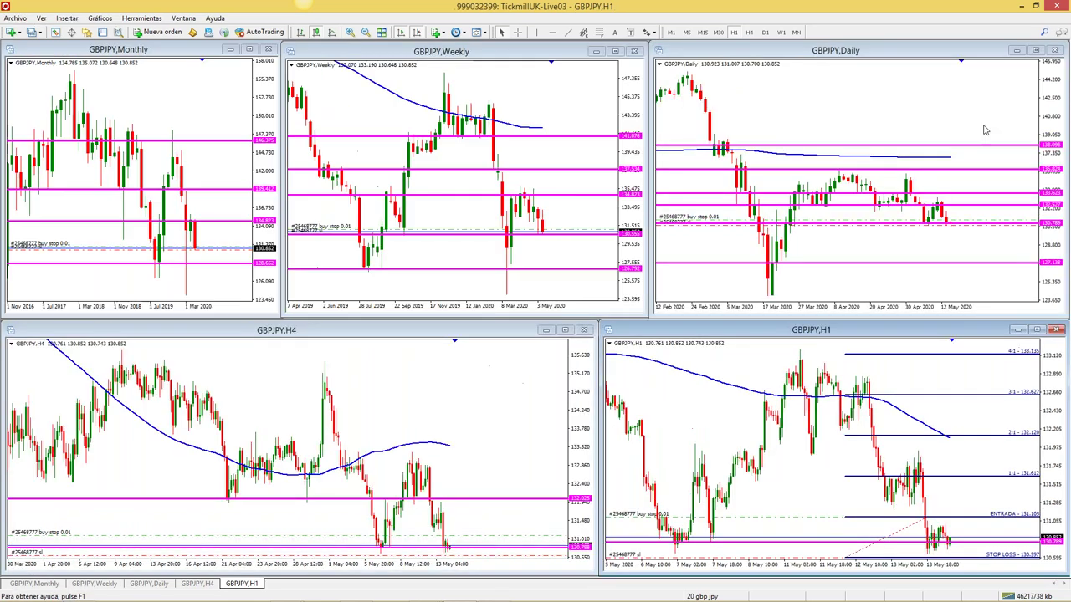
left_click(1054, 41)
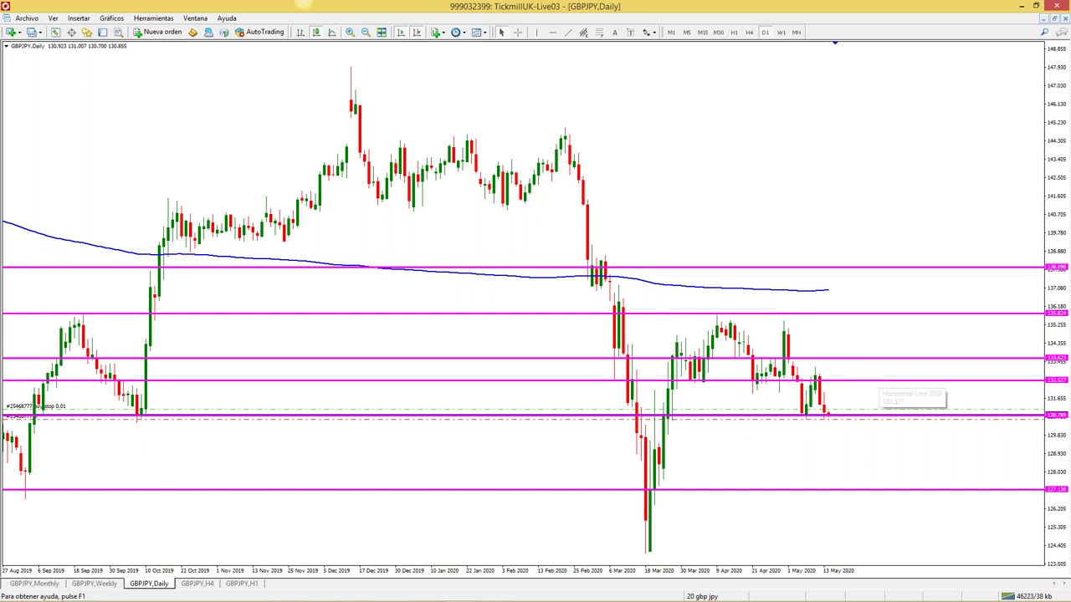
left_click(1054, 18)
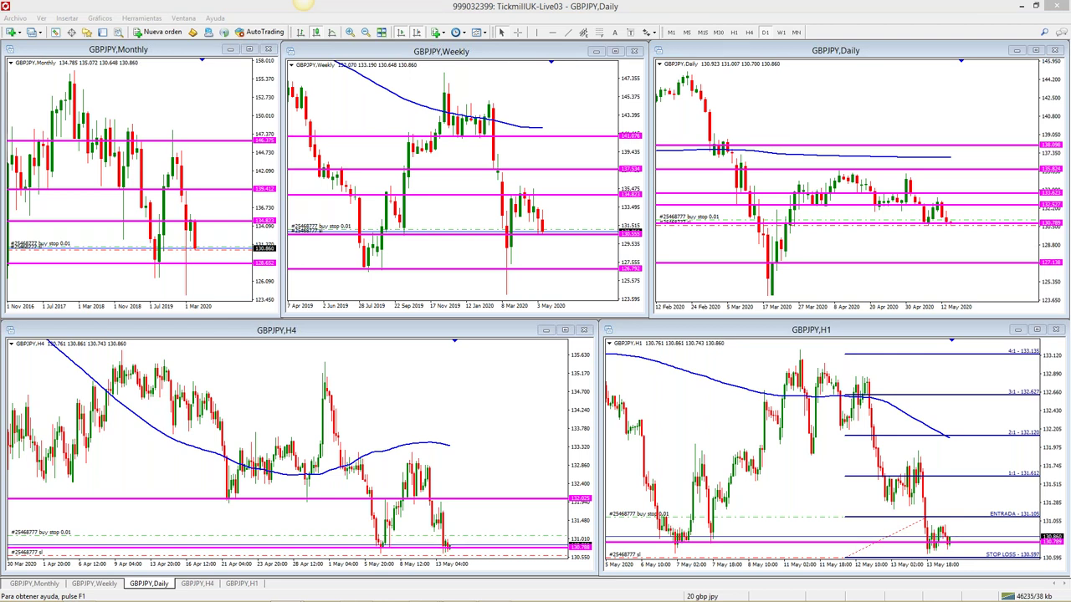
Load the 03 dolar australiano chart profile and maximize the AUDUSD H1 chart
left_click(716, 595)
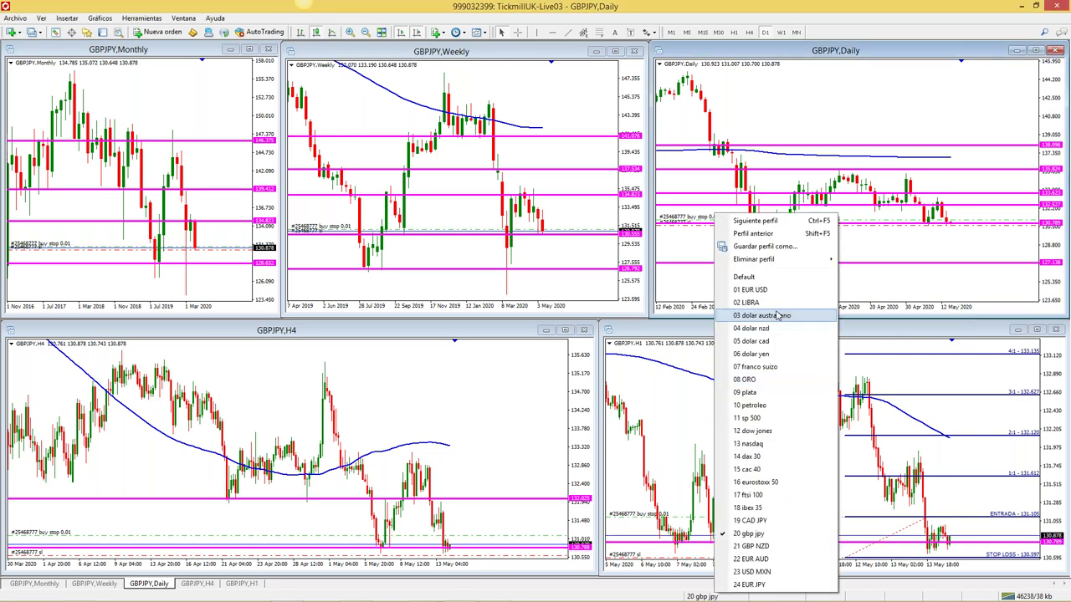
left_click(774, 320)
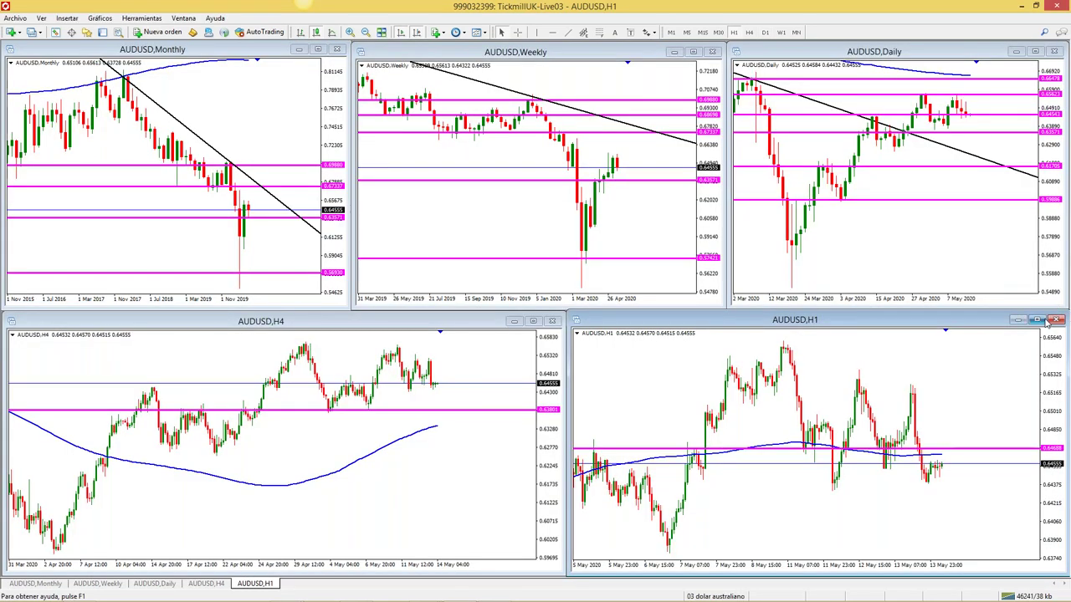
left_click(1037, 320)
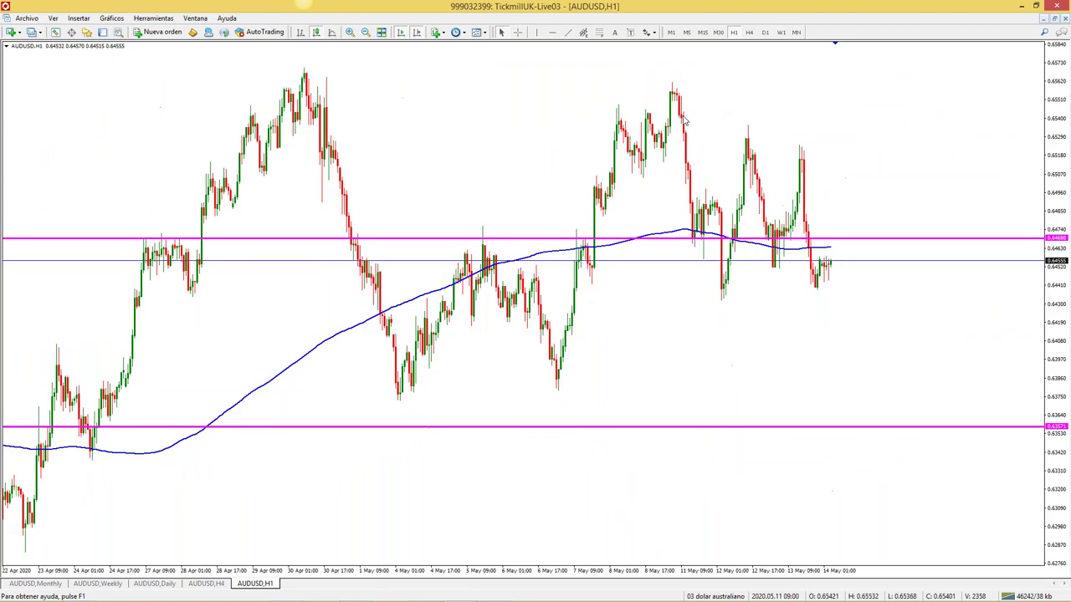
Project a short trade on AUDUSD H1 with Fibonacci, entry about 0.6438 and stop loss about 0.6458, and delete the projection
left_click(350, 32)
left_click(599, 31)
mouse_move(793, 394)
left_mouse_down()
mouse_move(751, 345)
mouse_move(736, 342)
left_mouse_up()
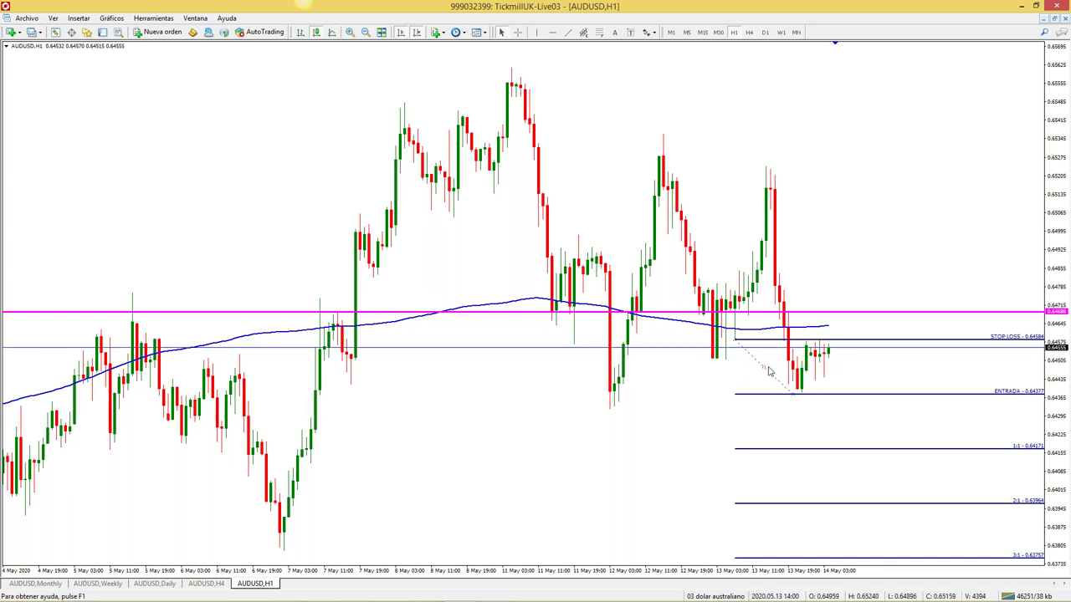
key("Delete")
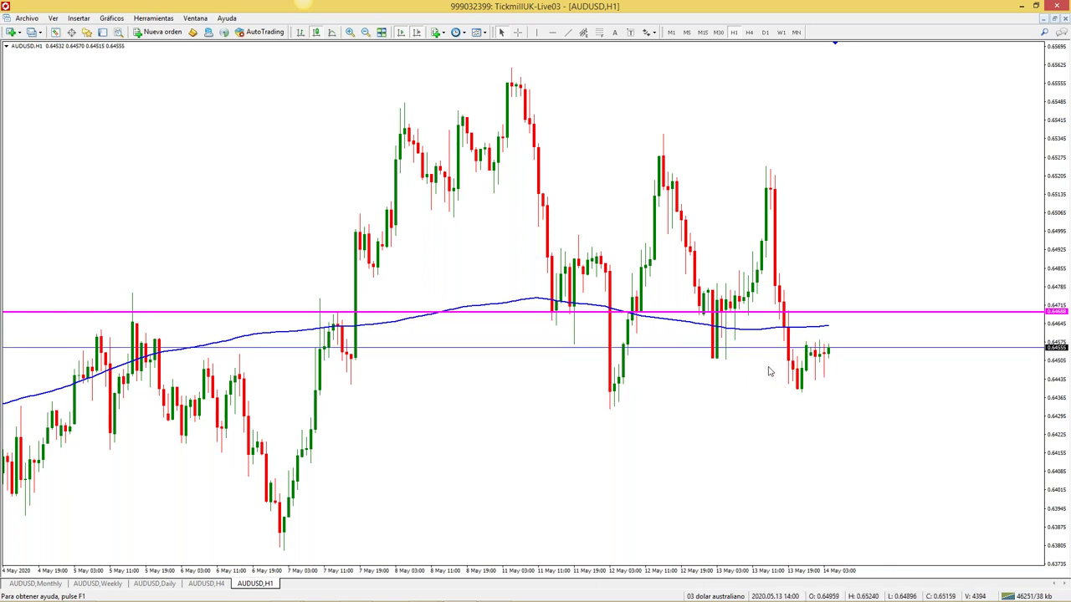
Compare AUDUSD price action on the M15, M5, H1 and daily timeframes
left_click(705, 33)
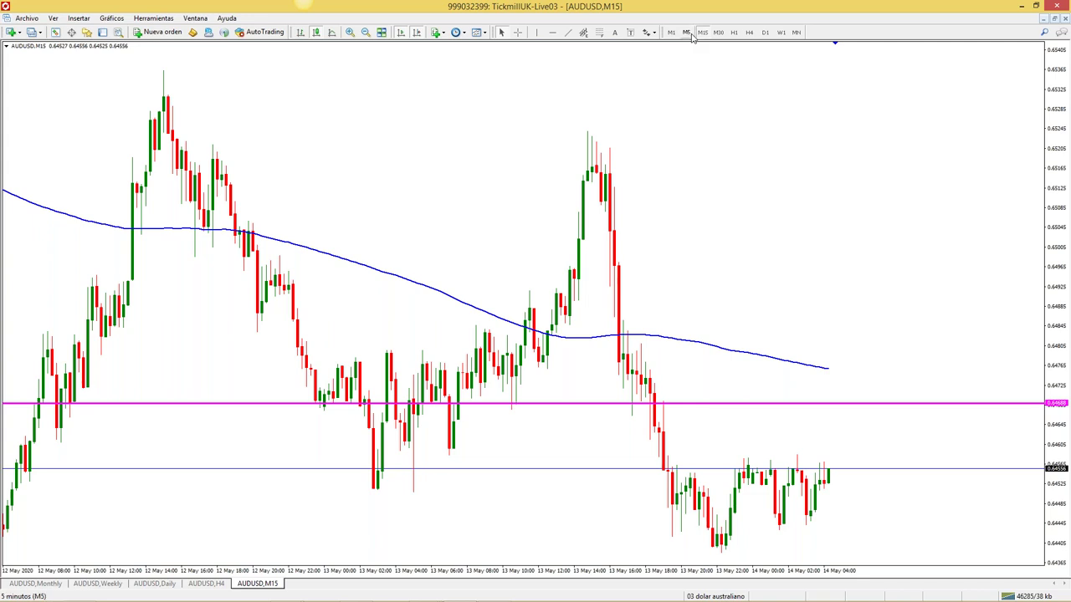
left_click(687, 33)
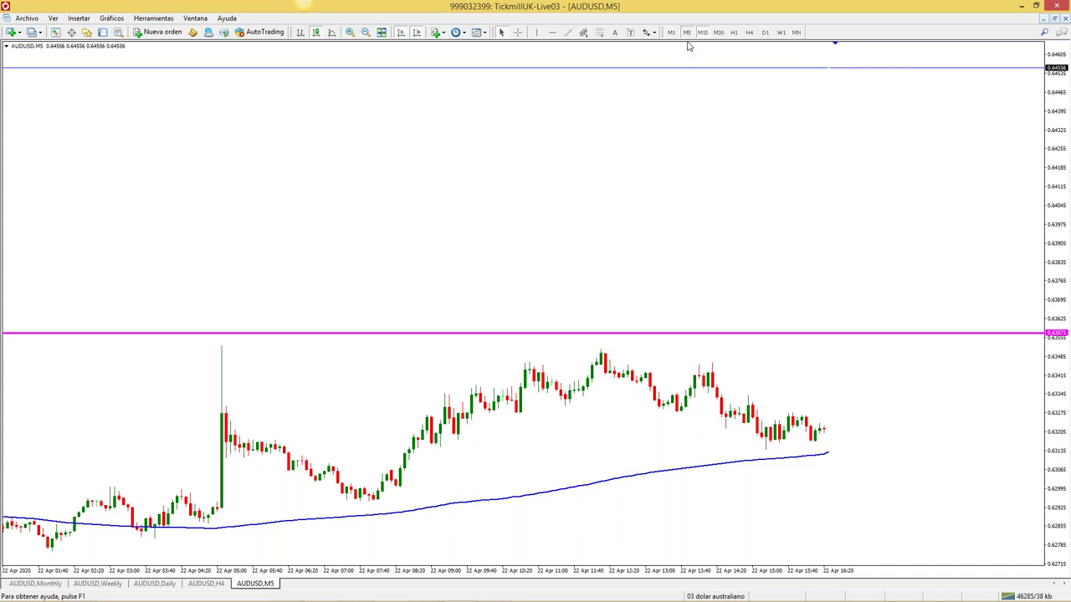
left_click(718, 33)
left_click(733, 33)
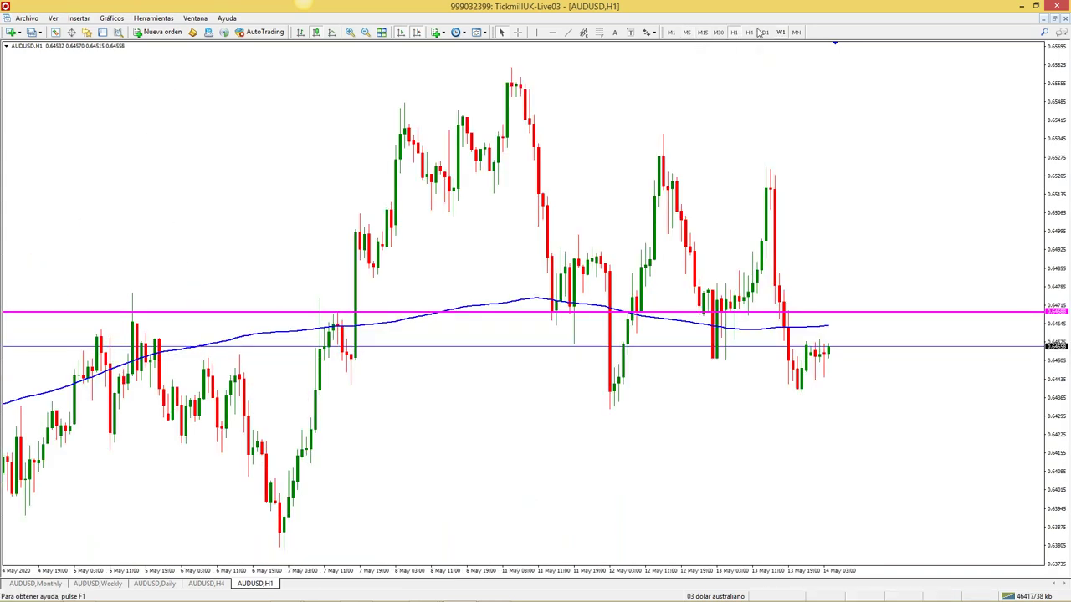
left_click(763, 33)
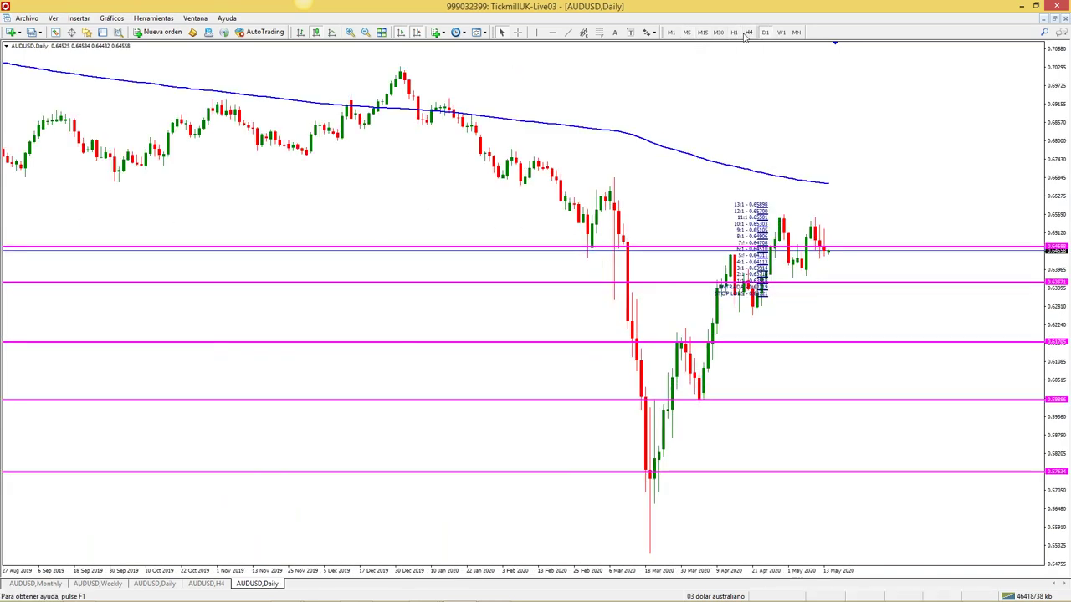
left_click(733, 33)
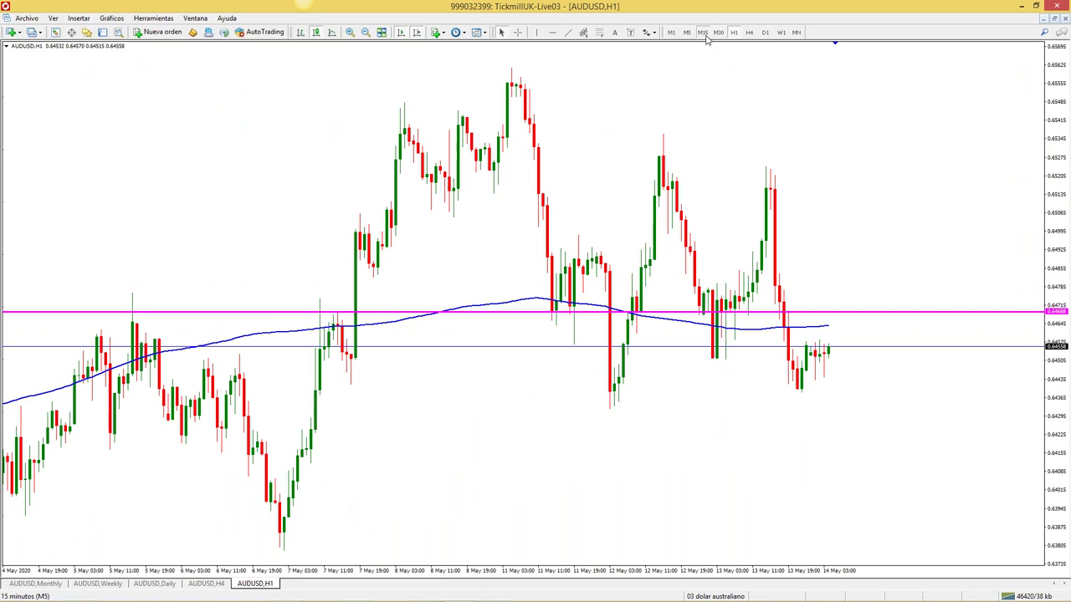
left_click(703, 33)
left_click(686, 33)
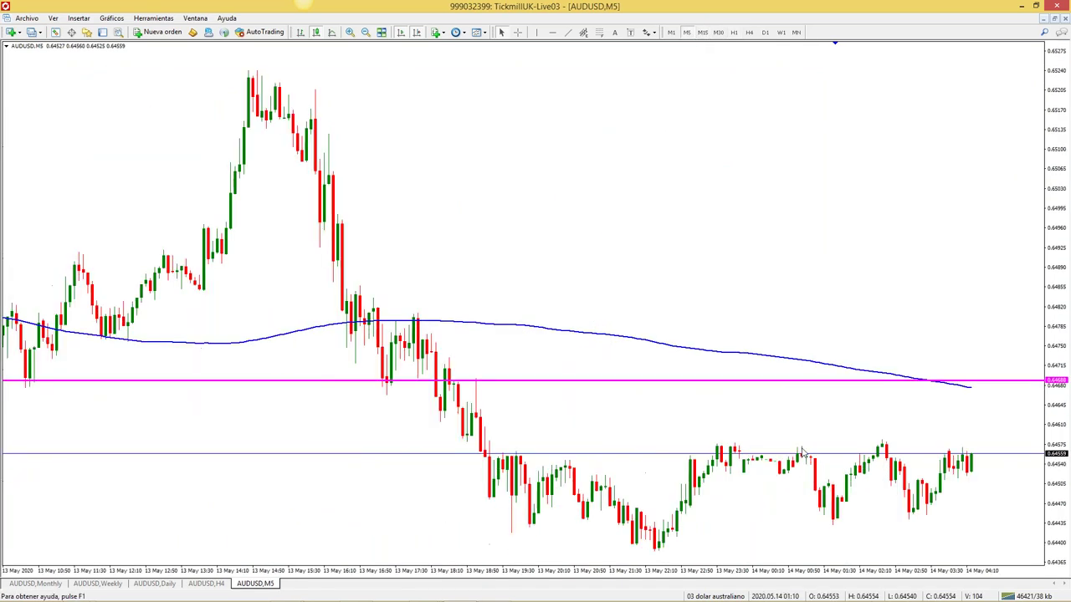
Examine the broader AUDUSD price history on M5, H1 and daily, and return to the multi-chart layout
left_click(364, 33)
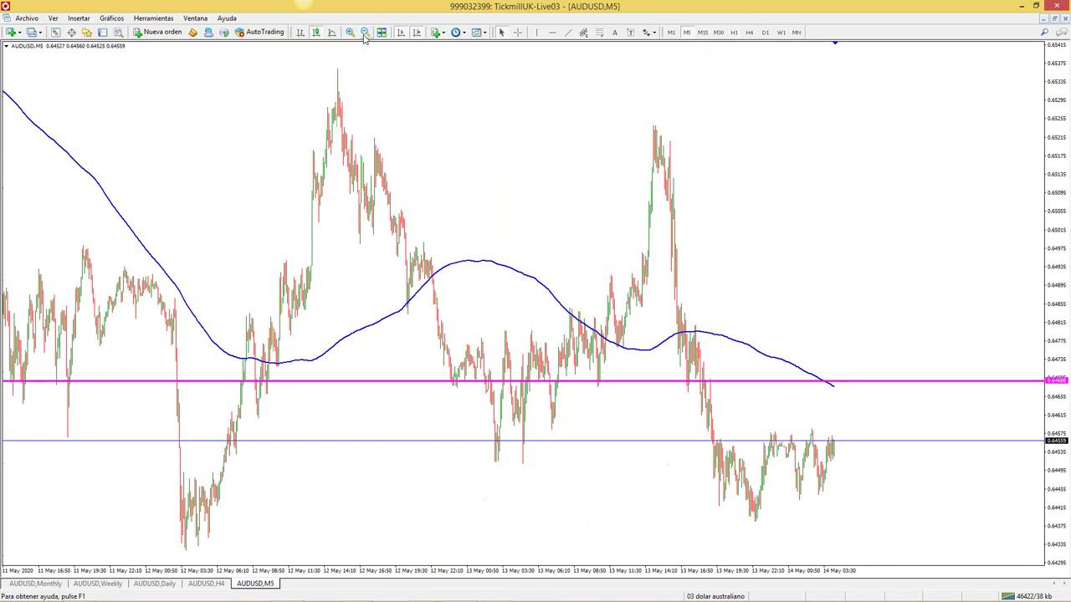
left_click(365, 33)
left_click(349, 33)
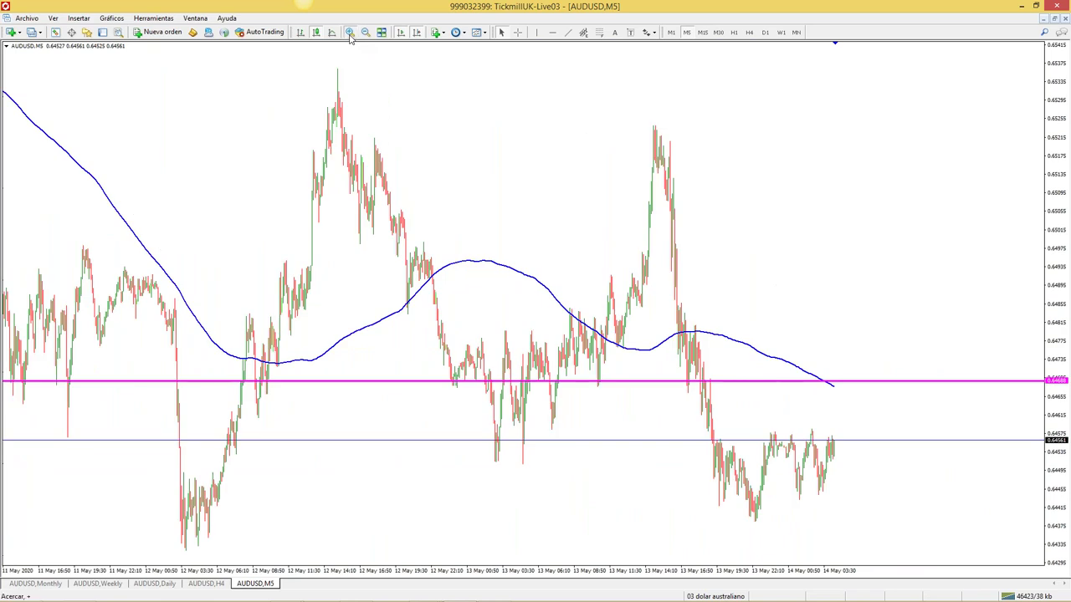
left_click(349, 33)
left_click(734, 32)
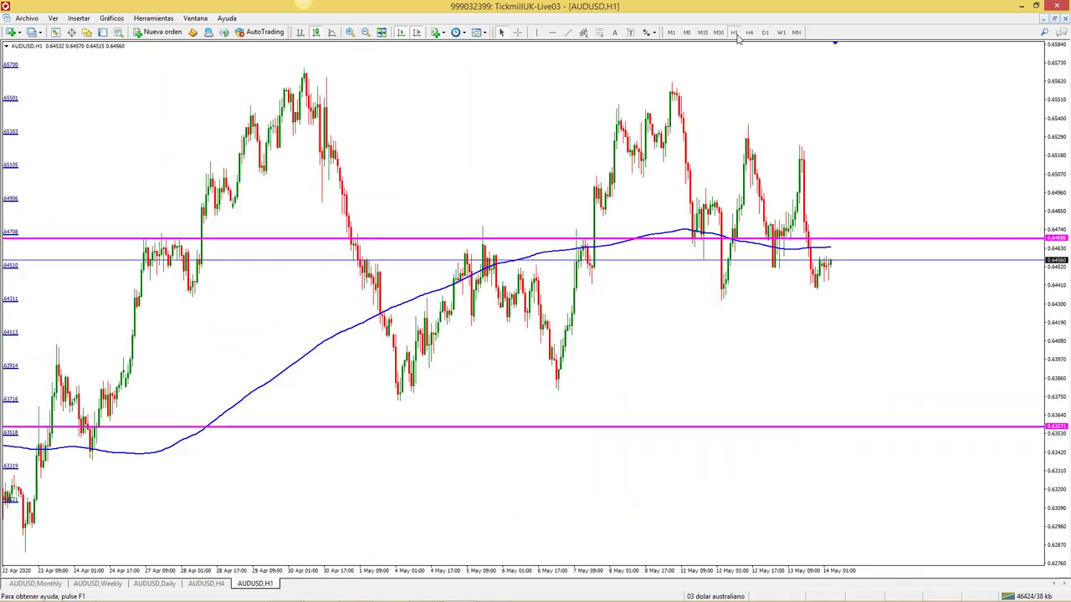
left_click(764, 32)
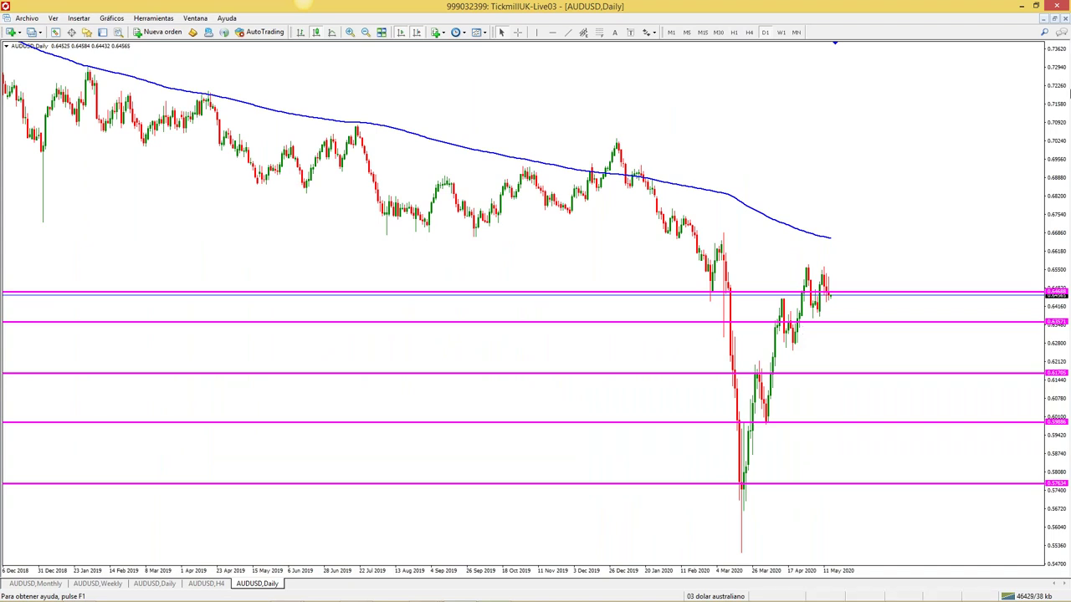
left_click(350, 31)
left_click(381, 32)
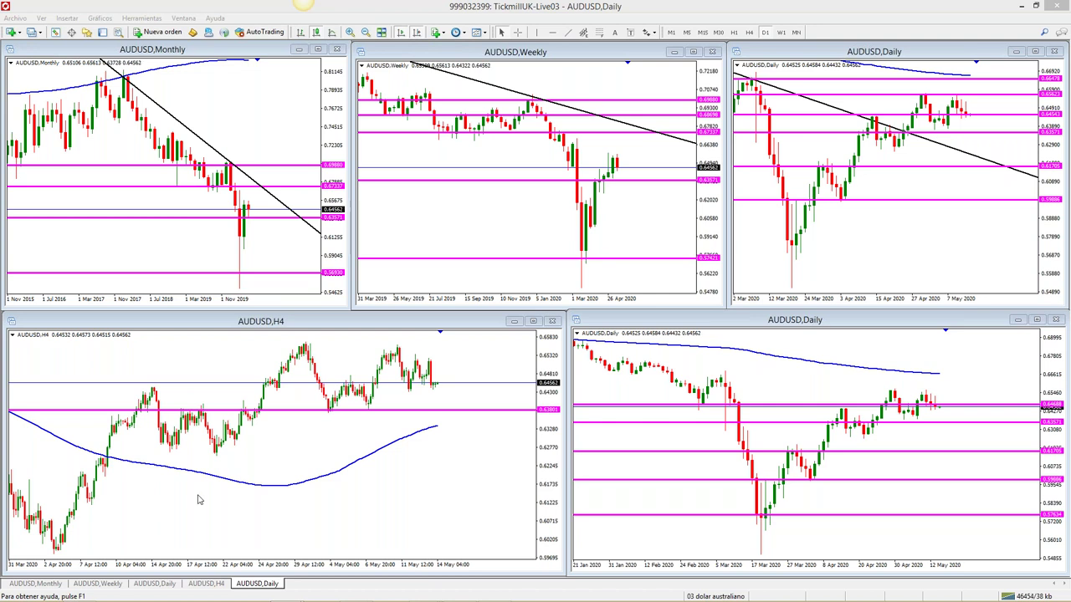
Load the Default chart profile and switch its EURNOK daily chart to AUDJPY, leaving the market watch hidden
mouse_move(807, 596)
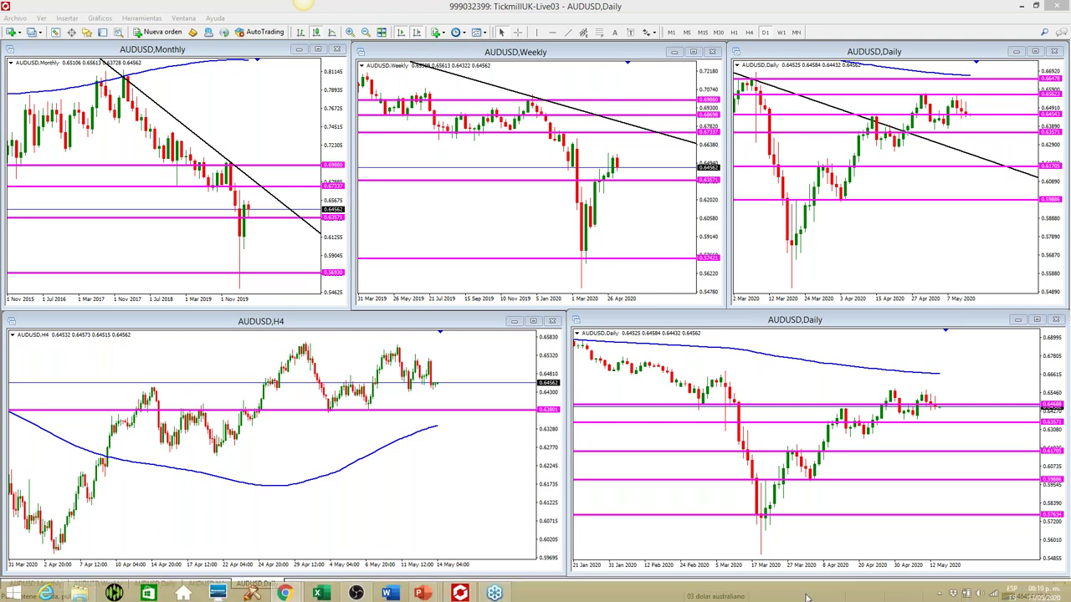
right_click(736, 565)
left_click(805, 278)
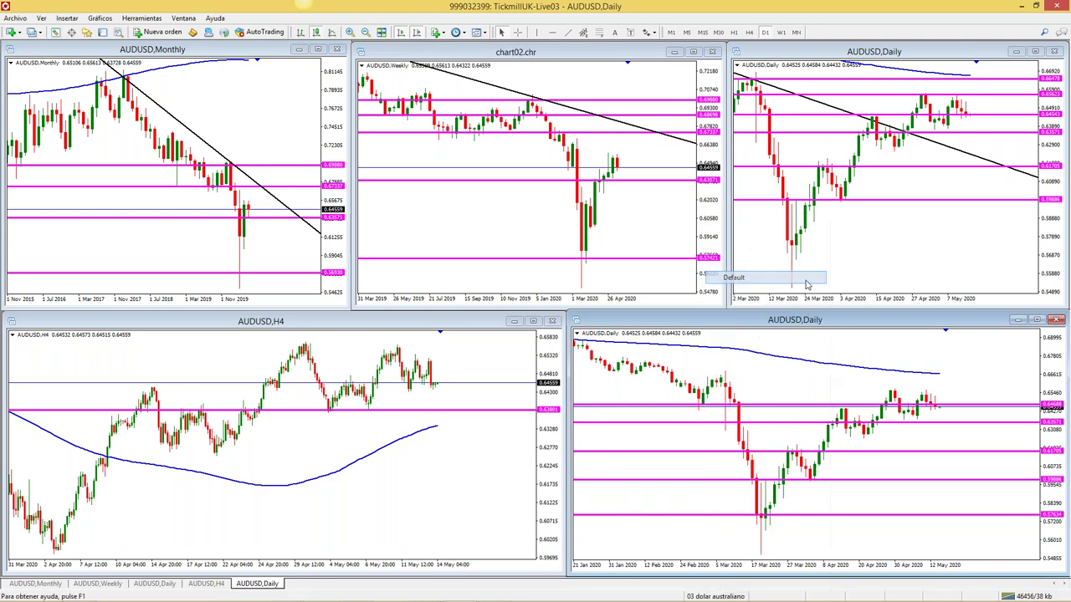
key("ctrl+m")
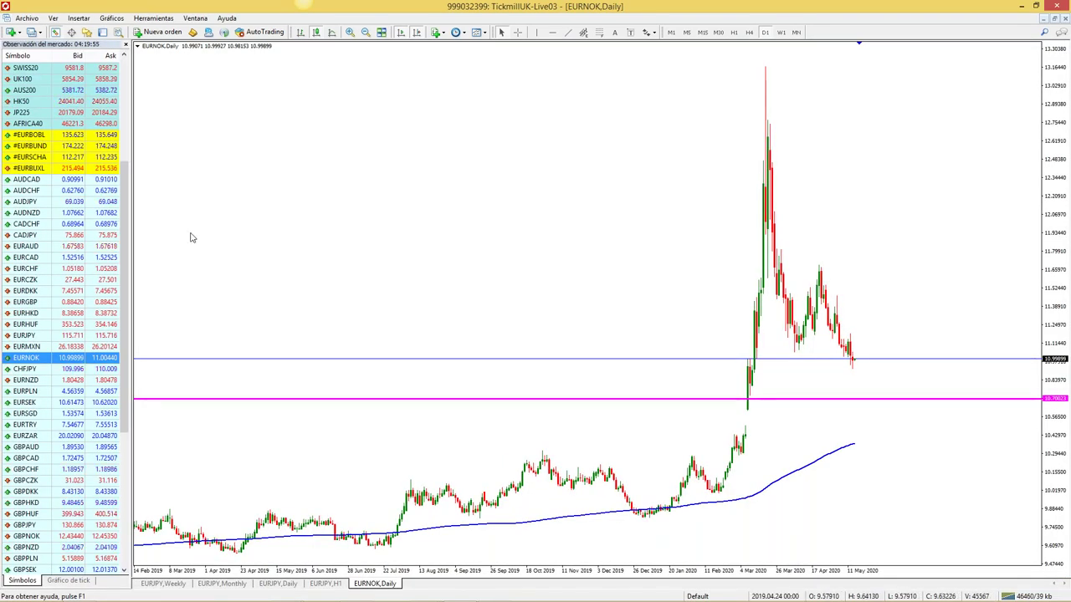
left_click_drag(25, 201, 143, 50)
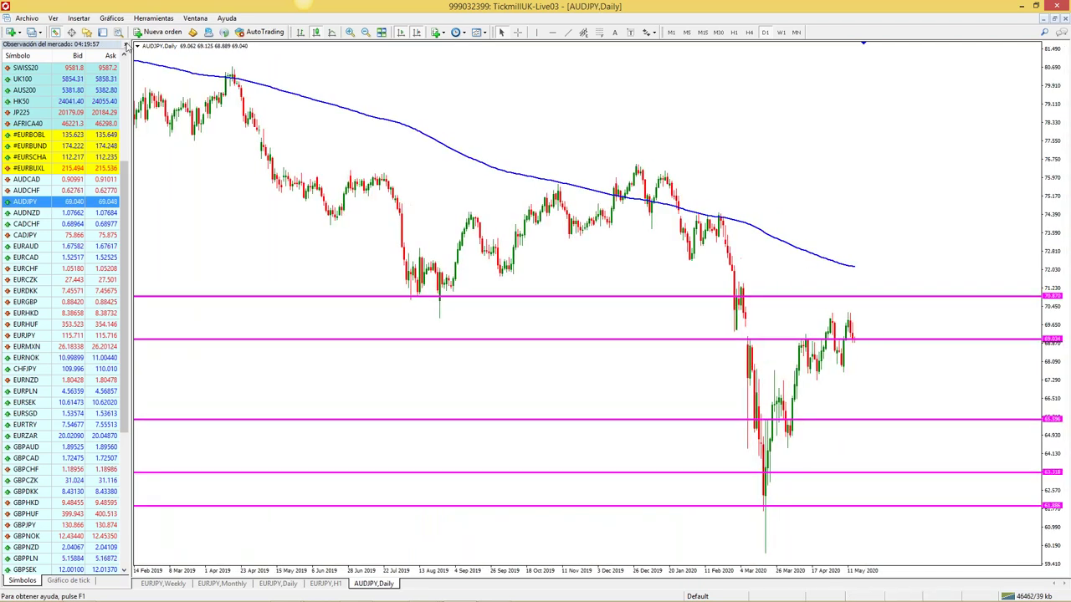
left_click(126, 45)
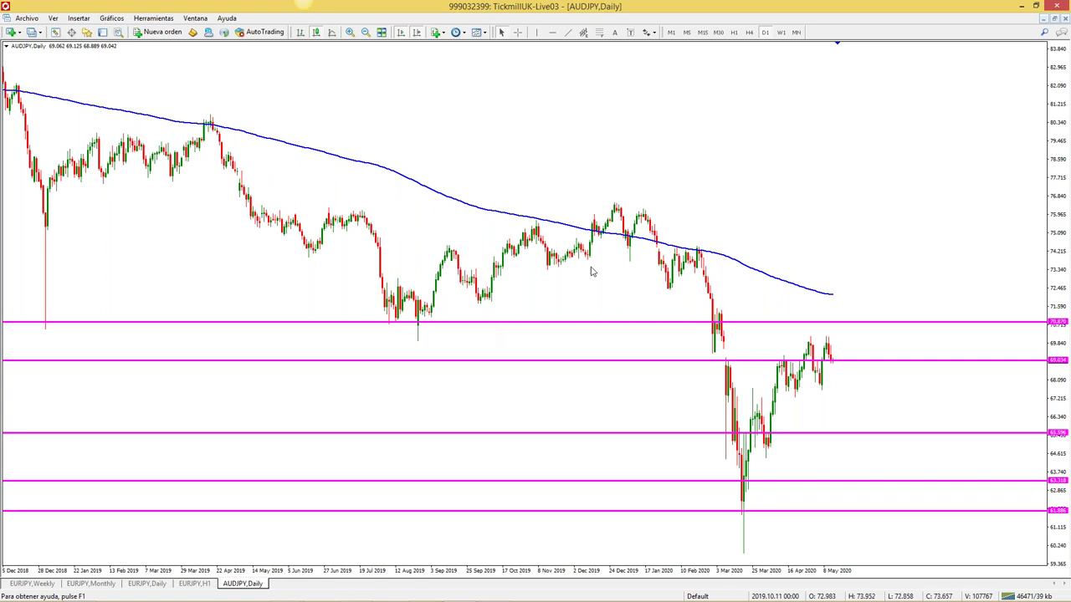
Review AUDJPY price action around the 69.034 level on the daily, H4 and H1 timeframes
left_click(349, 33)
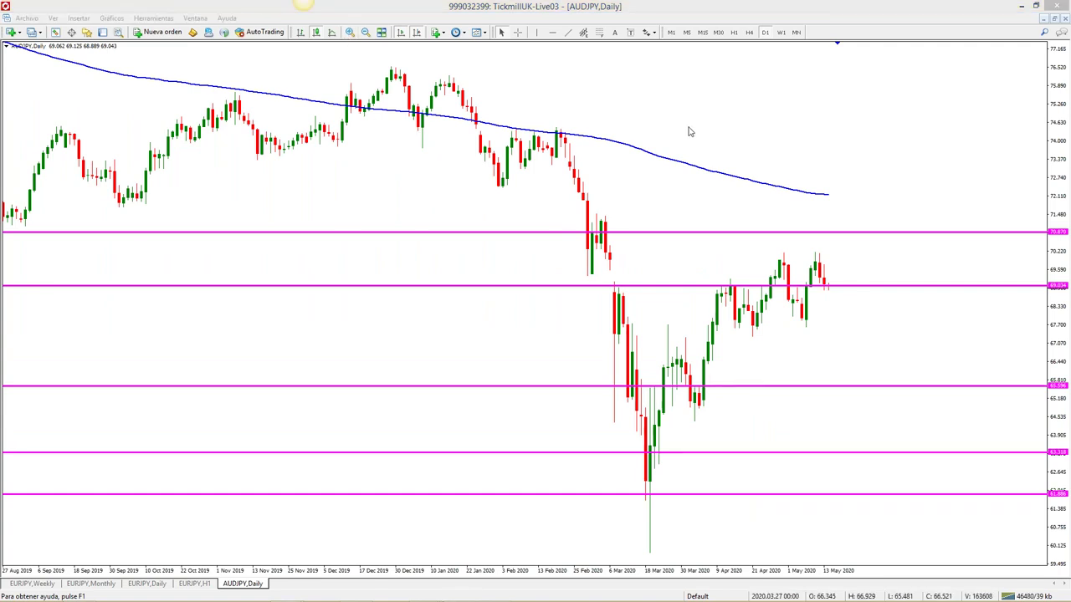
left_click(748, 32)
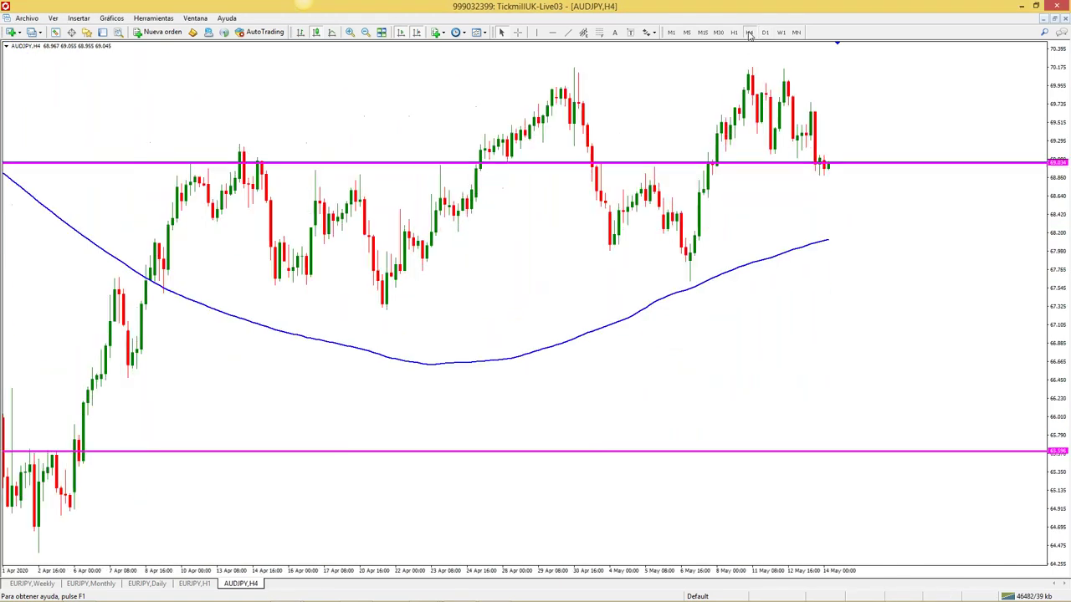
left_click(366, 32)
left_click(732, 32)
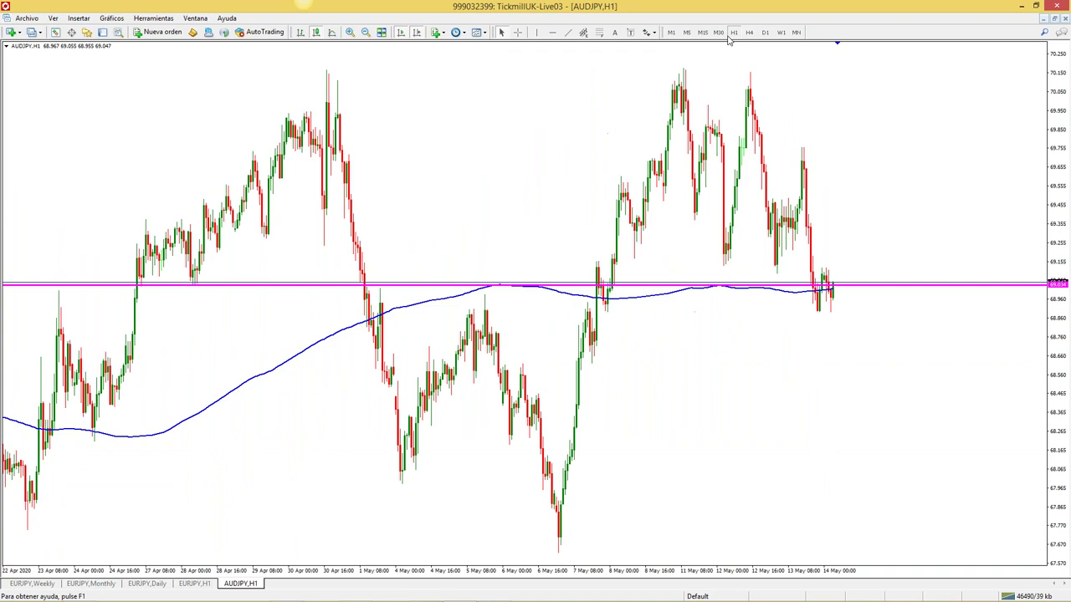
left_click(349, 33)
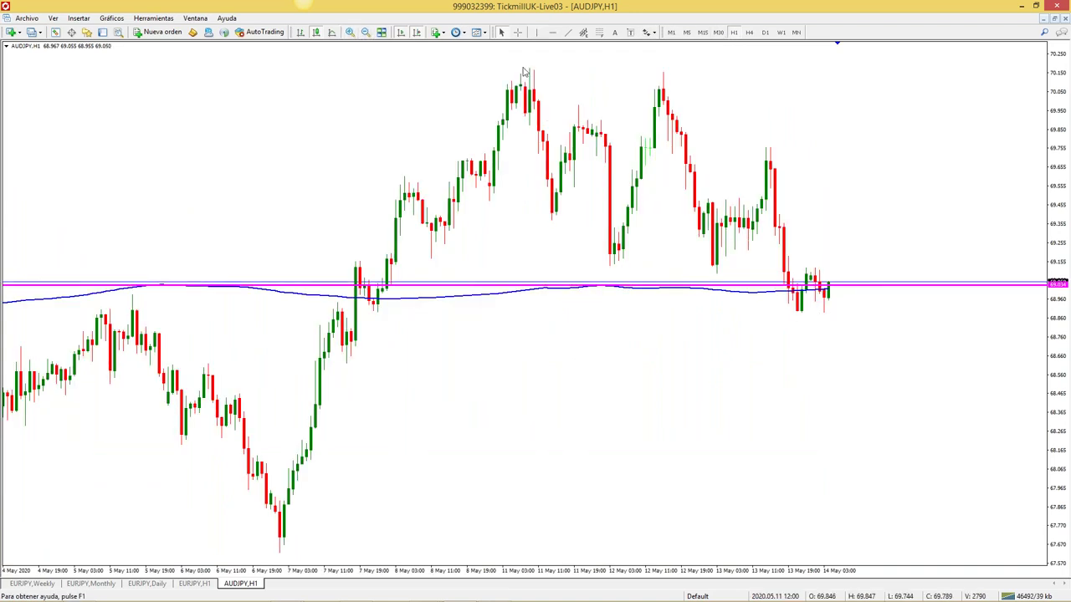
left_click(365, 33)
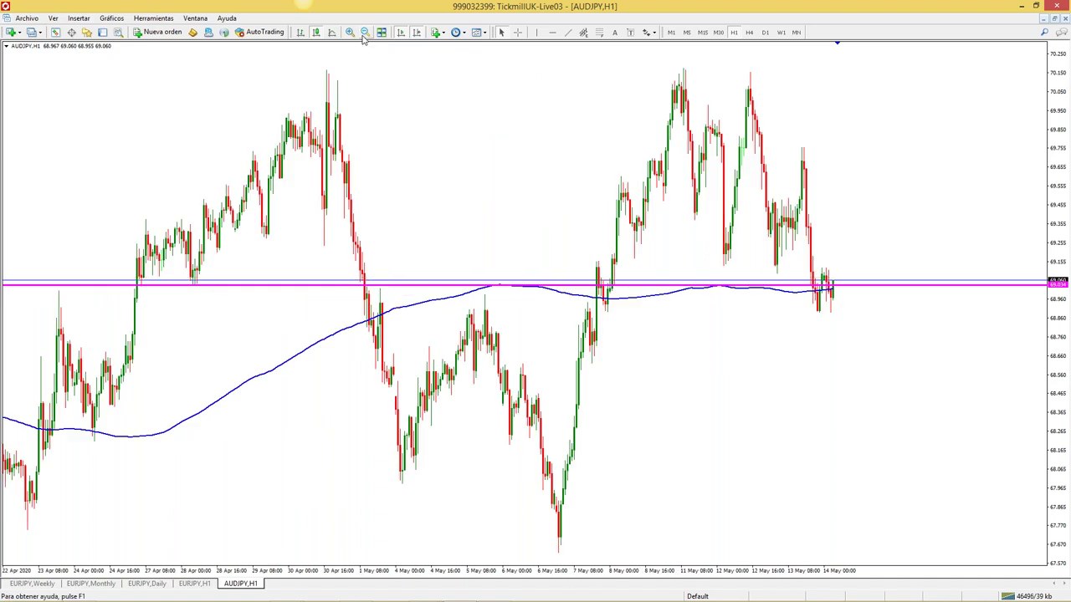
Reposition three horizontal levels on AUDJPY daily to about 67.841, 66.729 and 69.986, and delete the lowest level
left_click(764, 35)
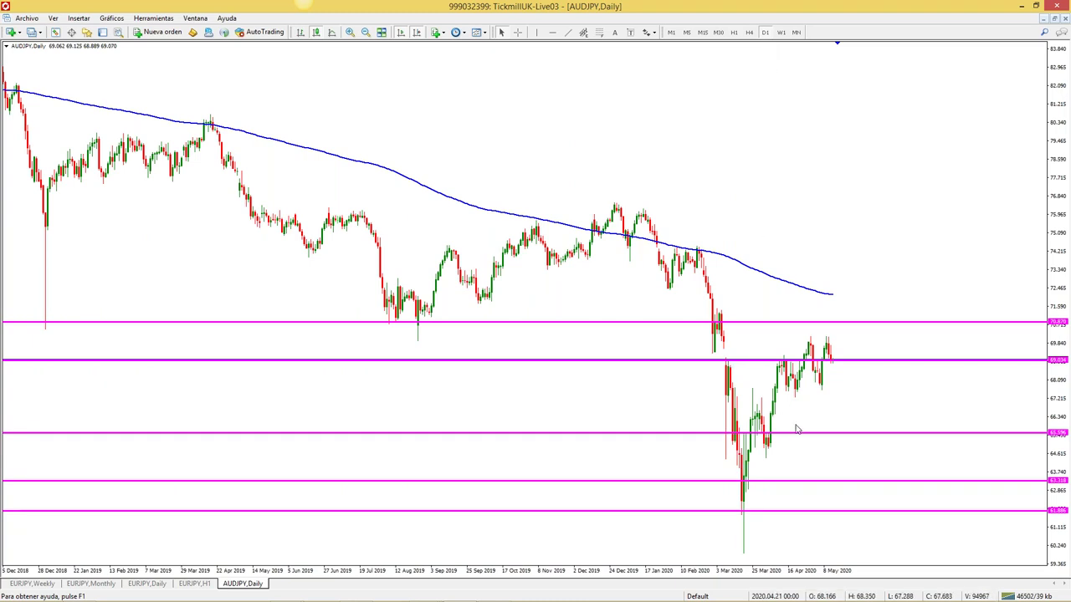
left_click_drag(797, 434, 797, 386)
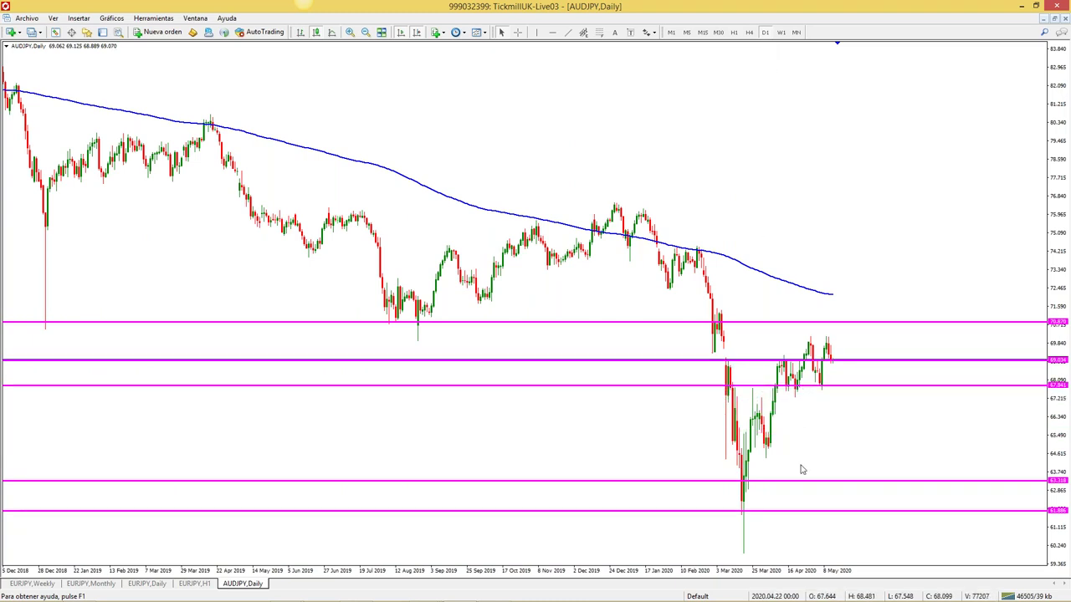
left_click_drag(803, 481, 805, 413)
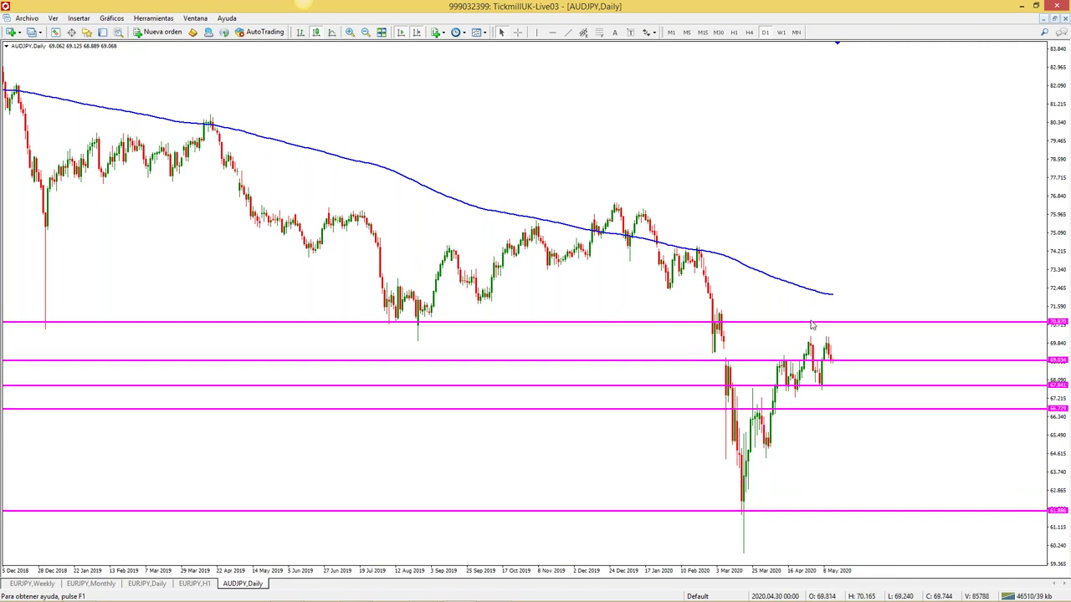
left_click_drag(813, 323, 811, 342)
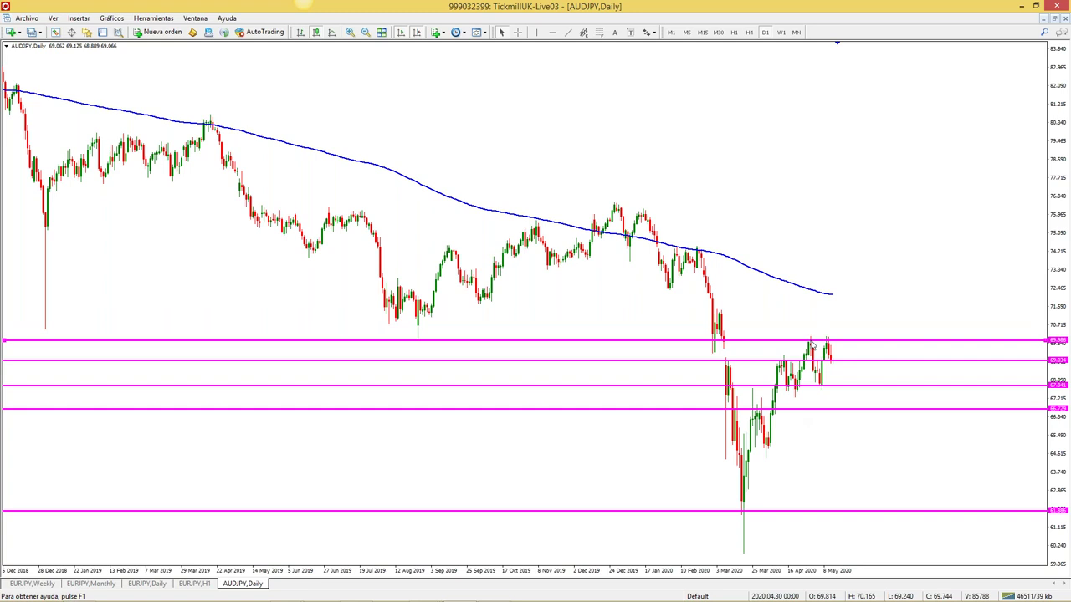
key("Delete")
Project a short trade on AUDJPY H1 with Fibonacci, entry about 68.884 and stop loss about 69.115, and delete the projection
left_click(750, 33)
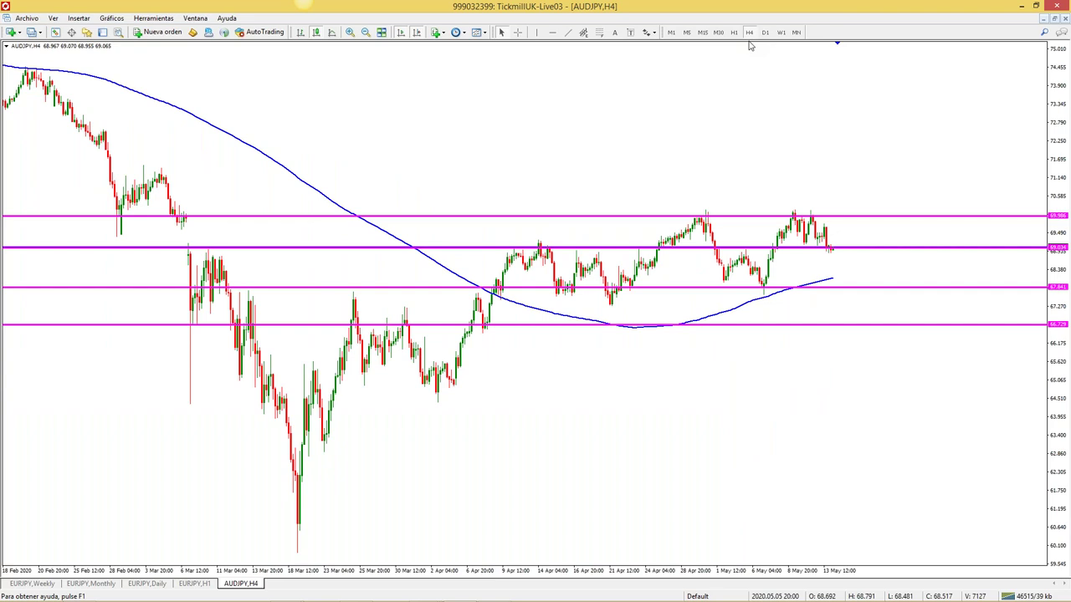
left_click(734, 33)
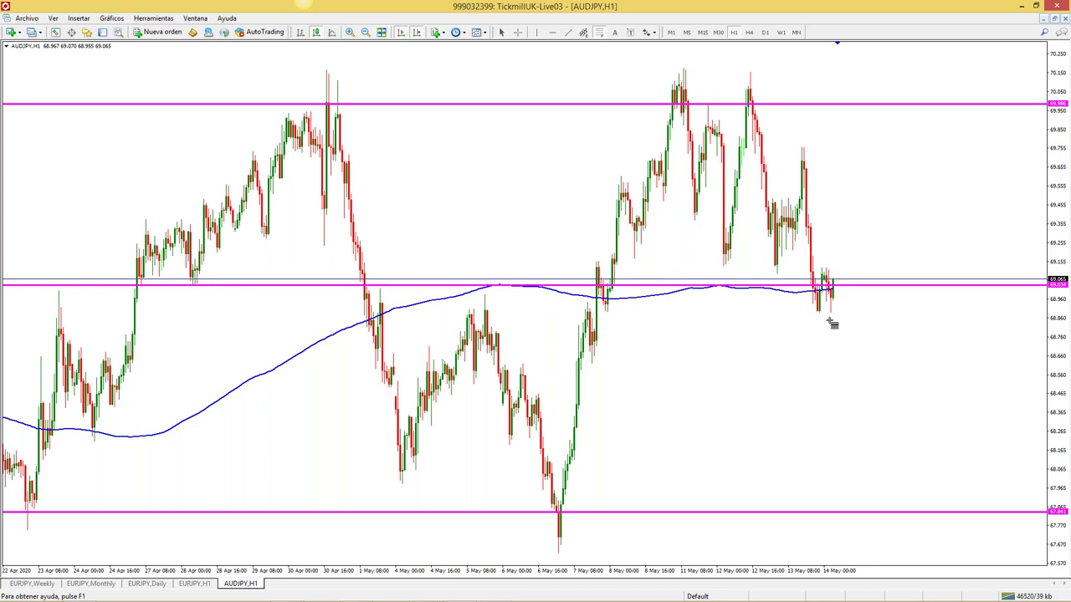
left_click_drag(817, 310, 717, 273)
left_click_drag(821, 315, 821, 316)
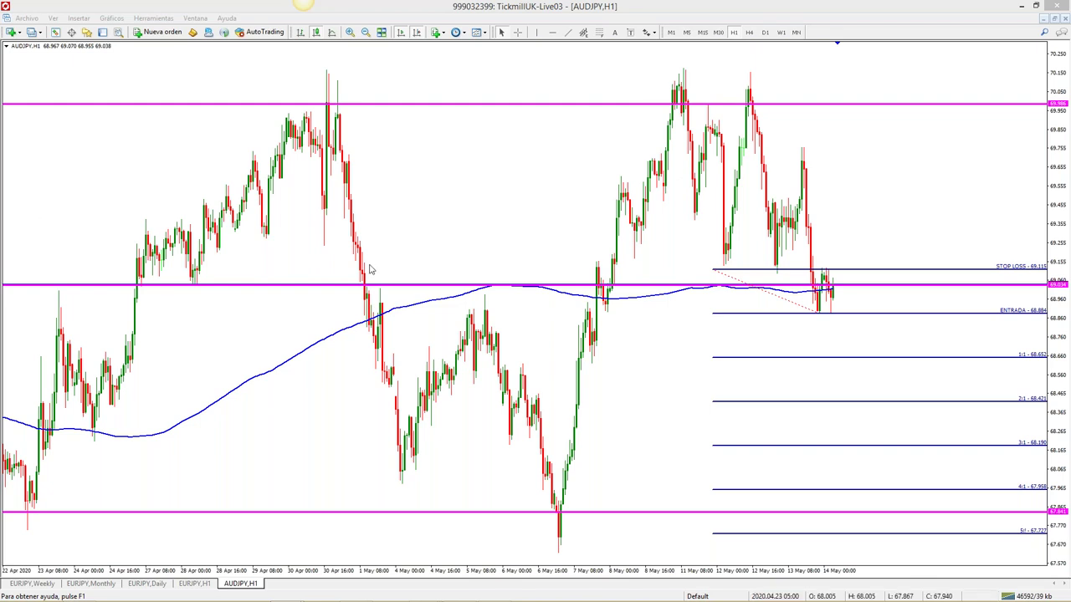
left_click(497, 432)
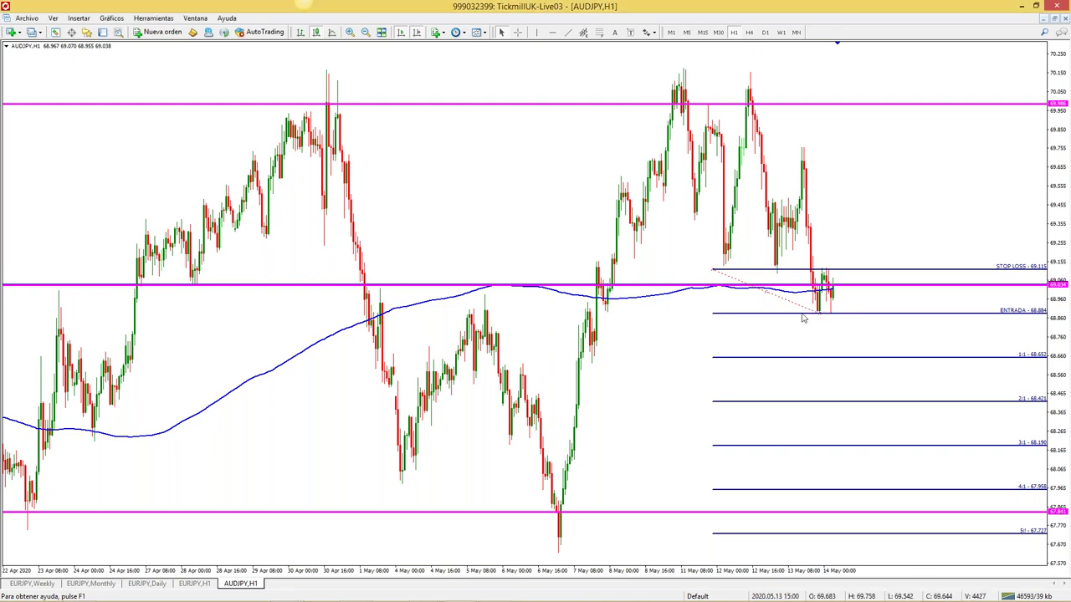
key("BackSpace")
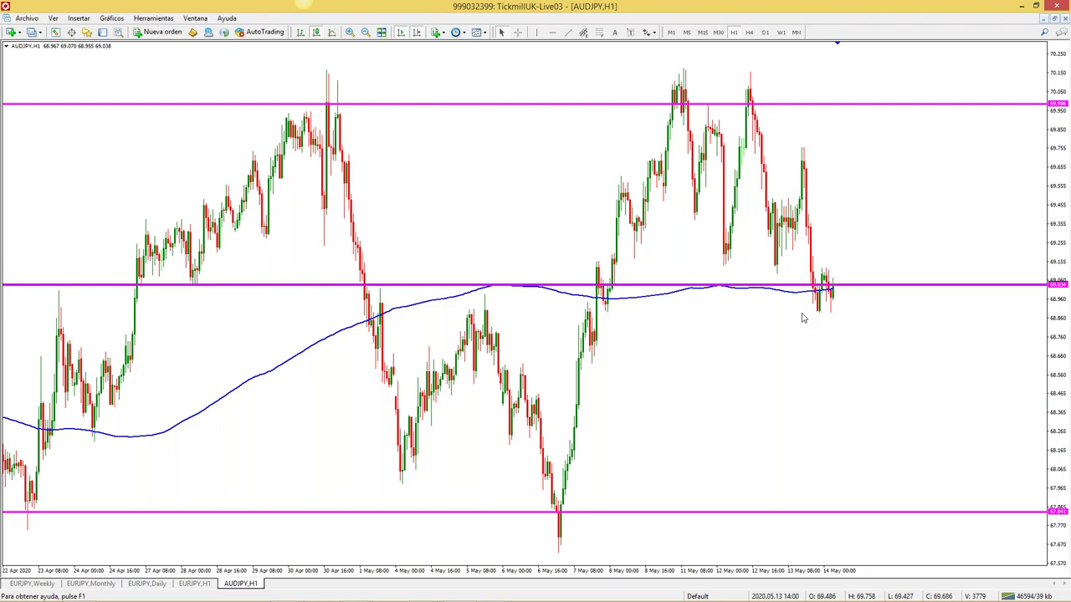
Switch the chart to EURSEK with the market watch hidden, and view it on the daily and H4 timeframes
key("ctrl+m")
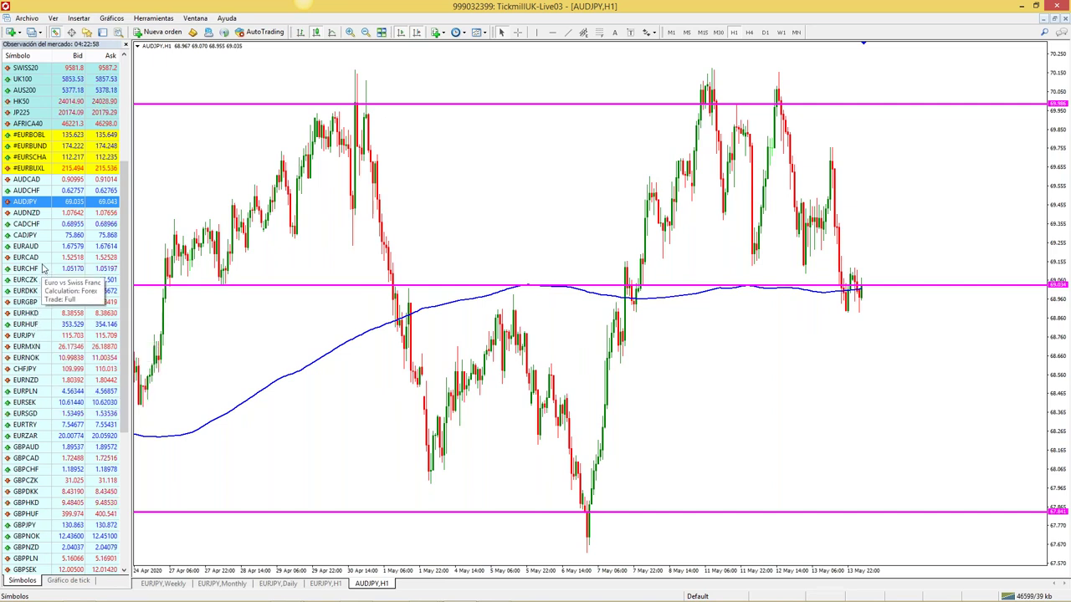
left_click(33, 403)
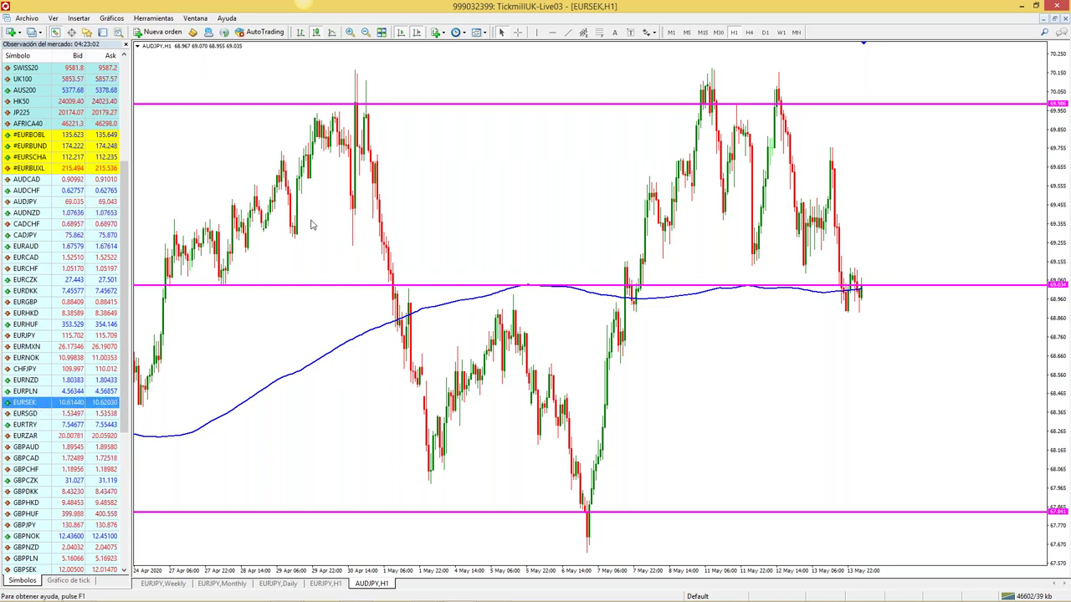
key("ctrl+m")
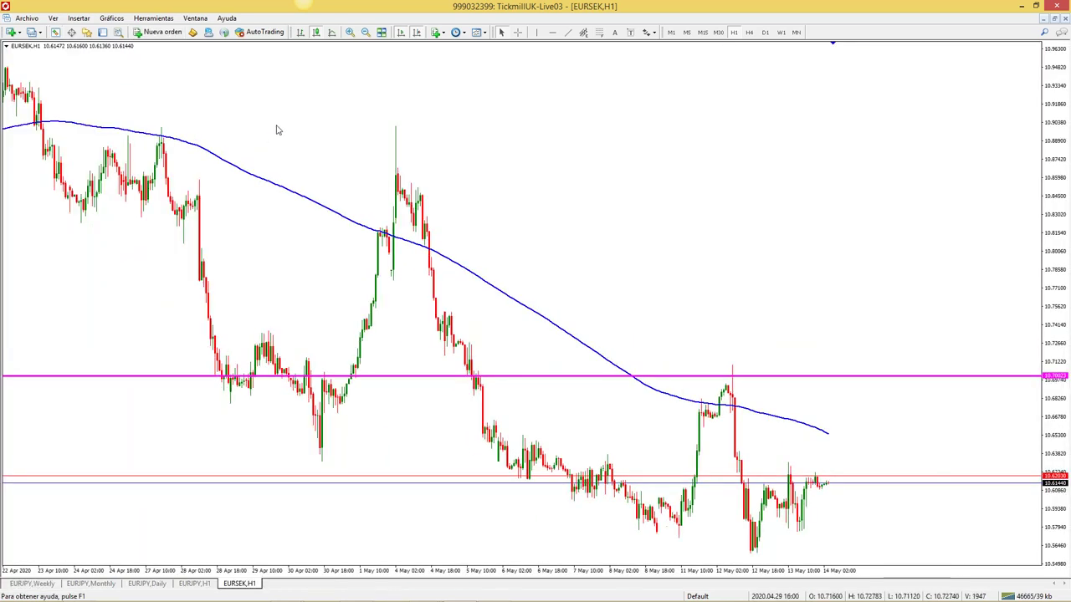
left_click(765, 31)
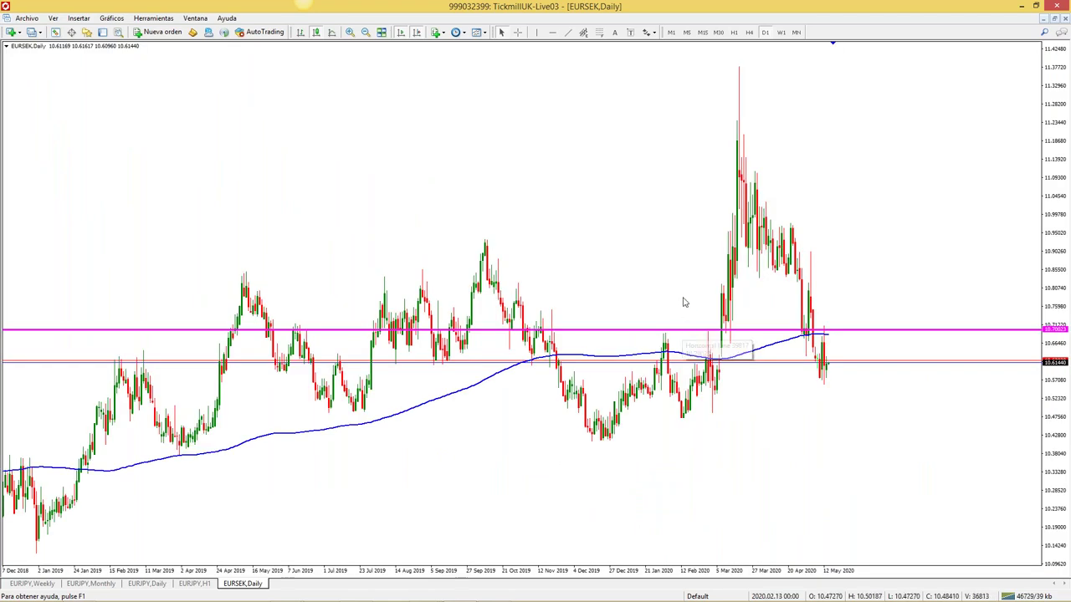
left_click(748, 32)
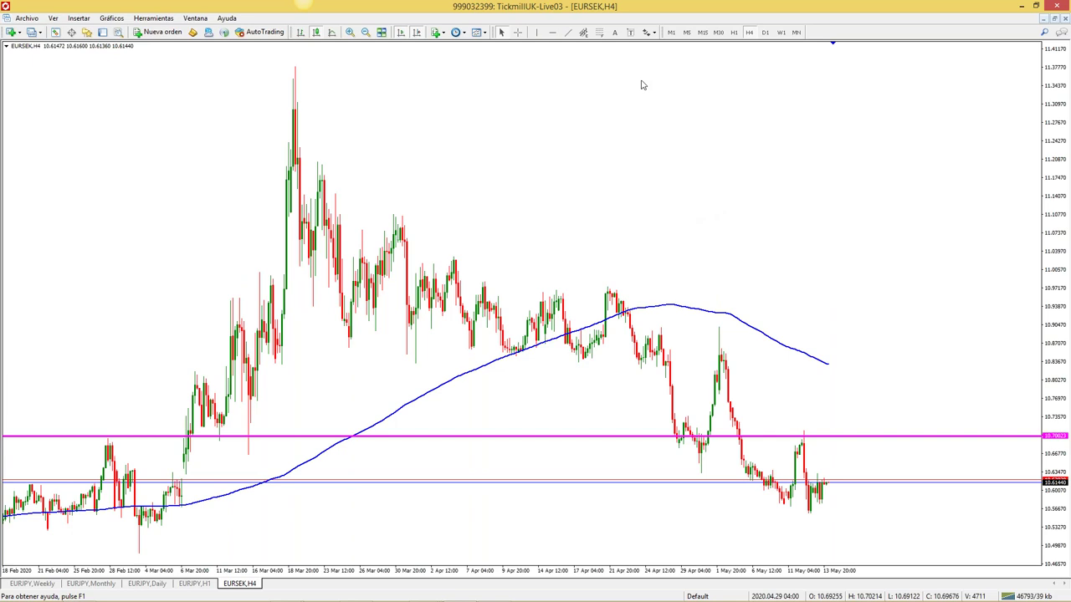
Examine EURSEK price action around the 10.70023 level and the moving average on the H4 and H1 timeframes
left_click(352, 34)
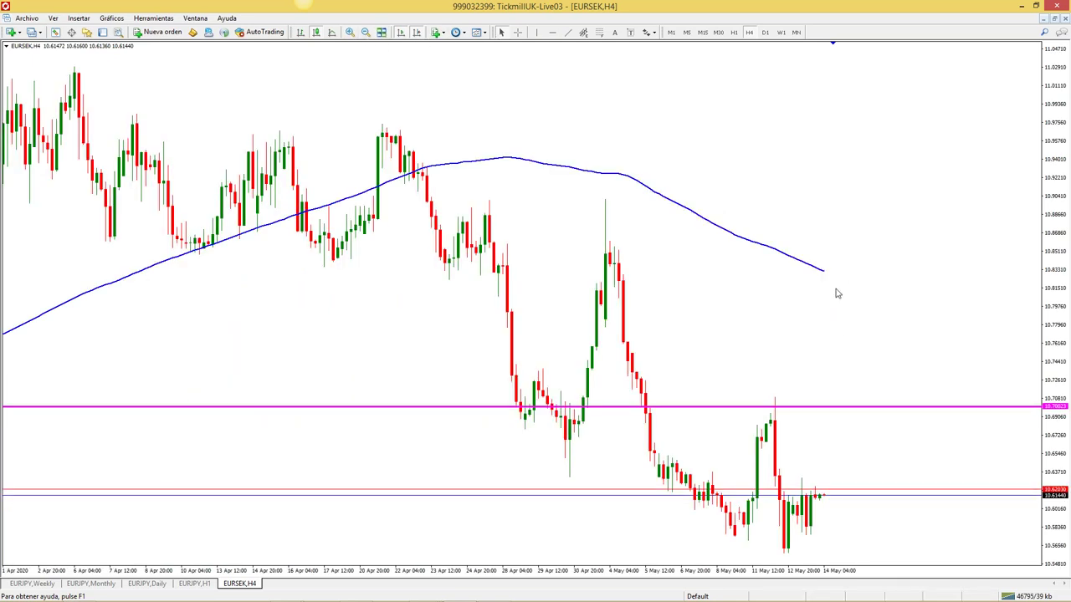
left_click(366, 32)
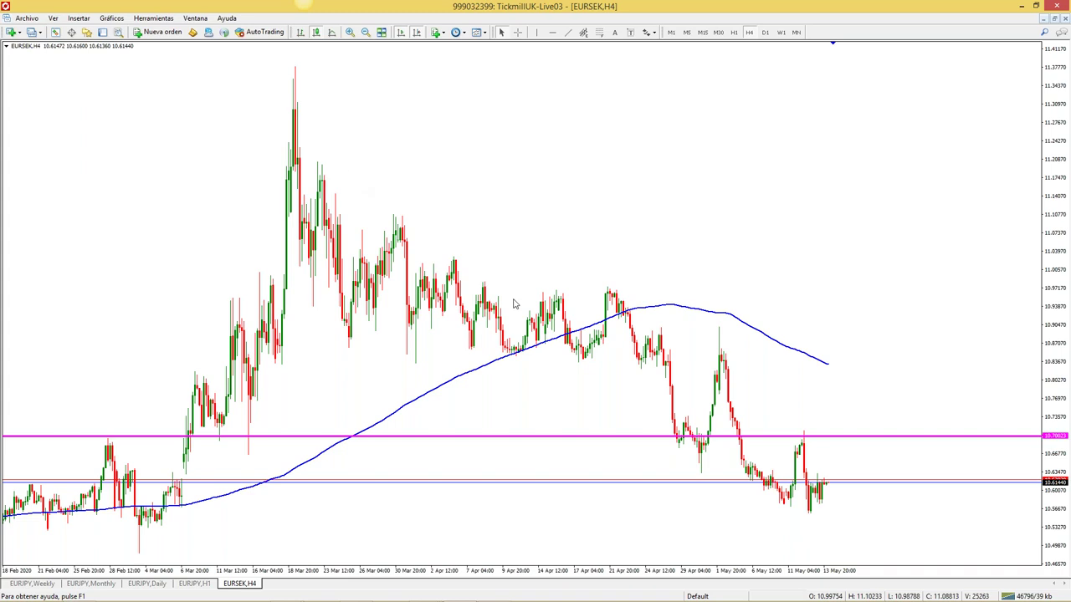
left_click(734, 32)
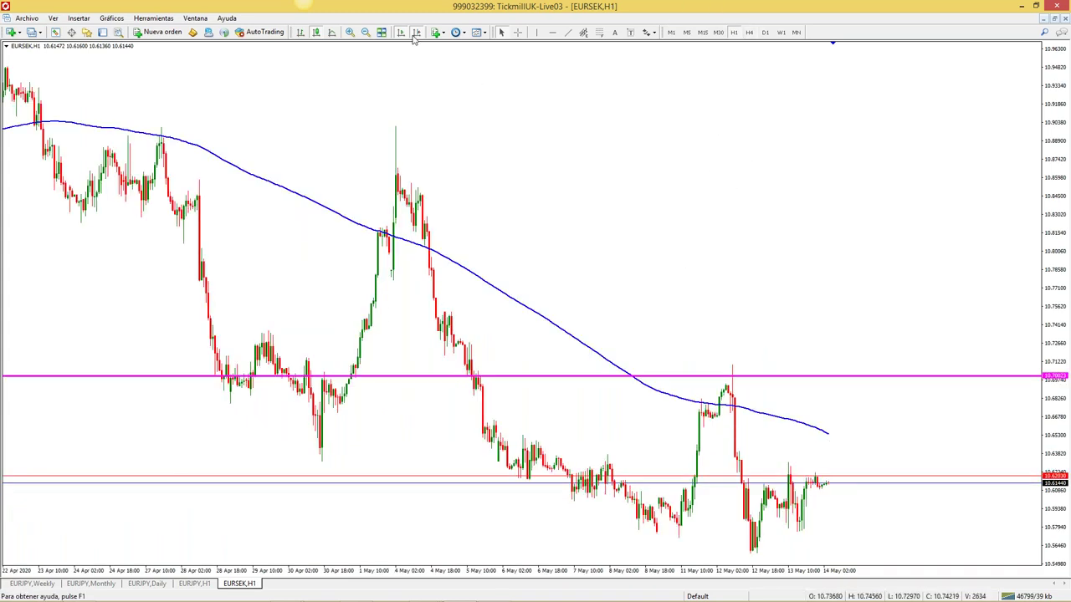
left_click(350, 32)
left_click(350, 32)
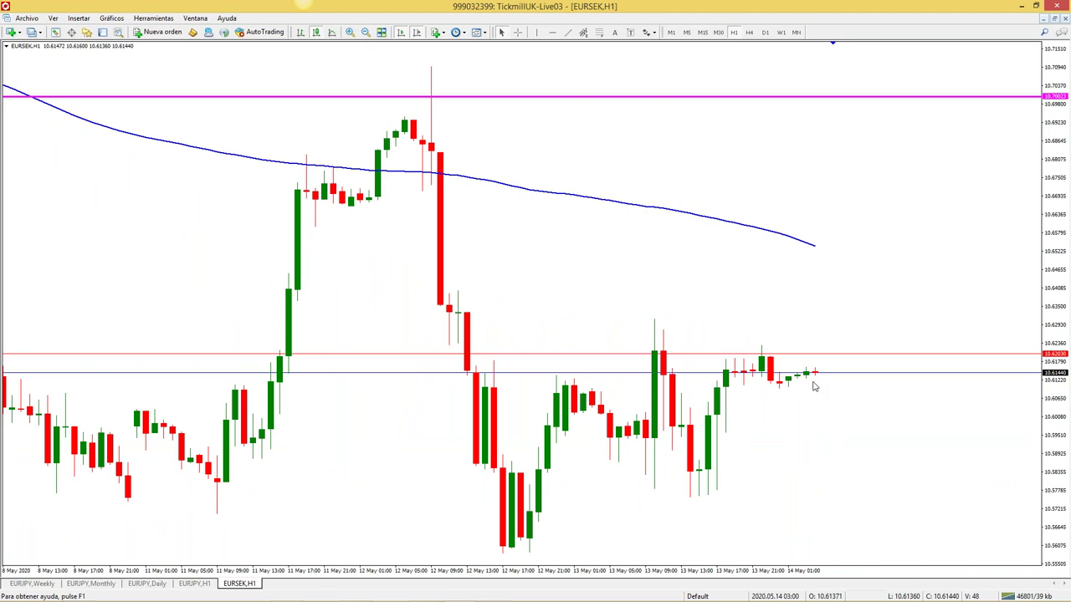
left_click(365, 32)
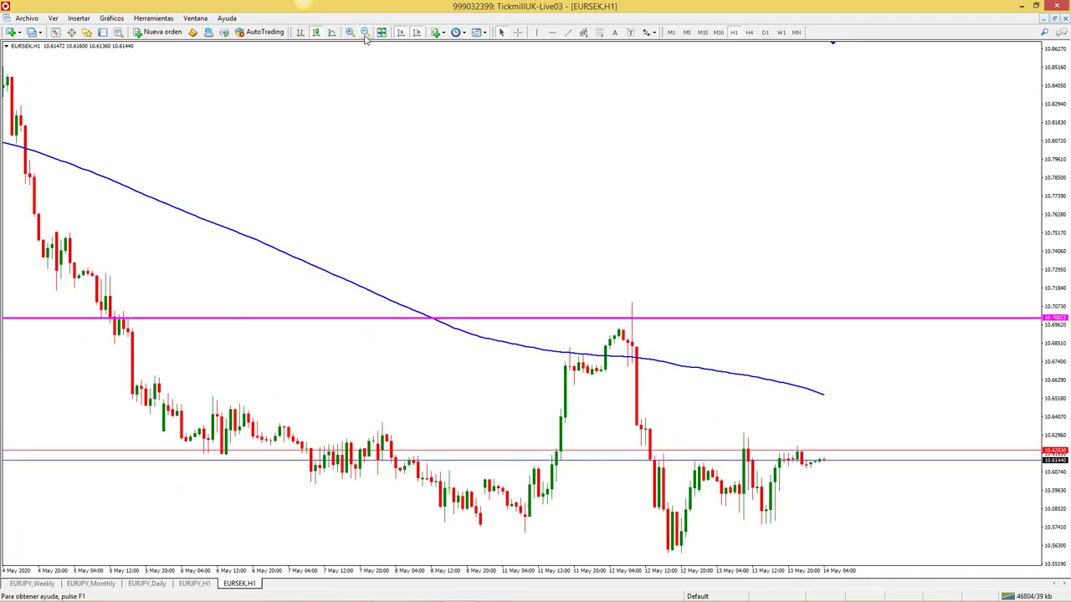
left_click(365, 32)
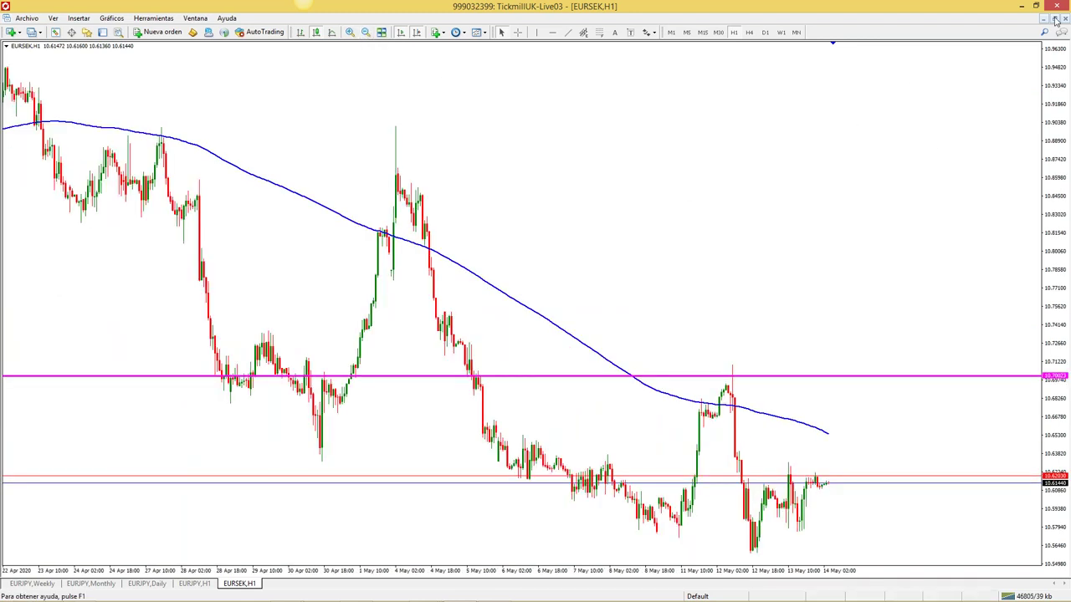
Load the 03 dolar australiano profile, and switch its second AUDUSD daily chart to a maximized, more zoomed-out H1 view
left_click(709, 594)
left_click(775, 323)
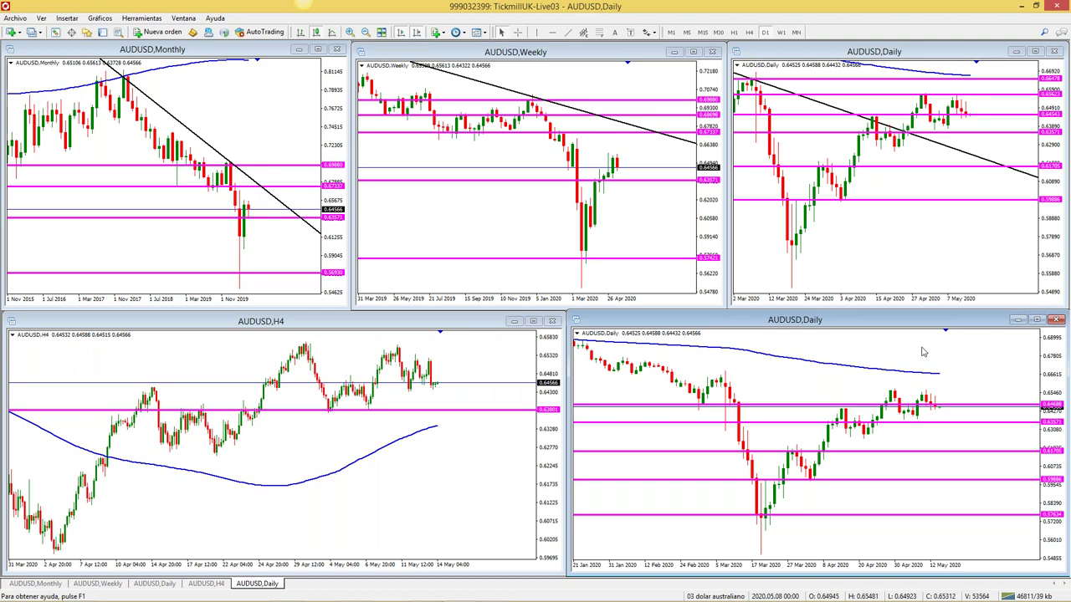
left_click(734, 33)
left_click(365, 32)
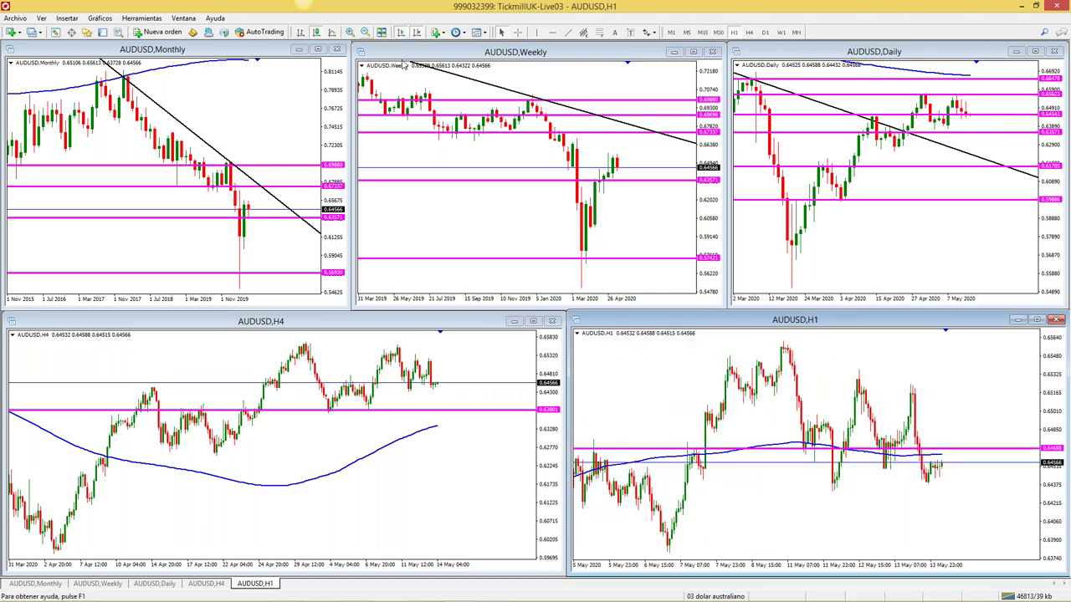
left_click(1037, 320)
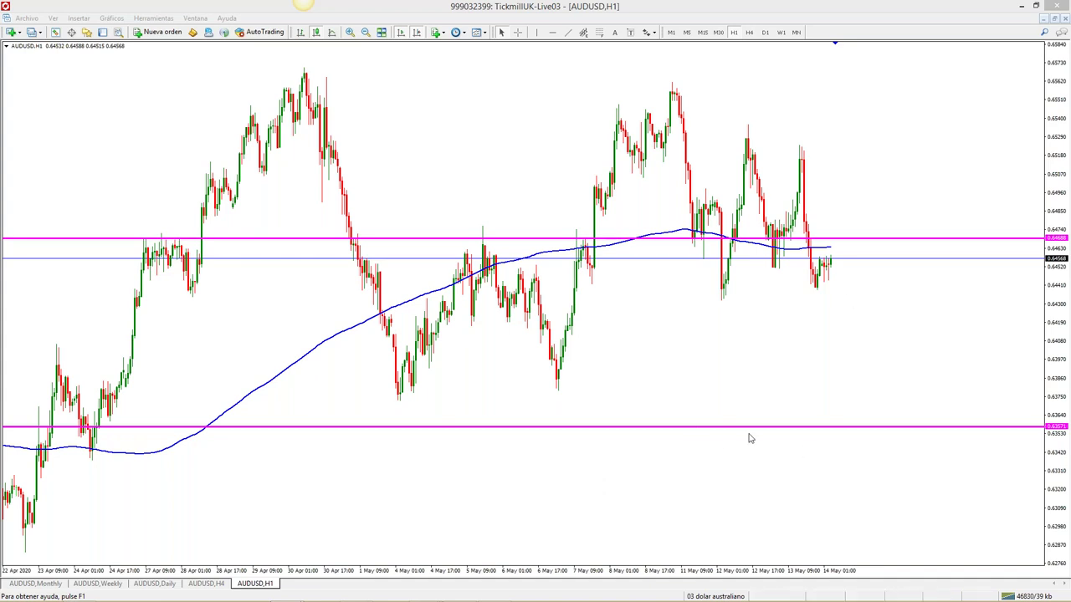
Load the 21 GBP NZD chart profile, and switch from it to the 20 gbp jpy profile
left_click(716, 596)
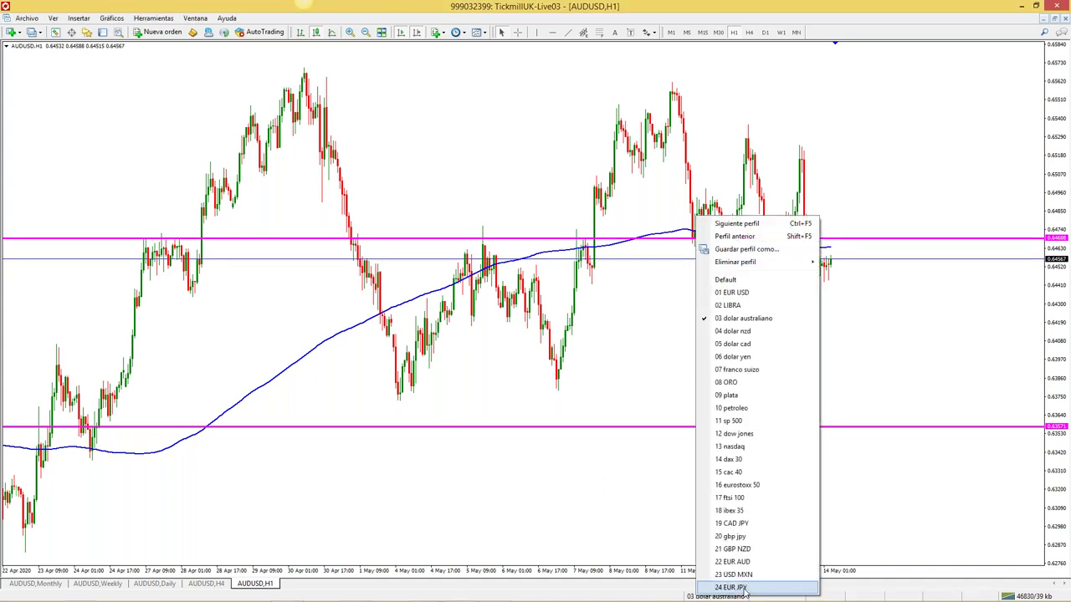
left_click(754, 549)
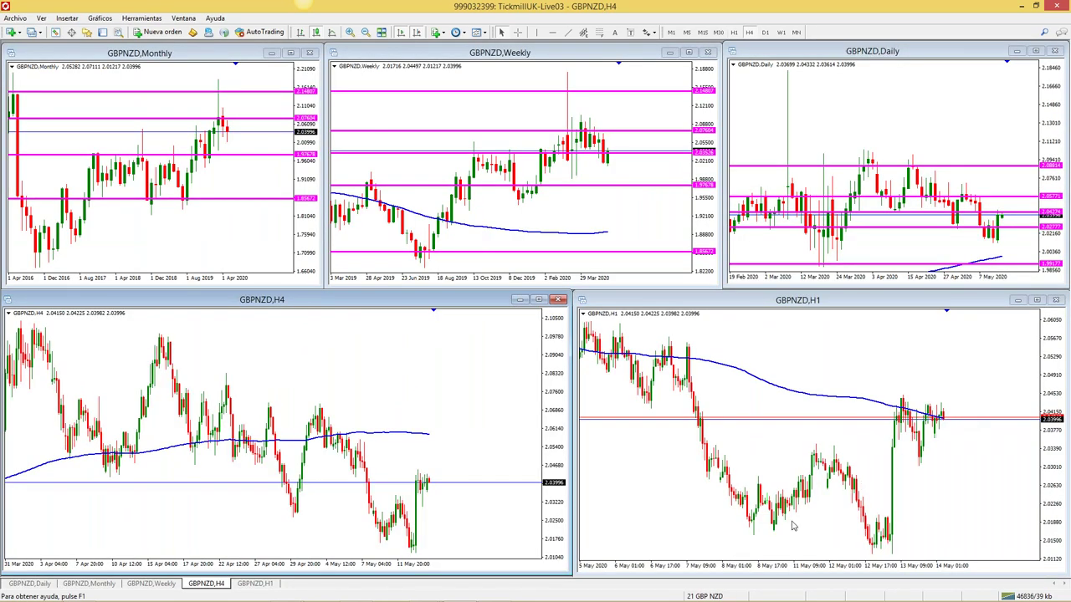
left_click(715, 597)
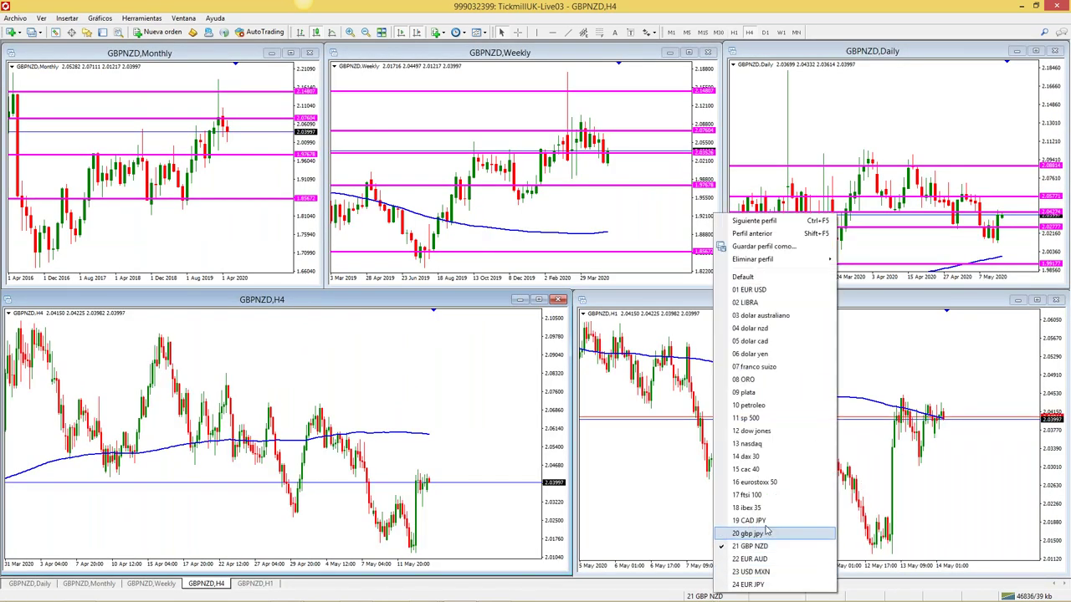
left_click(763, 536)
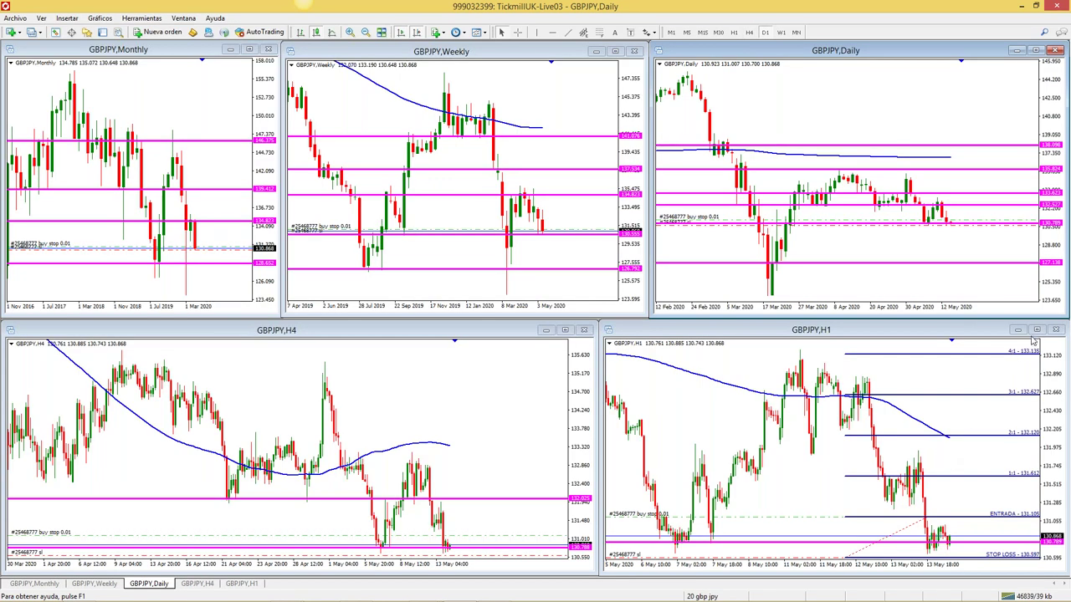
Examine the GBPJPY H1 price action around the 130.789 level and the pending buy stop at full size and closer up
left_click(1036, 330)
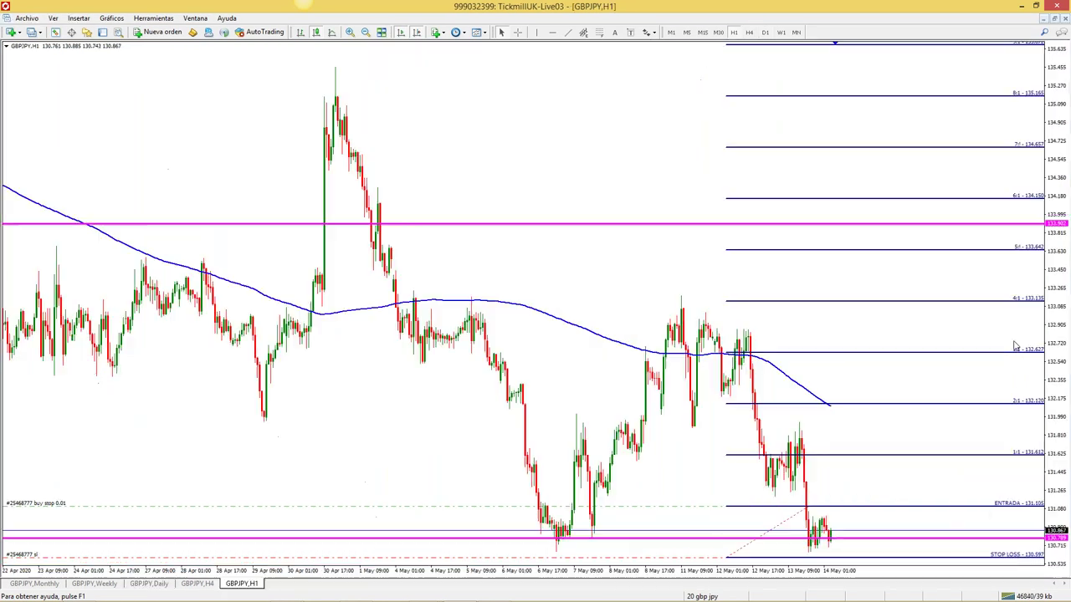
left_click(351, 33)
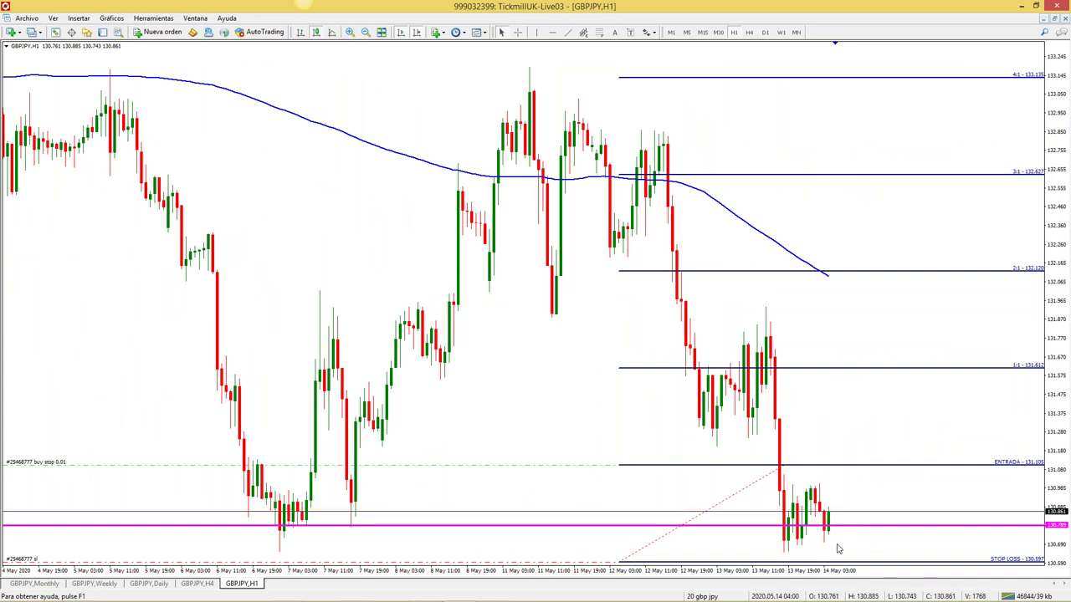
left_click(366, 32)
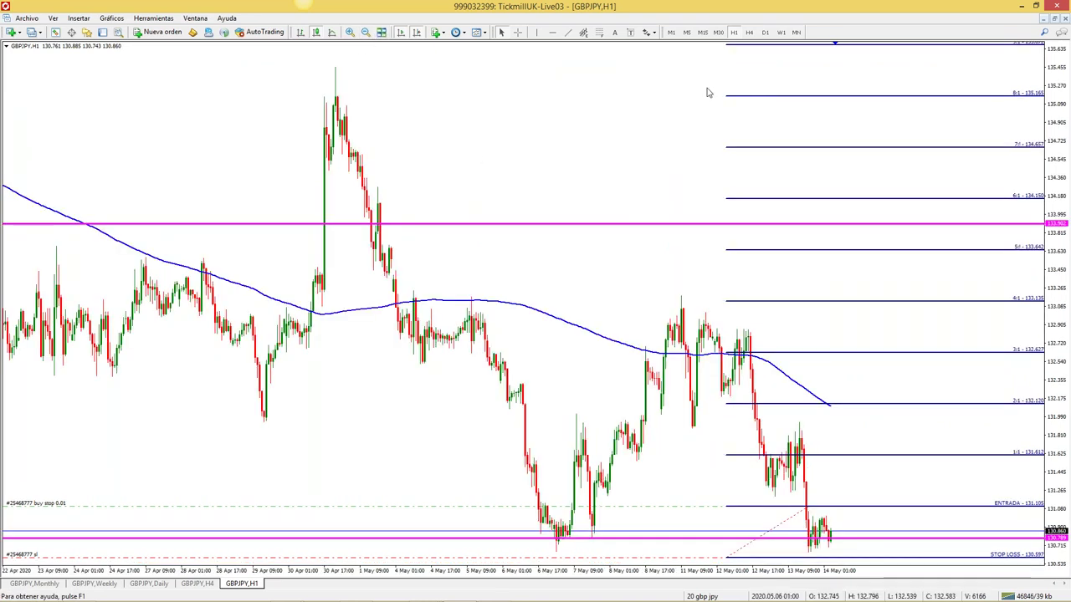
left_click(1051, 19)
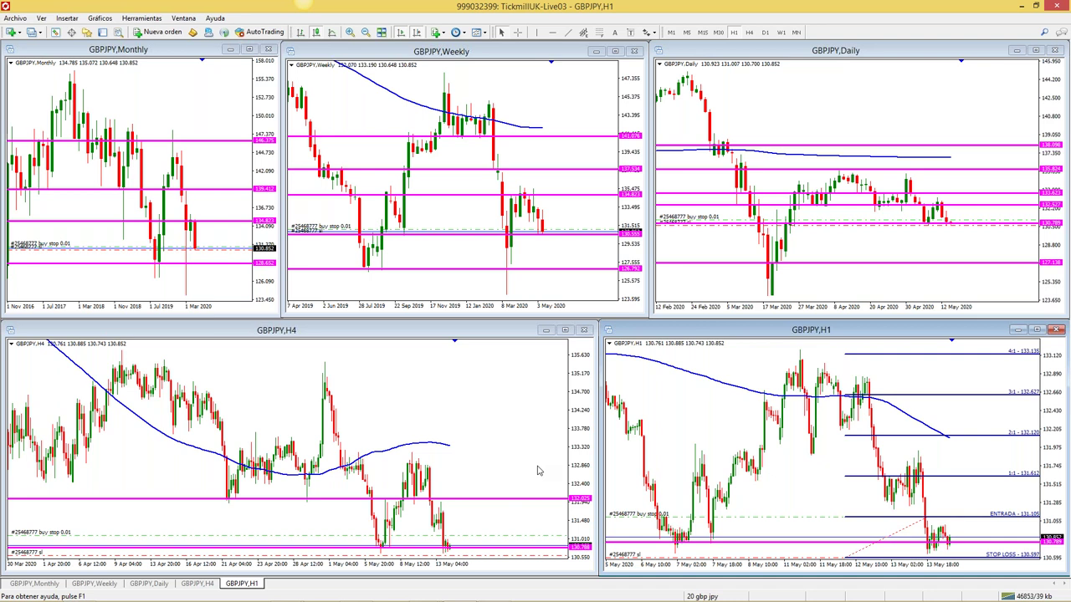
Mark the latest downward legs on a magnified GBPJPY H1 chart with red arrows, and circle the pauses around them
left_click(1037, 330)
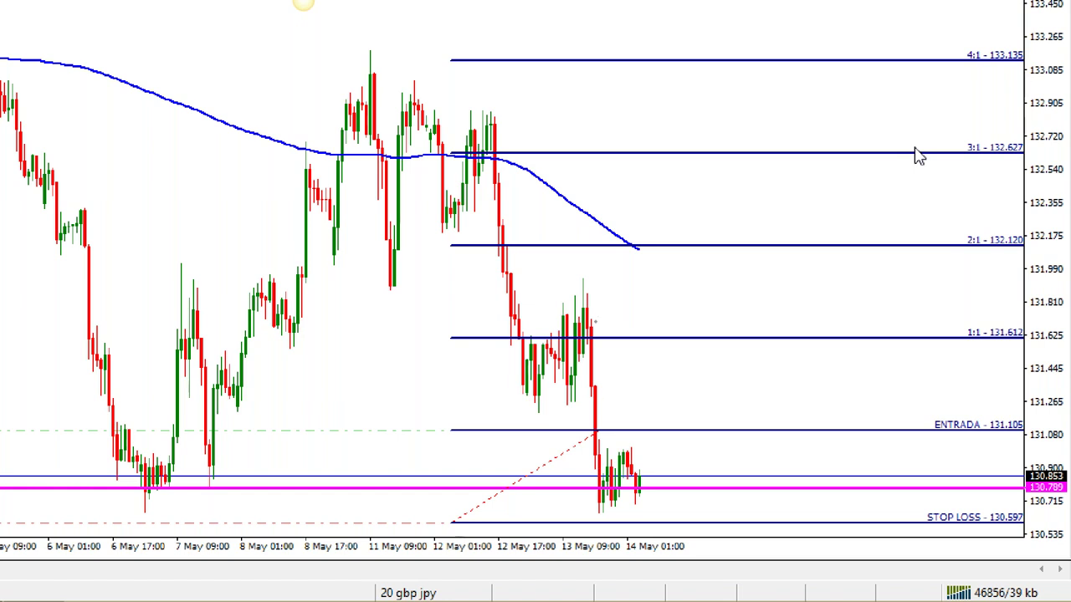
mouse_move(588, 305)
left_mouse_down()
mouse_move(598, 482)
mouse_move(583, 498)
mouse_move(605, 490)
left_mouse_up()
mouse_move(503, 369)
left_mouse_down()
mouse_move(562, 343)
mouse_move(582, 321)
left_mouse_up()
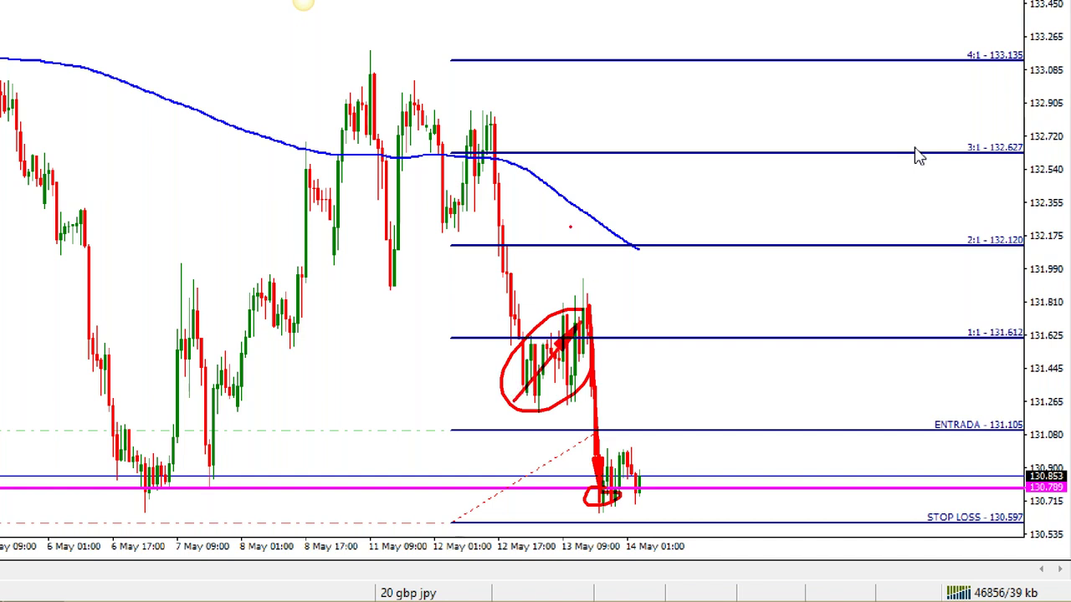
mouse_move(493, 117)
left_mouse_down()
mouse_move(512, 333)
mouse_move(490, 340)
left_mouse_up()
left_click_drag(461, 107, 525, 343)
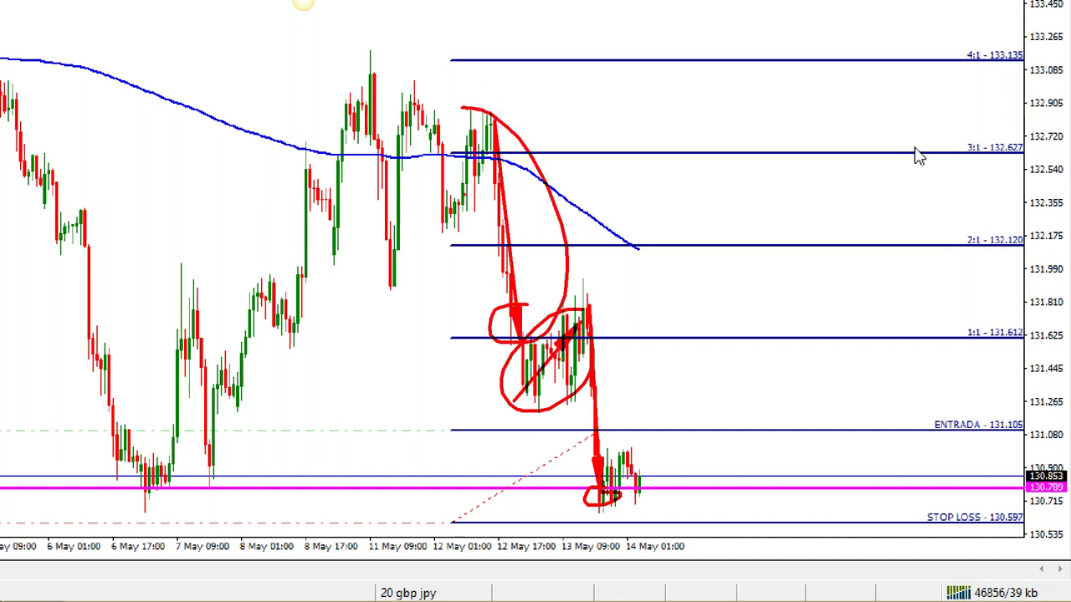
Annotate the earlier GBPJPY H1 swings between 7 and 12 May, clear all annotations and return to the five-chart layout
mouse_move(393, 251)
left_mouse_down()
mouse_move(400, 268)
mouse_move(419, 125)
mouse_move(451, 205)
mouse_move(489, 149)
left_mouse_up()
mouse_move(311, 174)
left_mouse_down()
mouse_move(335, 251)
mouse_move(366, 67)
mouse_move(373, 255)
left_mouse_up()
mouse_move(194, 468)
left_mouse_down()
mouse_move(138, 481)
mouse_move(141, 495)
mouse_move(197, 470)
mouse_move(101, 476)
mouse_move(195, 315)
mouse_move(194, 466)
left_mouse_up()
mouse_move(210, 475)
left_mouse_down()
mouse_move(268, 334)
mouse_move(307, 184)
left_mouse_up()
mouse_move(306, 184)
left_mouse_down()
mouse_move(316, 201)
mouse_move(147, 328)
mouse_move(373, 296)
mouse_move(235, 253)
left_mouse_up()
left_click_drag(211, 537, 207, 538)
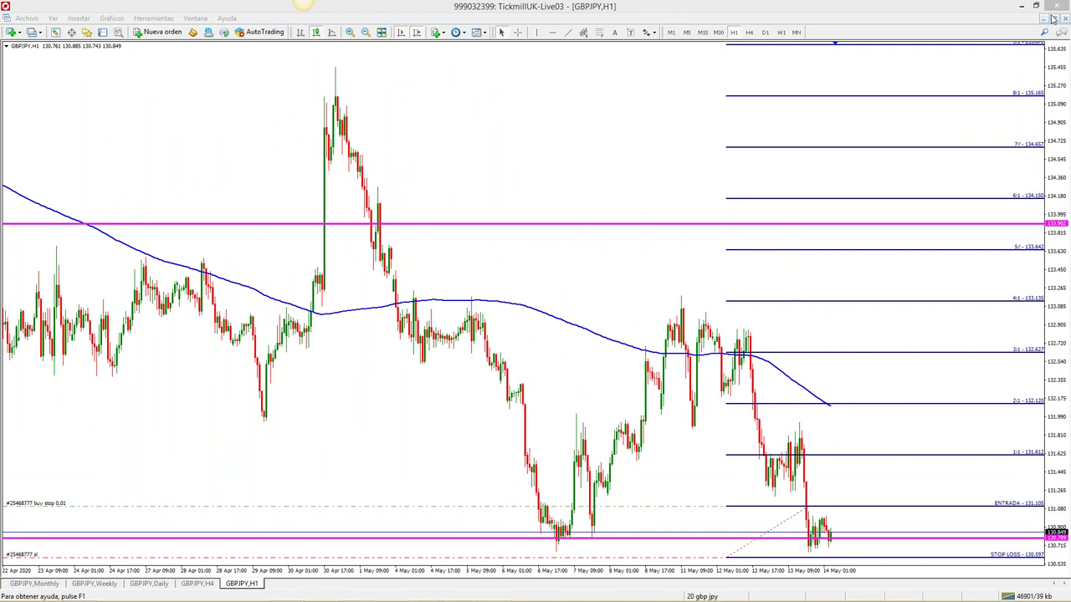
left_click(1055, 20)
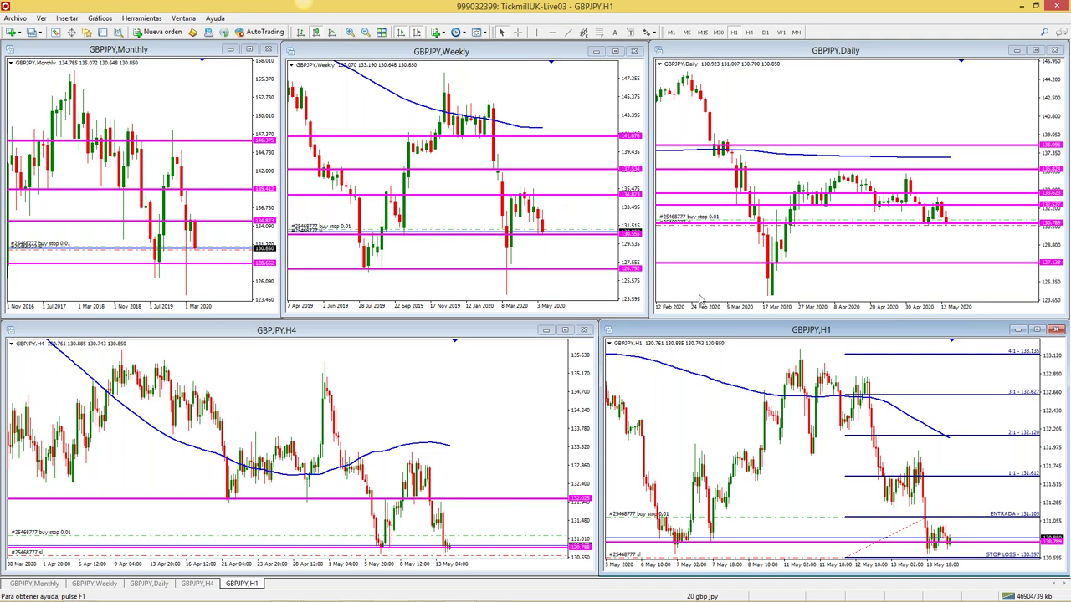
Set the take profit of the pending 0.01 GBPJPY buy stop order to 133.642, at the 5:1 projection level
left_click(1037, 330)
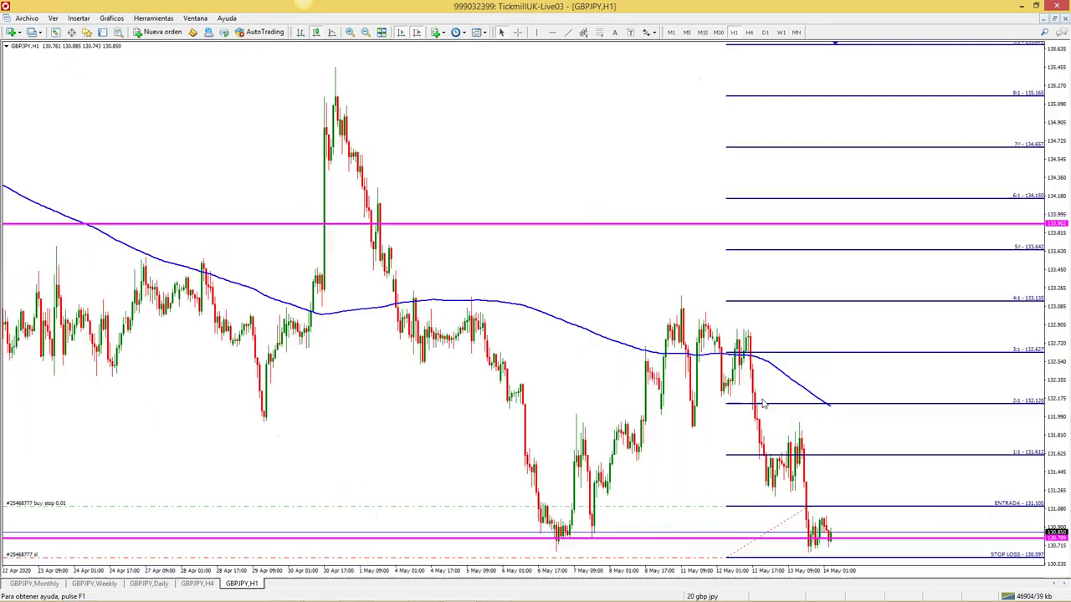
right_click(531, 553)
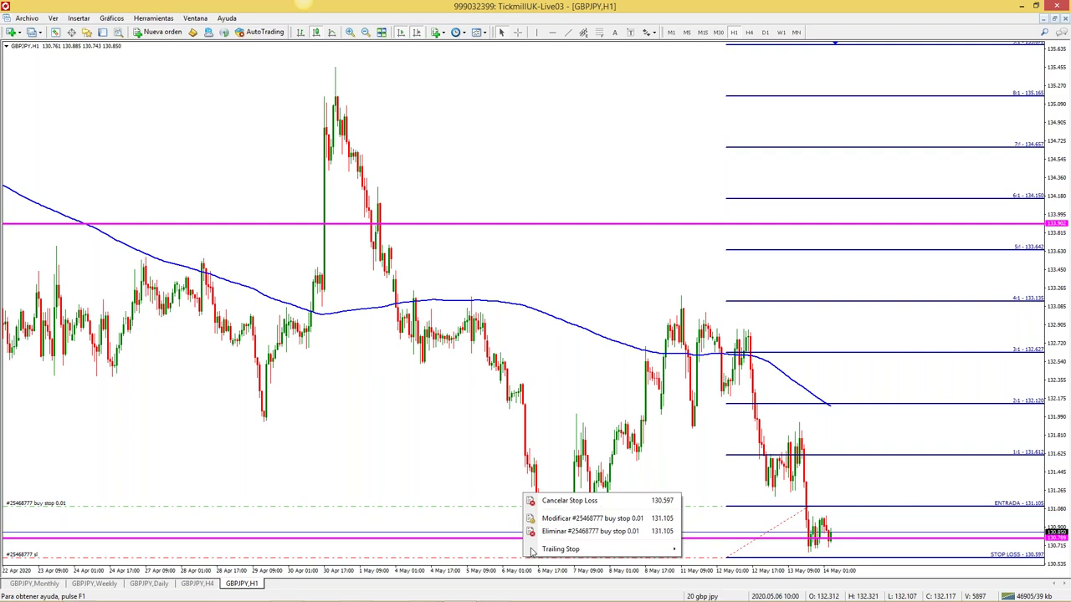
left_click(577, 519)
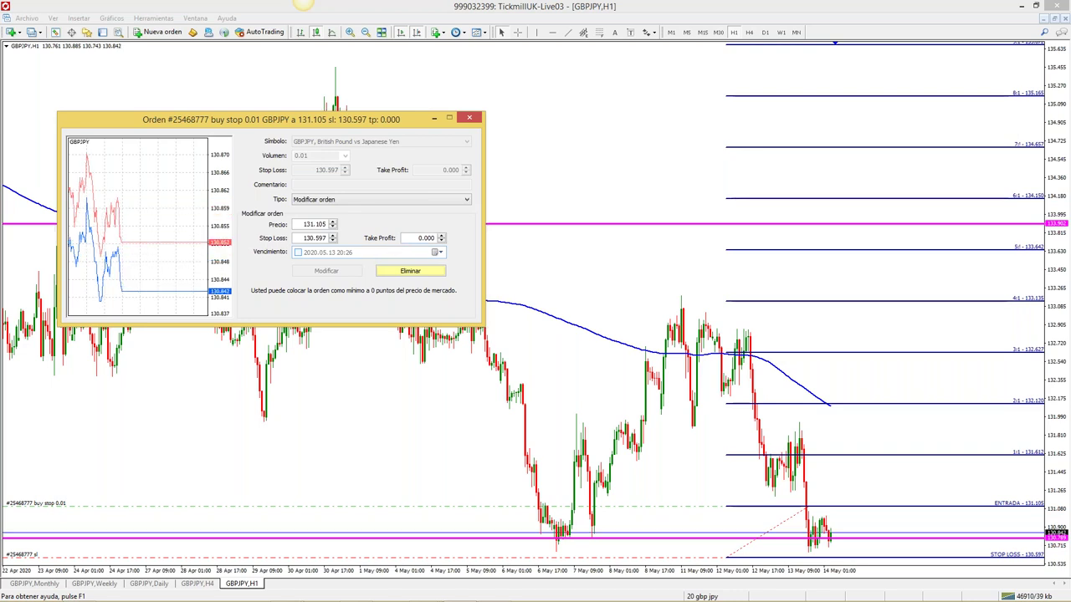
left_click(441, 235)
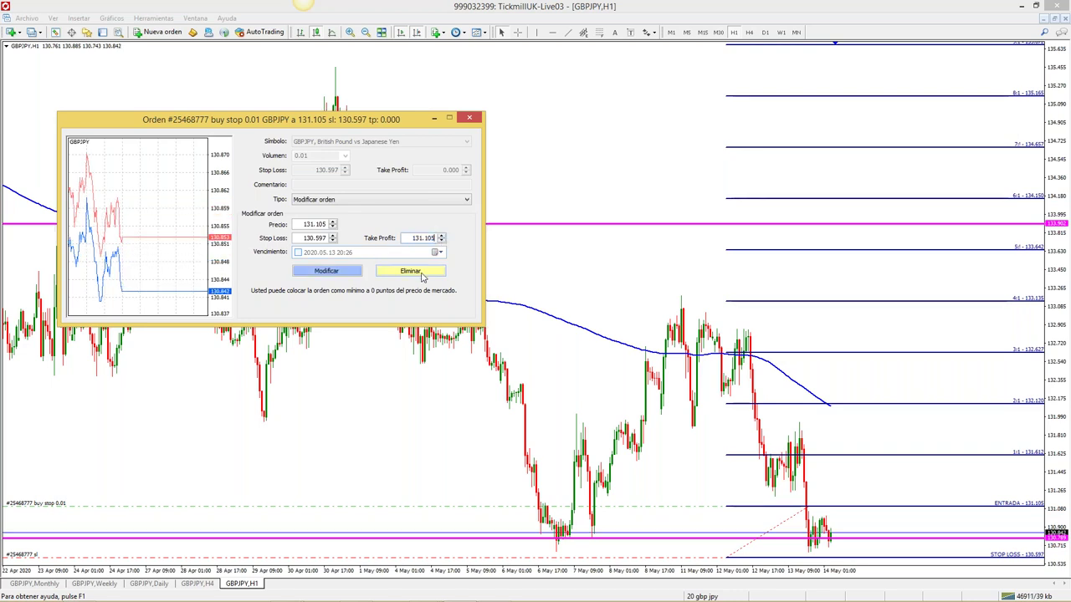
key("BackSpace")
type("642")
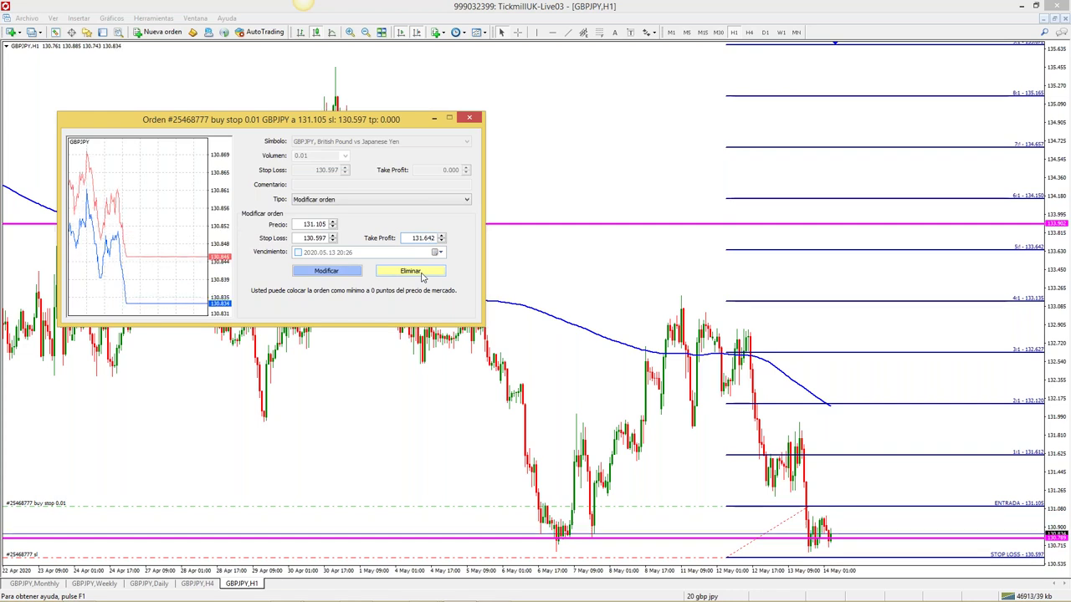
left_click(335, 271)
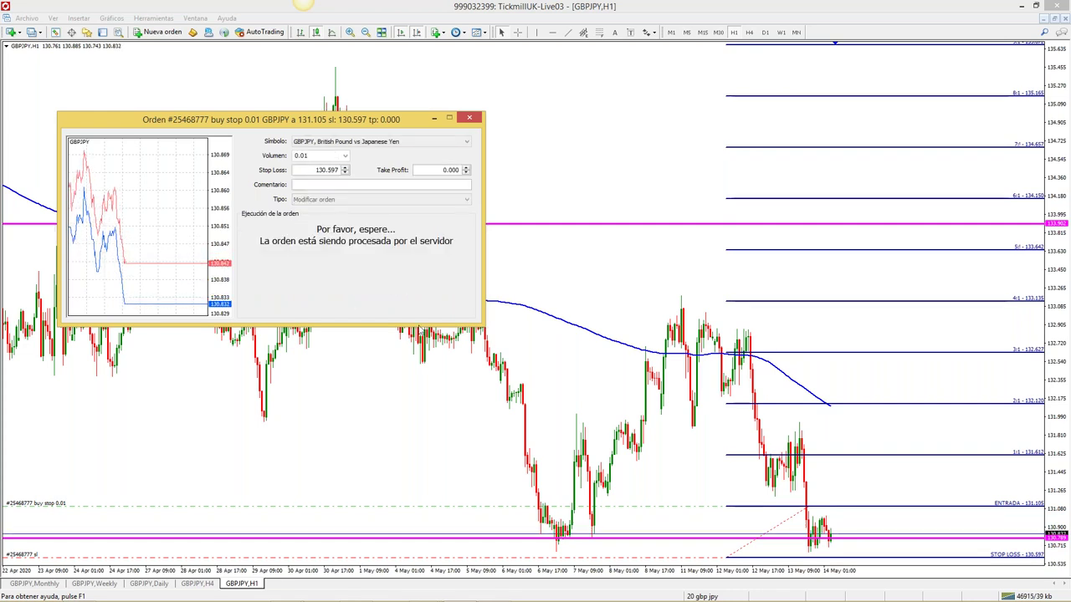
middle_click(714, 502)
left_click_drag(718, 484, 728, 251)
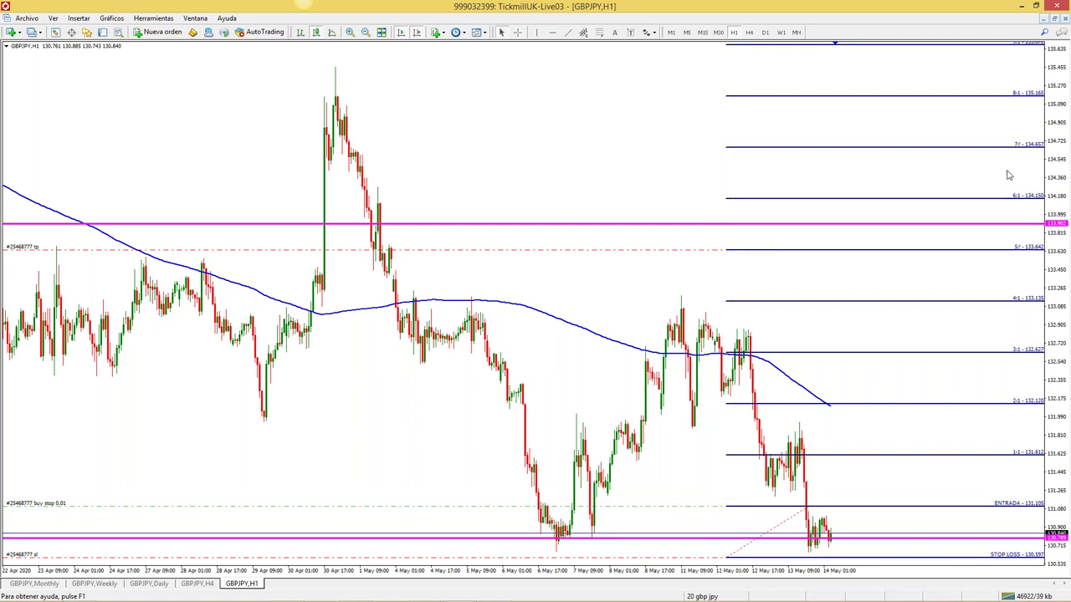
left_click(1053, 17)
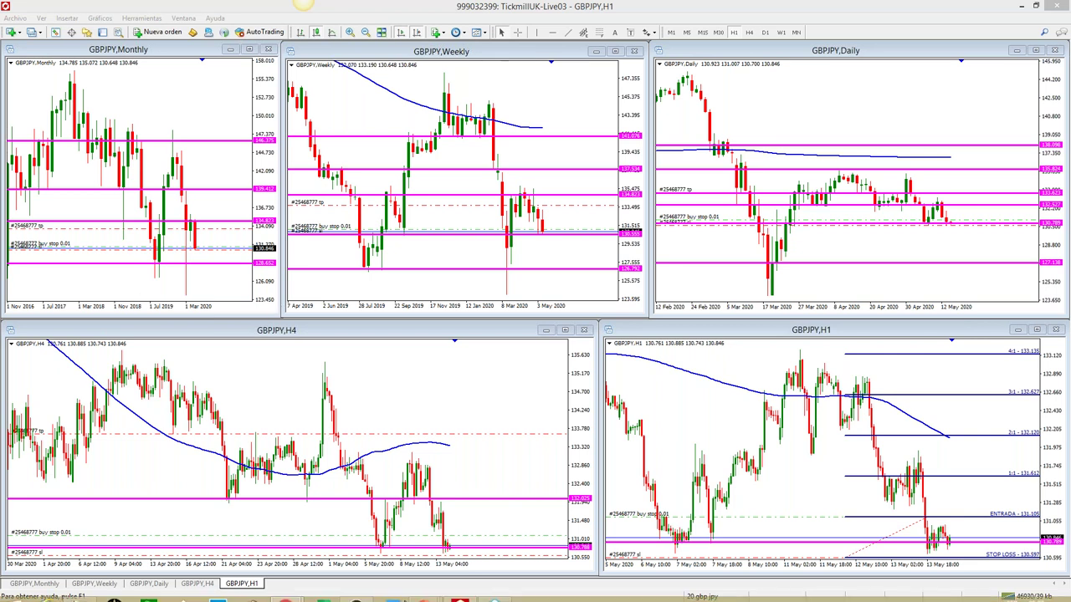
Switch to Chrome to check the week's events in the FXStreet economic calendar, and return to MetaTrader
mouse_move(285, 592)
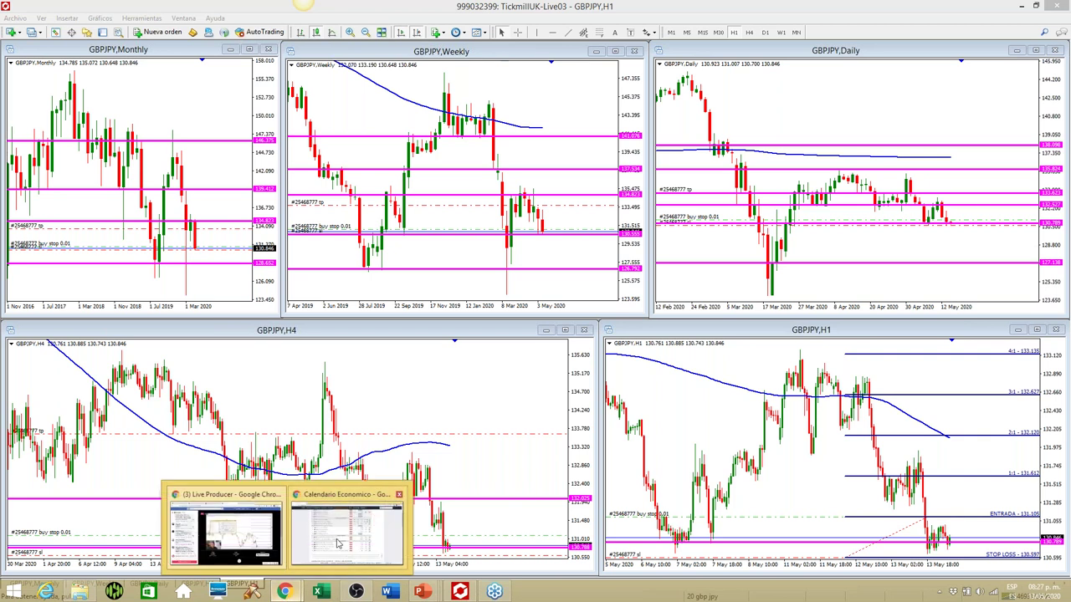
left_click(338, 545)
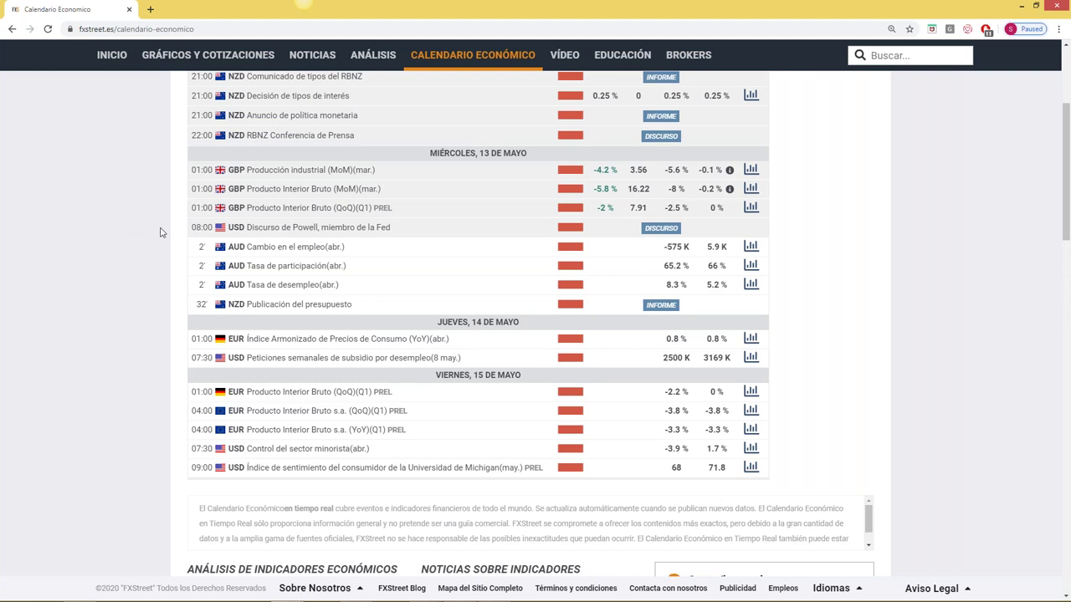
left_click(458, 593)
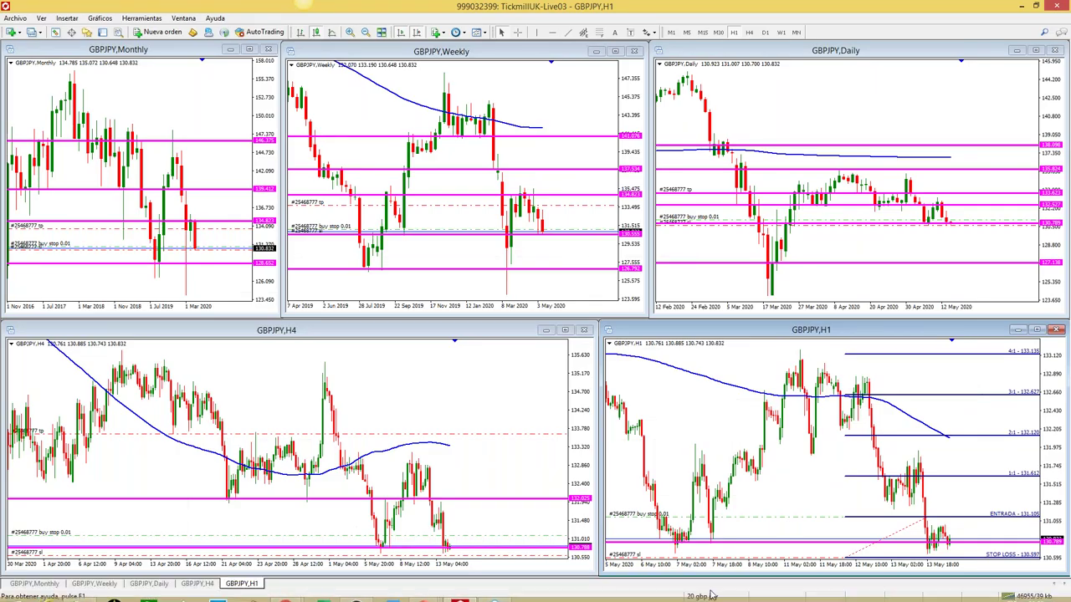
Load the 03 dolar australiano profile and switch the AUDUSD H1 chart to the M5 timeframe, maximized
left_click(702, 597)
left_click(756, 317)
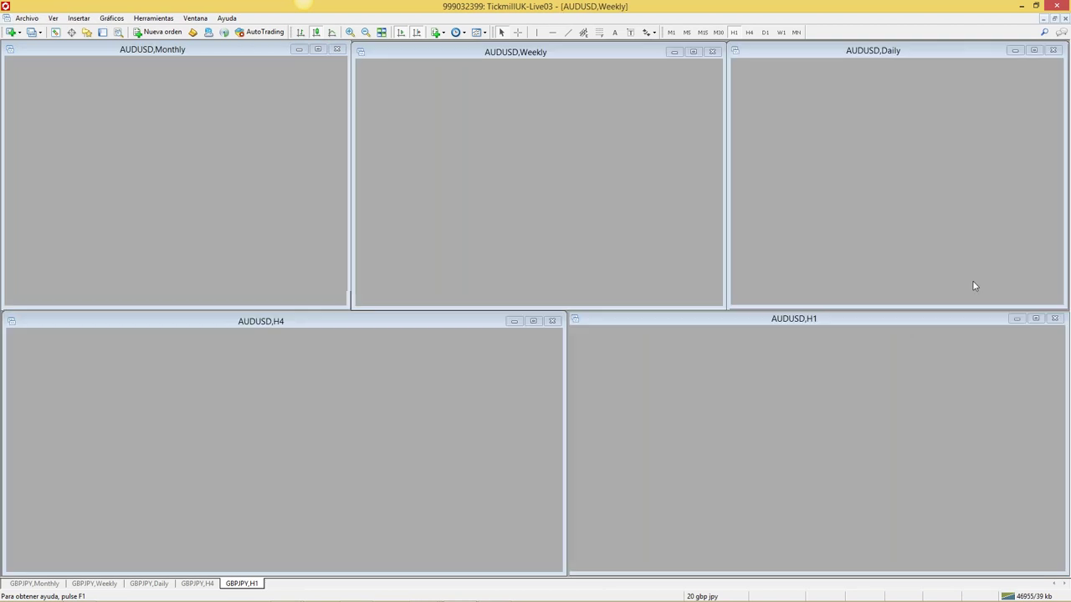
left_click(685, 32)
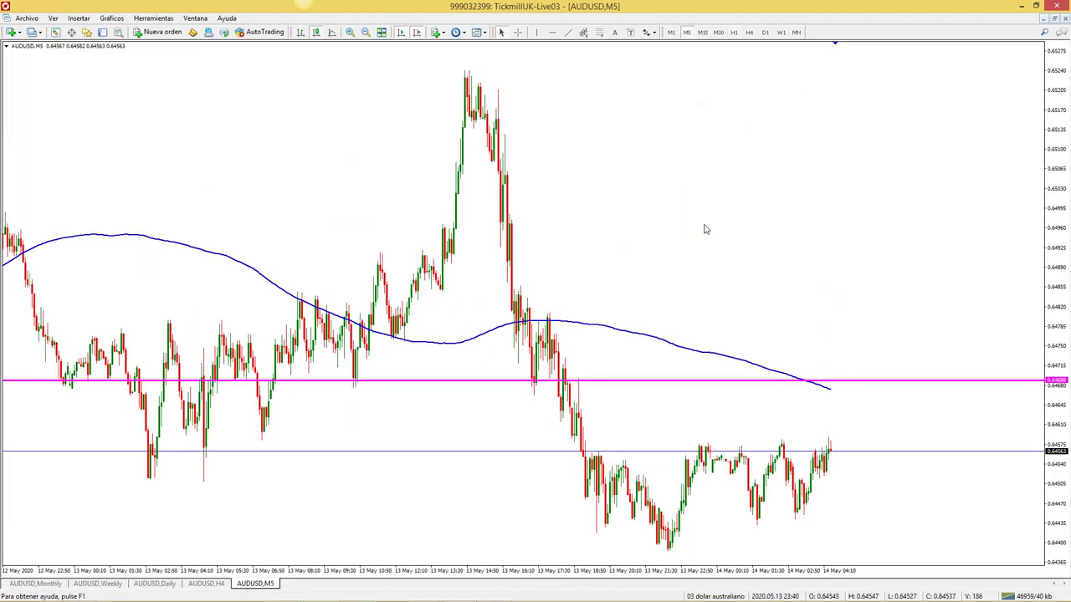
Add a horizontal level at 0.64580 along the recent highs on the AUDUSD M5 chart
left_click(550, 33)
left_click_drag(437, 435, 429, 443)
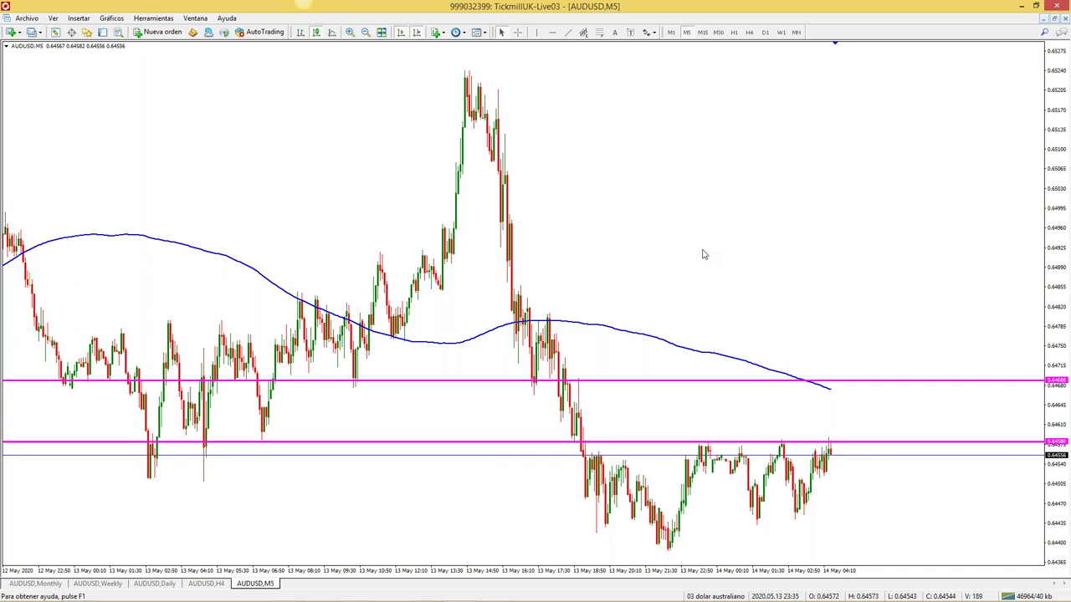
Check the time remaining for the AUD employment releases in Chrome's FXStreet calendar, and return to the AUDUSD M5 chart in MetaTrader
mouse_move(519, 599)
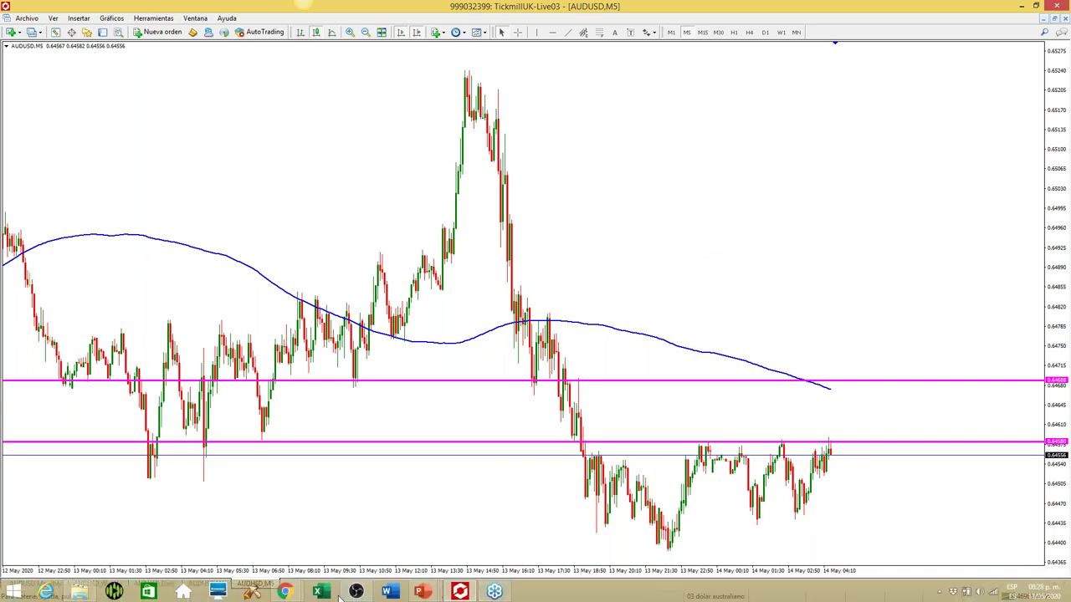
left_click(298, 595)
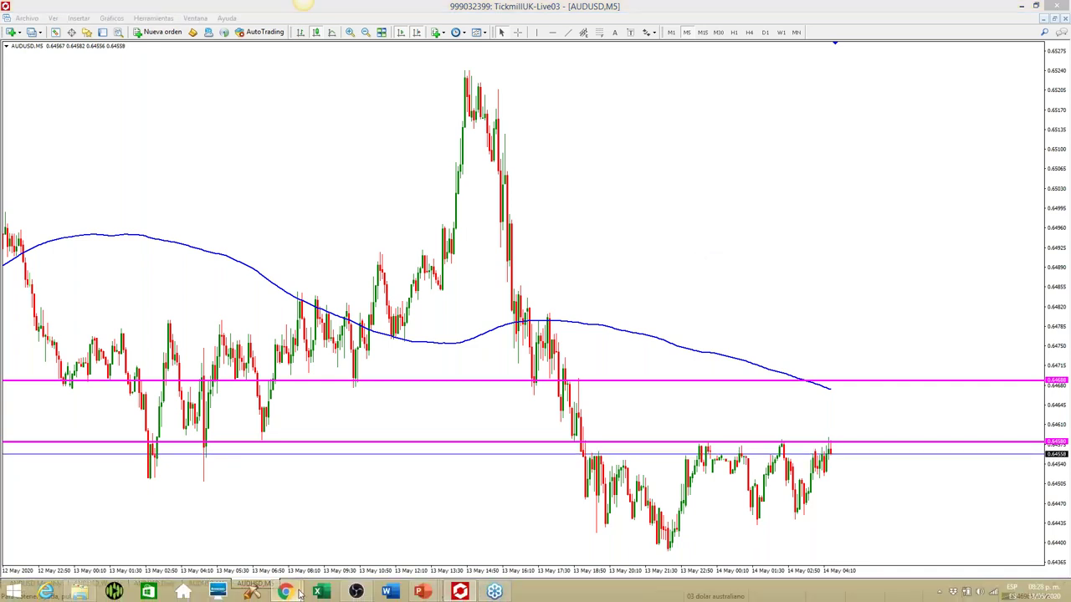
left_click(335, 520)
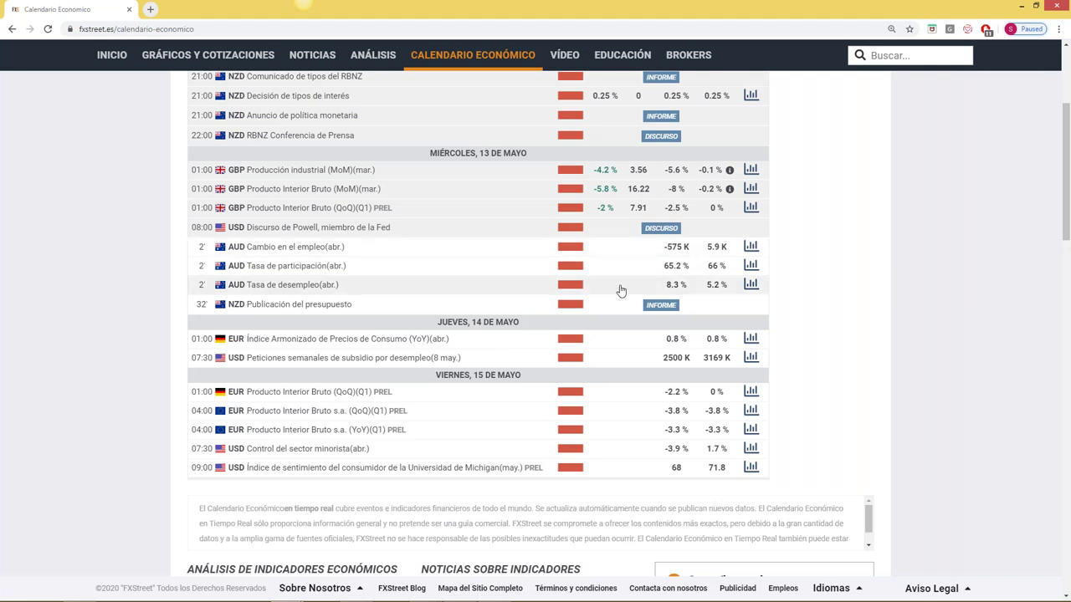
mouse_move(459, 595)
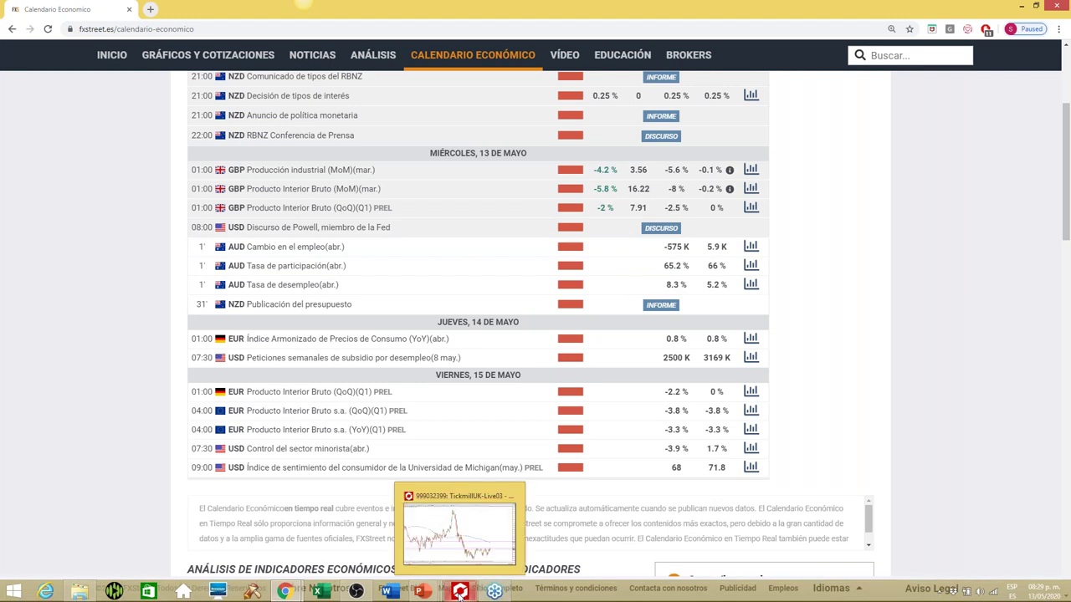
left_click(459, 592)
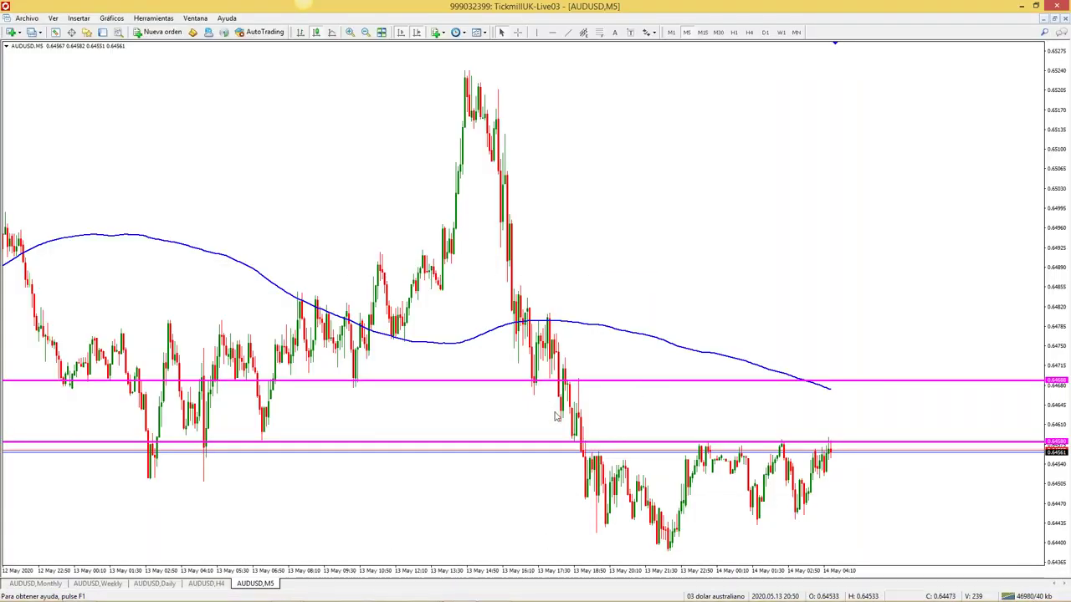
left_click(348, 37)
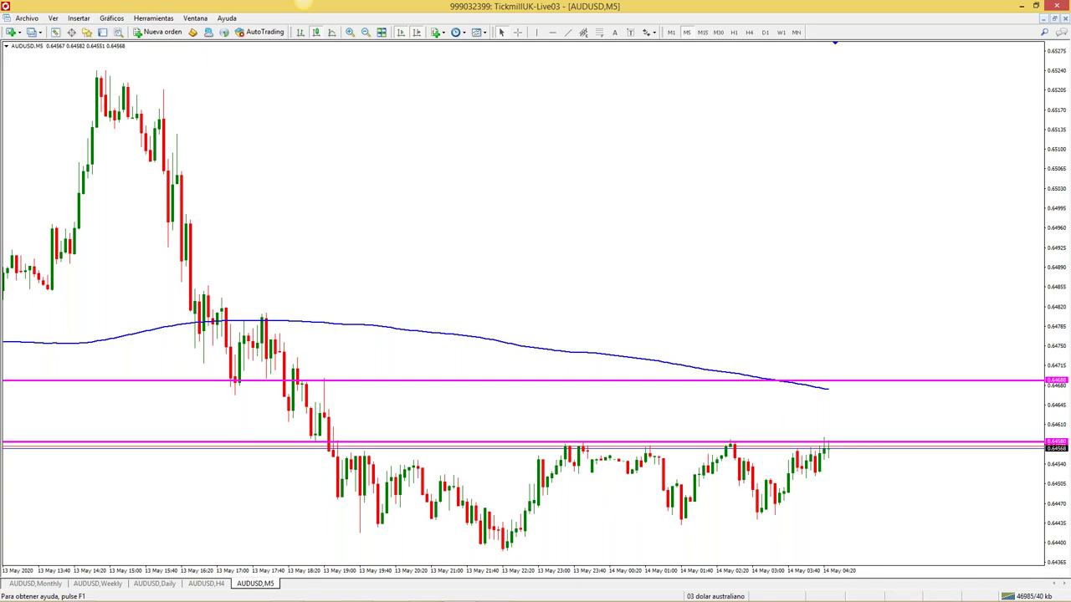
mouse_move(293, 594)
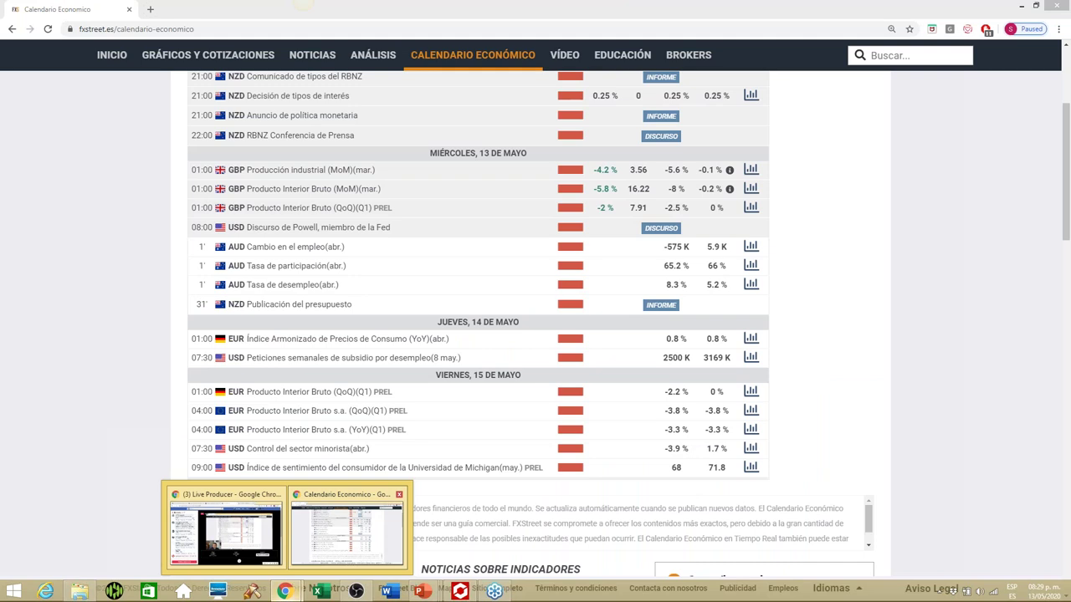
left_click(347, 528)
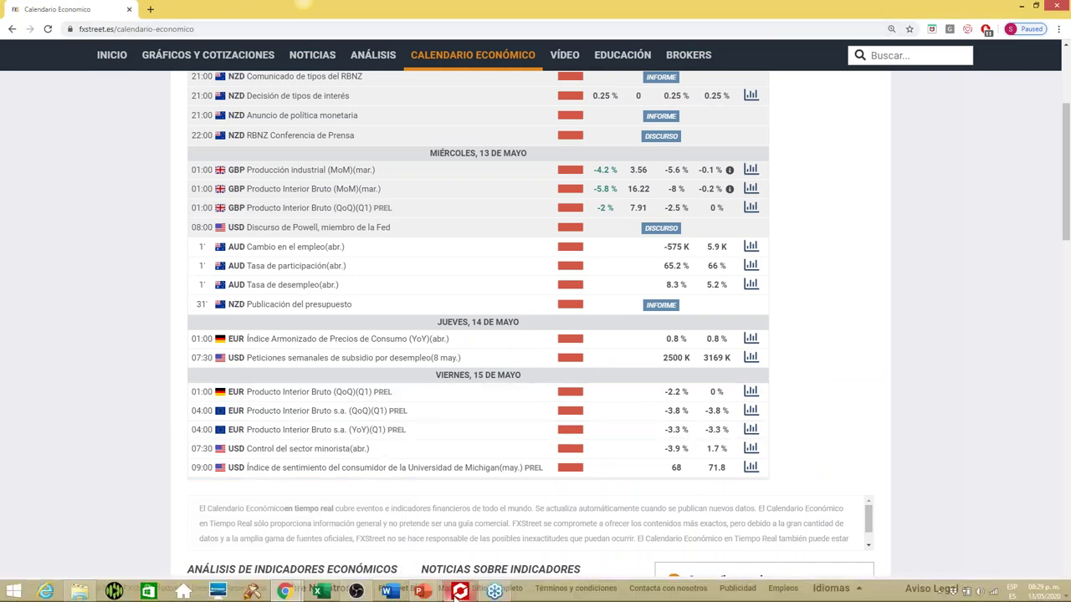
left_click(459, 592)
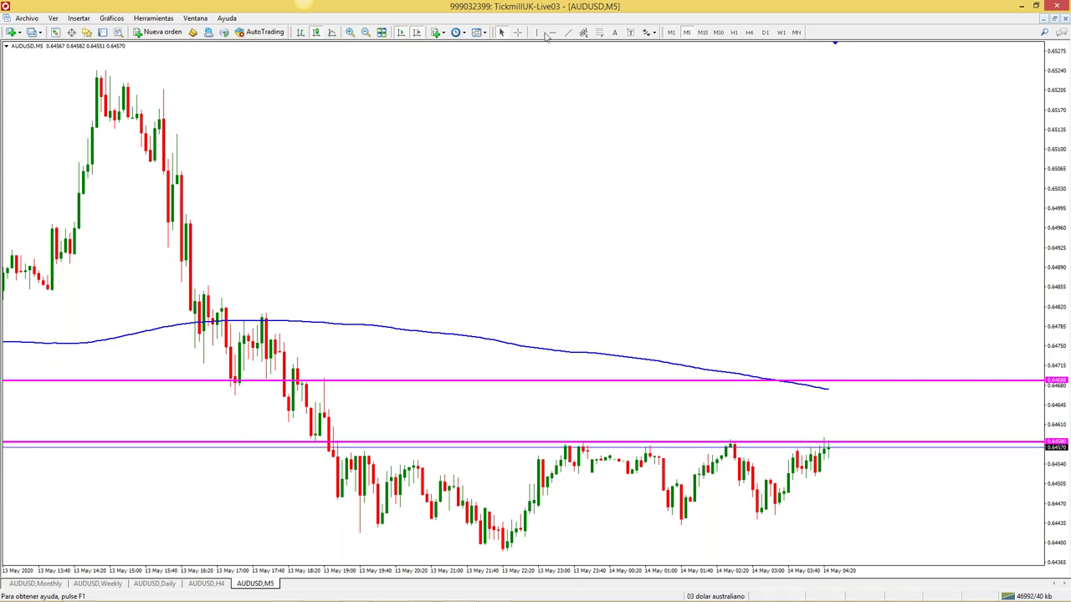
Project a long risk-reward trade on AUDUSD M5 with the entry at 0.64609 and the stop loss at 0.64516
left_click(599, 32)
left_click_drag(800, 453, 714, 482)
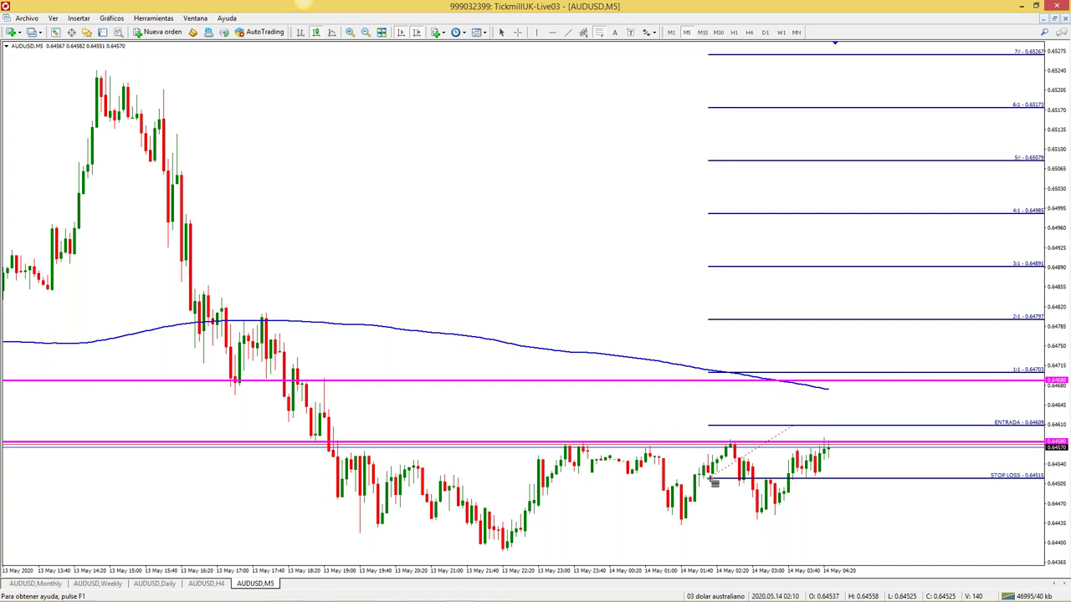
left_click_drag(714, 483, 713, 482)
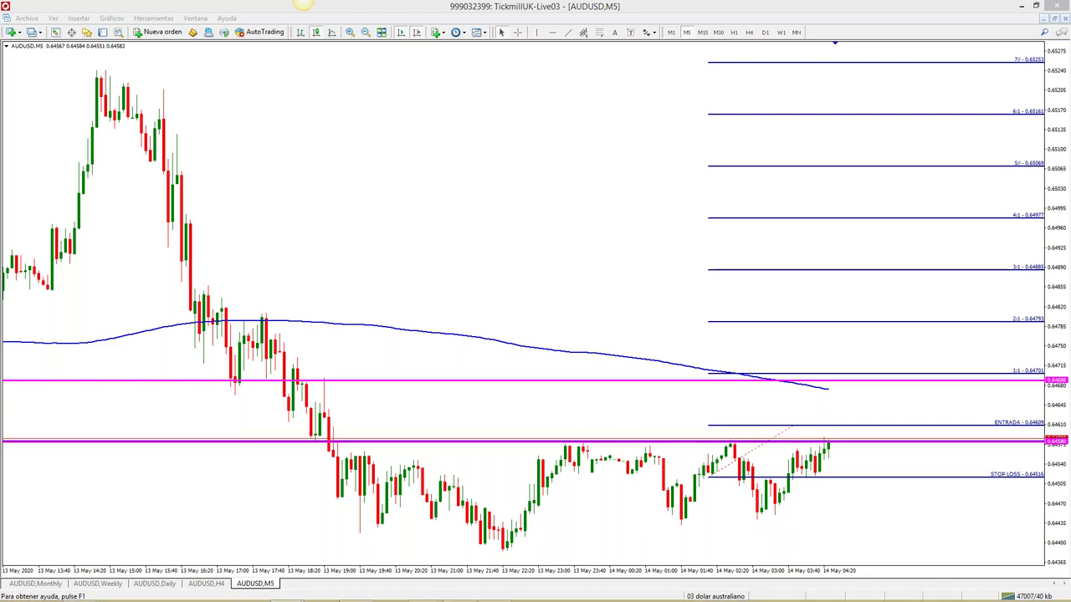
Switch to Chrome to read the published AUD employment, participation and unemployment figures, and return to MetaTrader
mouse_move(285, 591)
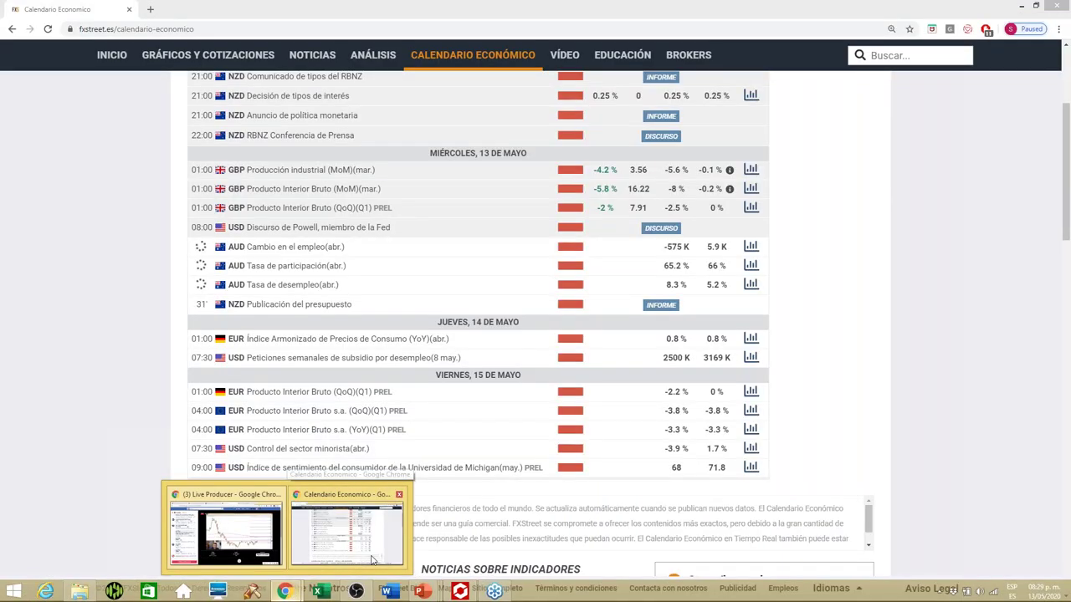
left_click(372, 559)
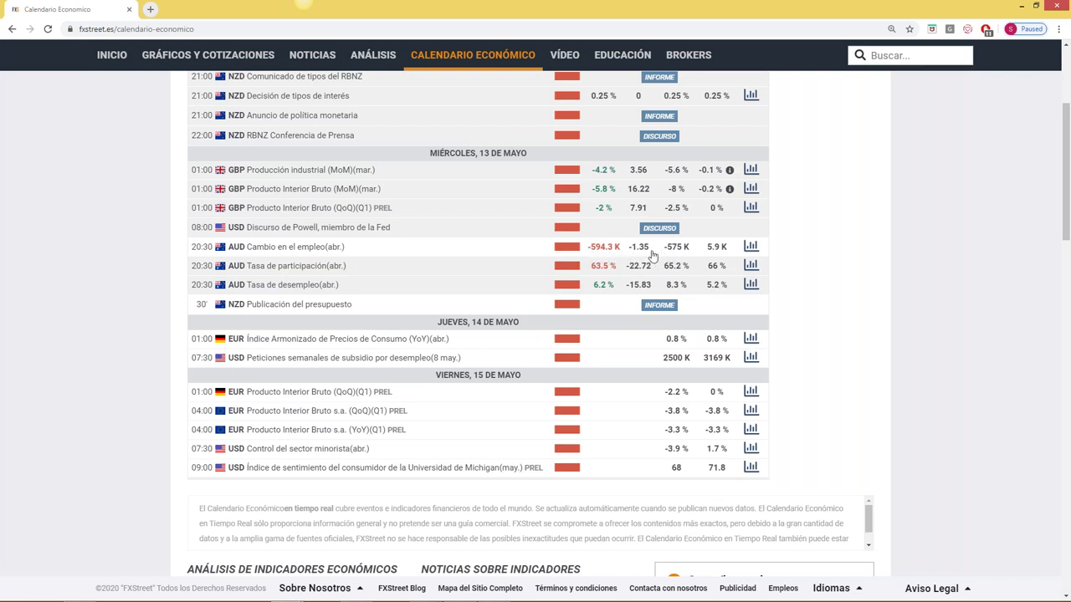
mouse_move(417, 580)
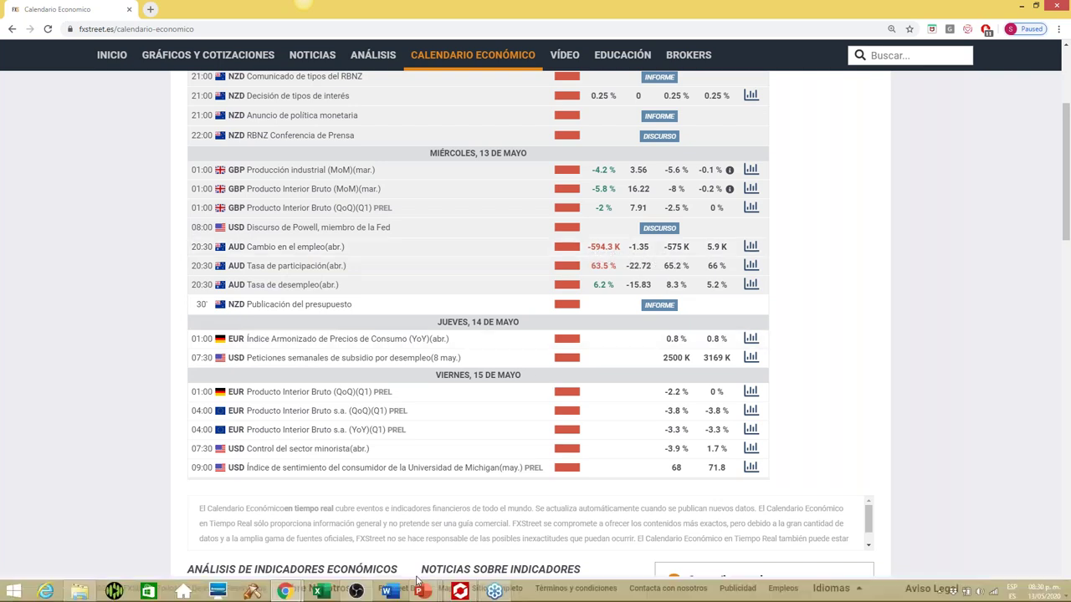
left_click(467, 592)
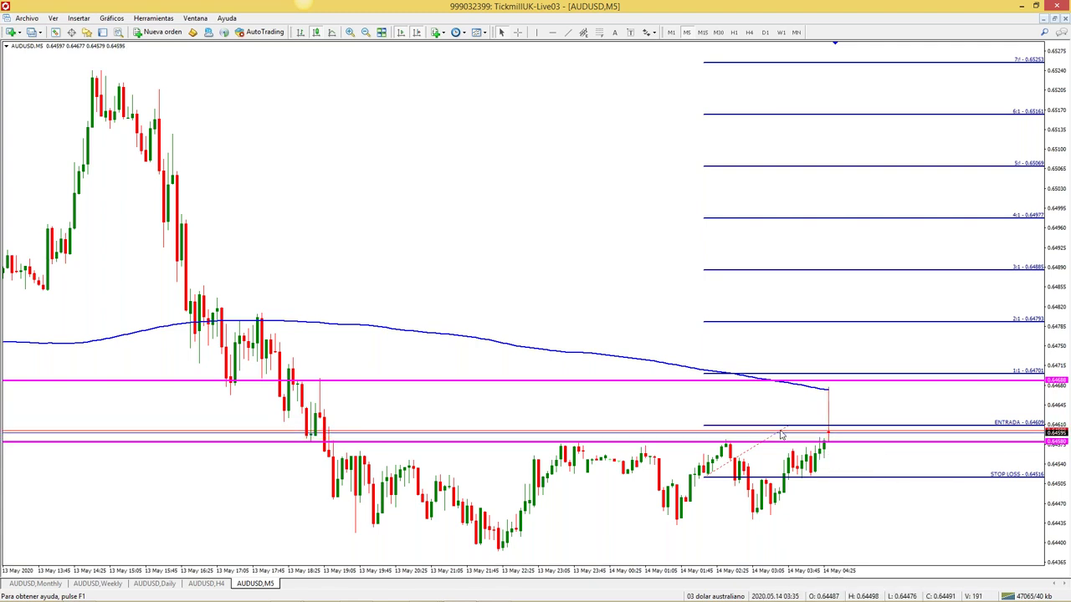
Inspect the latest AUDUSD M5 candles against the entry and stop levels, and delete the long risk-reward projection
left_click(350, 32)
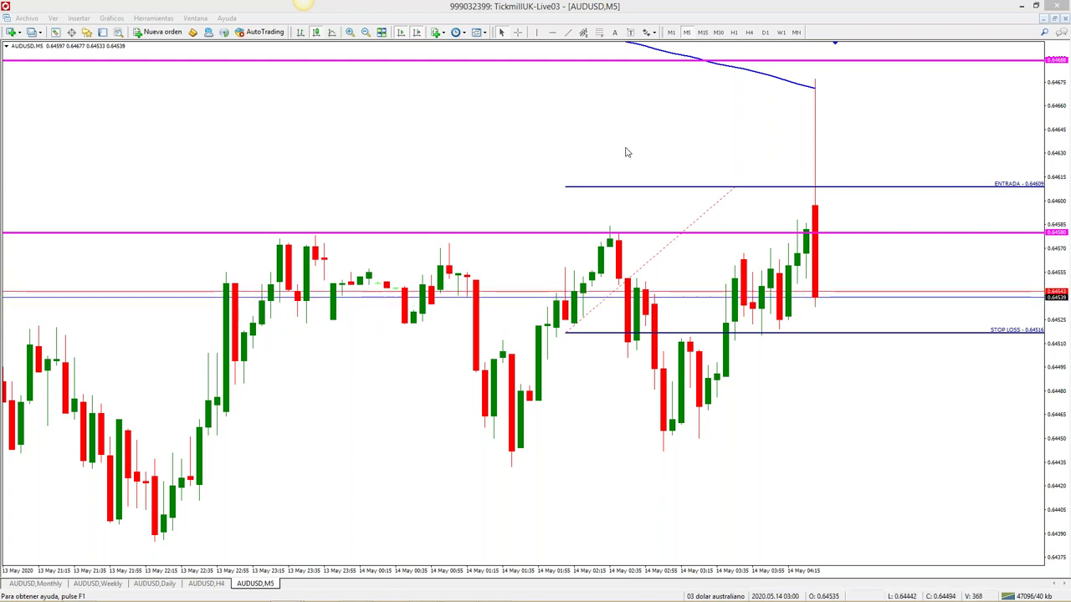
left_click(364, 34)
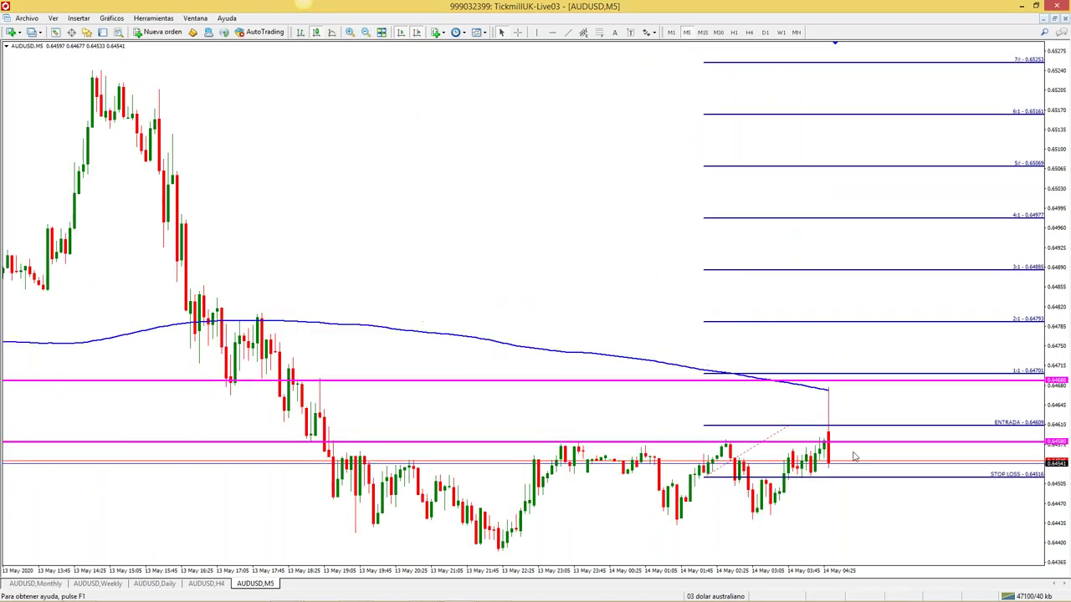
key("plus")
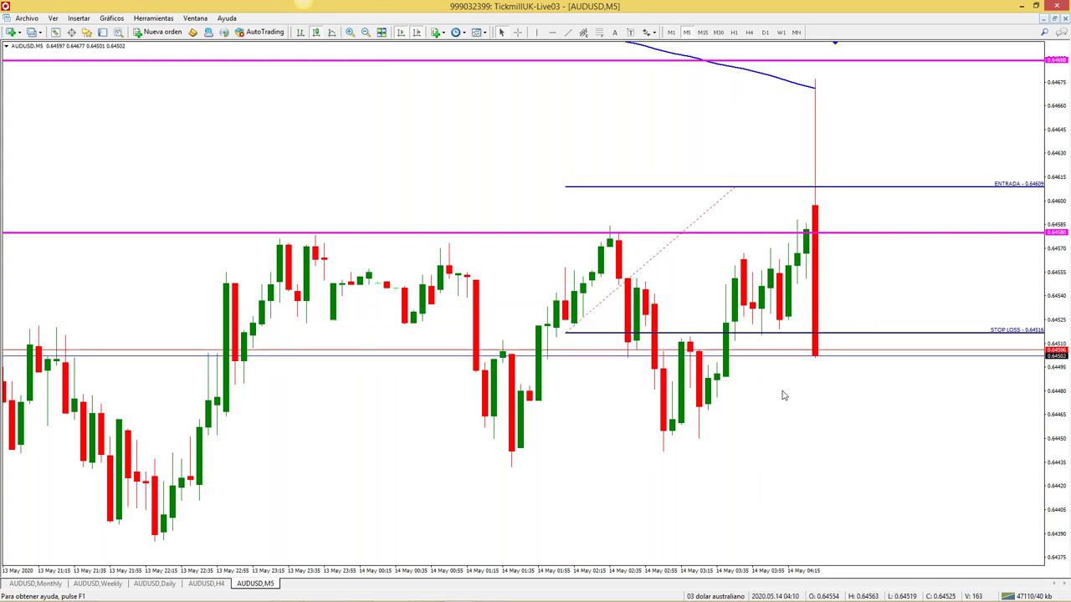
left_click(365, 32)
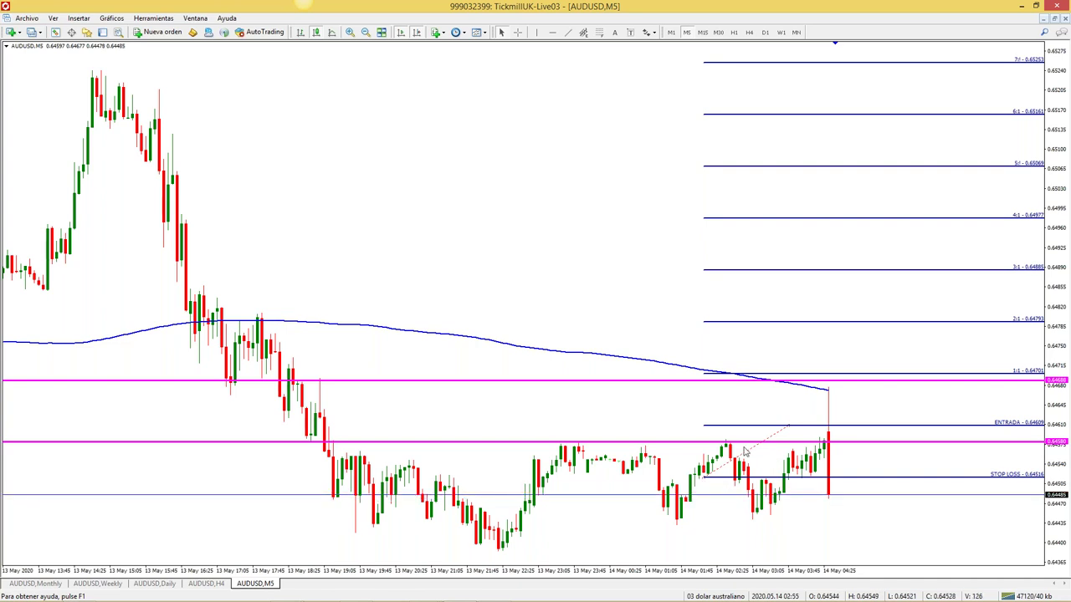
key("Delete")
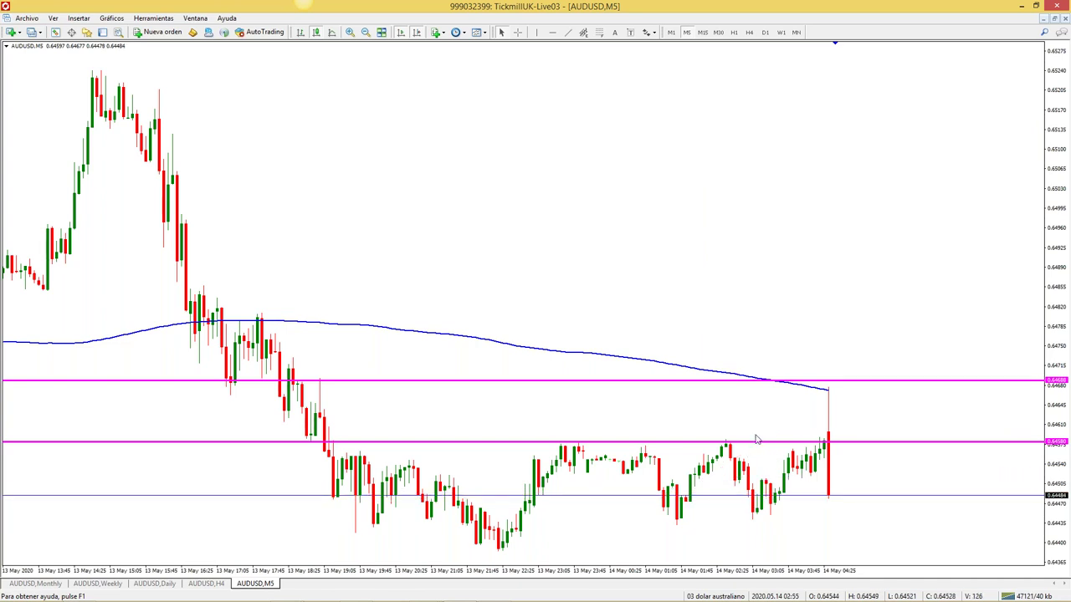
Project a short risk-reward trade on the AUDUSD H1 chart with the entry at 0.64388, and delete the projection
left_click(733, 32)
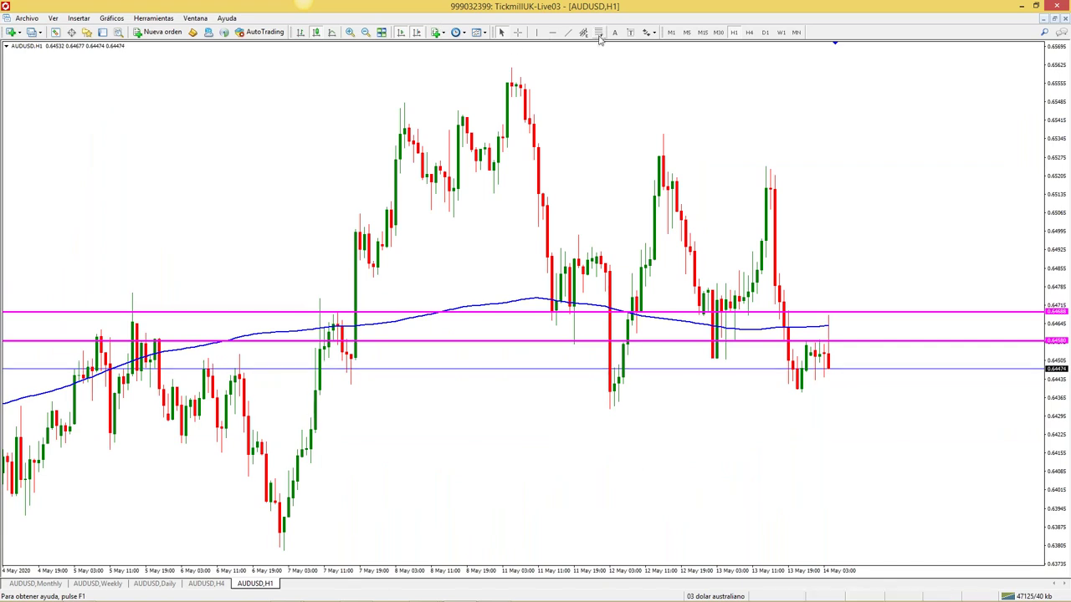
left_click_drag(798, 390, 724, 347)
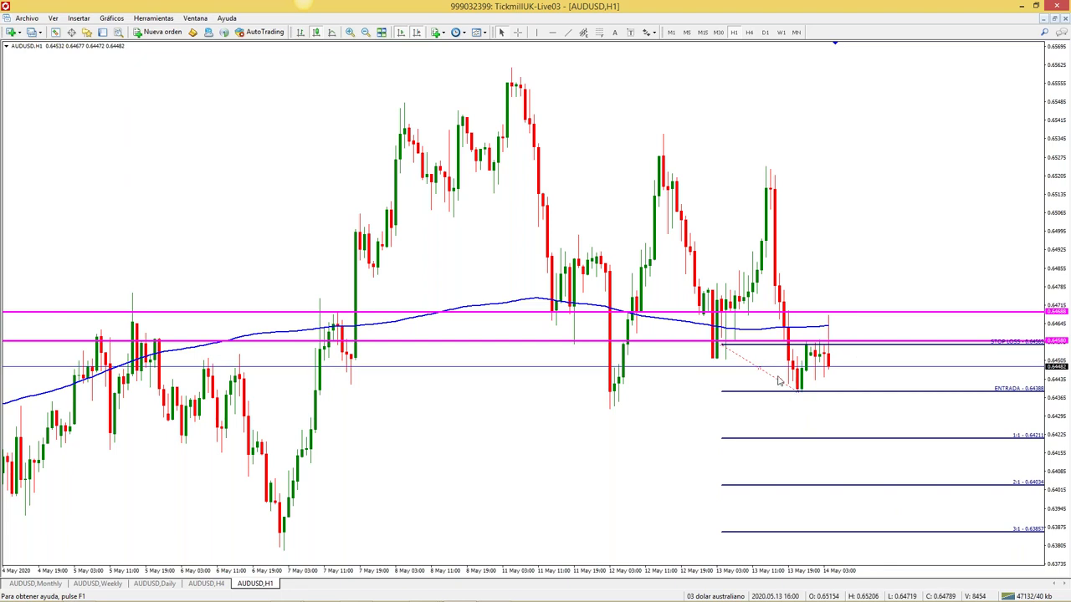
key("Delete")
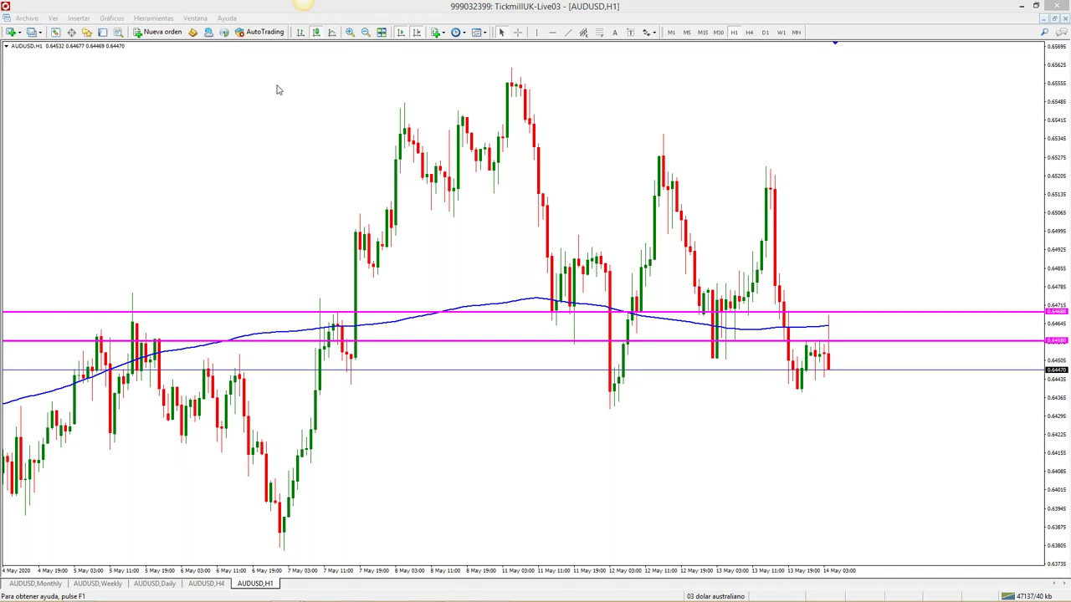
View AUDUSD on the M1 timeframe, and set the chart to Daily and restore it from its maximized size
left_click(674, 35)
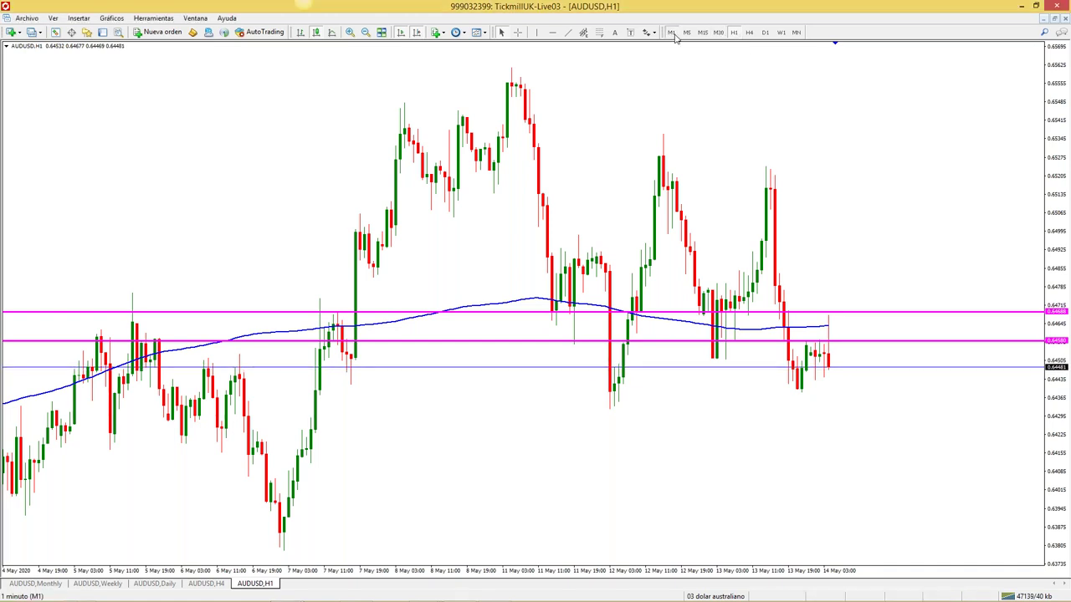
left_click(672, 34)
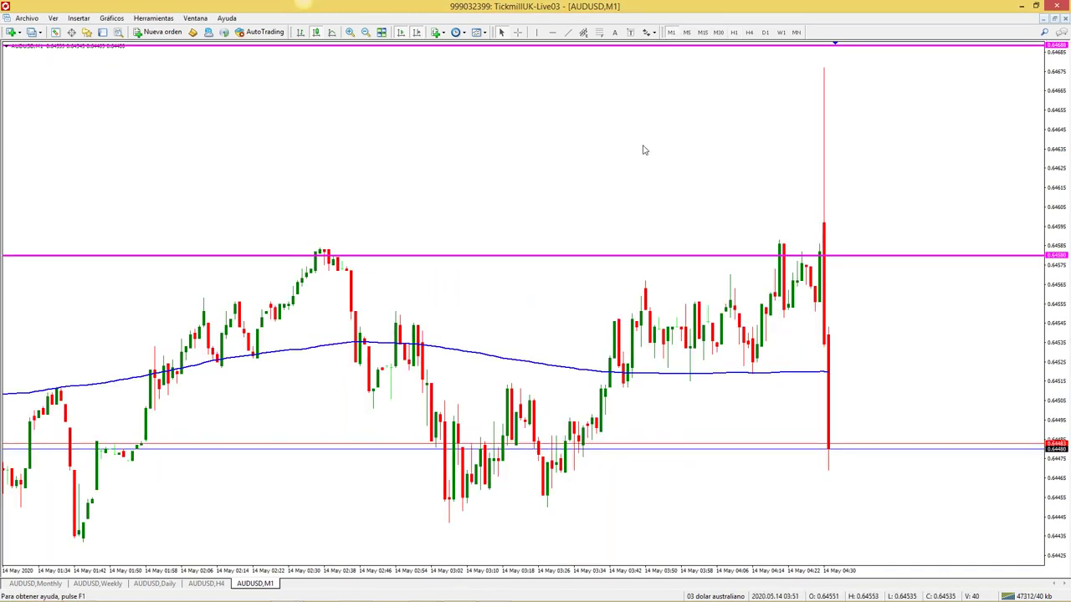
left_click(764, 34)
left_click(1056, 19)
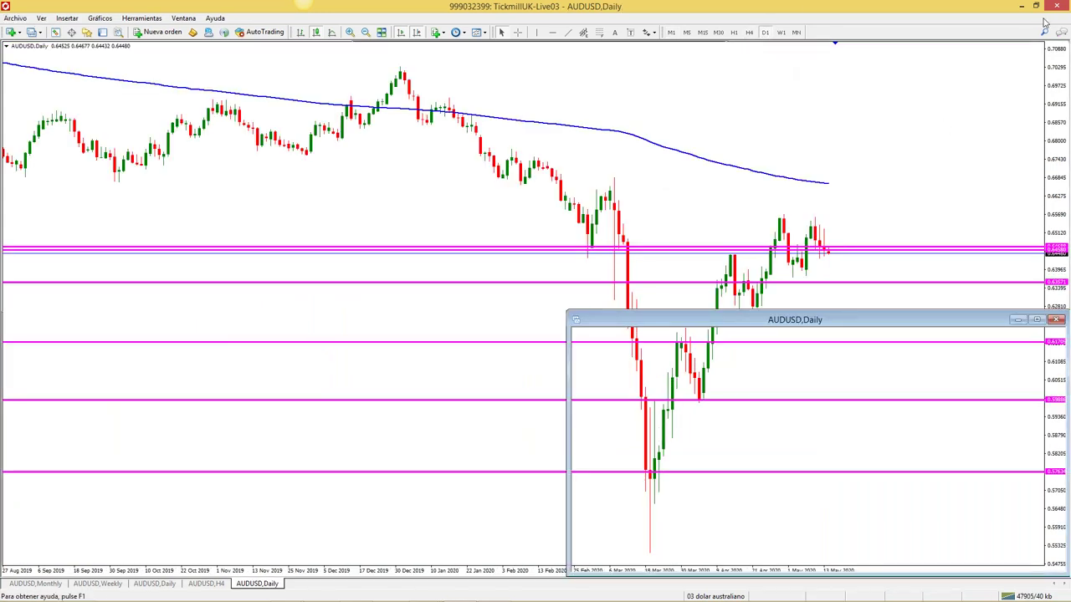